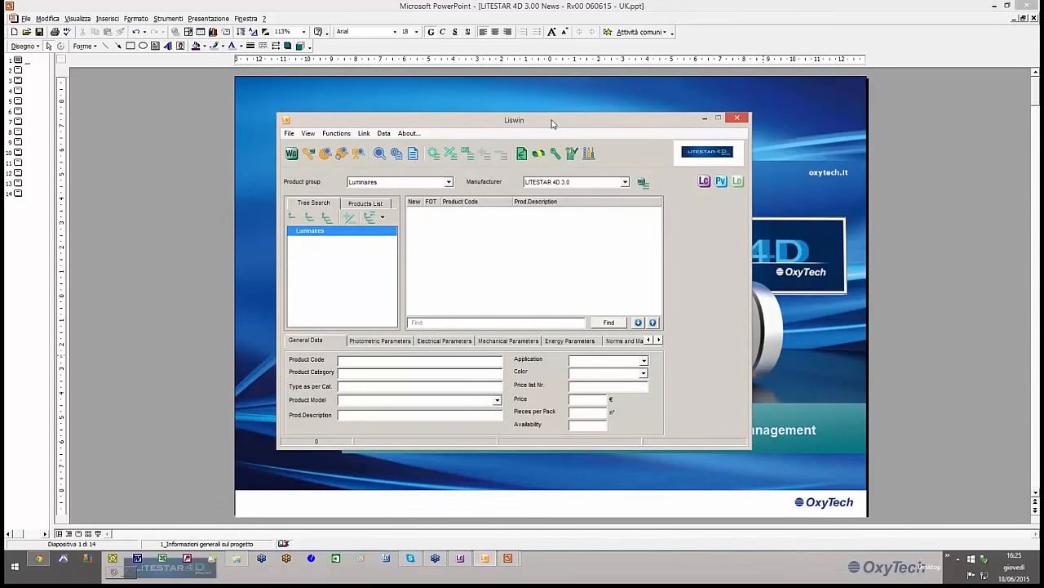
click(936, 357)
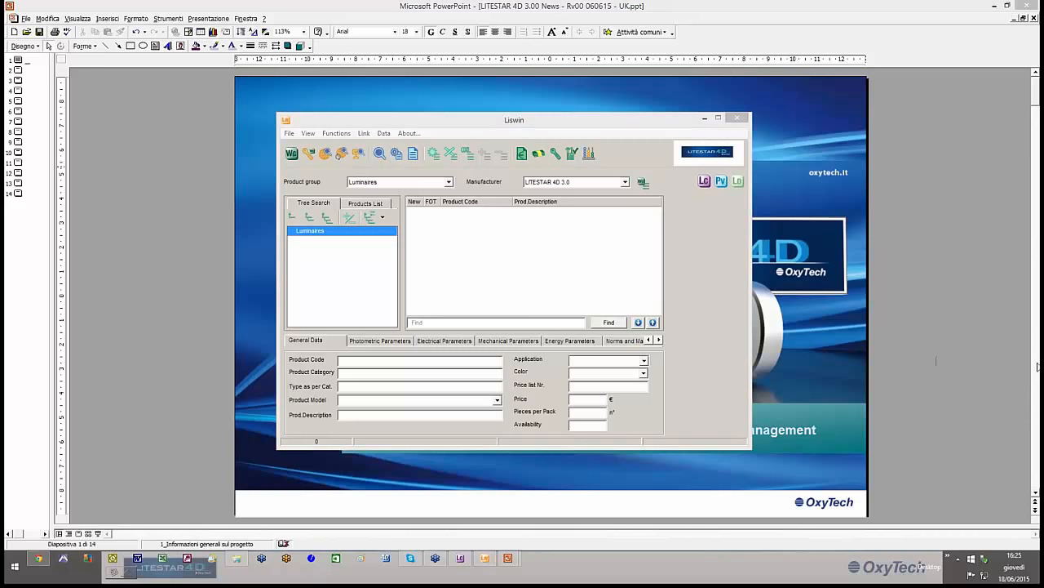
click(527, 255)
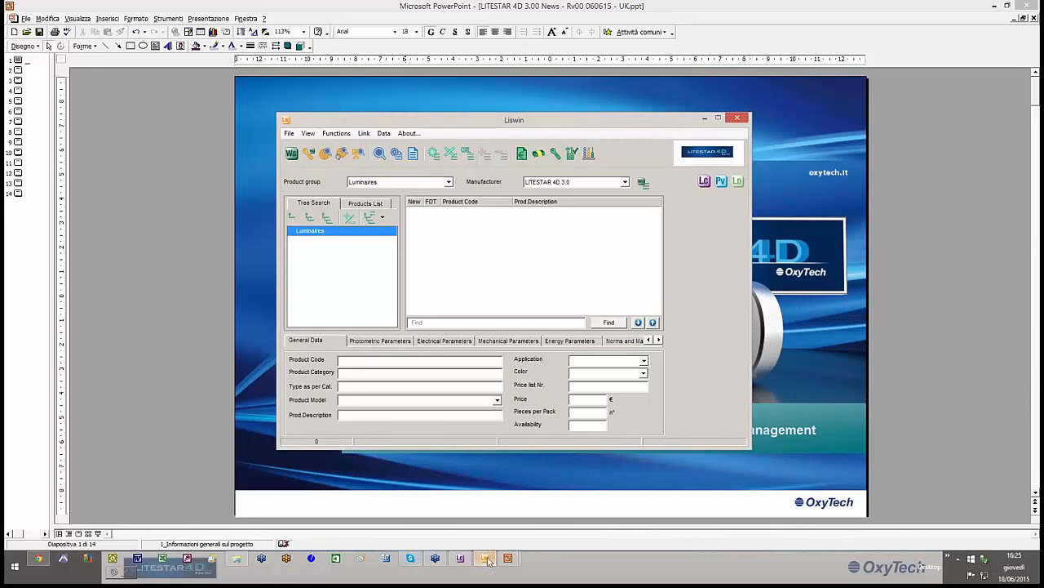
Step: Switch to LiteCalc, launch PhotoView from its luminaire catalog and open the Batcher
click(461, 558)
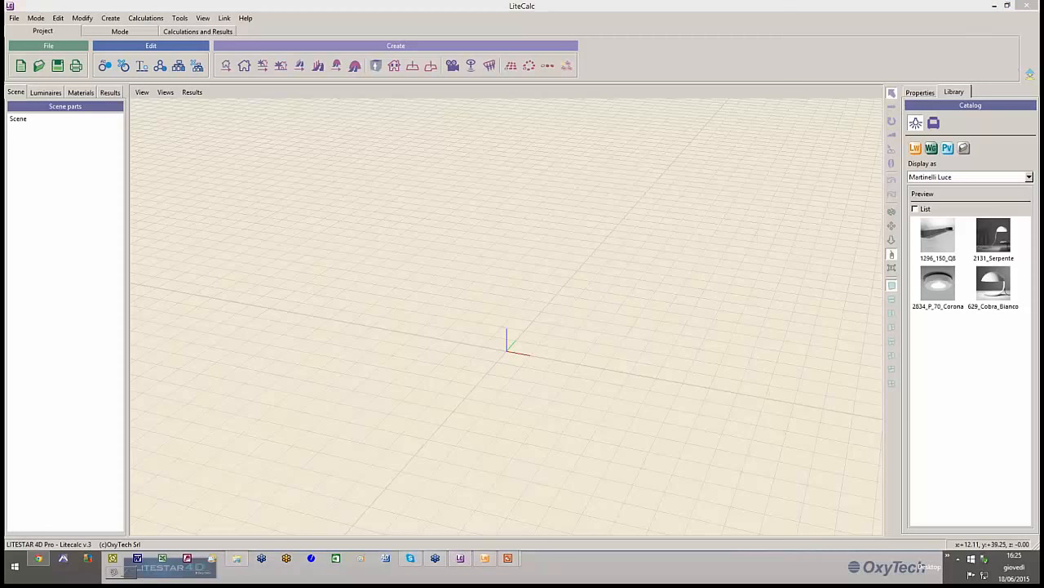
click(948, 148)
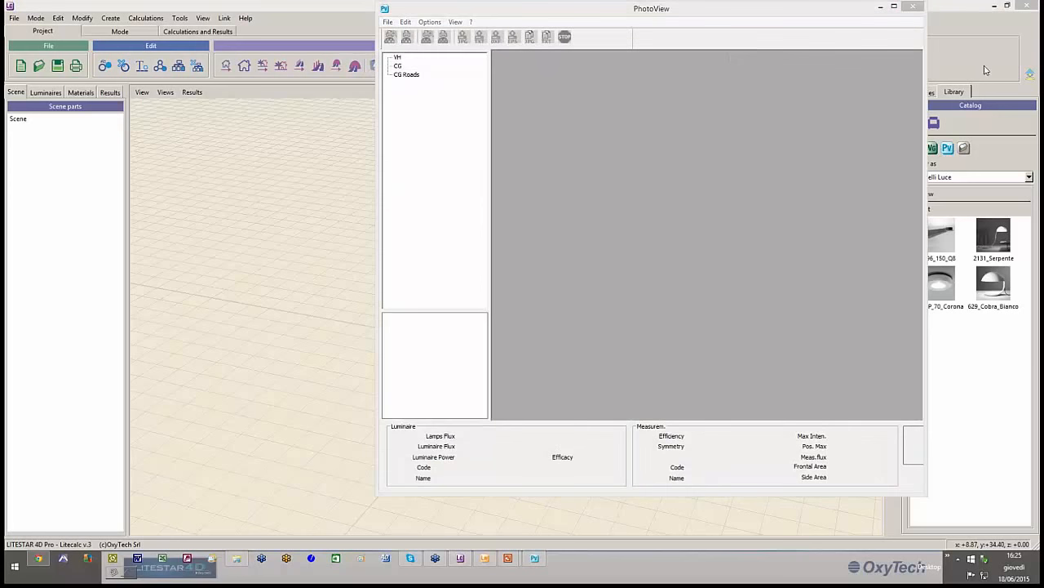
click(640, 283)
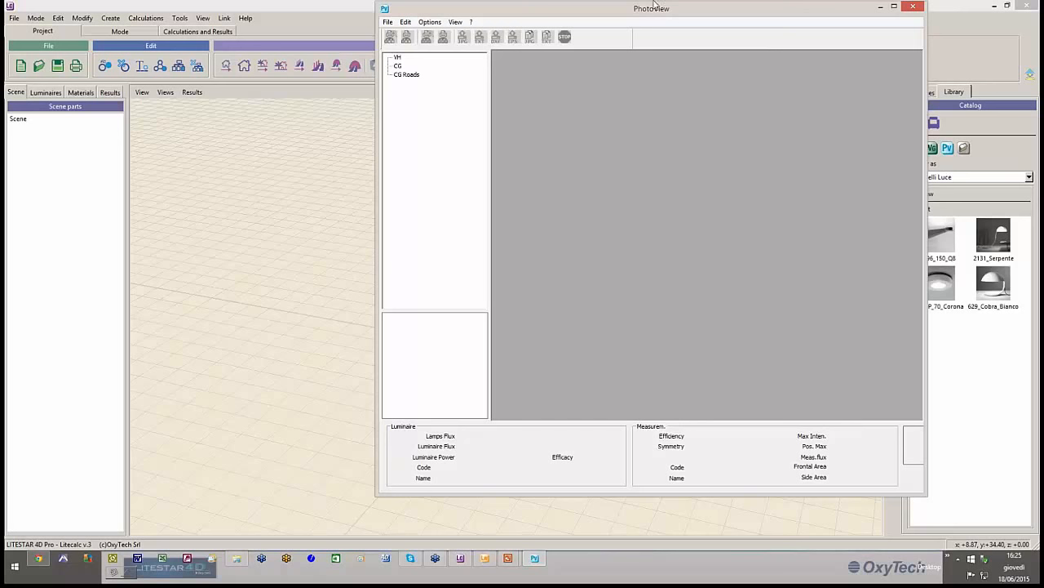
click(389, 22)
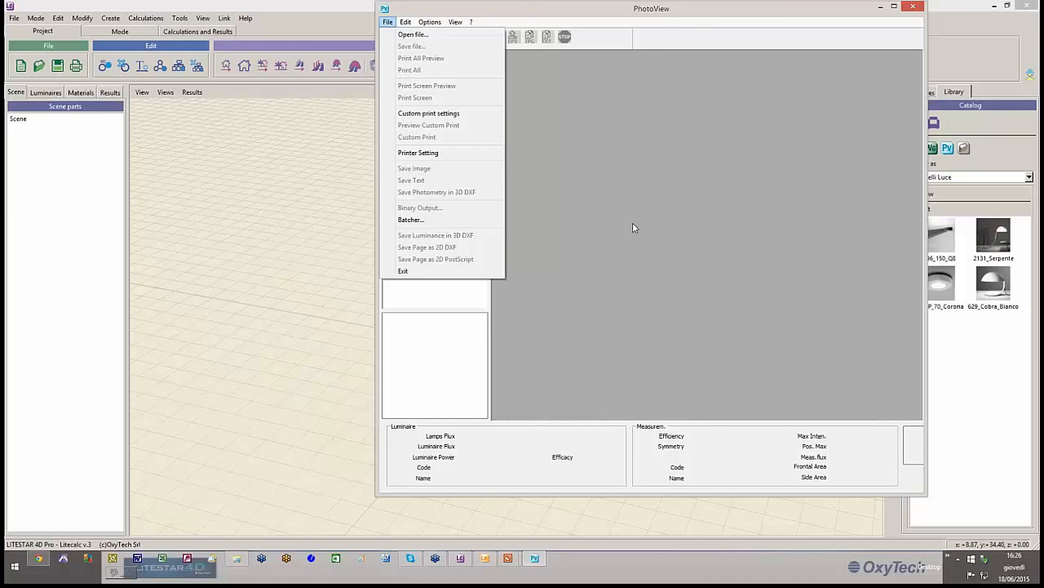
click(410, 220)
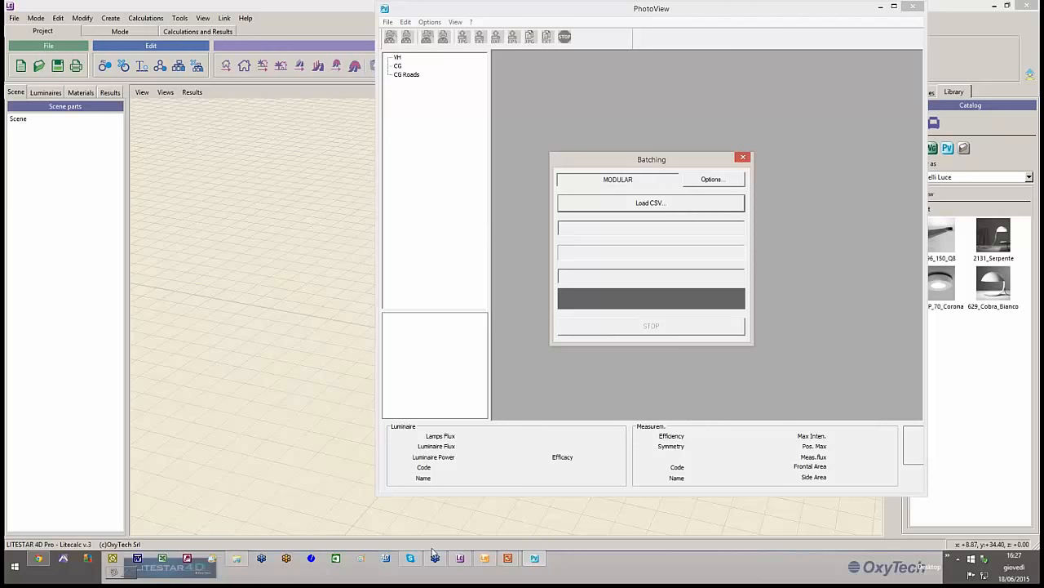
Step: Open Example01.csv from the Input folder of # Batcher Test in a non-maximized Excel window
click(237, 558)
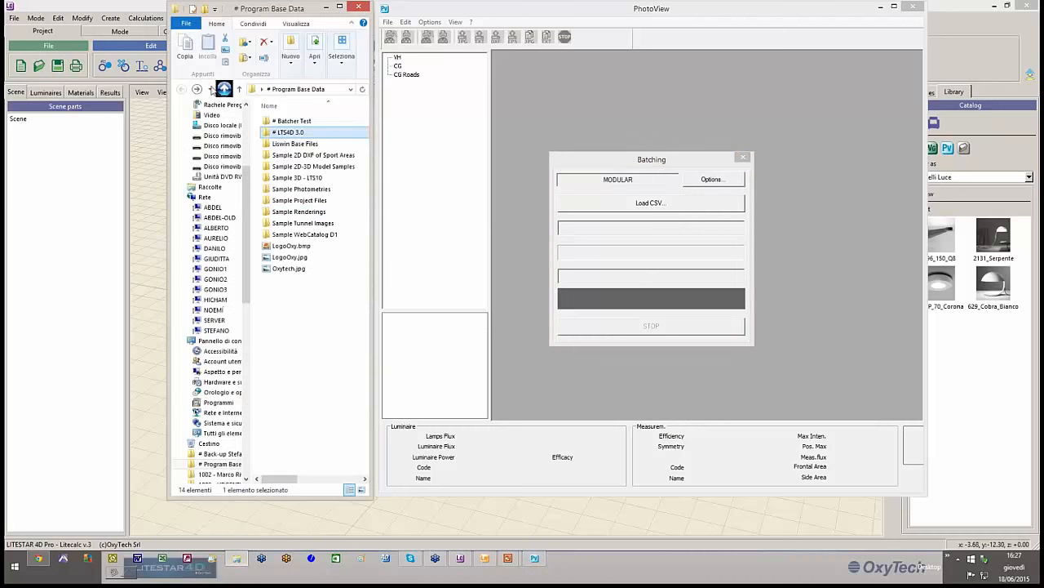
click(296, 121)
double_click(298, 124)
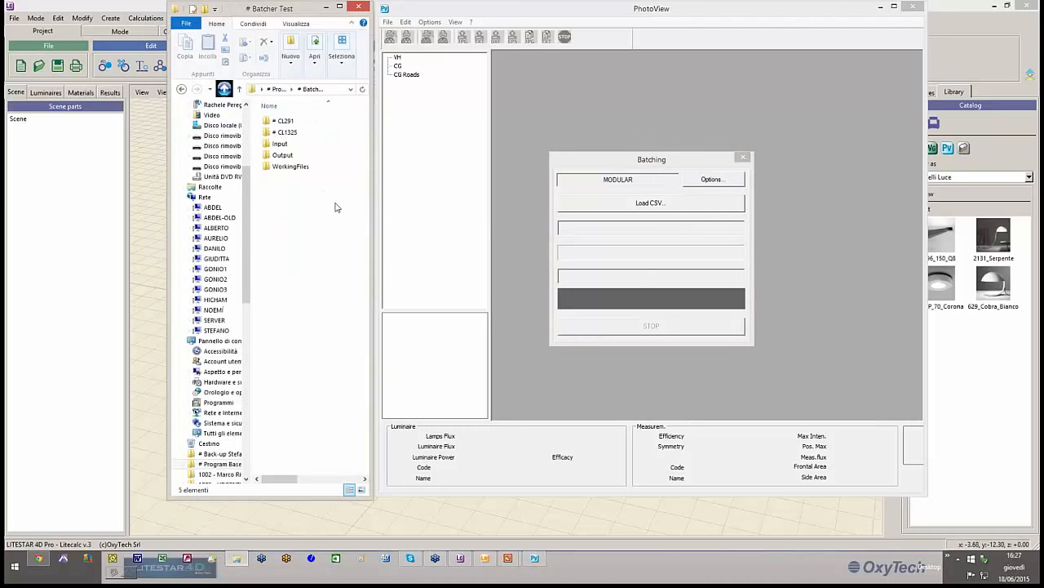
double_click(302, 144)
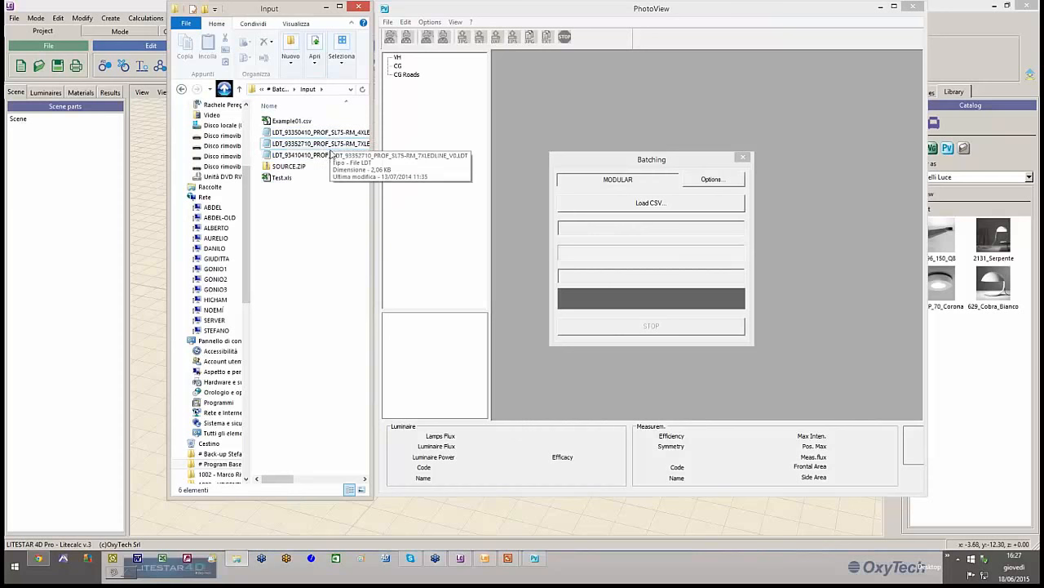
double_click(292, 123)
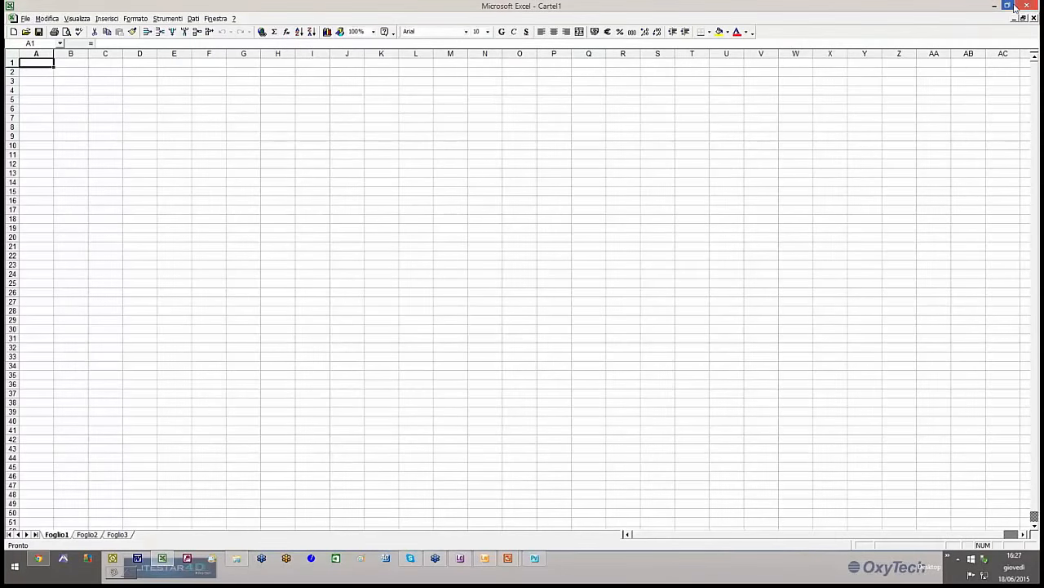
click(1009, 6)
double_click(290, 121)
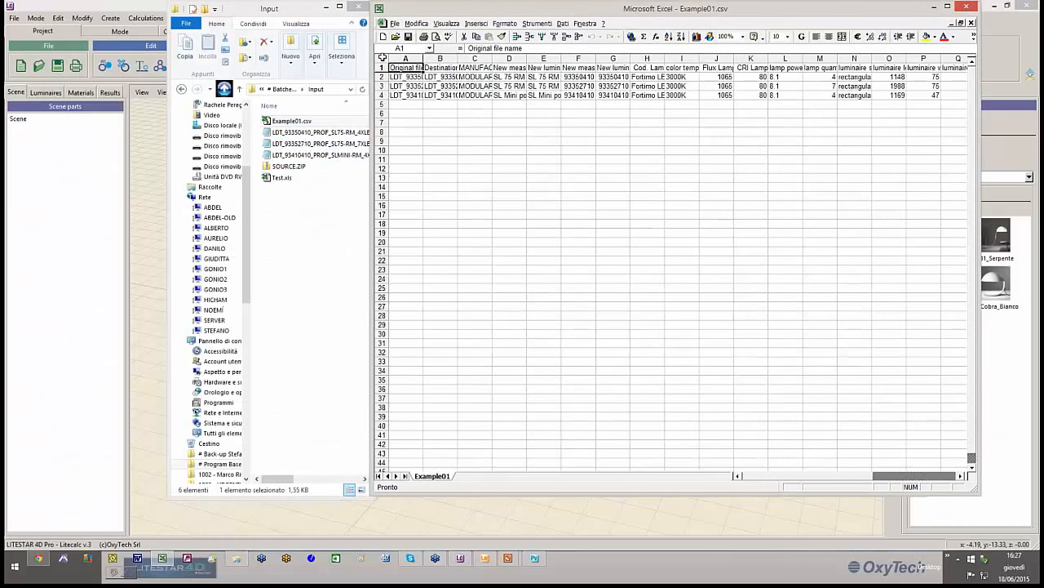
Step: Fit all column widths of the Example01 sheet to their contents and clear the whole-sheet selection
click(382, 59)
double_click(417, 59)
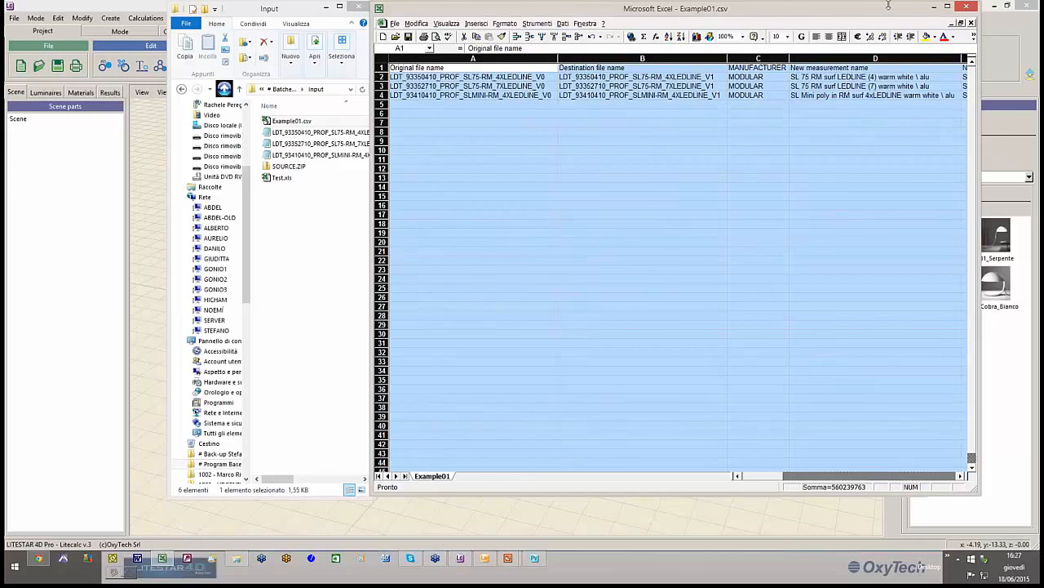
click(803, 397)
Step: Examine the manufacturer, measurement and luminaire name, and code columns of the Example01 sheet
key(Right)
key(Right)
key(Right)
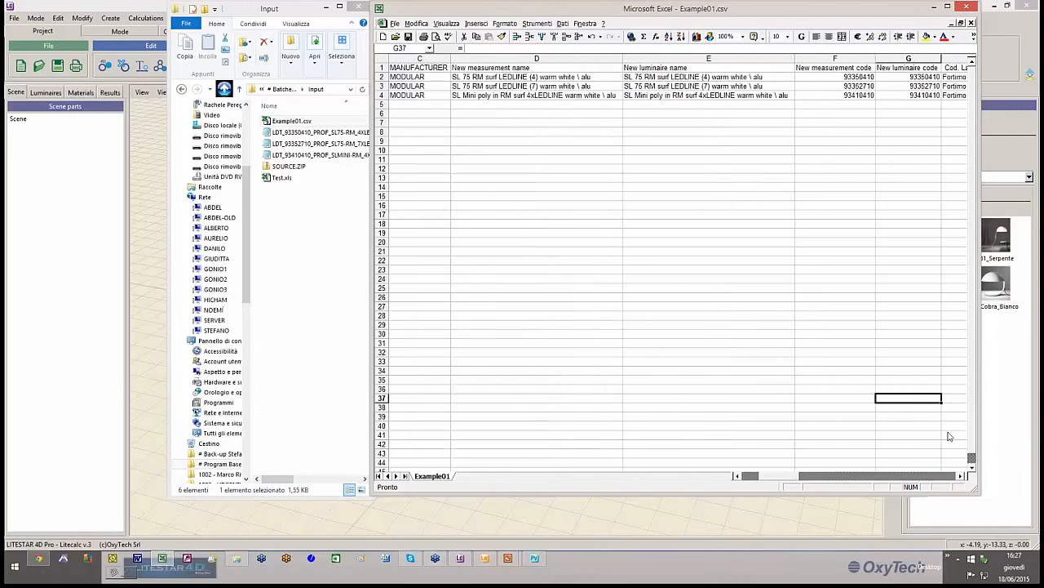
key(Right)
key(Left)
key(Left)
key(Left)
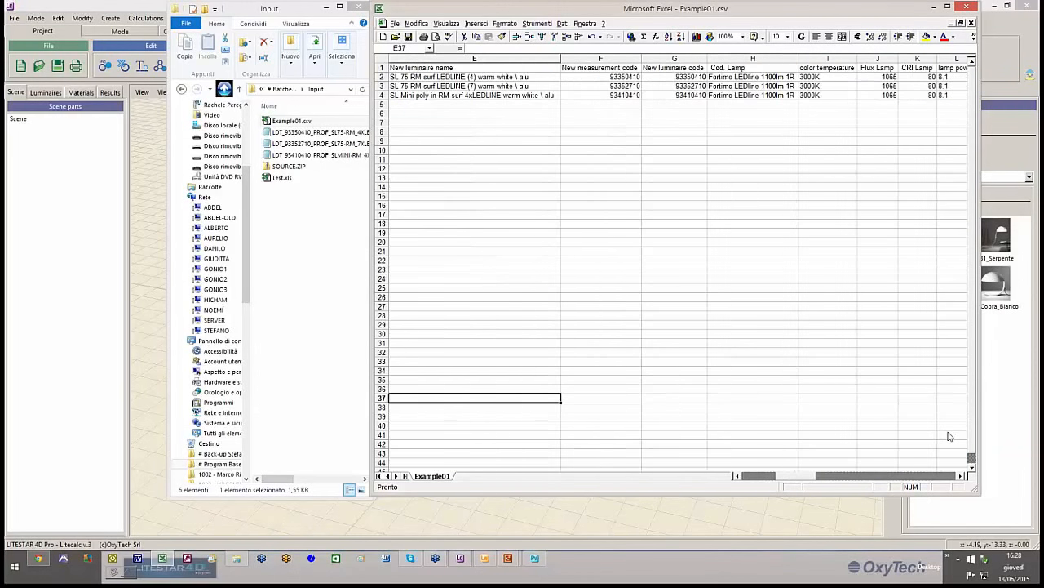
key(Left)
key(Right)
key(Right)
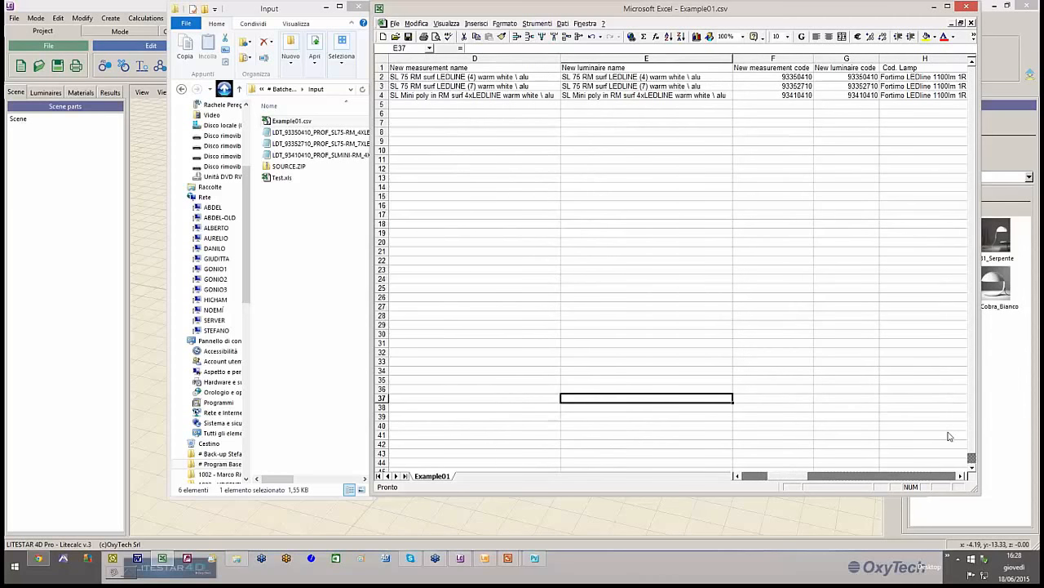
key(Right)
key(Right)
key(Right)
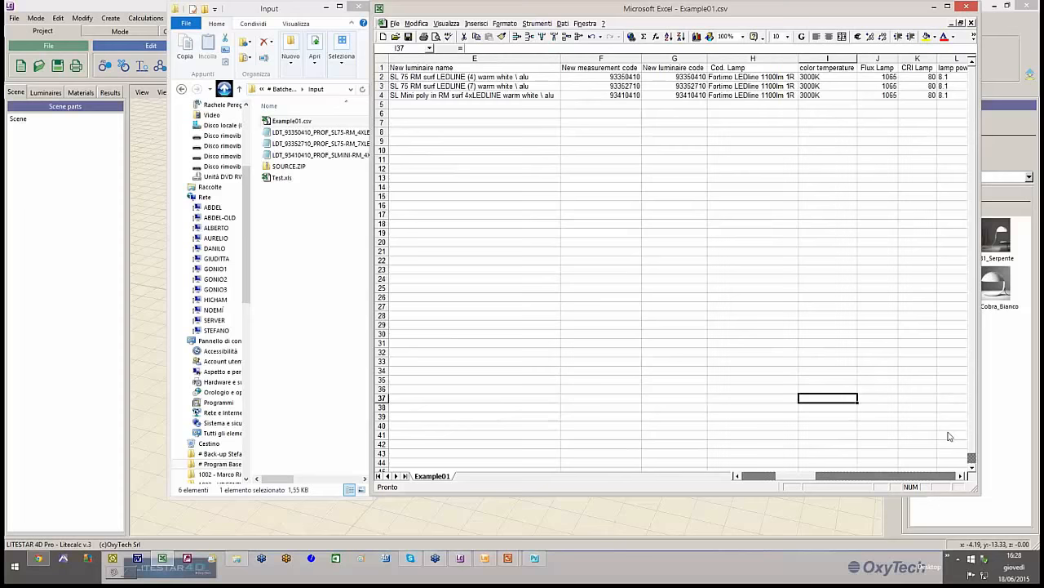
Step: Examine the lamp columns of the Example01 sheet: color temperature, flux, CRI and power
key(Up)
key(Up)
key(Up)
key(Up)
key(Up)
key(Up)
key(Up)
key(Up)
key(Up)
key(Up)
key(Up)
key(Up)
key(Up)
key(Up)
key(Up)
key(Up)
key(Up)
key(Up)
key(Up)
key(Up)
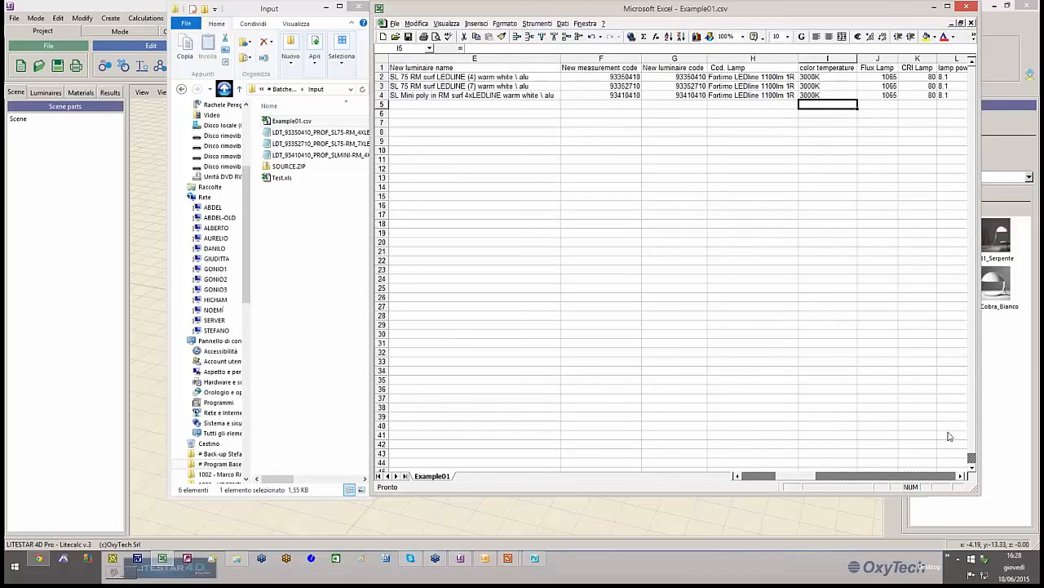
key(Right)
key(Right)
key(Right)
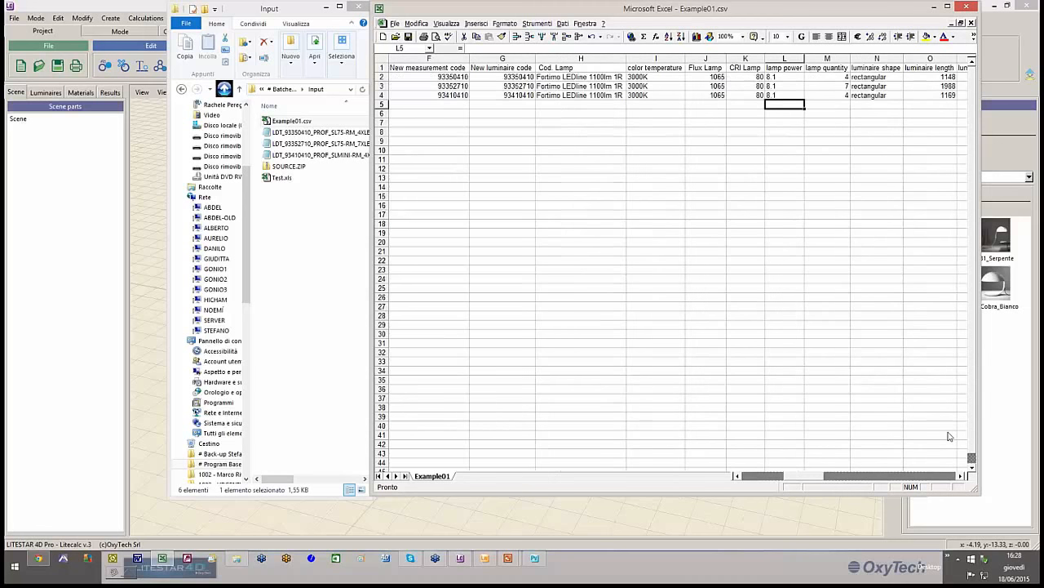
key(Left)
key(Left)
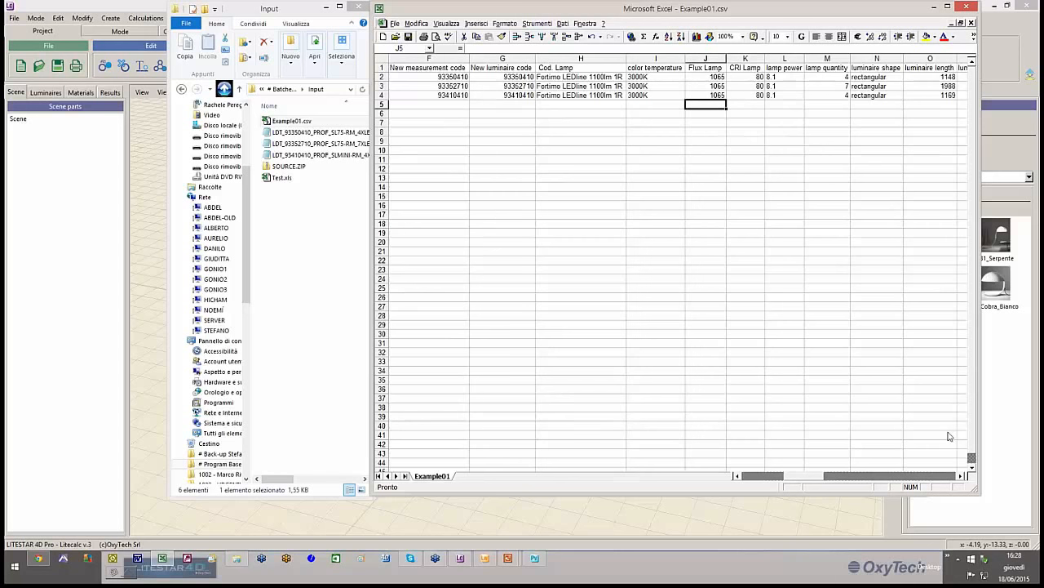
key(Up)
key(Up)
key(Up)
key(Down)
key(Down)
key(Up)
key(Up)
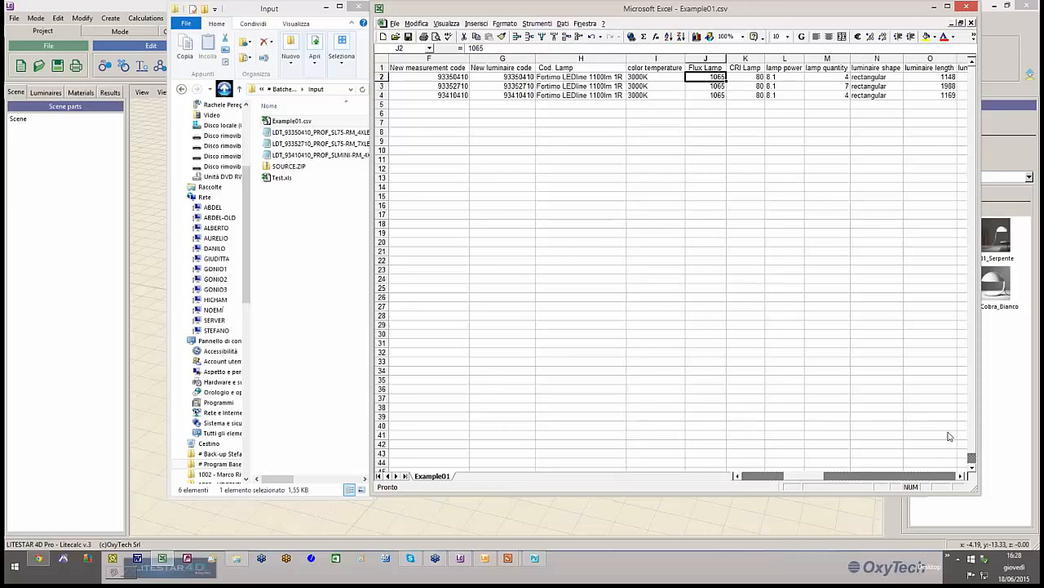
key(Right)
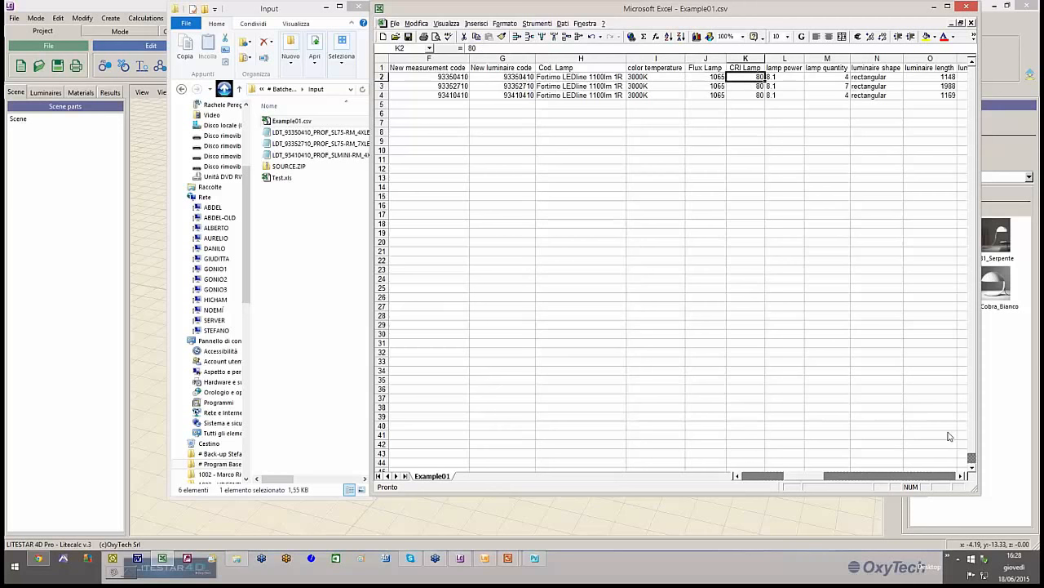
key(Down)
key(Down)
key(Up)
key(Up)
key(Right)
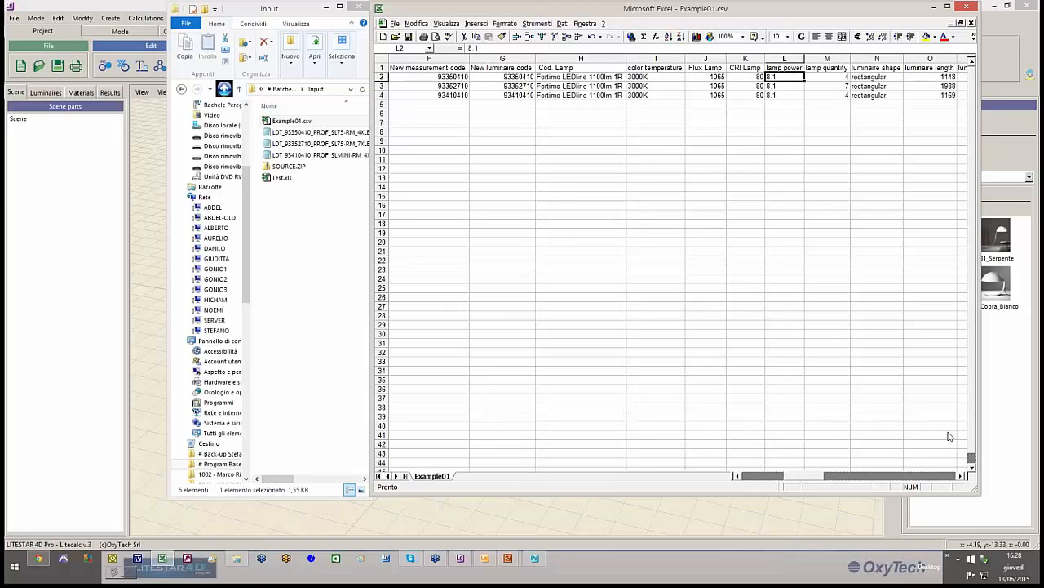
Step: Examine the lamp quantity column and the shape and dimension columns for the luminaire and its luminous area
key(Down)
key(Right)
key(Right)
key(Right)
key(Right)
key(Right)
key(Right)
key(Right)
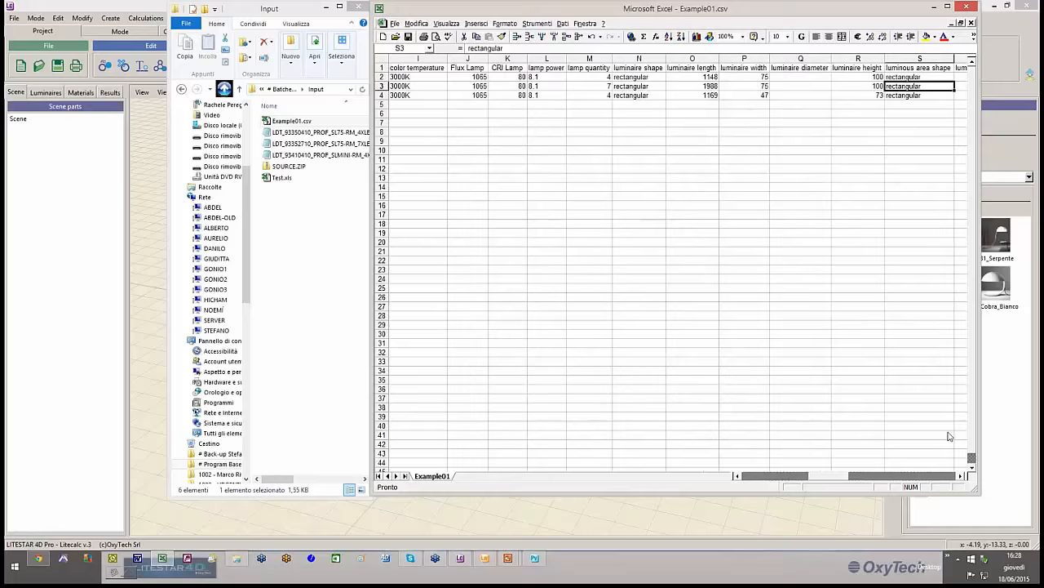
key(Right)
key(Right)
key(Right)
key(Right)
key(Right)
key(Right)
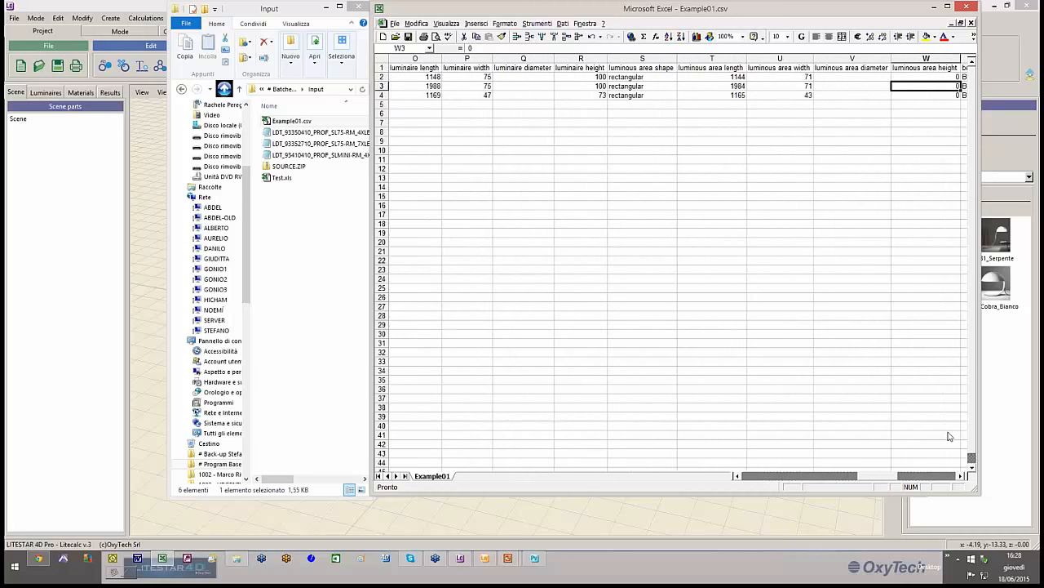
key(Left)
key(Left)
key(Left)
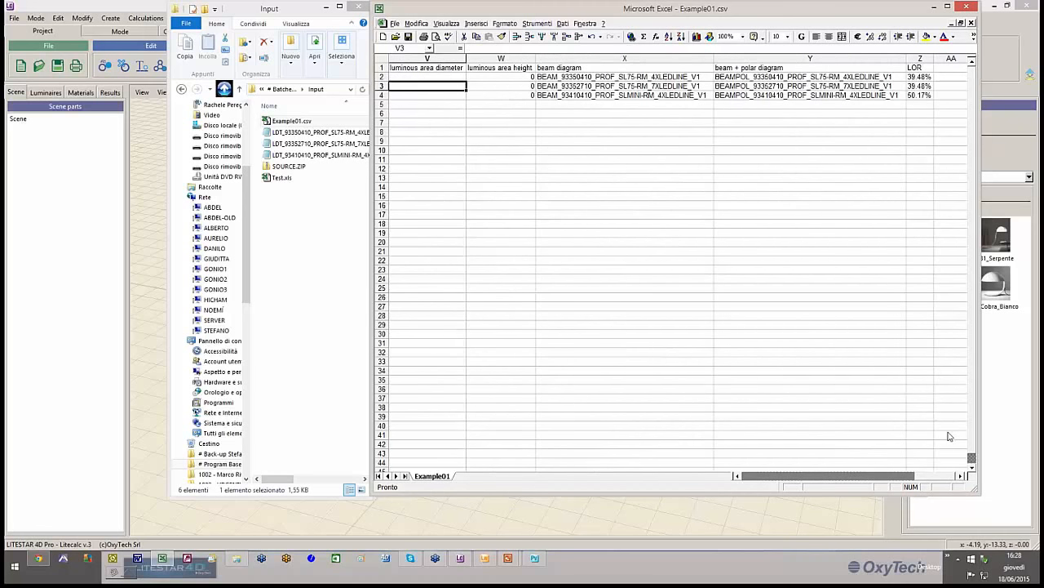
key(Left)
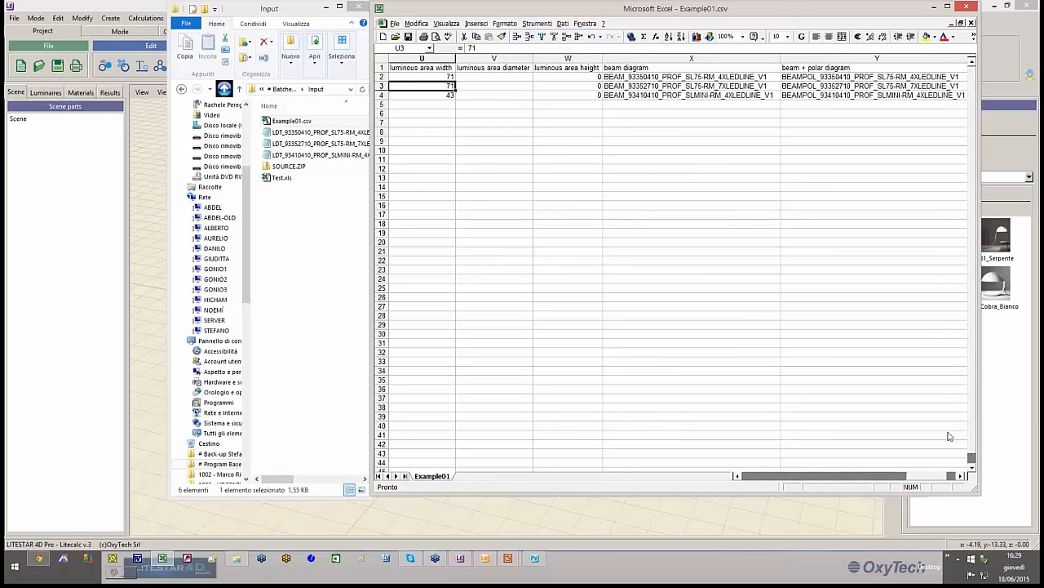
Step: Examine the beam diagram and beam + polar diagram file name columns in row 3
key(Right)
key(Right)
key(Right)
key(Right)
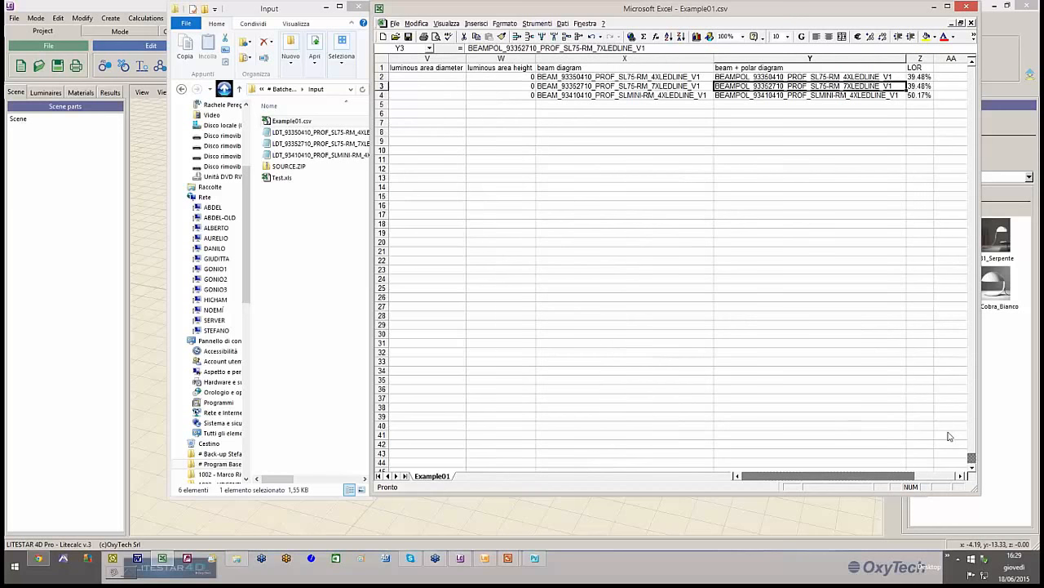
key(Left)
key(Left)
key(Right)
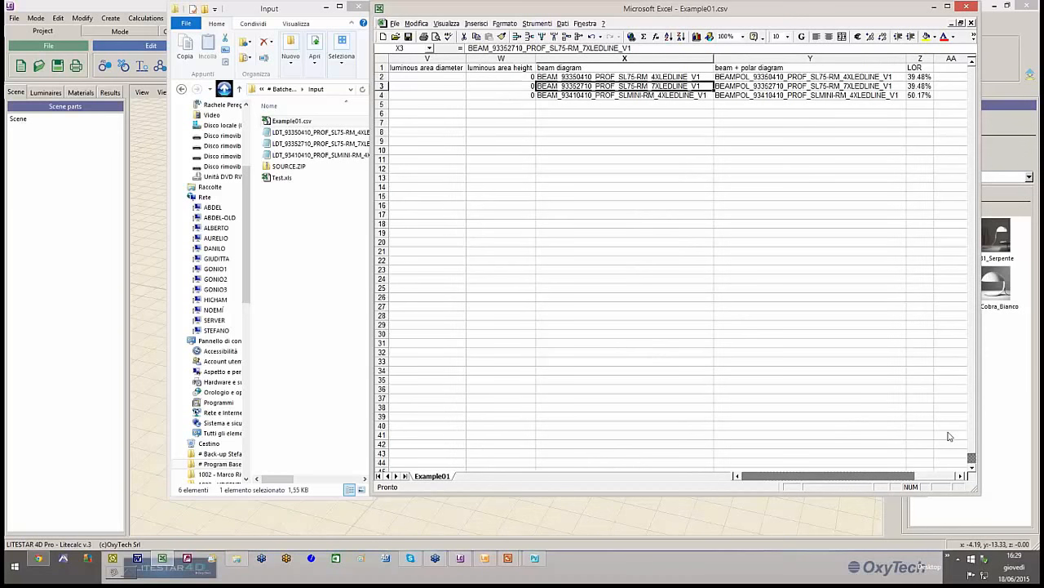
key(Right)
key(Left)
Step: Open the Output folder of # Batcher Test in the file browser and select the POLAR_BEAM_IMAGES folder
click(181, 90)
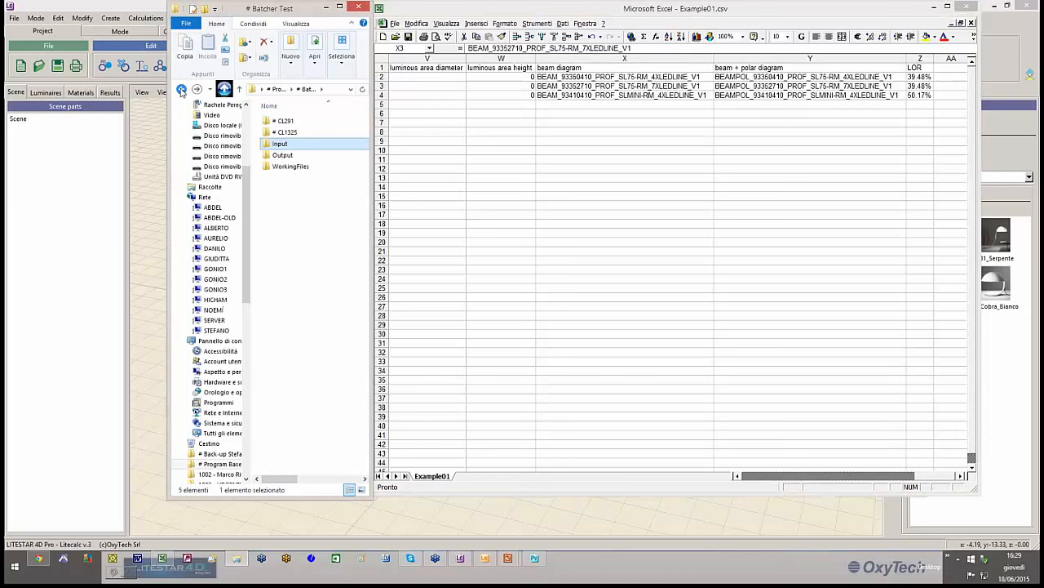
double_click(283, 155)
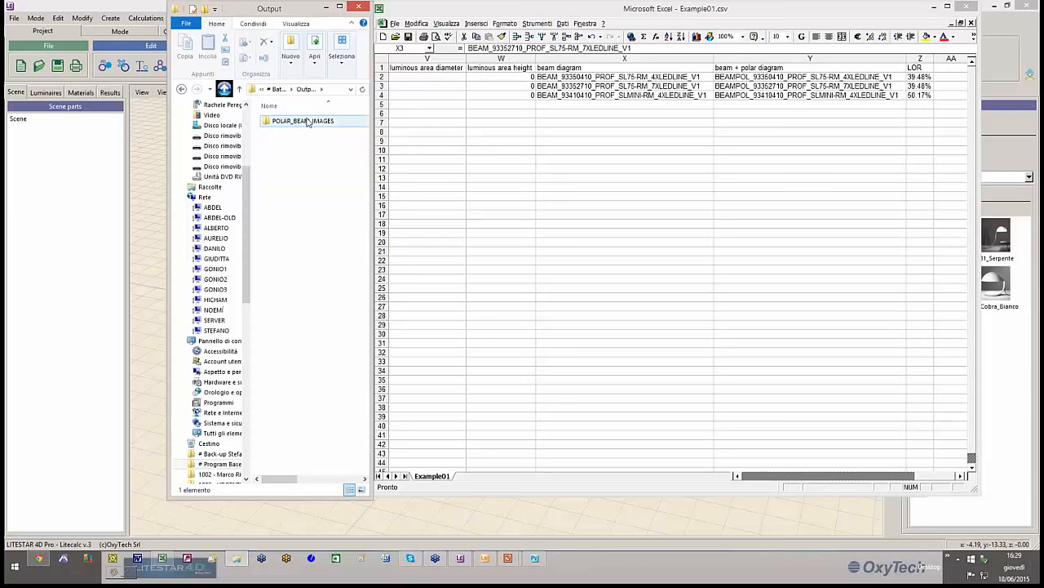
click(307, 122)
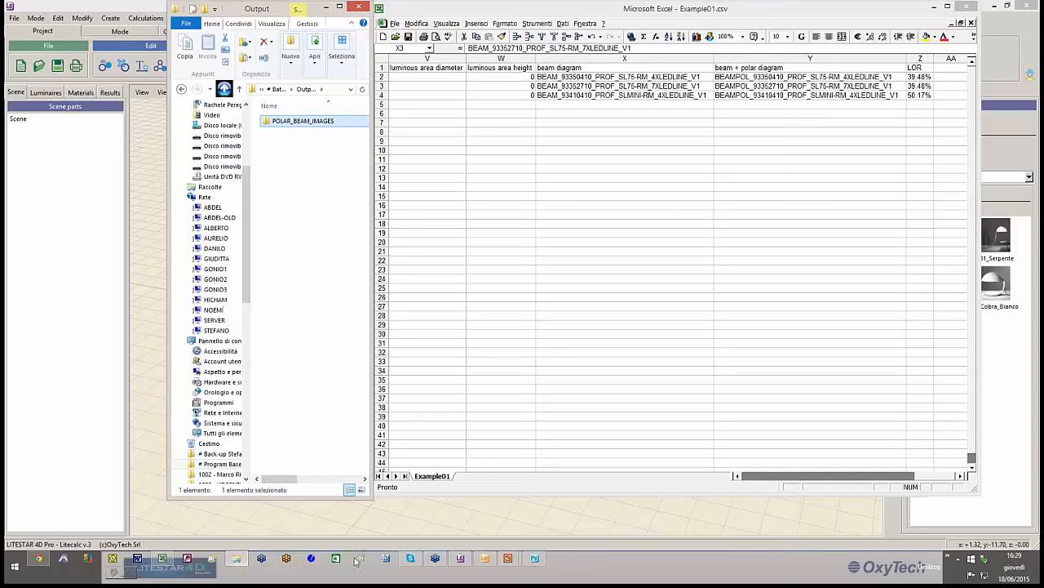
Step: Close Example01.csv in Excel without saving changes and load it as the batch file in PhotoView's Batching dialog
click(535, 558)
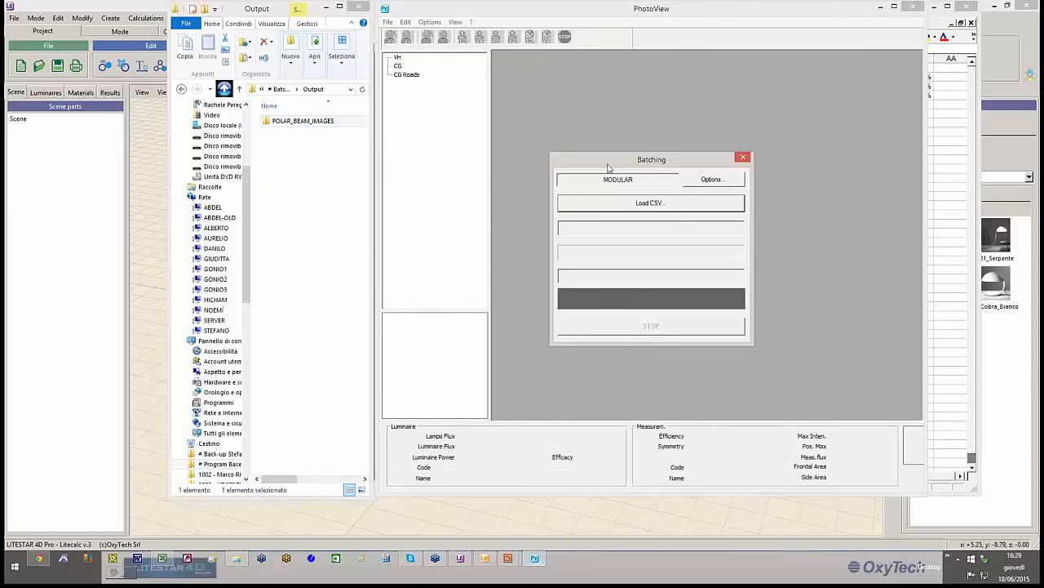
click(657, 204)
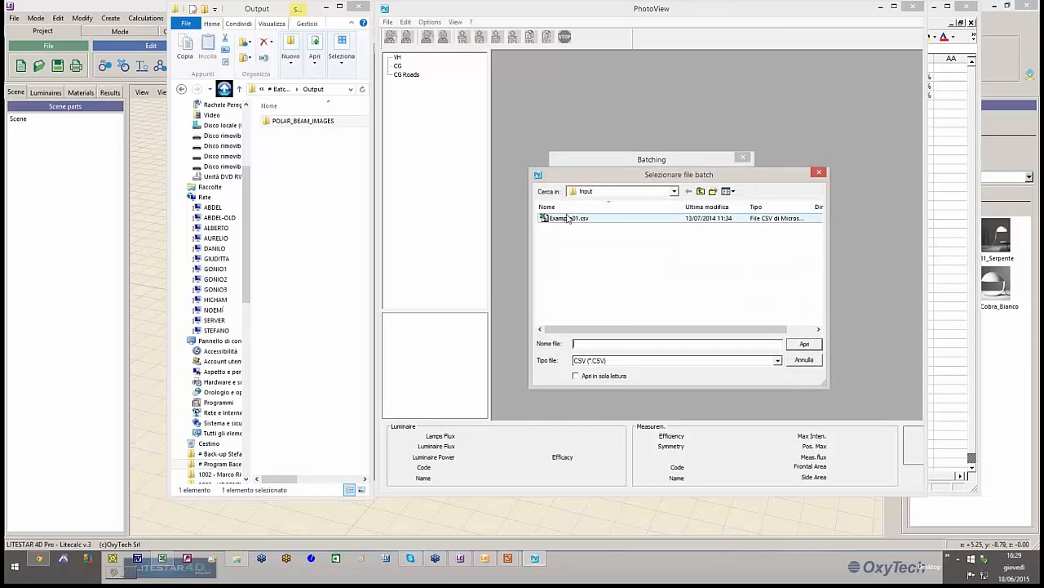
click(569, 219)
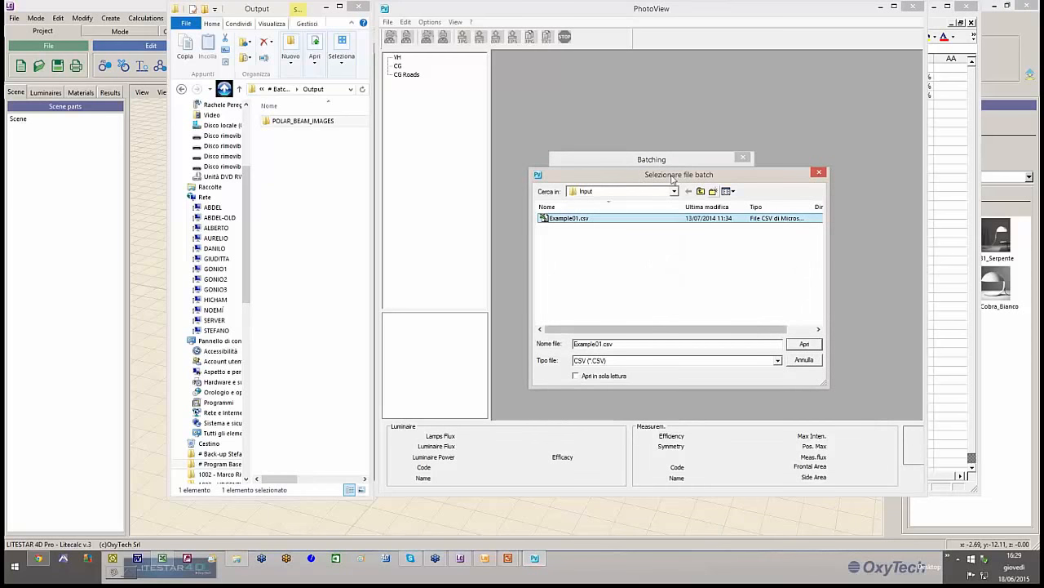
click(162, 558)
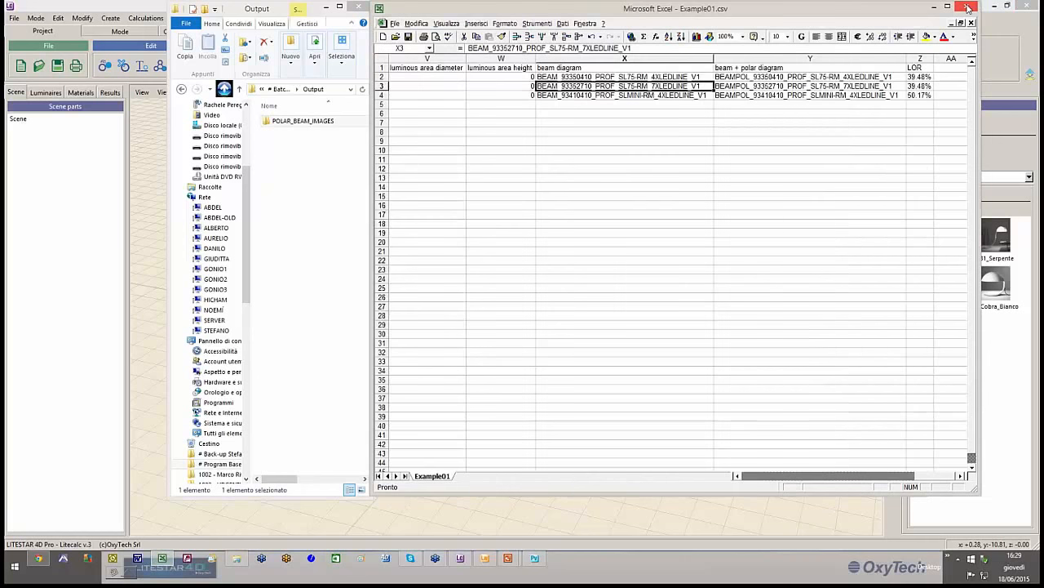
click(968, 9)
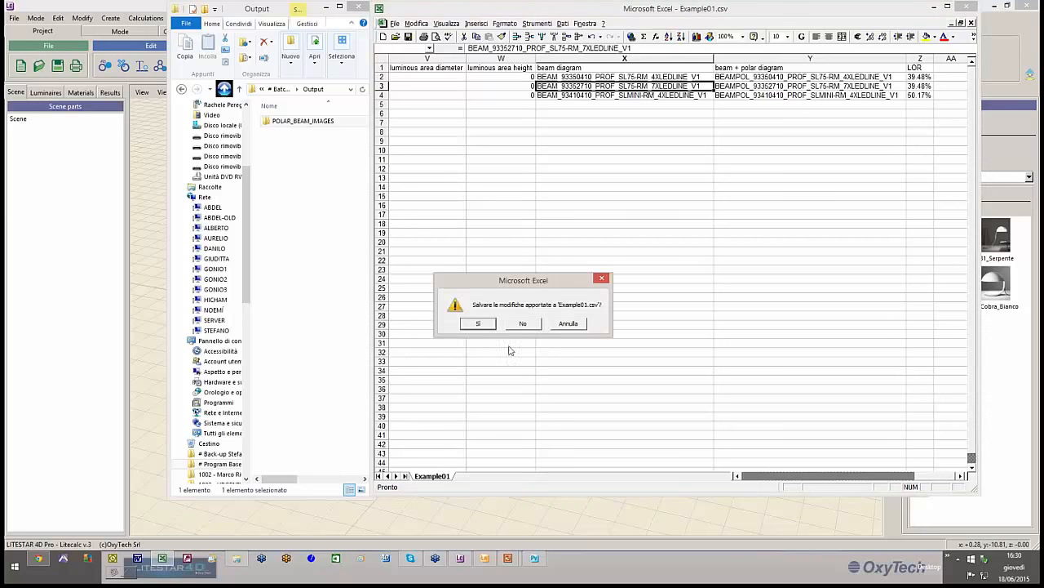
click(523, 324)
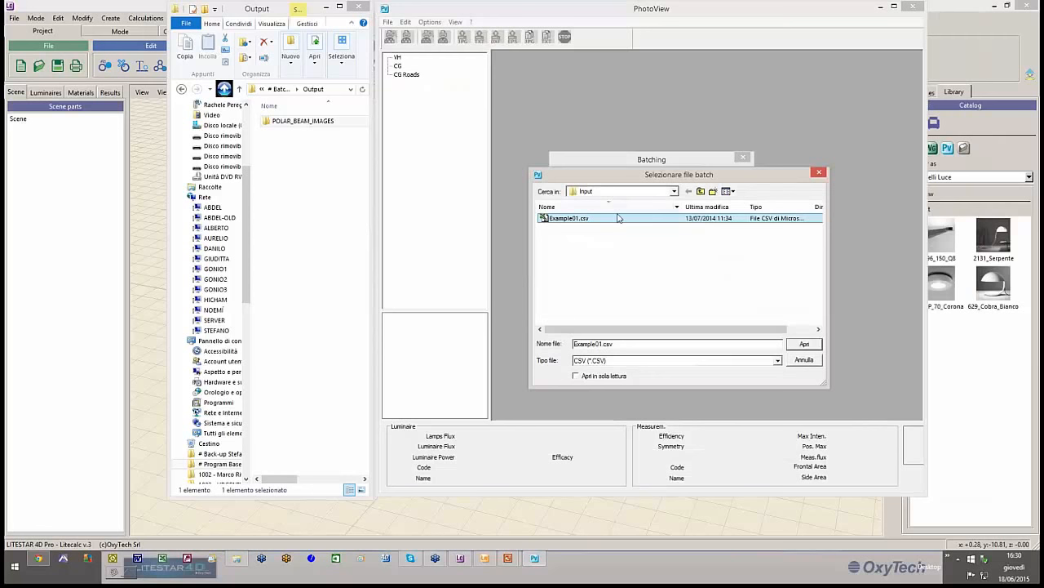
click(805, 344)
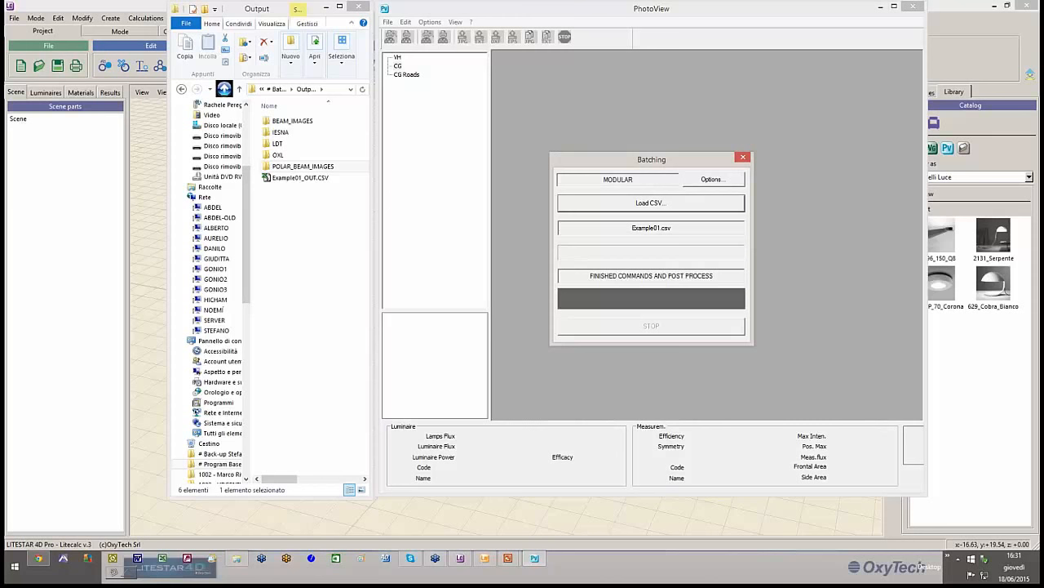
Step: Close the Batching dialog and inspect the generated files in the IESNA, LDT and OXL subfolders of Output
click(744, 159)
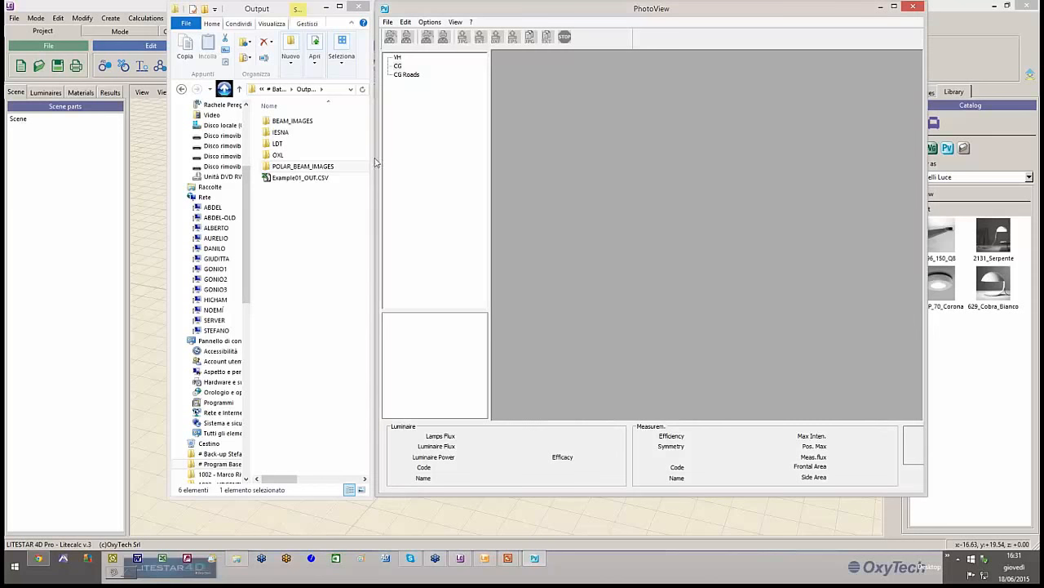
double_click(282, 133)
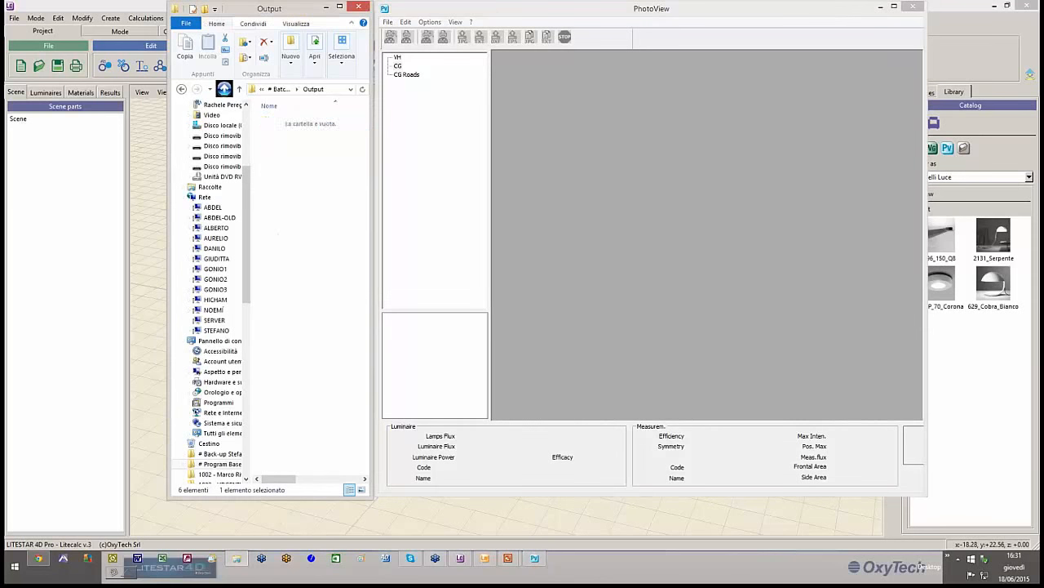
click(182, 89)
click(278, 145)
double_click(277, 145)
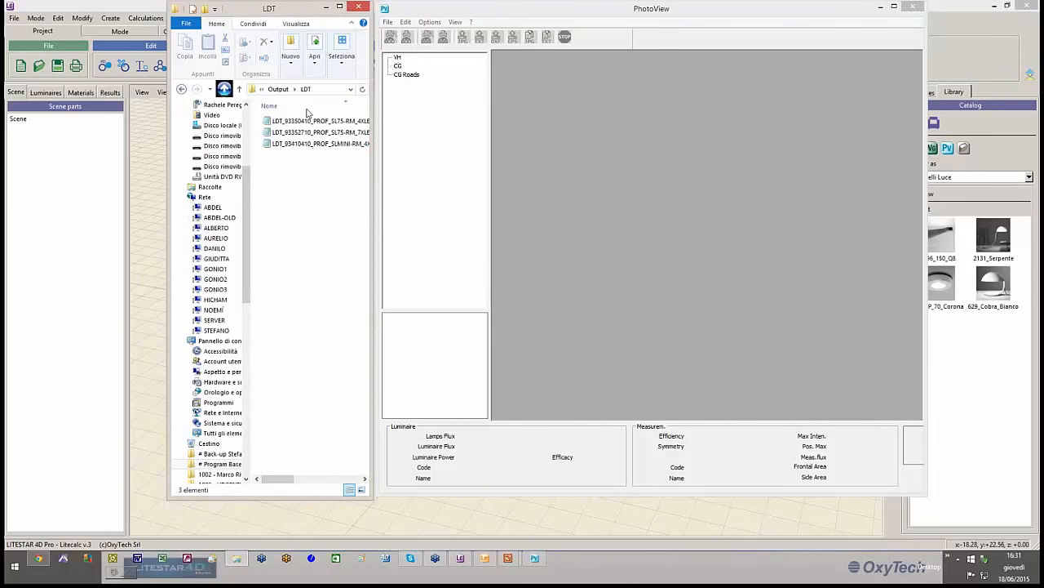
click(182, 89)
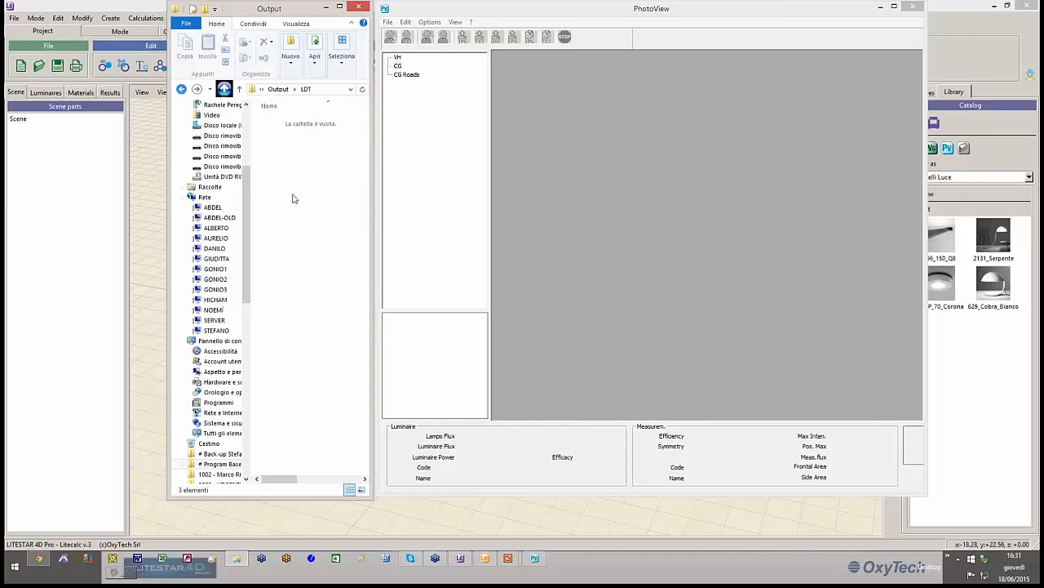
double_click(285, 153)
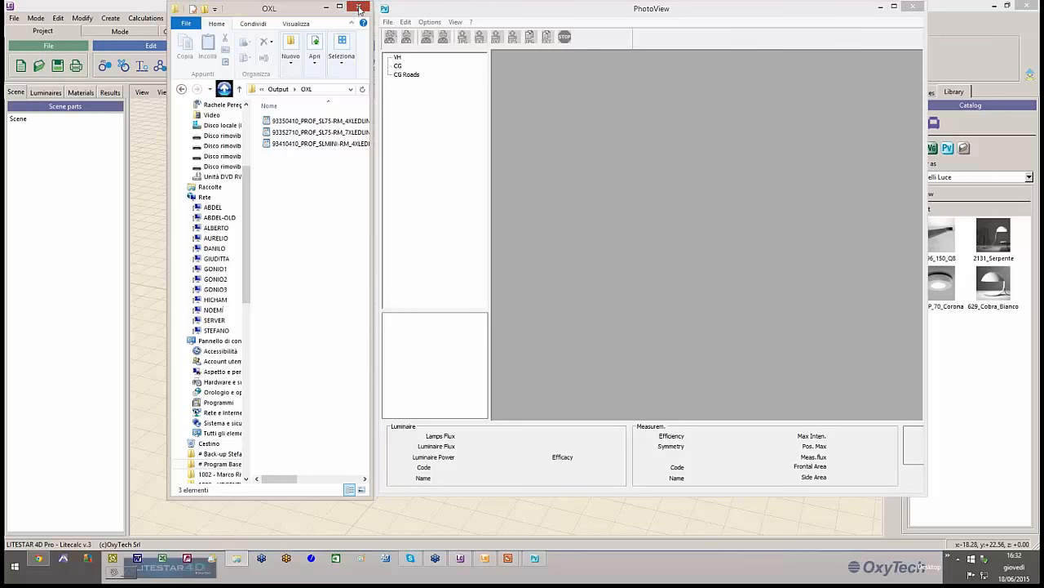
Step: Minimize the file browser and PhotoView windows and open the OXL Editor in LiteCalc
click(326, 7)
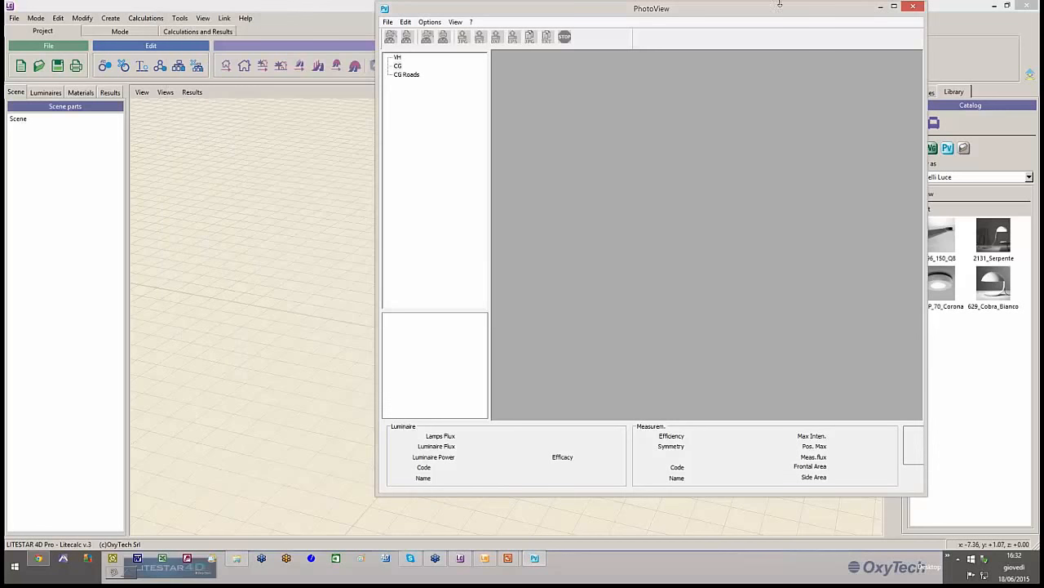
click(880, 10)
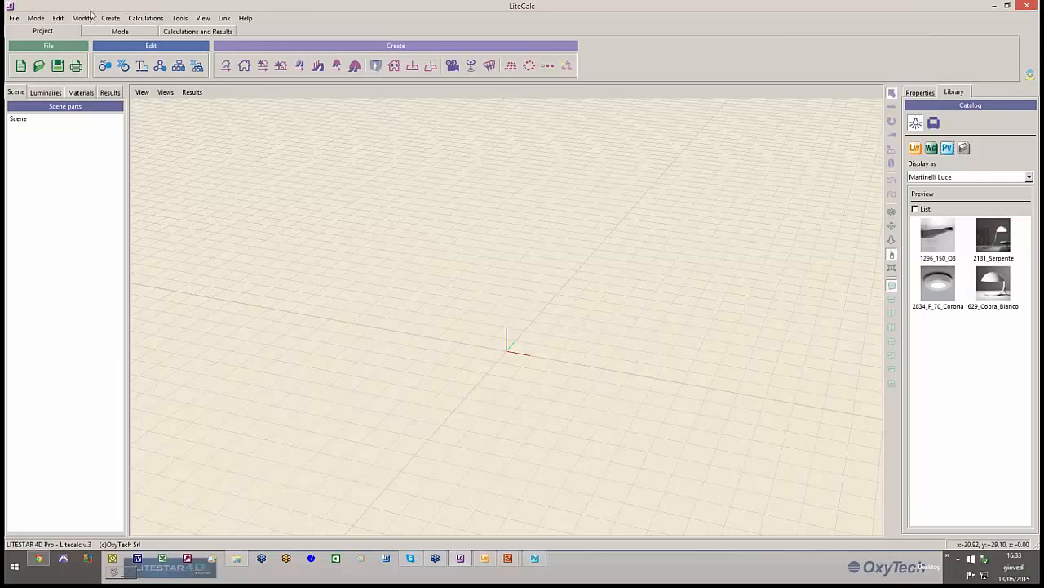
click(180, 18)
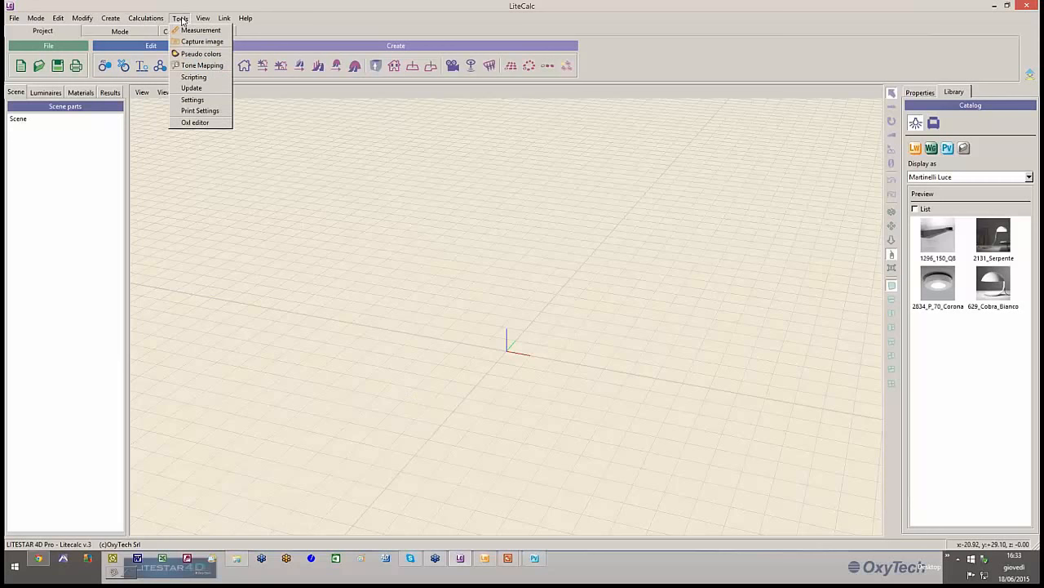
click(201, 122)
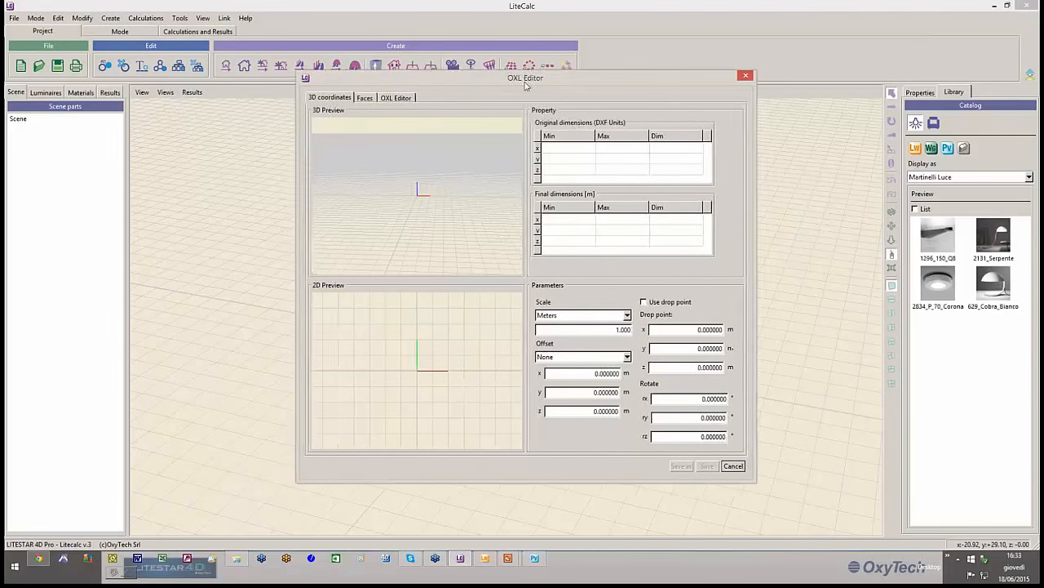
Step: Load alba_140.obj from the # LTS4D 3.0 folder into the OXL Editor's 3D preview
click(236, 558)
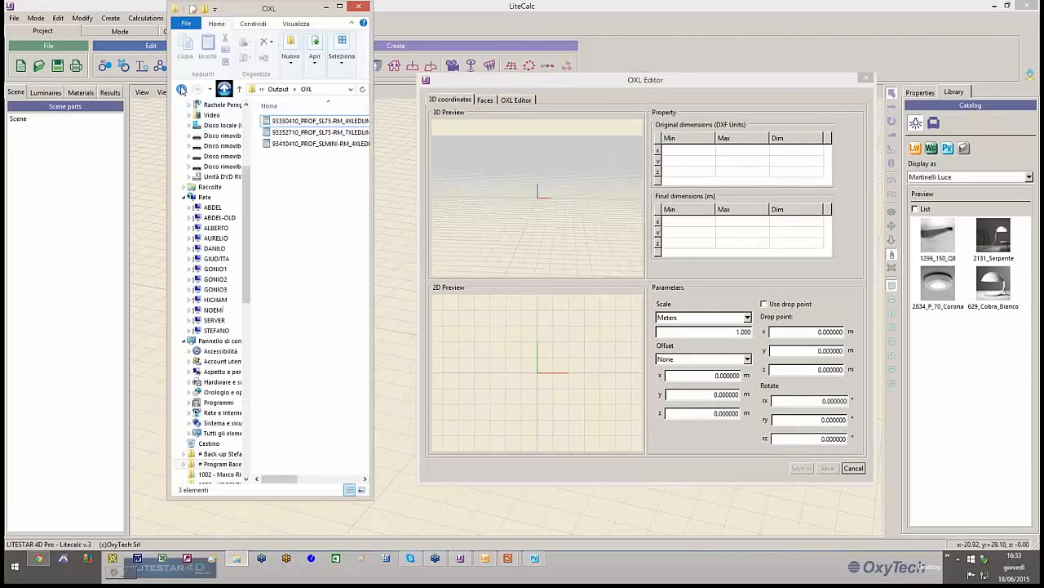
click(182, 89)
click(182, 89)
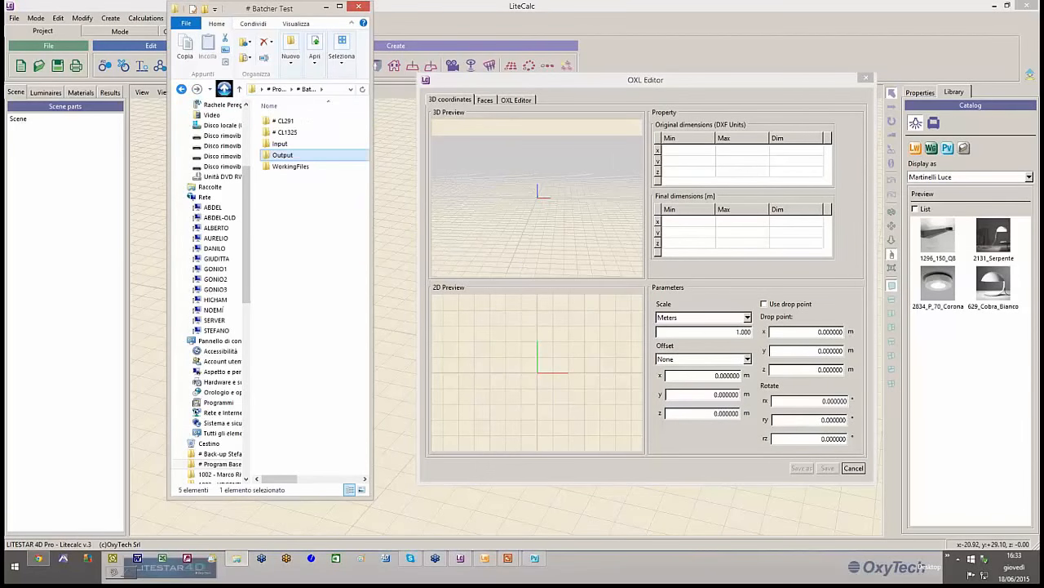
click(182, 89)
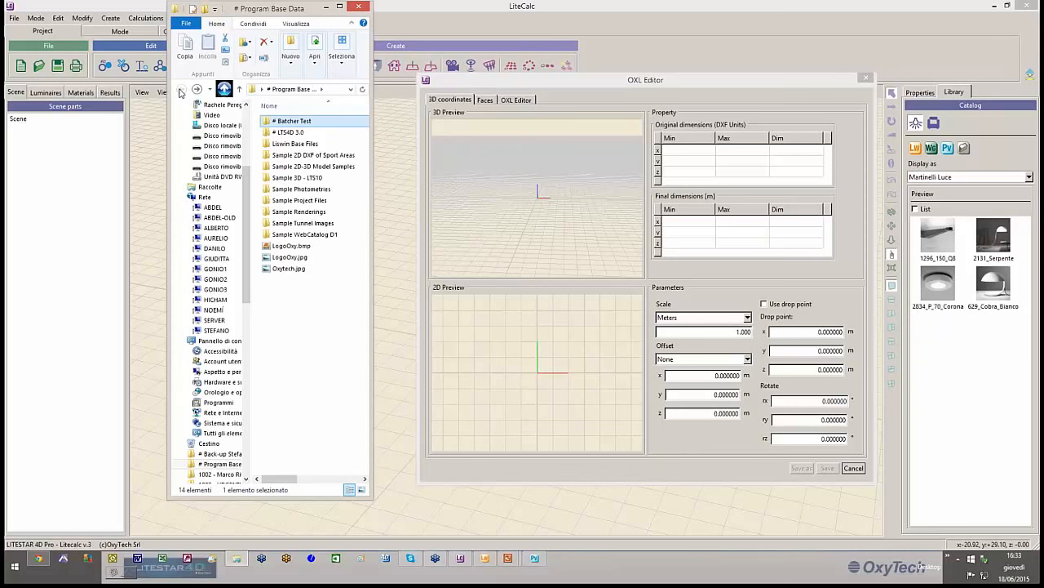
double_click(292, 132)
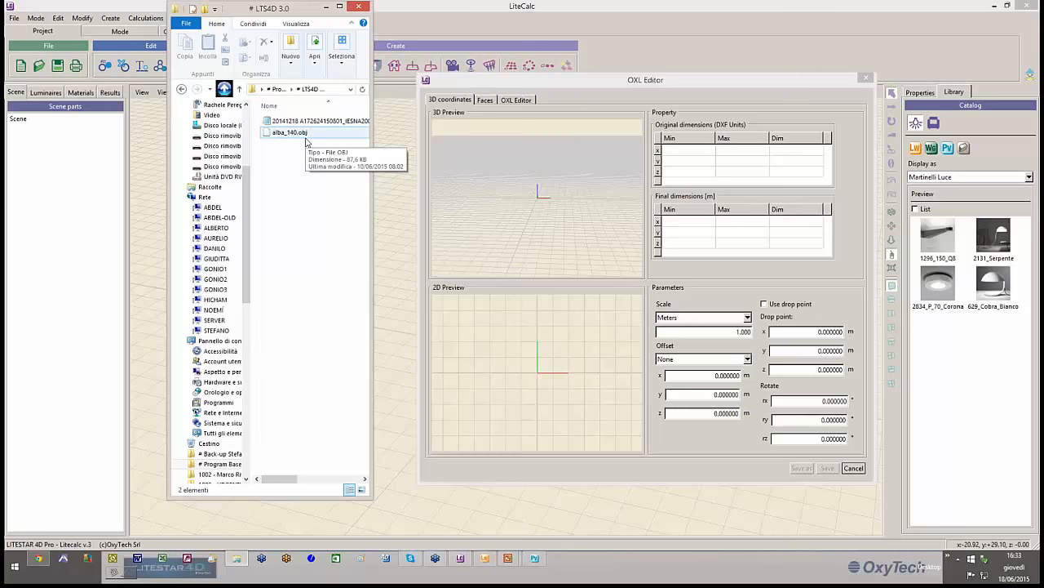
drag(300, 136, 600, 254)
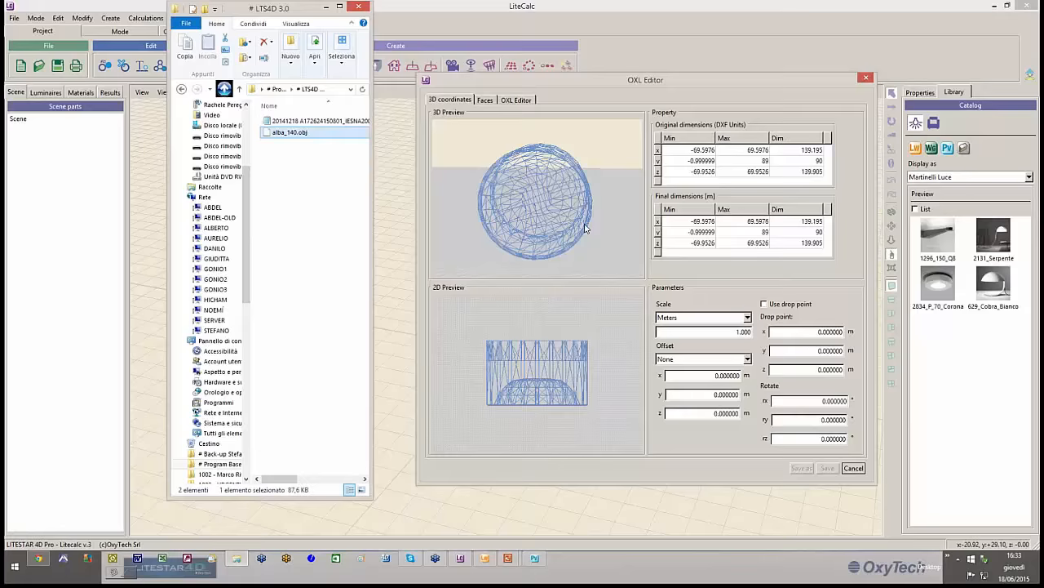
click(603, 223)
scroll(604, 223, down, 3)
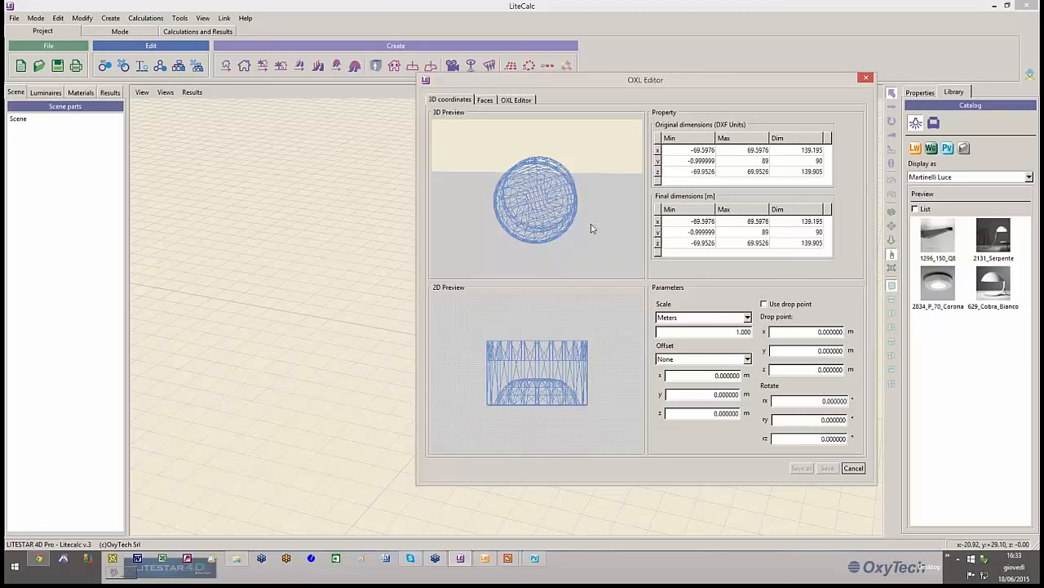
Step: Set the imported model's scale to Millimeters
click(237, 558)
drag(737, 83, 730, 92)
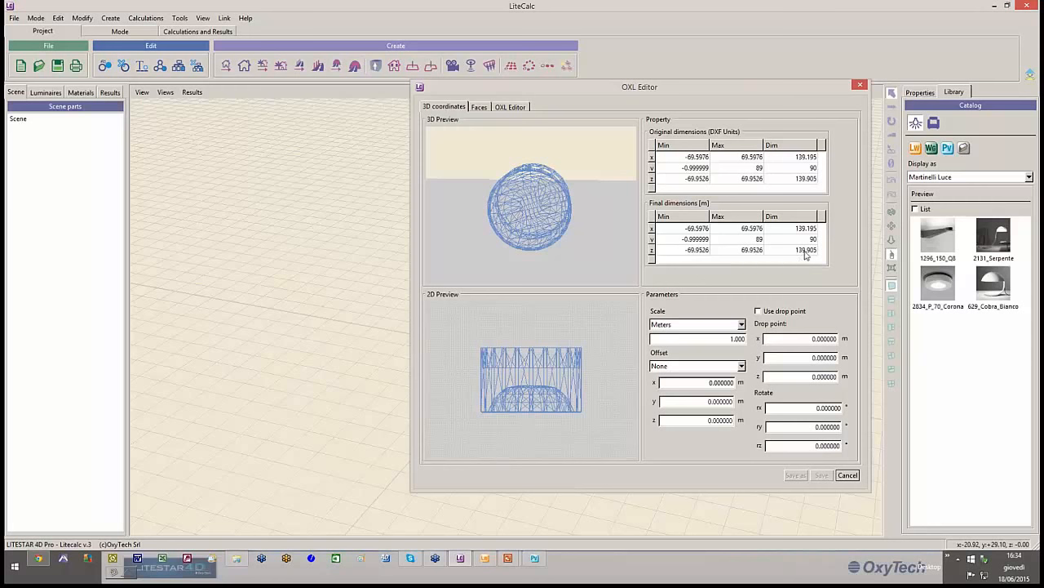
click(741, 324)
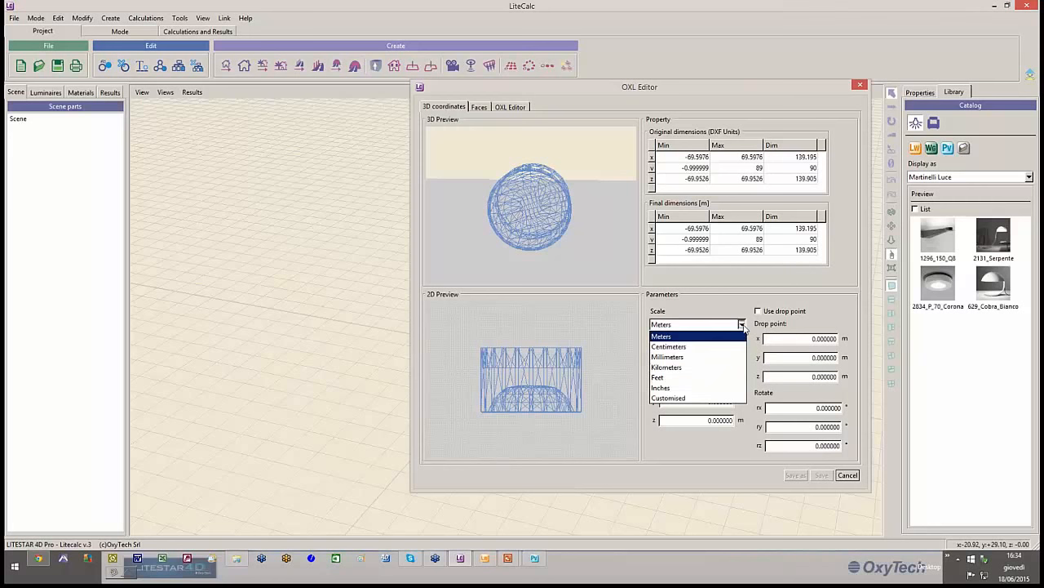
click(674, 357)
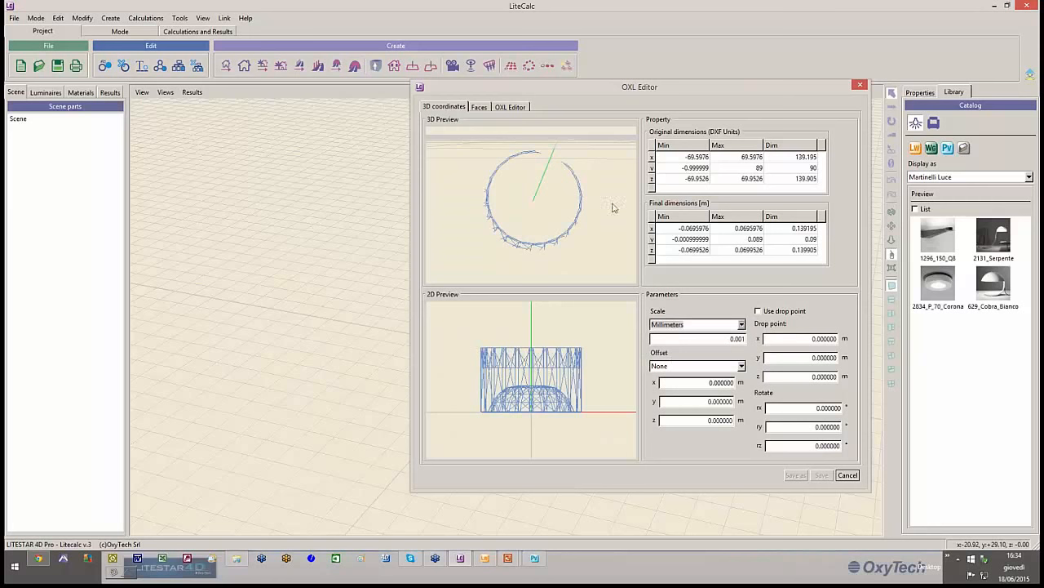
mouse_move(581, 190)
right_down()
mouse_move(581, 214)
mouse_move(582, 204)
right_up()
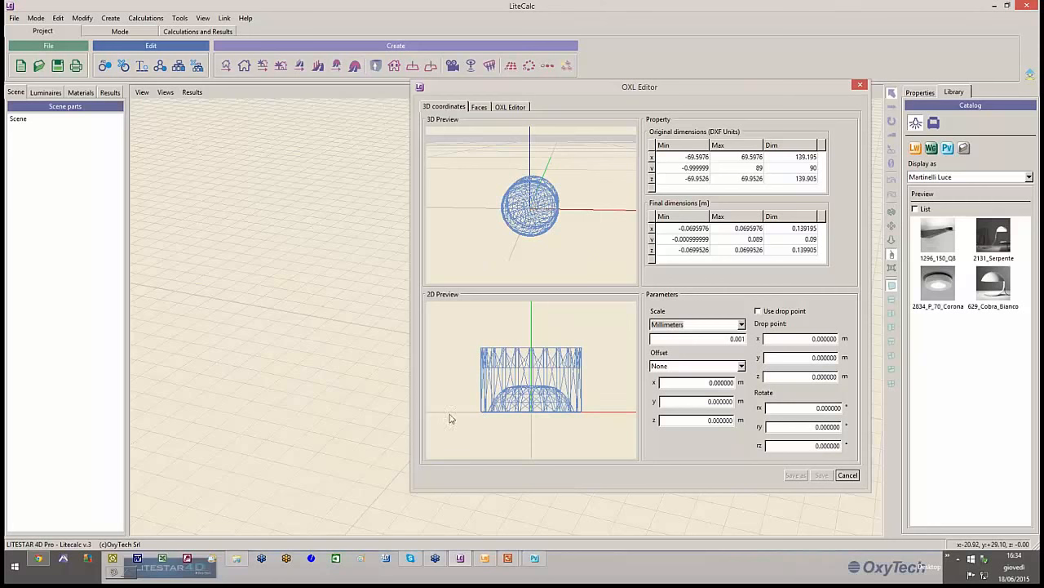
Step: Rotate the luminaire model 90° about the X axis with the rx parameter
double_click(817, 408)
key(BackSpace)
text(9)
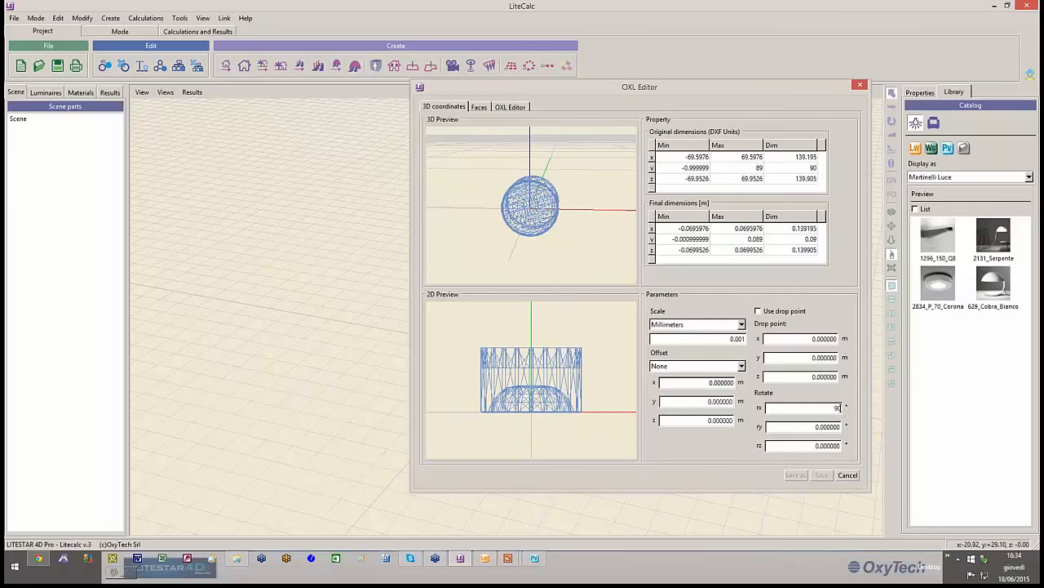
text(0)
key(Tab)
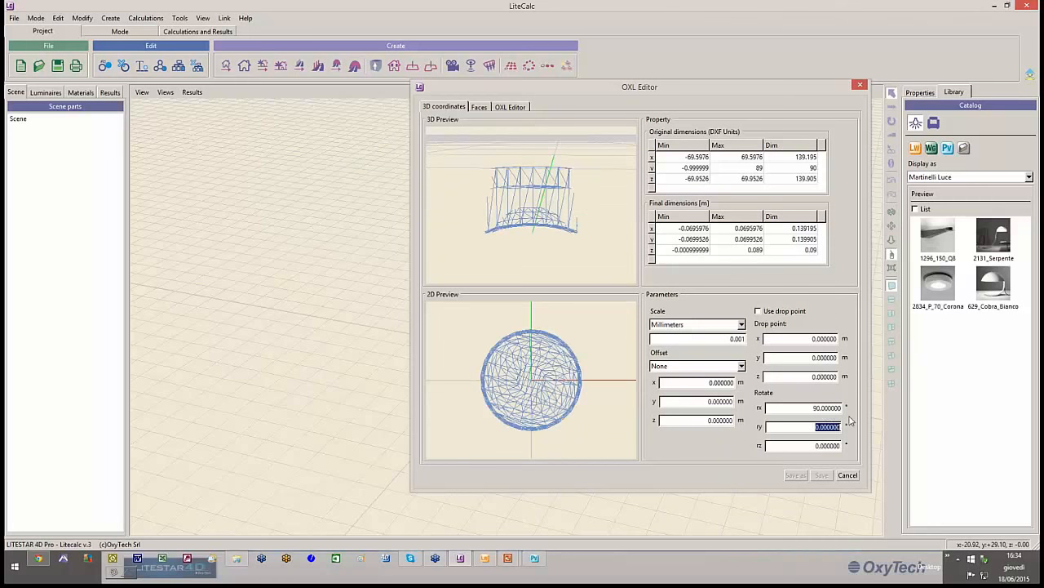
mouse_move(585, 207)
right_down()
mouse_move(587, 246)
mouse_move(595, 221)
right_up()
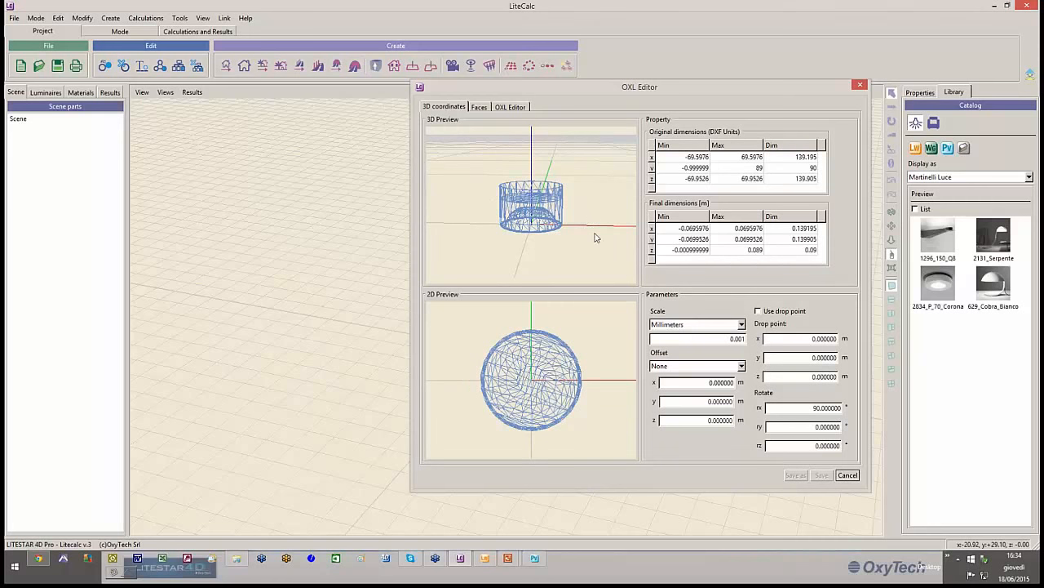
Step: Add the IESNA photometric file from the # LTS4D 3.0 folder to the luminaire model on the OXL Editor page
click(512, 107)
right_drag(777, 245, 773, 294)
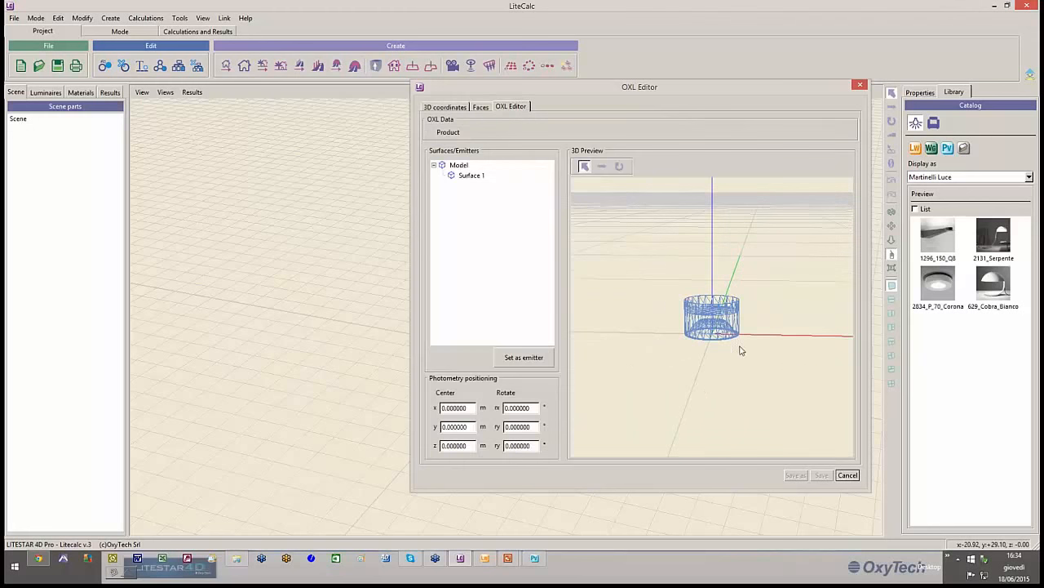
click(236, 558)
click(292, 122)
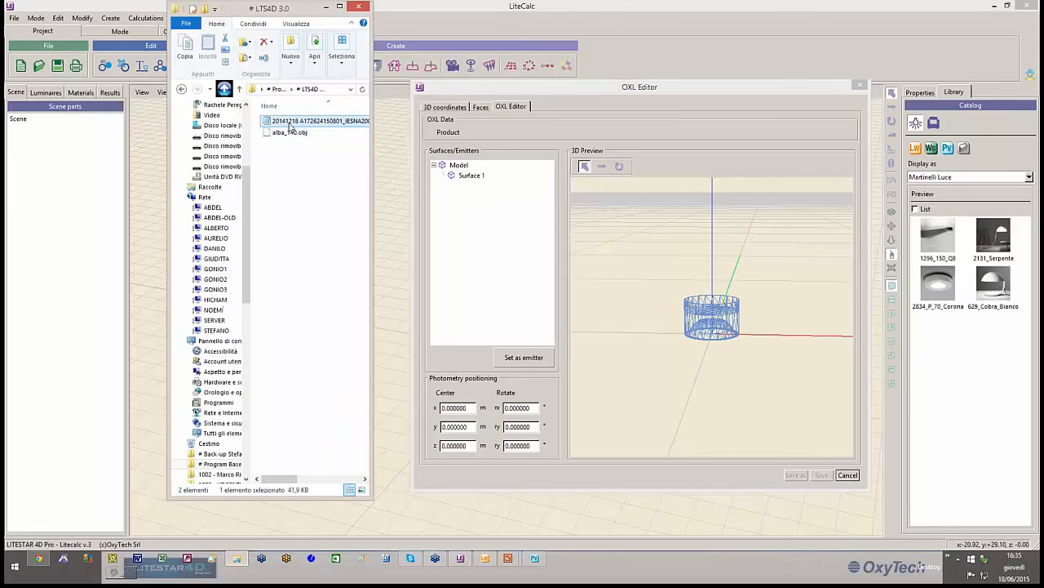
mouse_move(278, 480)
mouse_down()
mouse_move(323, 480)
mouse_move(267, 481)
mouse_up()
click(653, 274)
drag(713, 367, 721, 399)
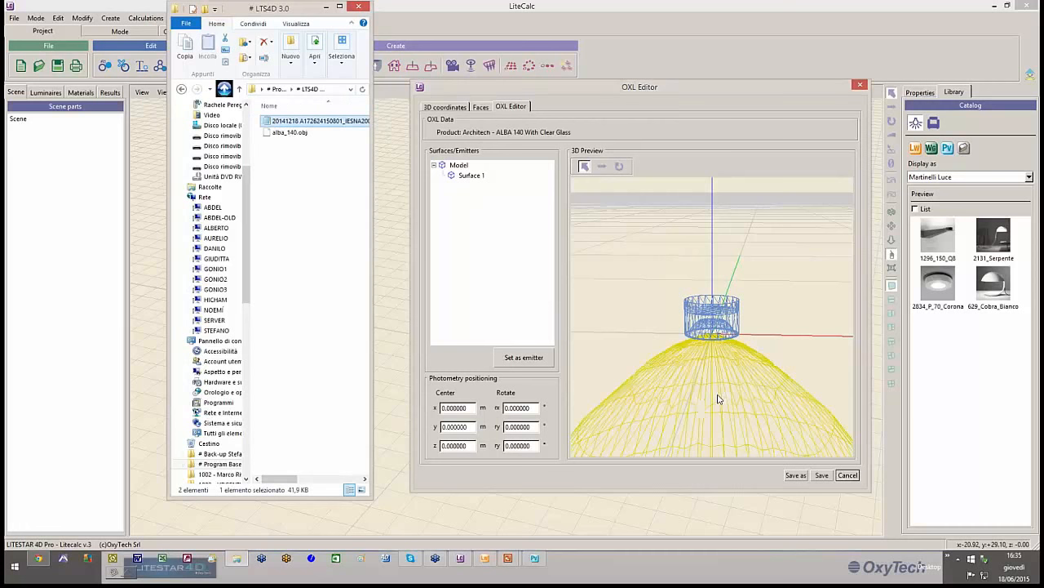
drag(765, 265, 772, 421)
right_drag(771, 421, 781, 321)
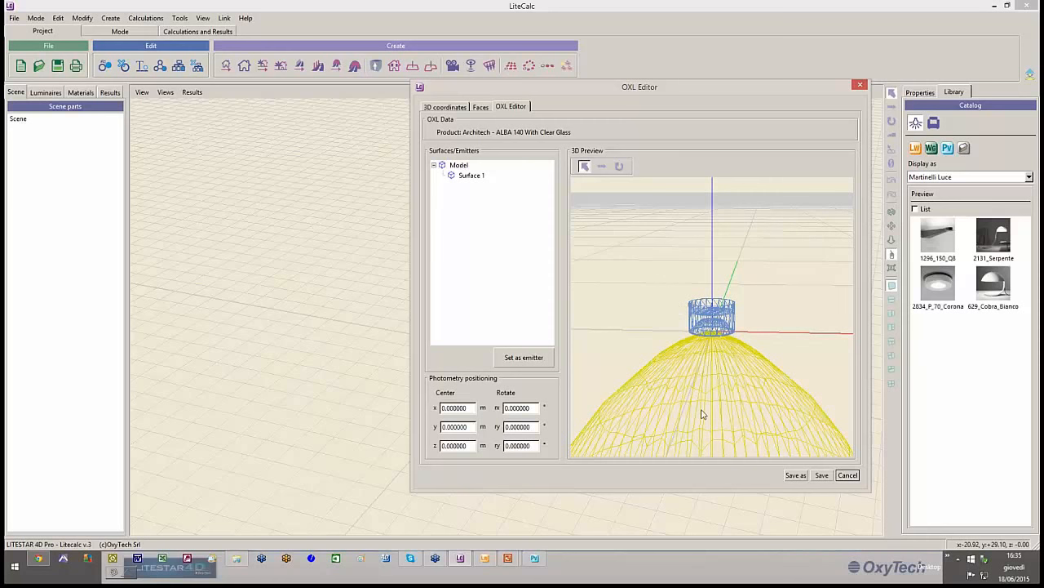
Step: Try moving the photometry about 0.01 m along the X axis in the 3D preview and reset its center x to 0
click(602, 167)
mouse_move(737, 334)
mouse_down()
mouse_move(757, 337)
mouse_move(740, 338)
mouse_up()
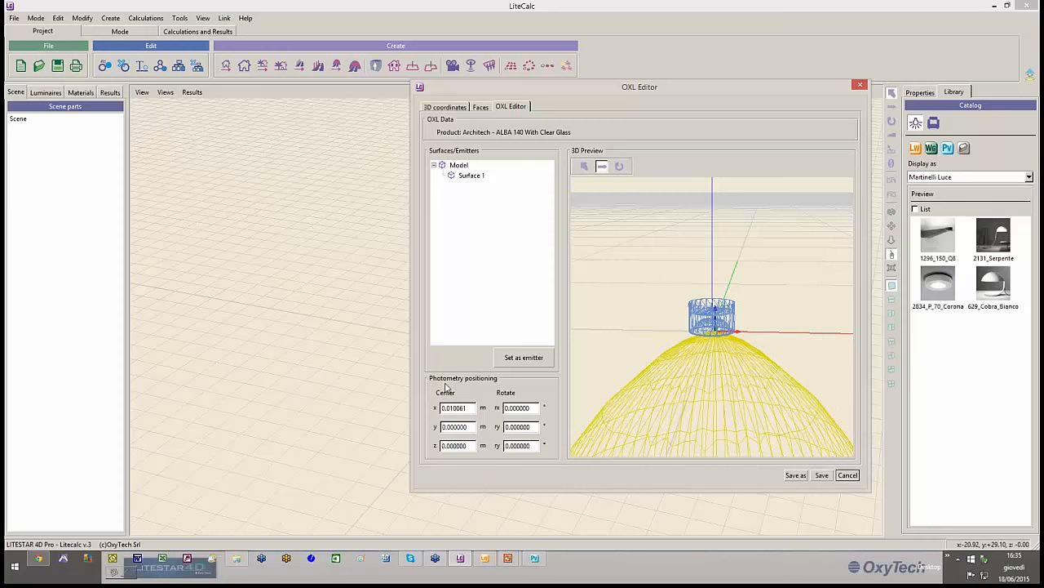
drag(471, 410, 368, 403)
text(0)
drag(535, 407, 362, 404)
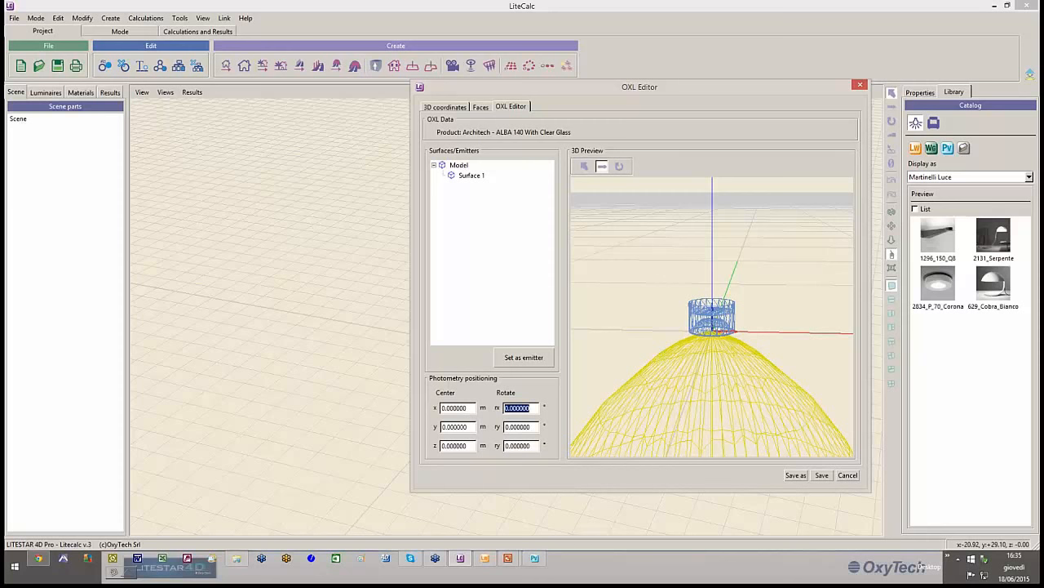
Step: Try rotating the photometry 45° about the X axis with its rx value, inspect it in the 3D preview, and reset rx to 0
text(45)
key(Tab)
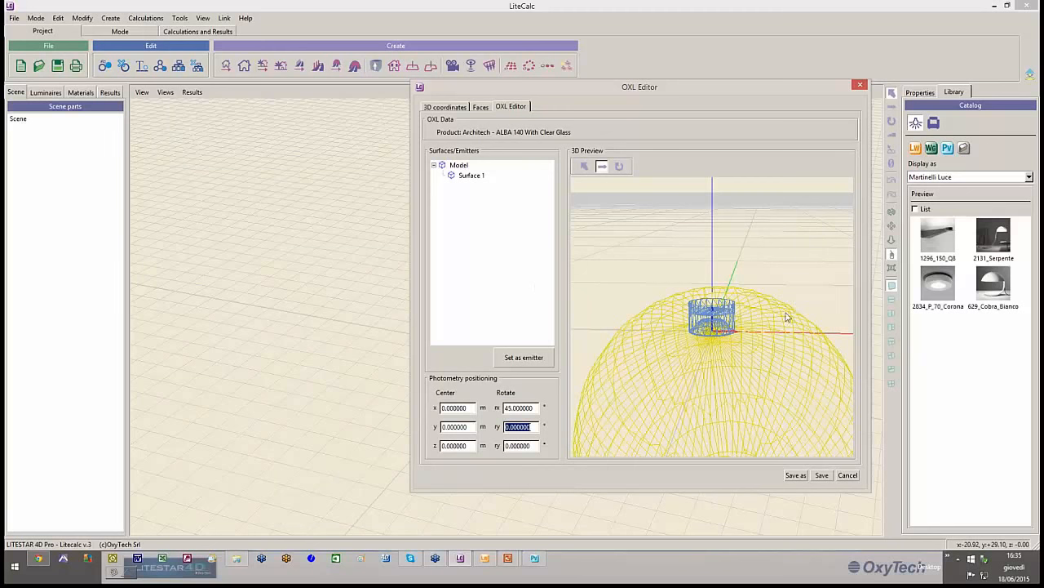
drag(787, 316, 752, 319)
drag(780, 426, 702, 423)
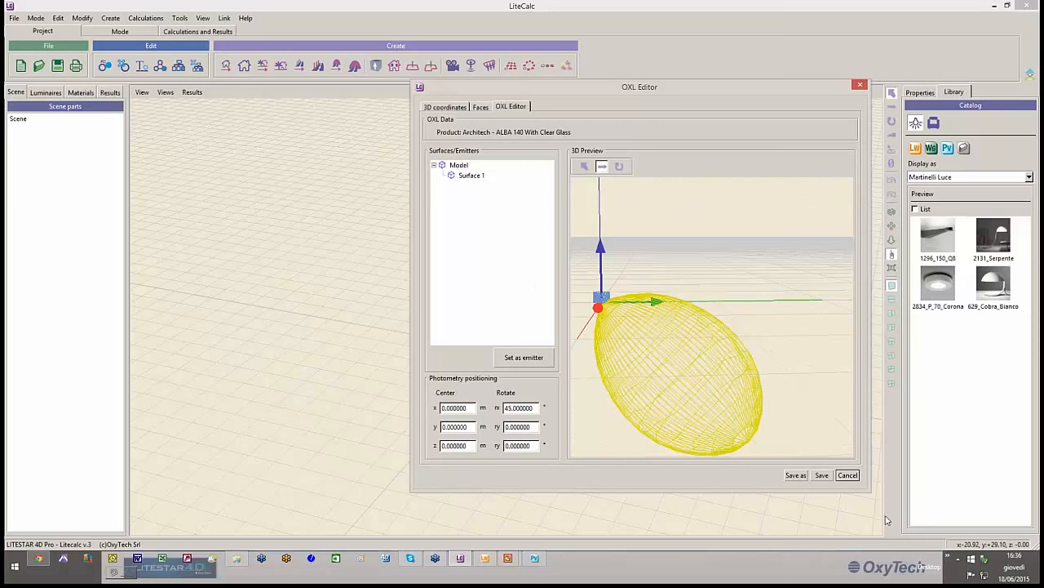
drag(537, 408, 326, 432)
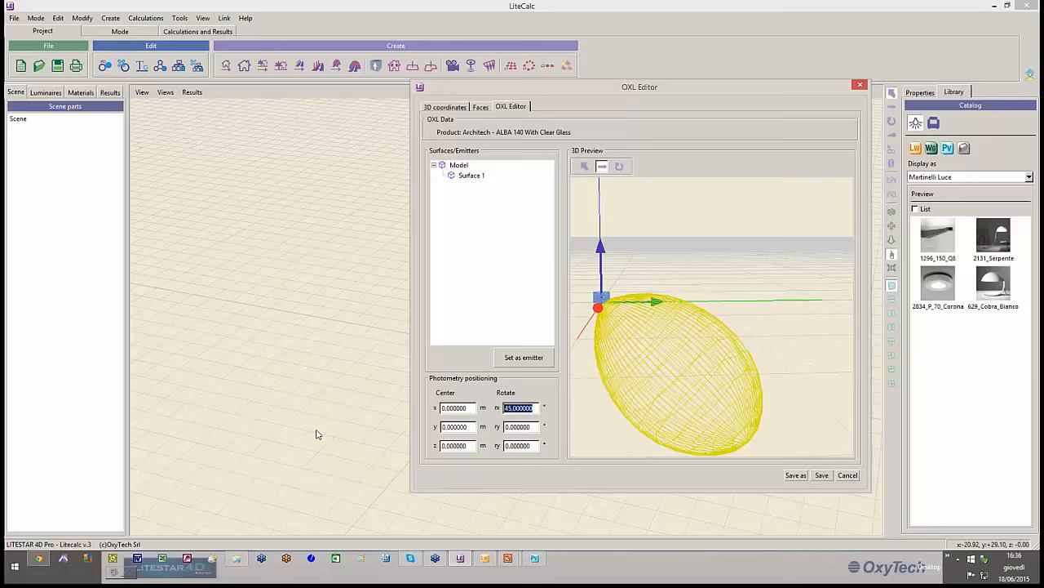
text(0)
key(Tab)
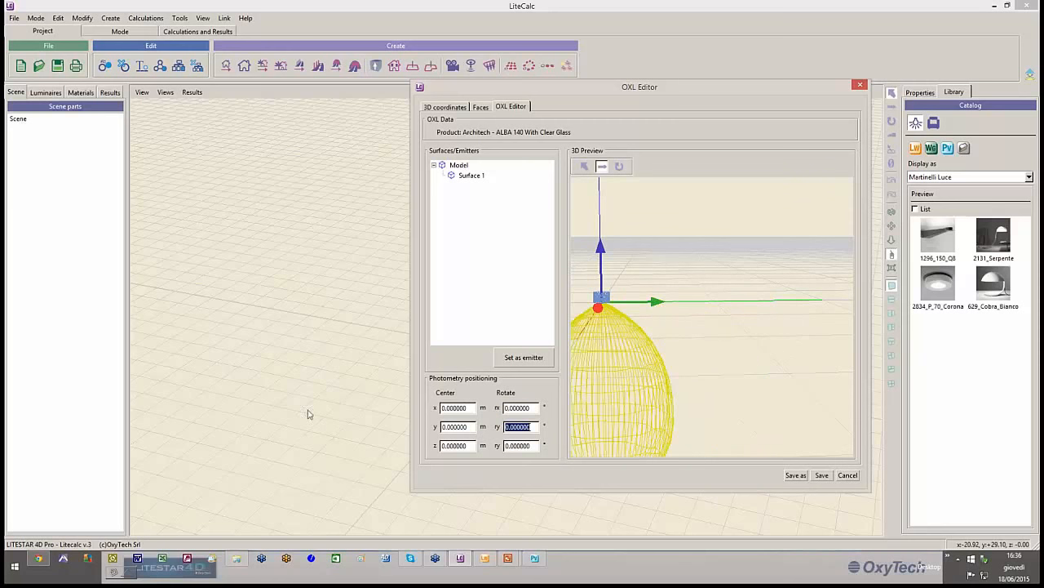
Step: Try moving the photometry about 0.03 m along the Y axis in the 3D preview and reset its center y to 0
mouse_move(657, 305)
mouse_down()
mouse_move(724, 306)
mouse_move(654, 307)
mouse_up()
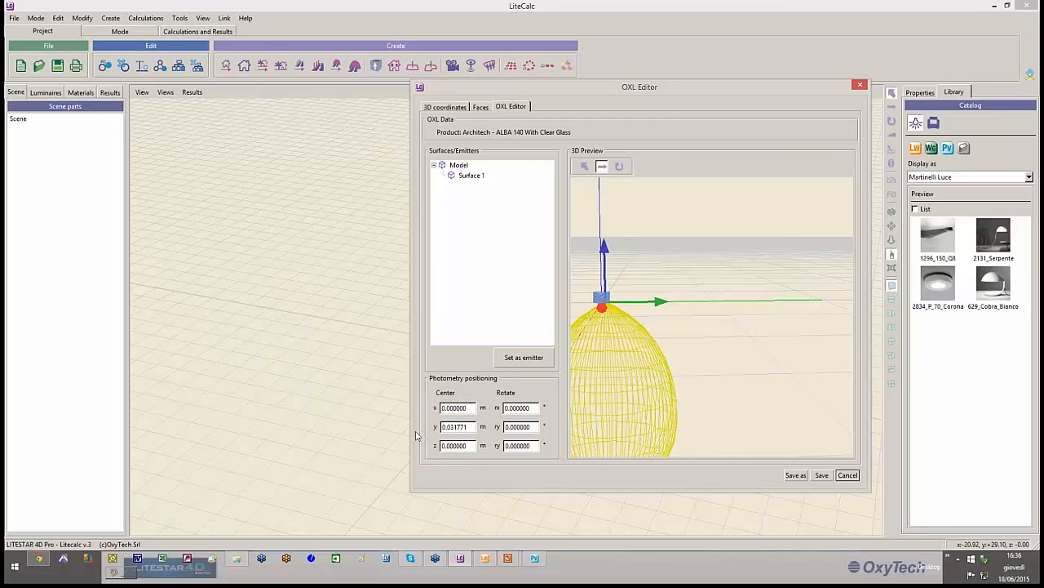
double_click(475, 426)
text(0)
key(Tab)
Step: Save the combined model and photometry as the OXL file Alba 140 in # Program Base Data > # LTS4D 3.0
click(793, 475)
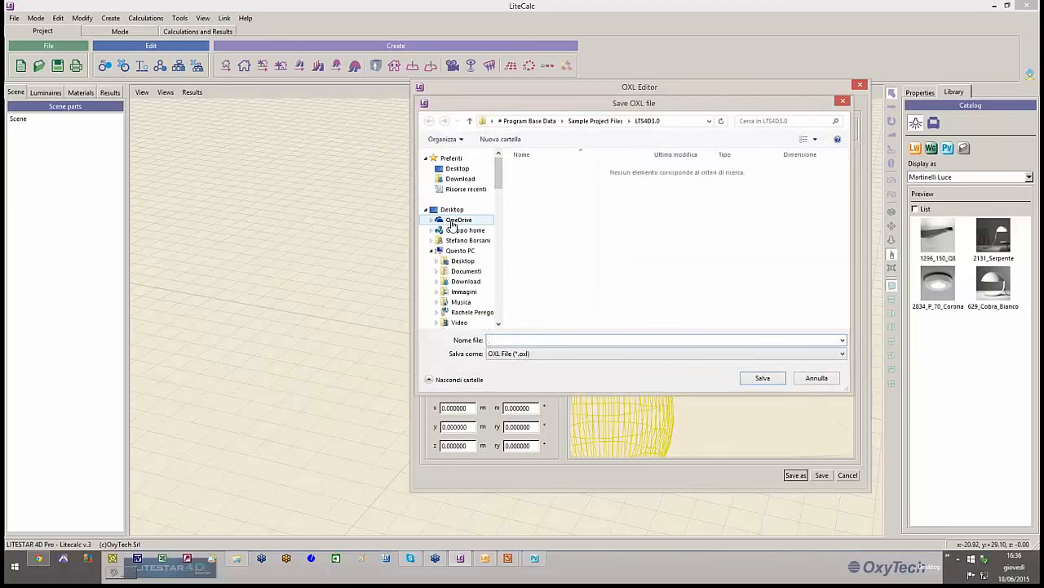
click(453, 210)
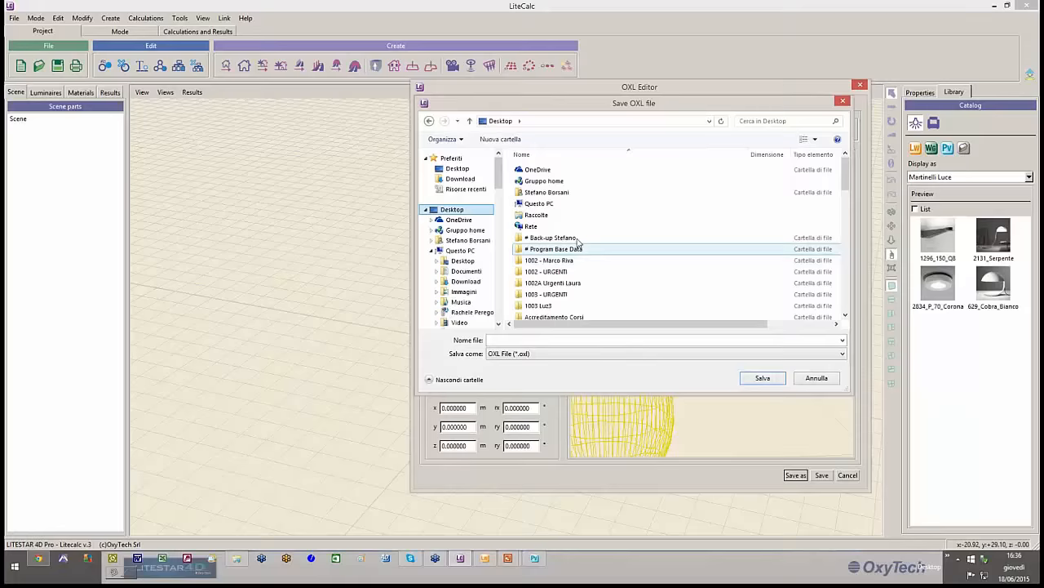
double_click(551, 250)
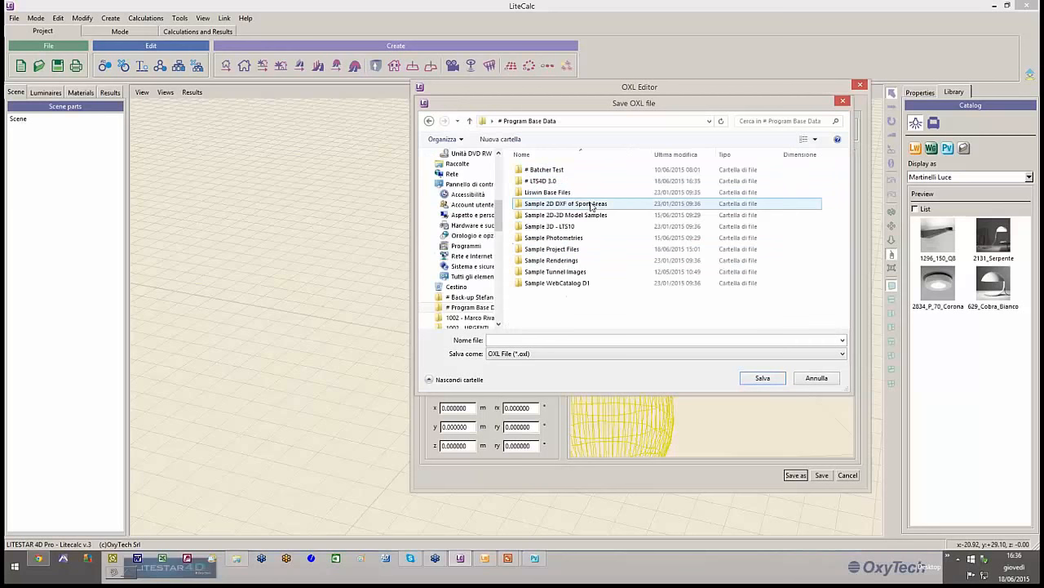
double_click(541, 181)
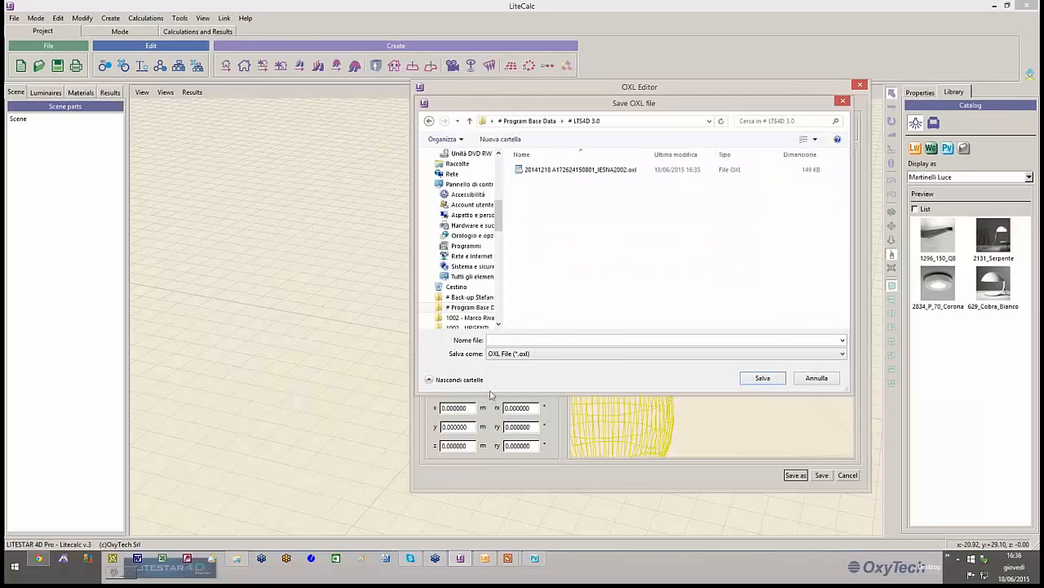
click(498, 341)
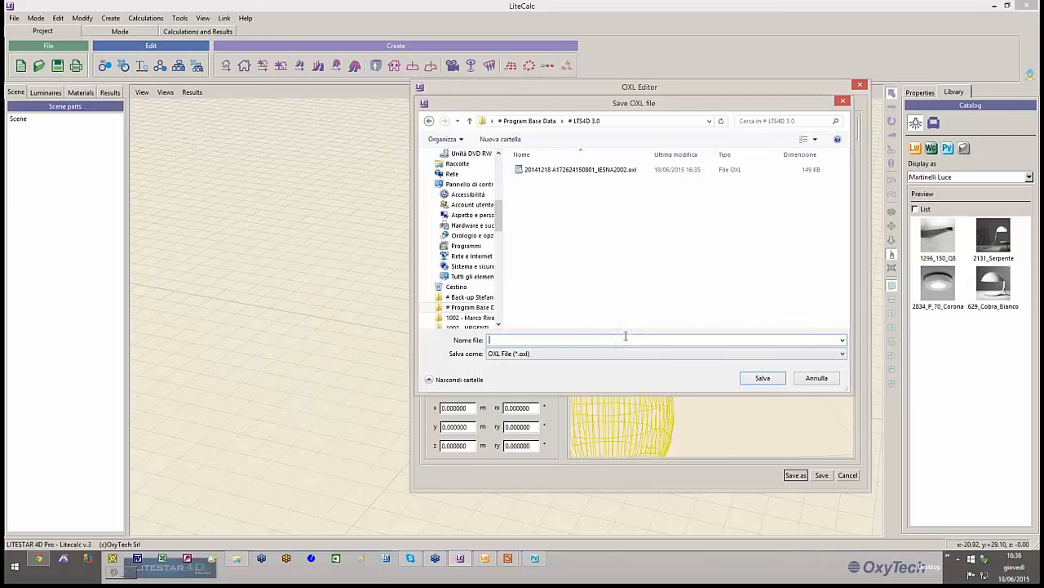
text(A)
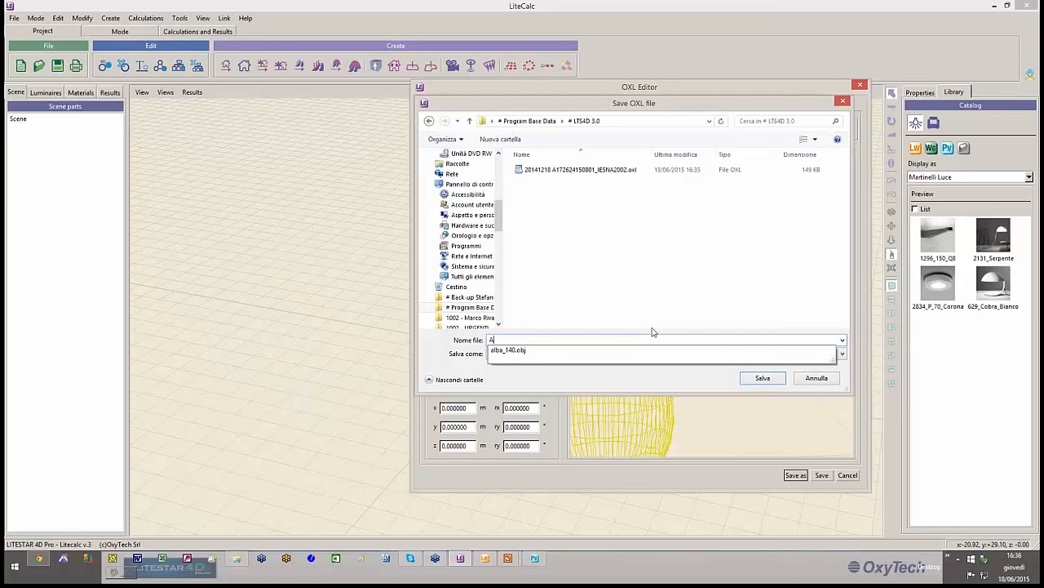
text(lba 140)
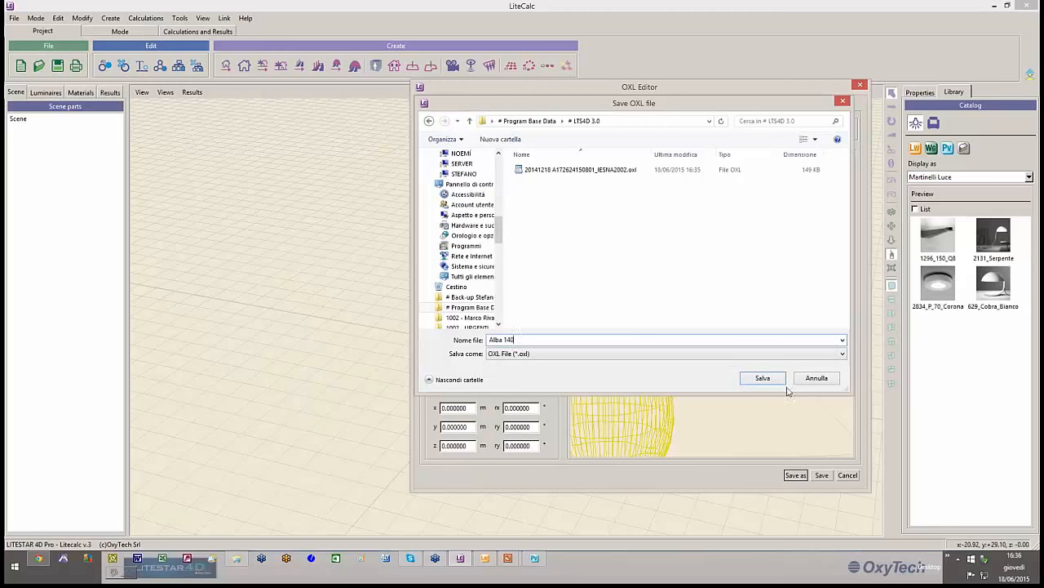
click(762, 378)
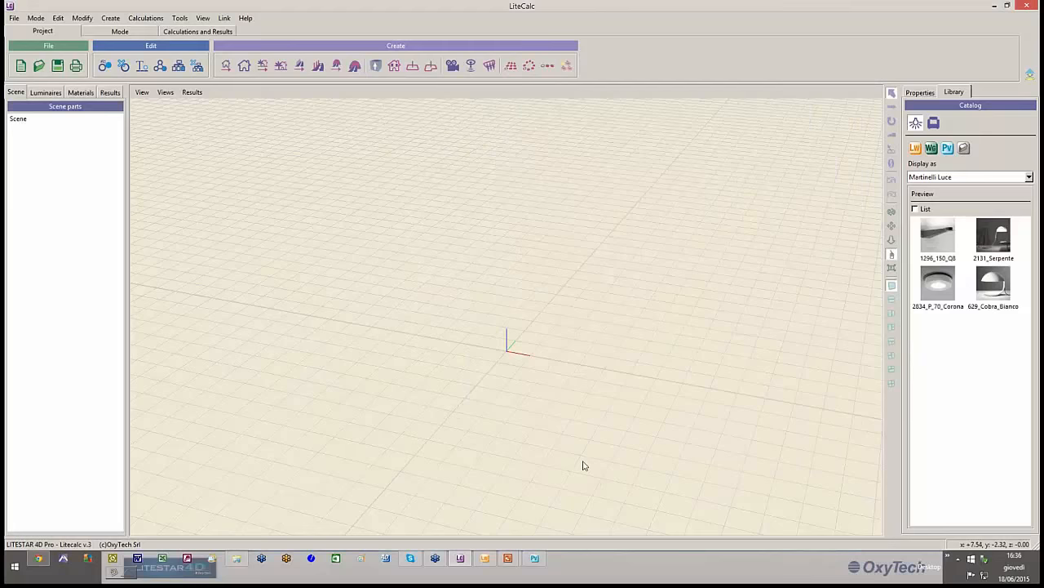
Step: Insert Alba 140.oxl from the # LTS4D 3.0 folder in File Explorer into the LiteCalc 3D scene
click(237, 558)
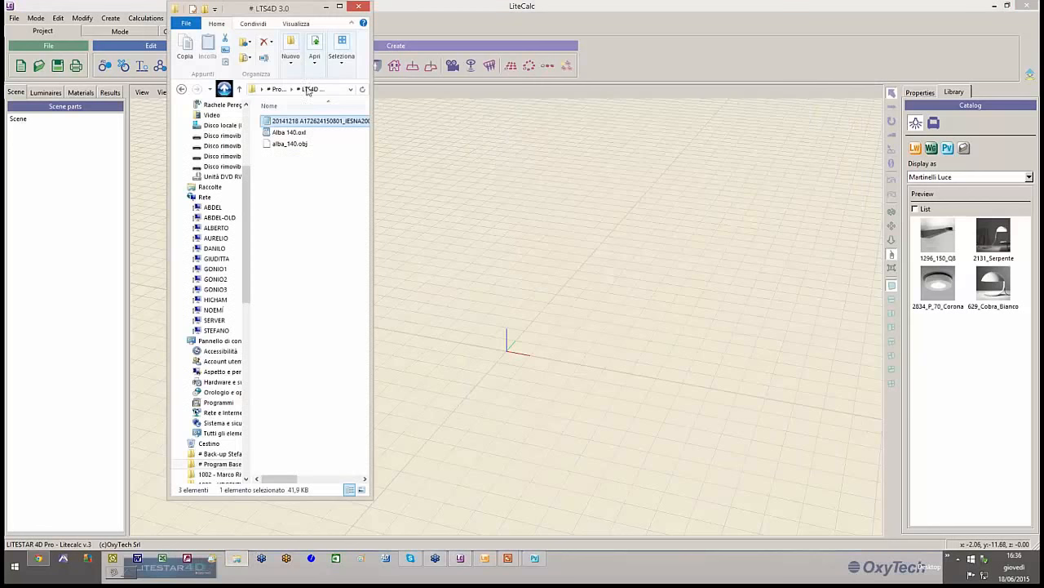
click(290, 133)
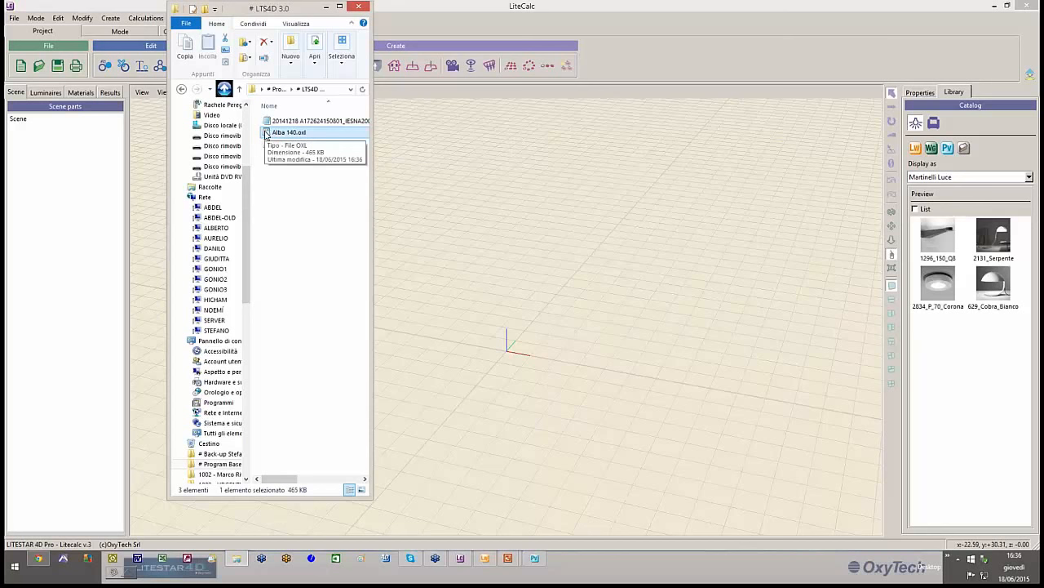
drag(265, 133, 504, 366)
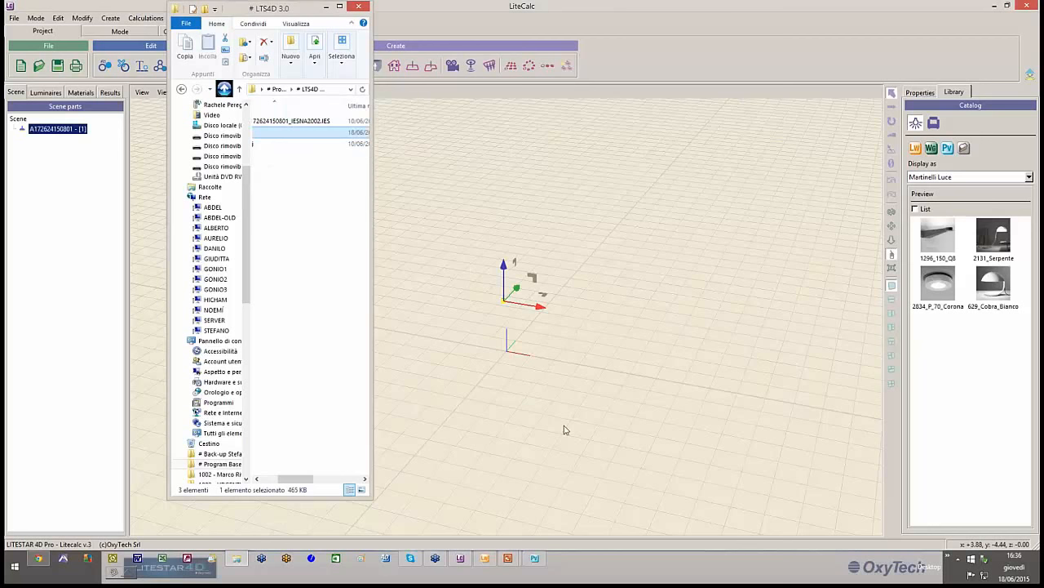
right_drag(643, 334, 655, 253)
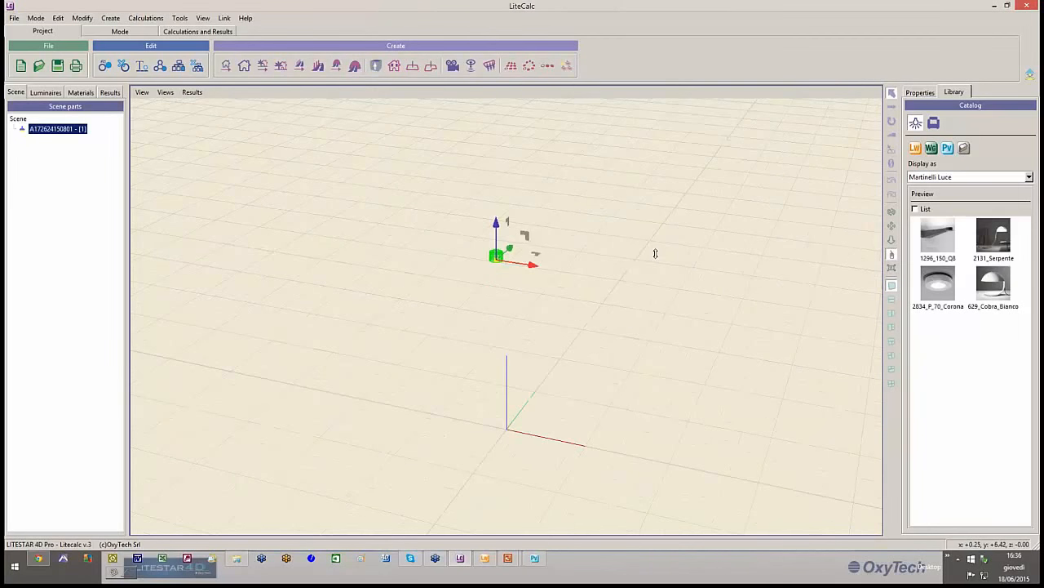
Step: Show the photometric solid of the inserted luminaire and inspect it up close in the 3D scene
click(143, 93)
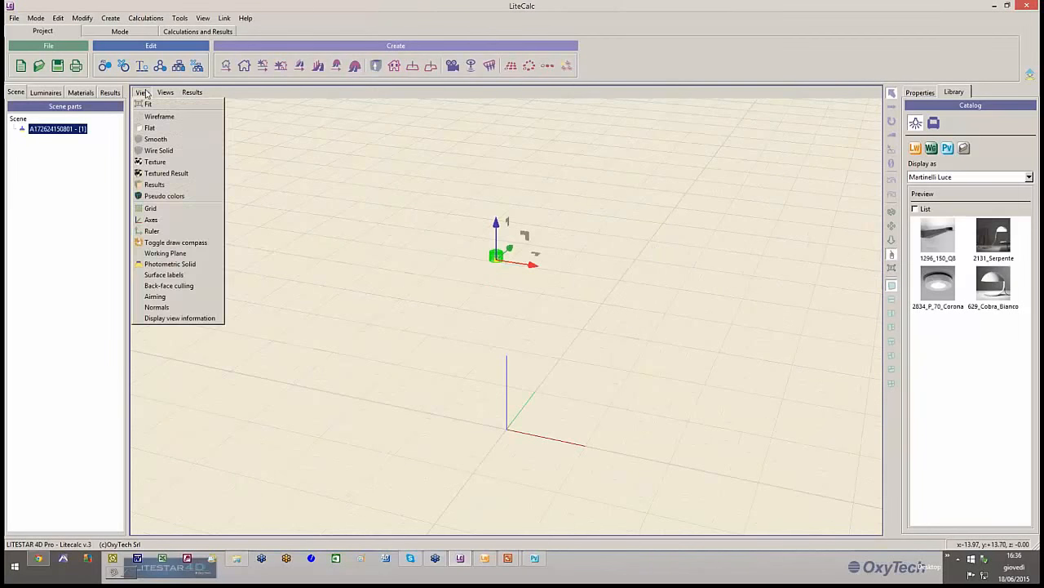
click(170, 264)
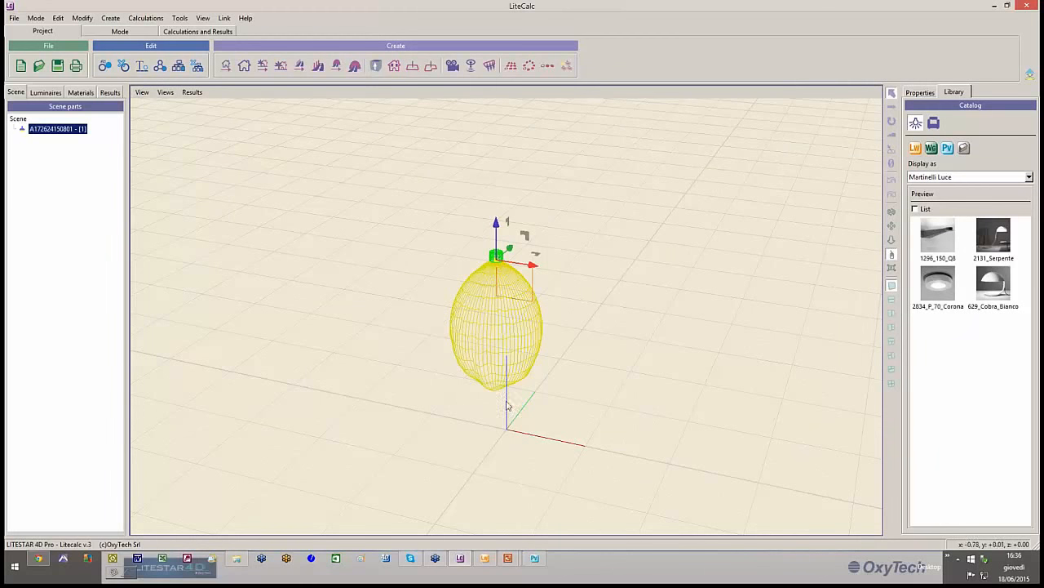
middle_drag(646, 339, 652, 269)
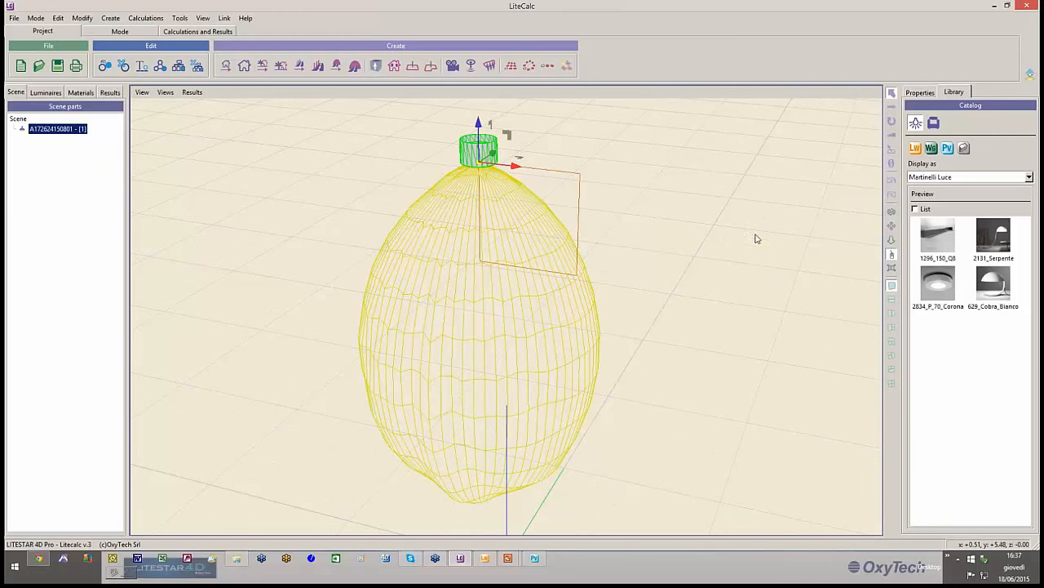
middle_drag(756, 238, 759, 297)
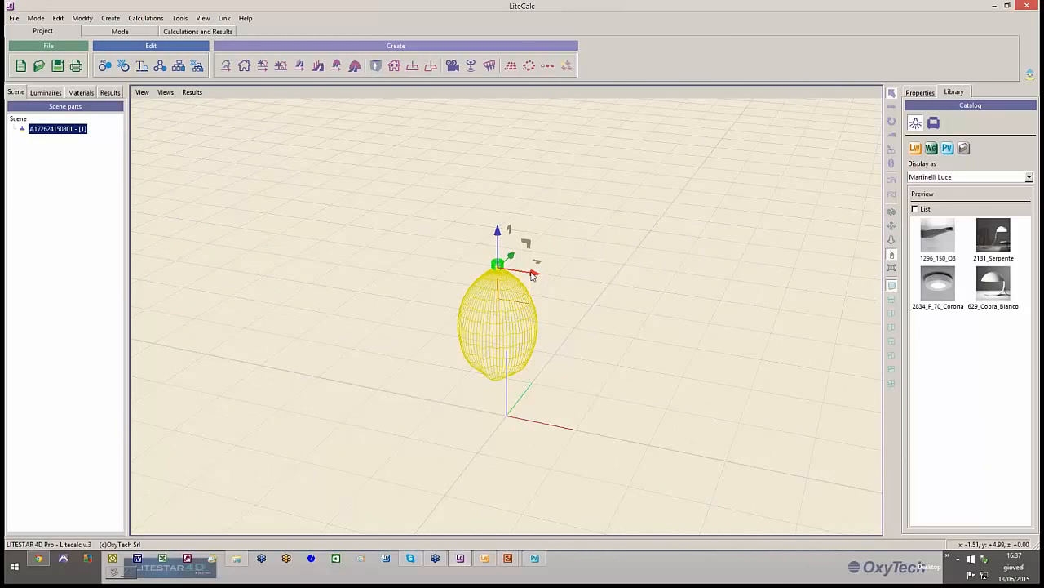
Step: Reposition the luminaire in the 3D scene with its move axes, shifting it along X and lowering it
drag(532, 278, 474, 314)
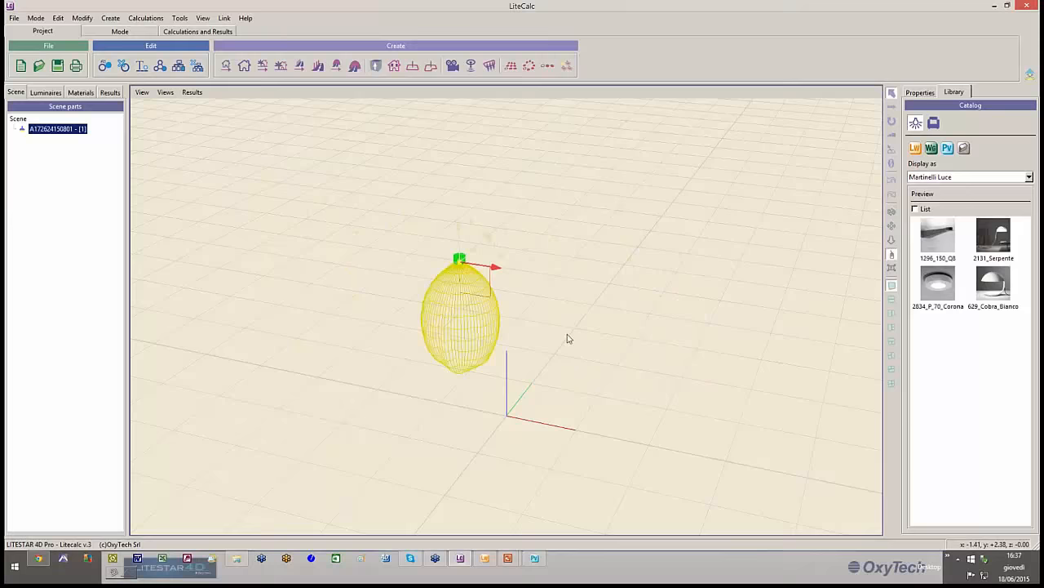
drag(569, 339, 535, 347)
drag(519, 252, 538, 299)
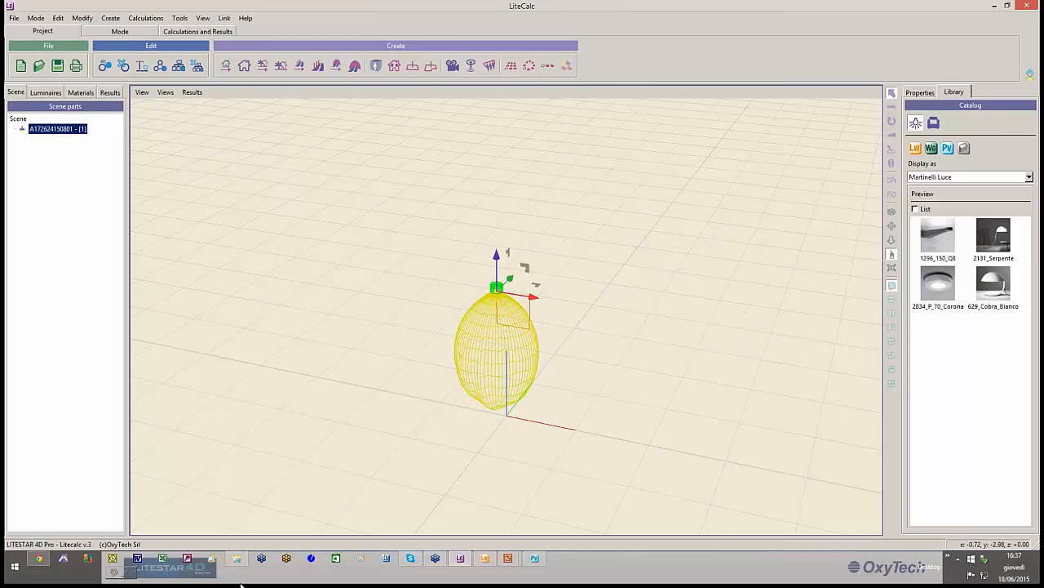
Step: Deselect the luminaire and start a new empty project
click(569, 437)
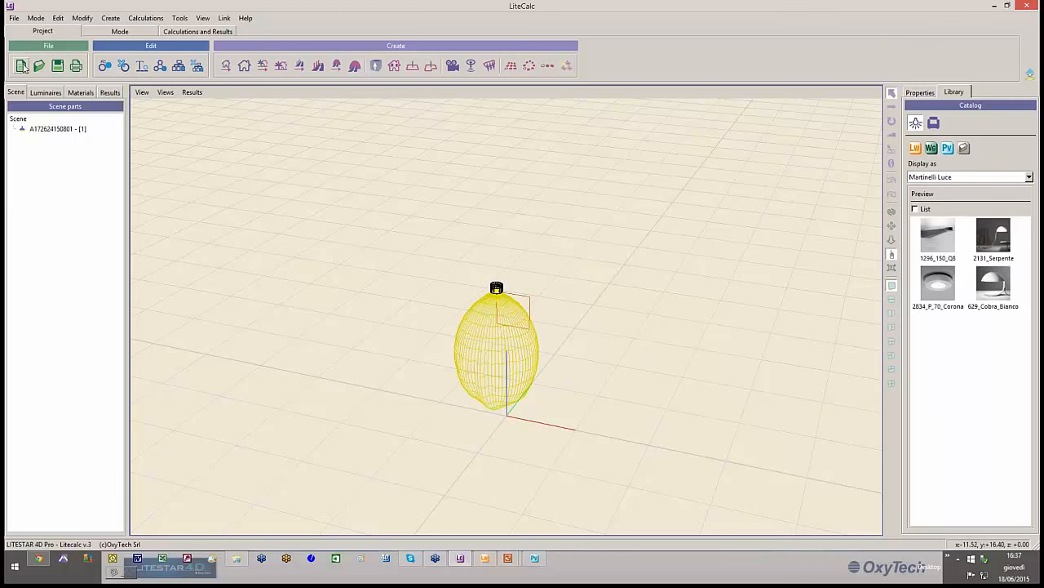
click(20, 66)
click(524, 302)
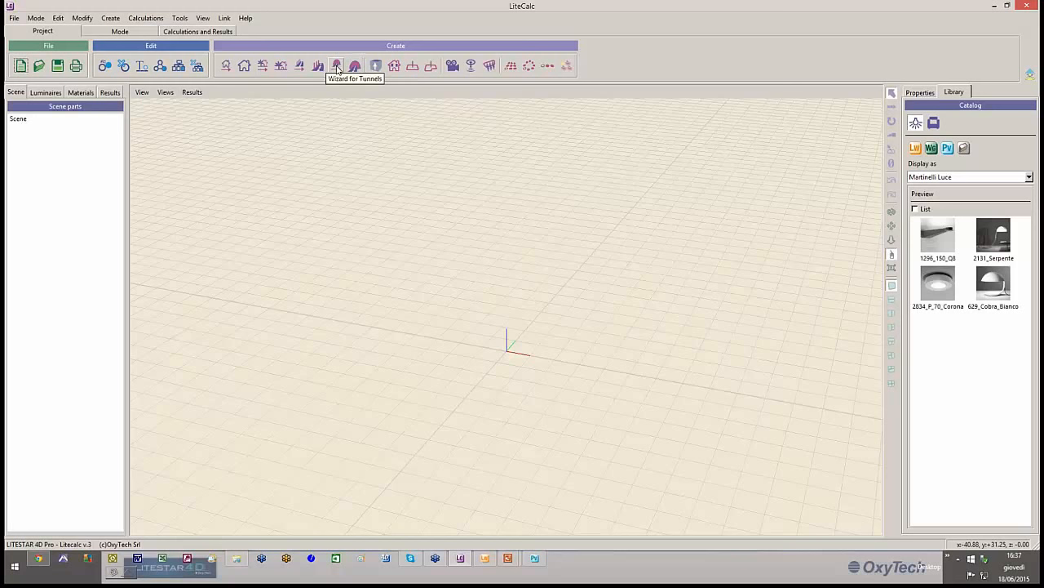
Step: Start the Wizard for Tunnels, choose the Vault (B) arch, and set the tunnel length (XC) to 80 m
click(337, 68)
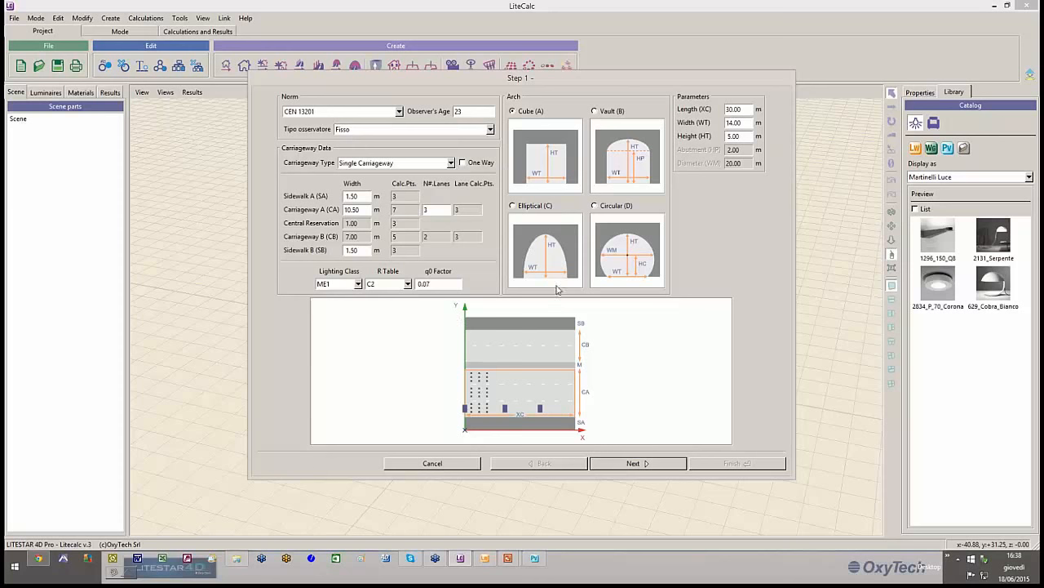
click(596, 111)
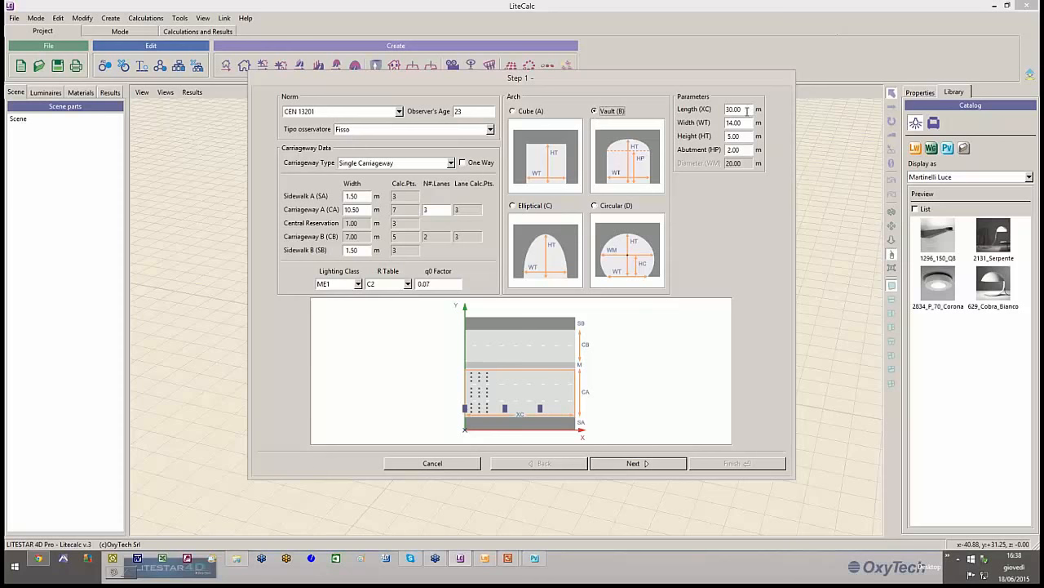
drag(749, 110, 726, 110)
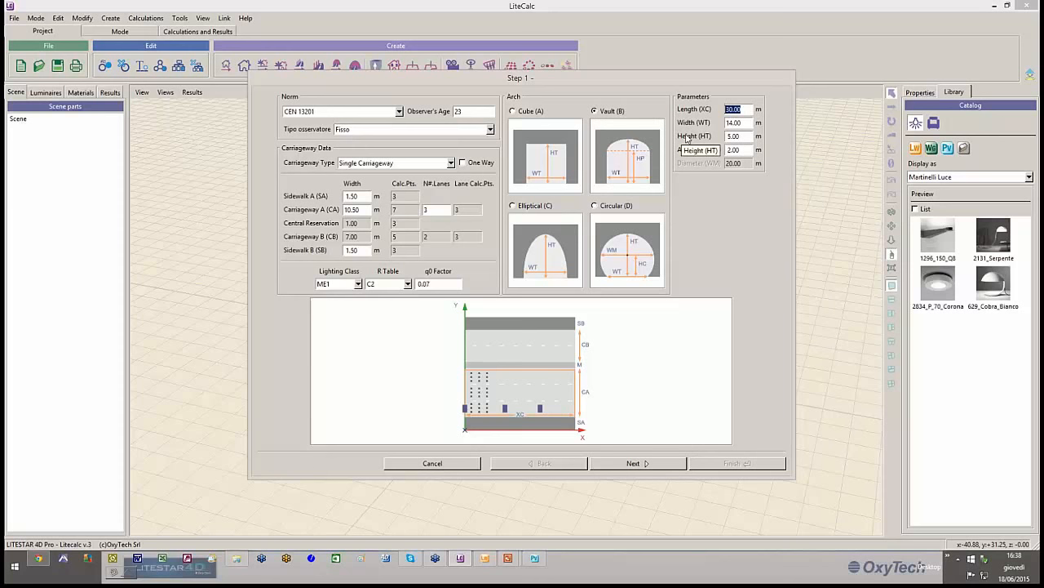
text(5)
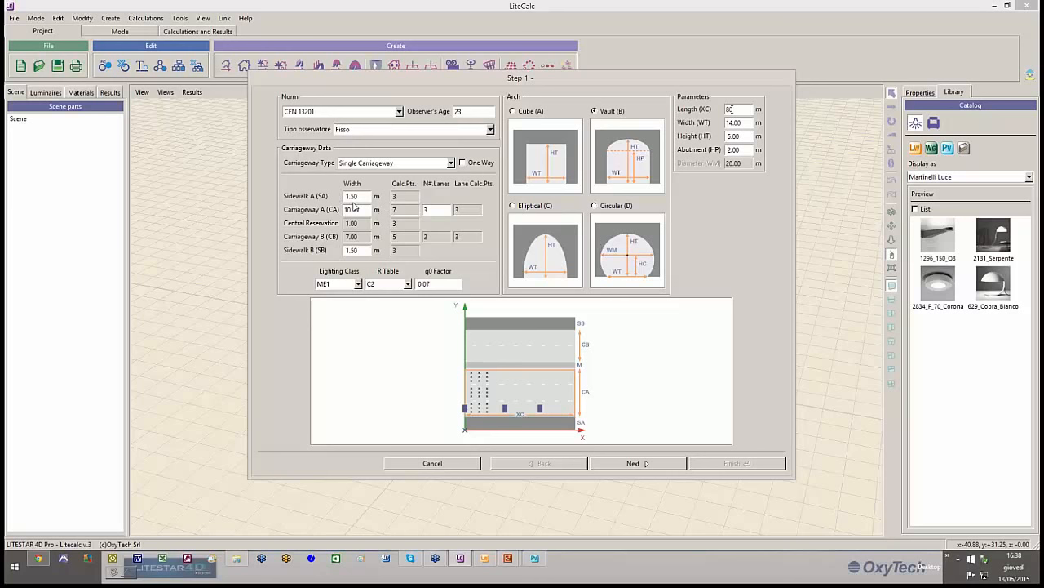
Step: Set the Sidewalk B width to 2 m and the vault's abutment (HP) to 3 m, and continue to Step 2 of the wizard
drag(363, 250, 286, 256)
text(2)
key(Tab)
drag(742, 149, 718, 151)
text(3)
click(635, 464)
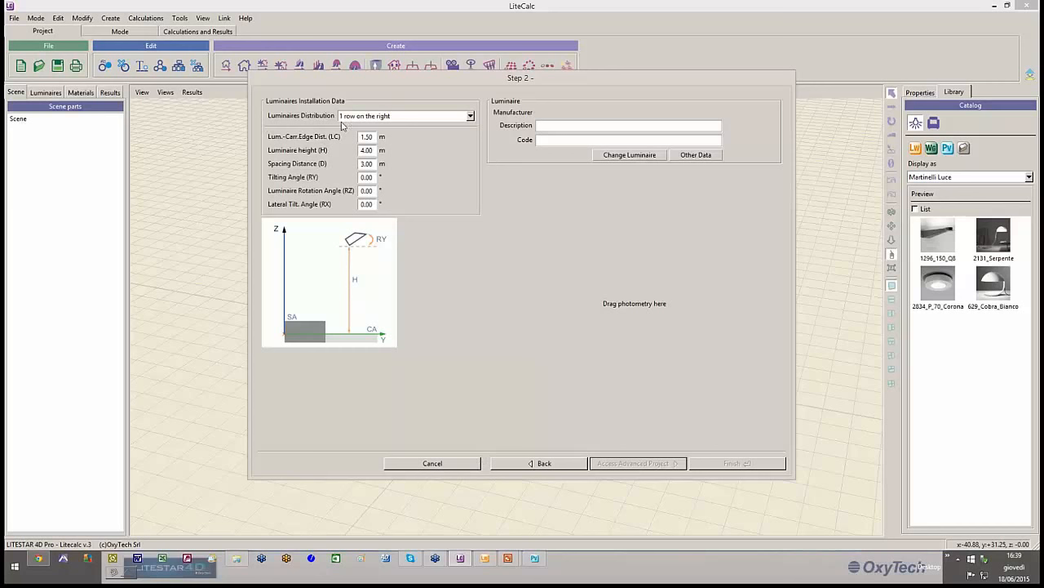
Step: Examine the luminaire distribution options and the height and rotation angle settings in the luminaire installation data
click(471, 116)
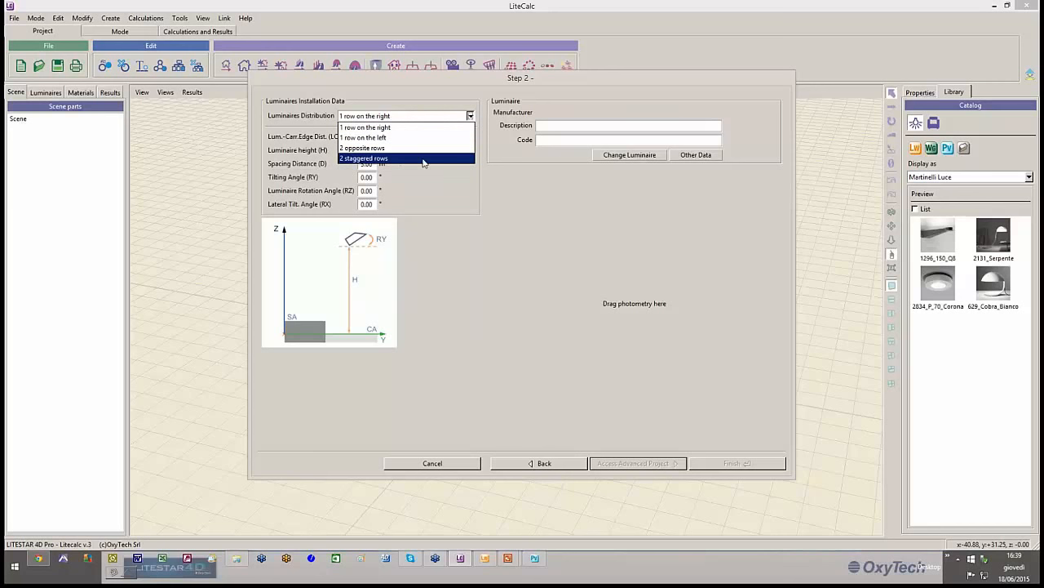
click(429, 397)
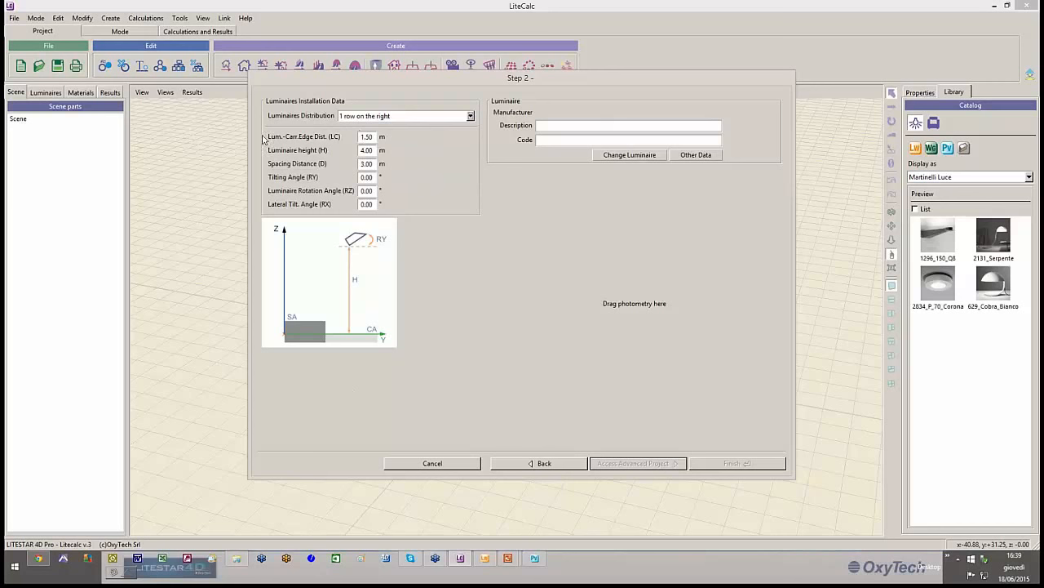
click(470, 117)
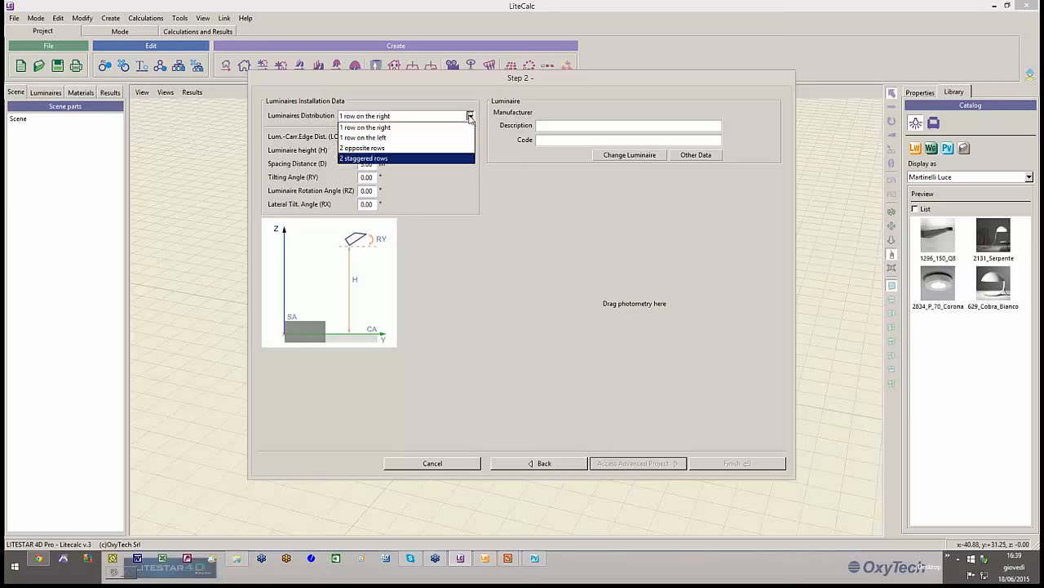
click(461, 212)
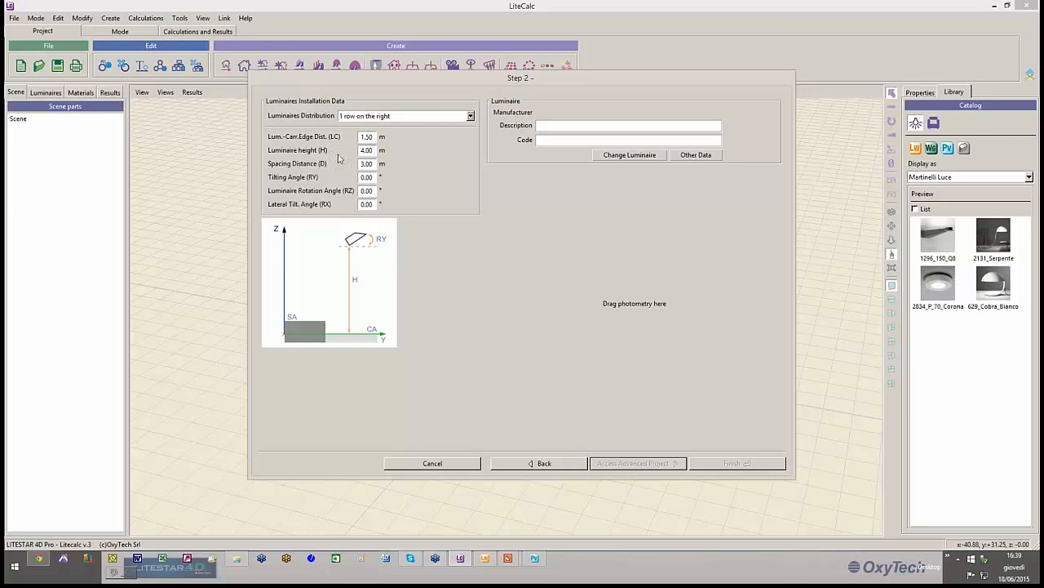
double_click(373, 150)
click(373, 190)
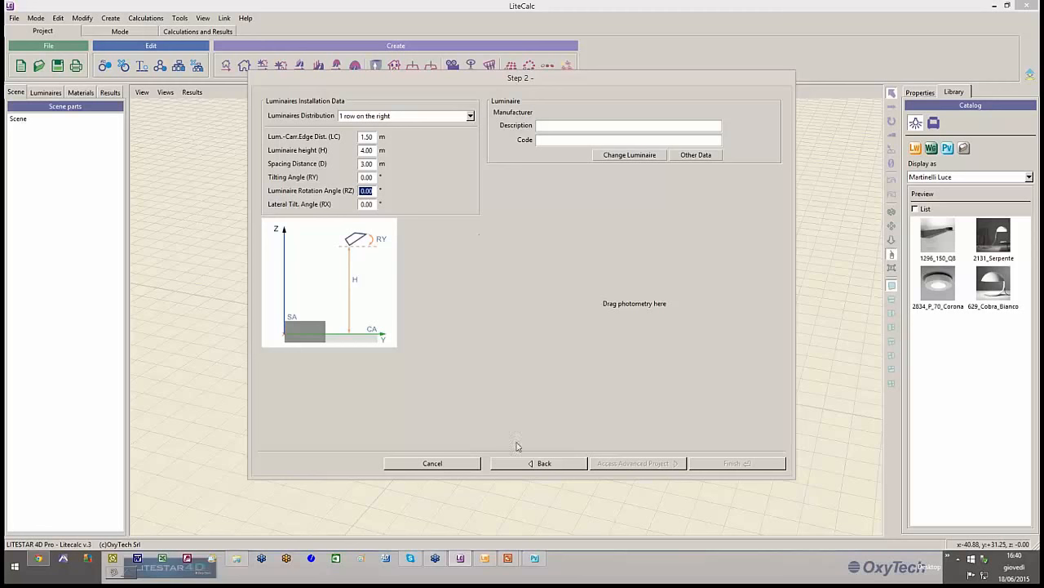
Step: Switch to Liswin, place its window beside the wizard's photometry area, and list the luminaires of Gewiss SpA
click(484, 558)
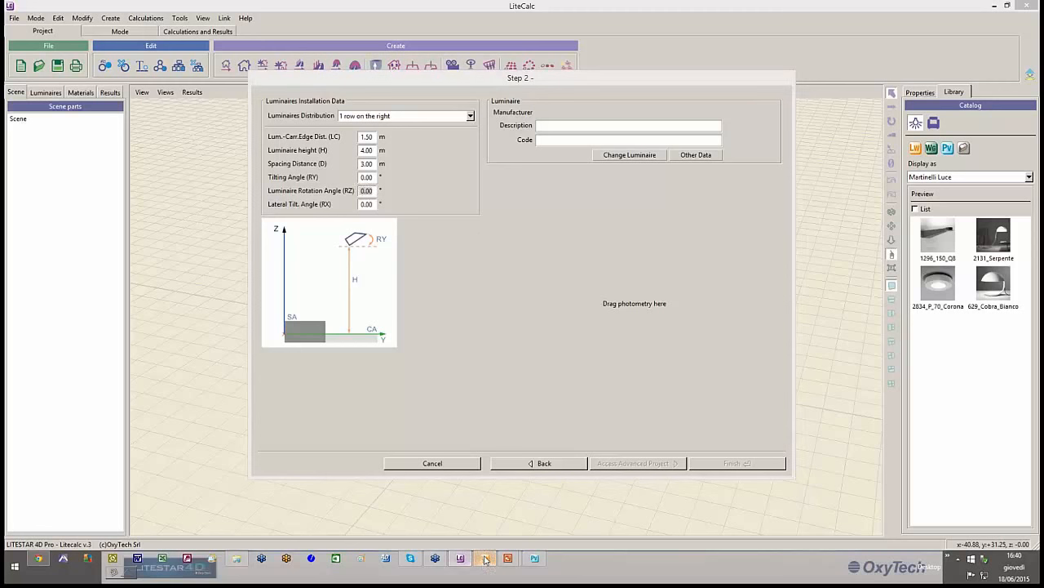
drag(546, 124, 290, 105)
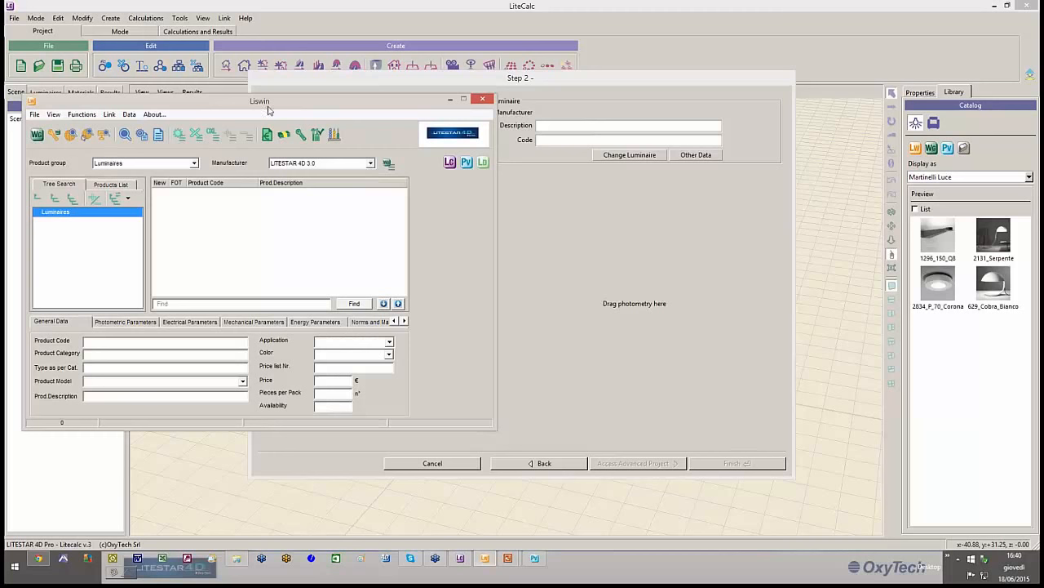
click(371, 164)
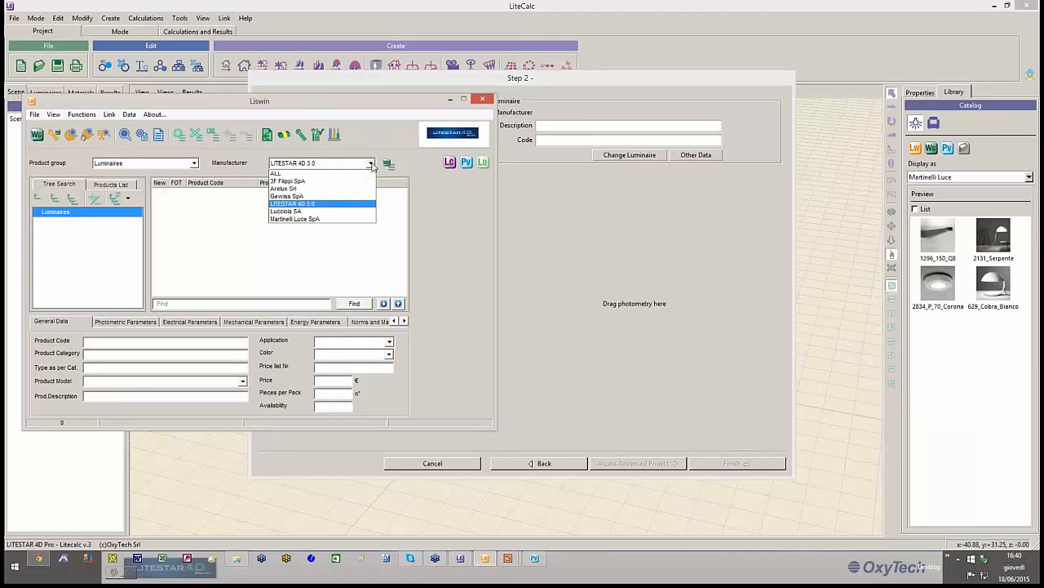
click(292, 197)
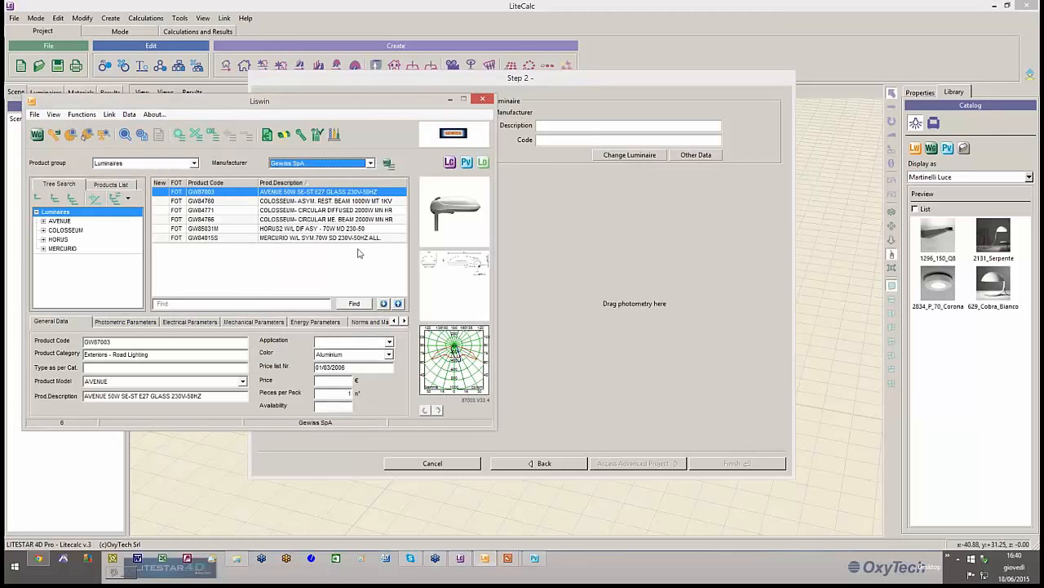
Step: Assign the COLOSSEUM- ASYM. REST. BEAM 1000W MT 1KV luminaire (GW84760) to the tunnel wizard as its photometry
click(262, 202)
click(262, 210)
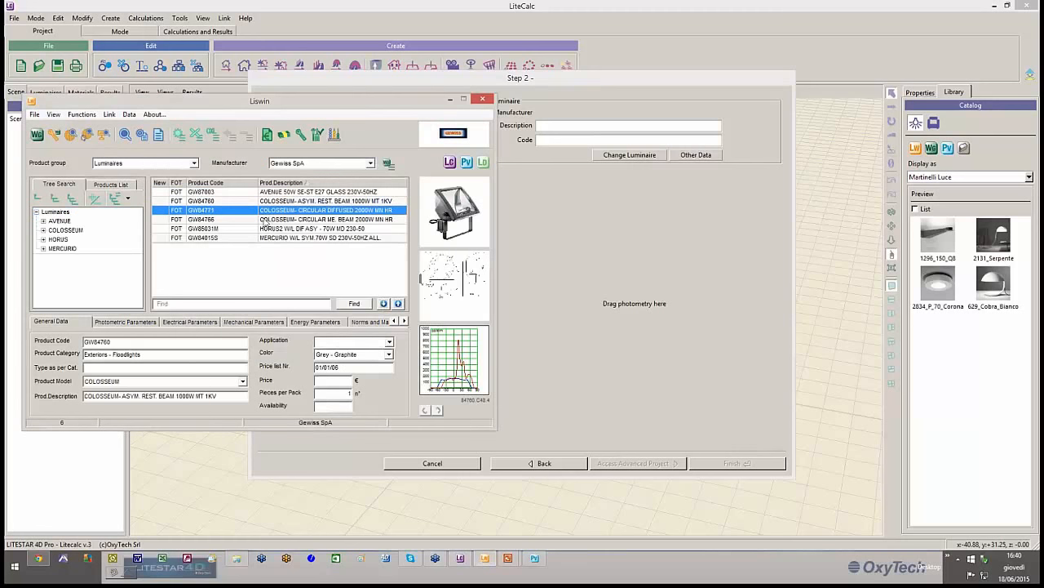
click(267, 203)
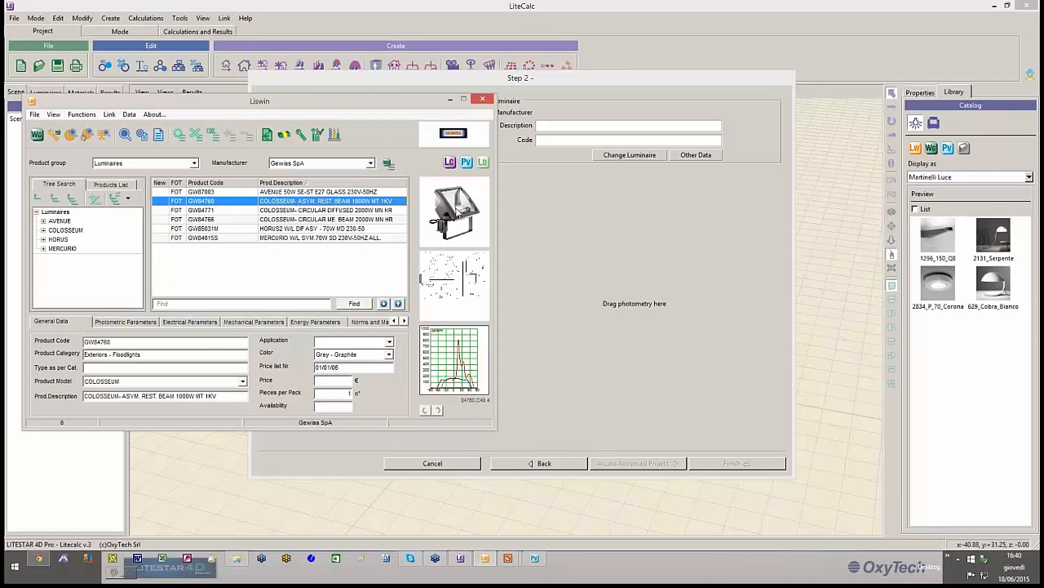
drag(455, 210, 604, 304)
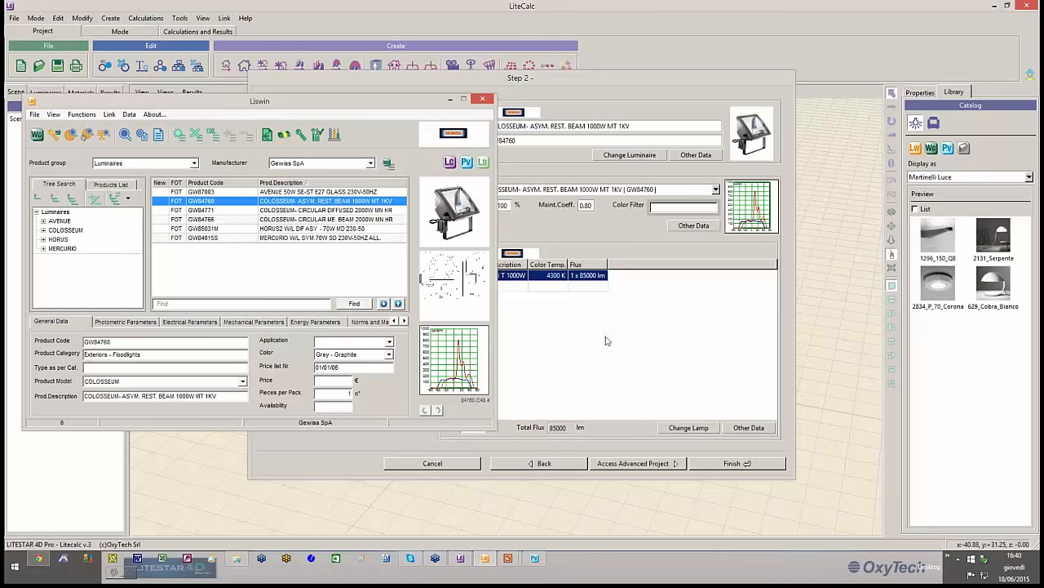
click(646, 346)
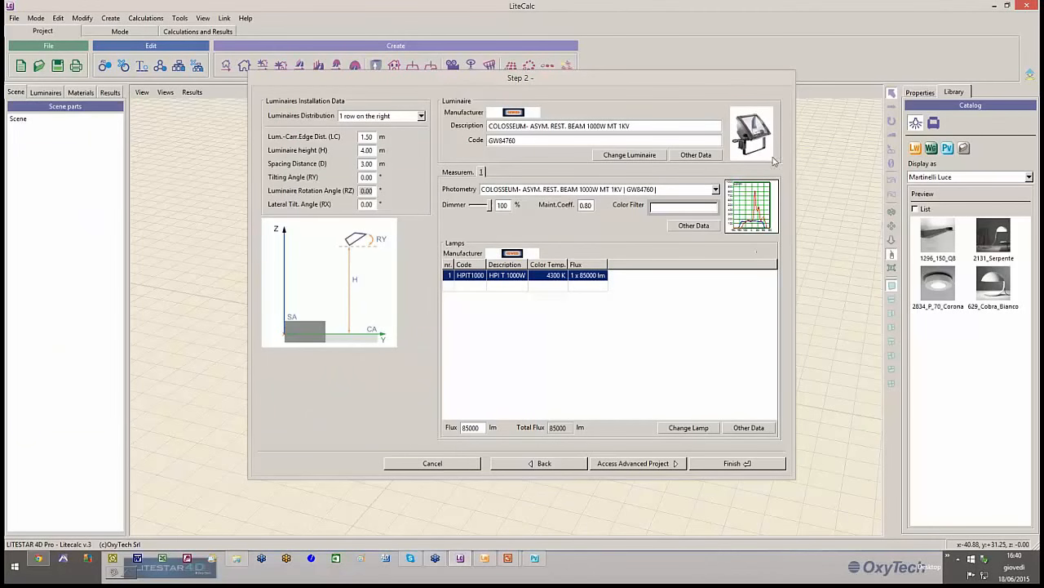
Step: Set the luminaire distribution to 2 staggered rows, finish the wizard to generate the tunnel, and inspect it in 3D
click(735, 463)
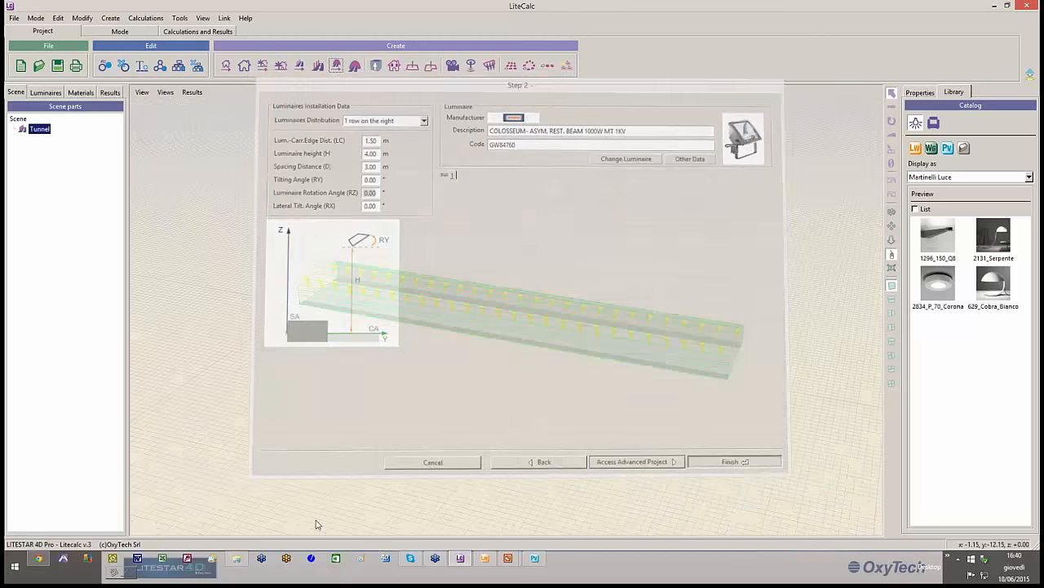
middle_drag(400, 334, 464, 361)
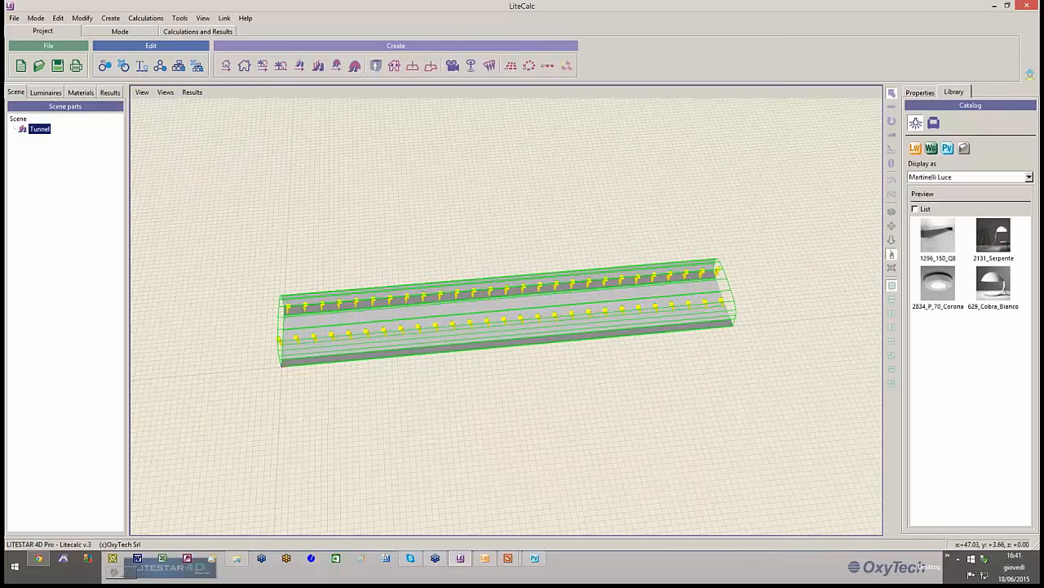
middle_drag(543, 337, 646, 254)
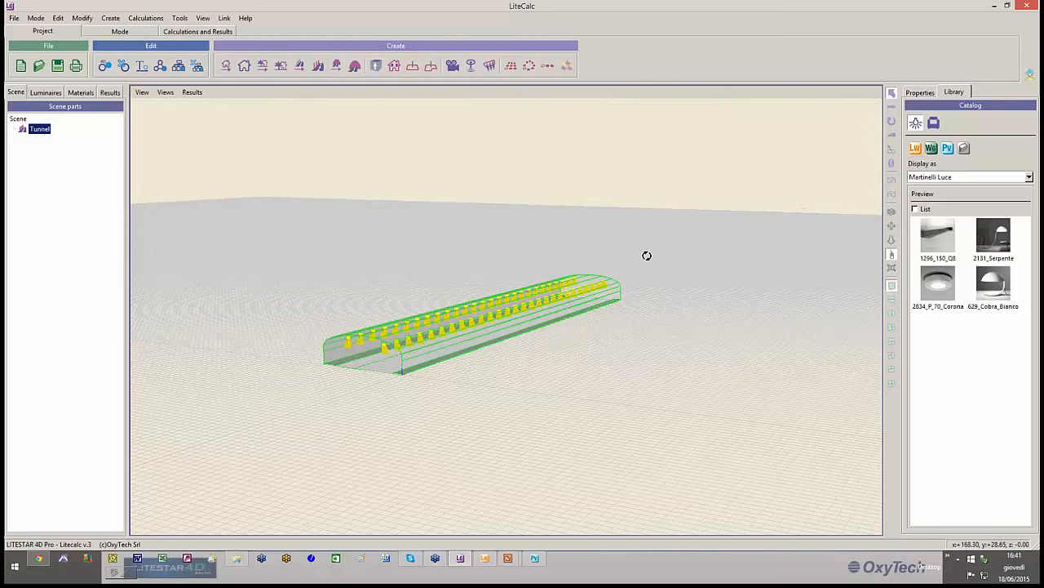
right_drag(419, 356, 444, 312)
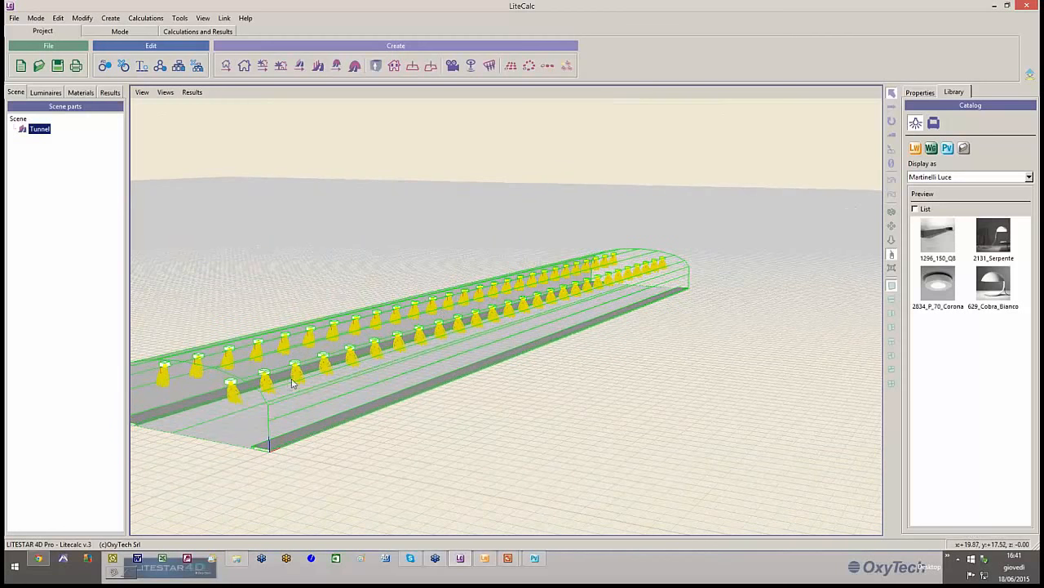
mouse_move(462, 425)
middle_down()
mouse_move(386, 432)
mouse_move(479, 422)
middle_up()
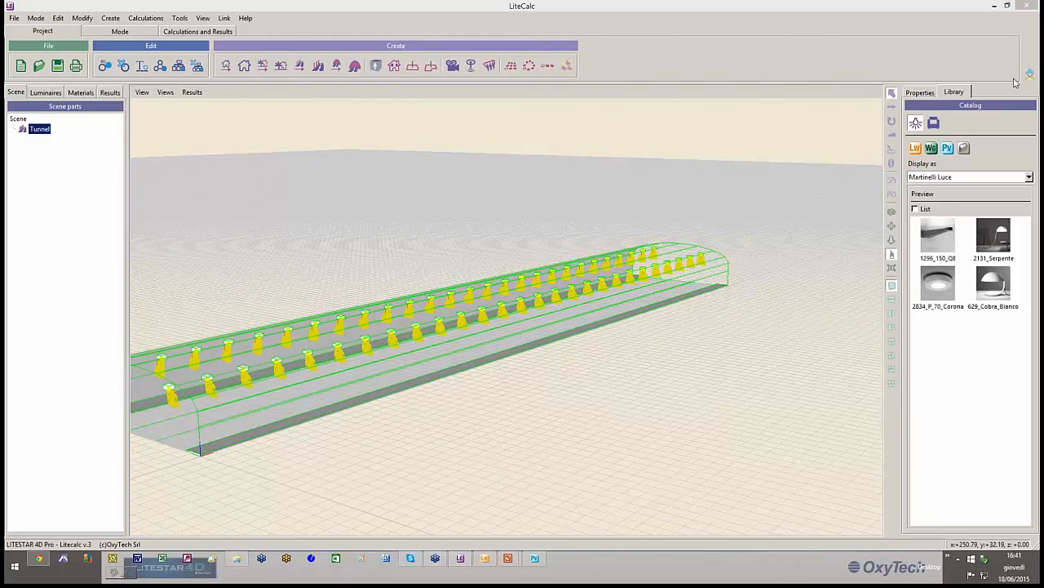
Step: Reopen the tunnel's wizard data, set the luminaire rotation angle (RZ) to 90°, and regenerate the tunnel
click(920, 92)
double_click(401, 369)
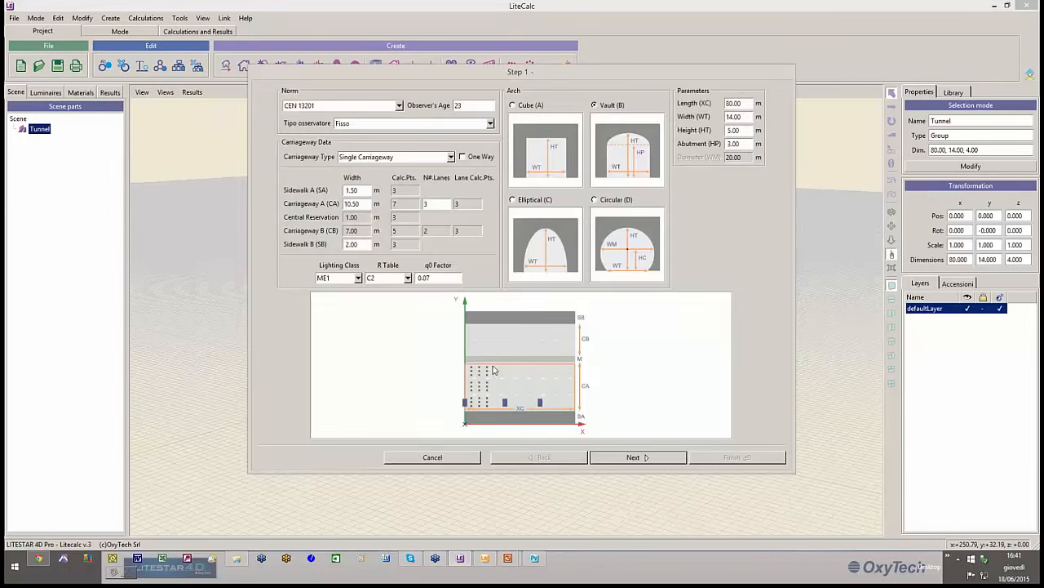
click(625, 456)
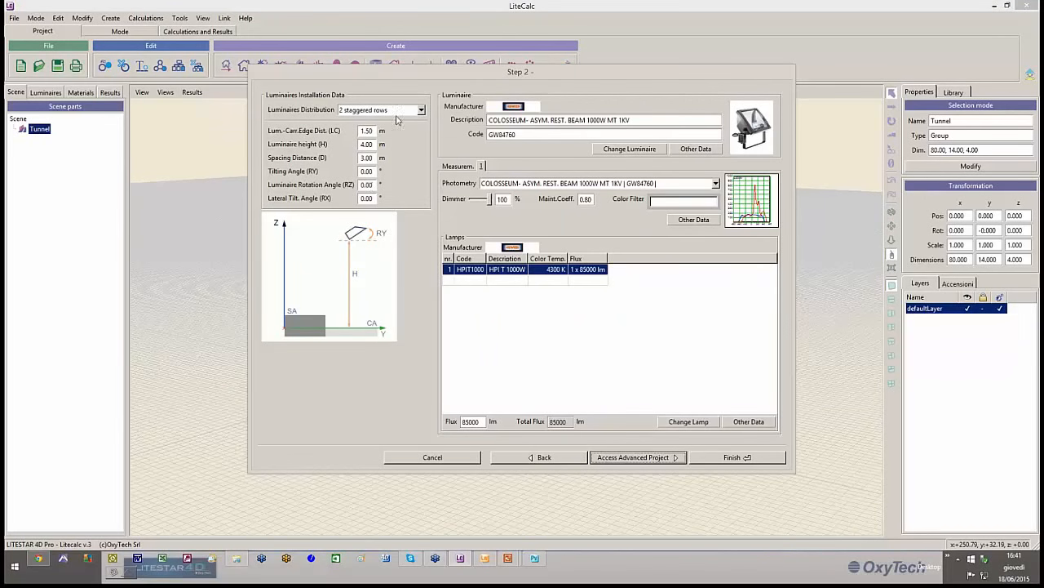
double_click(369, 184)
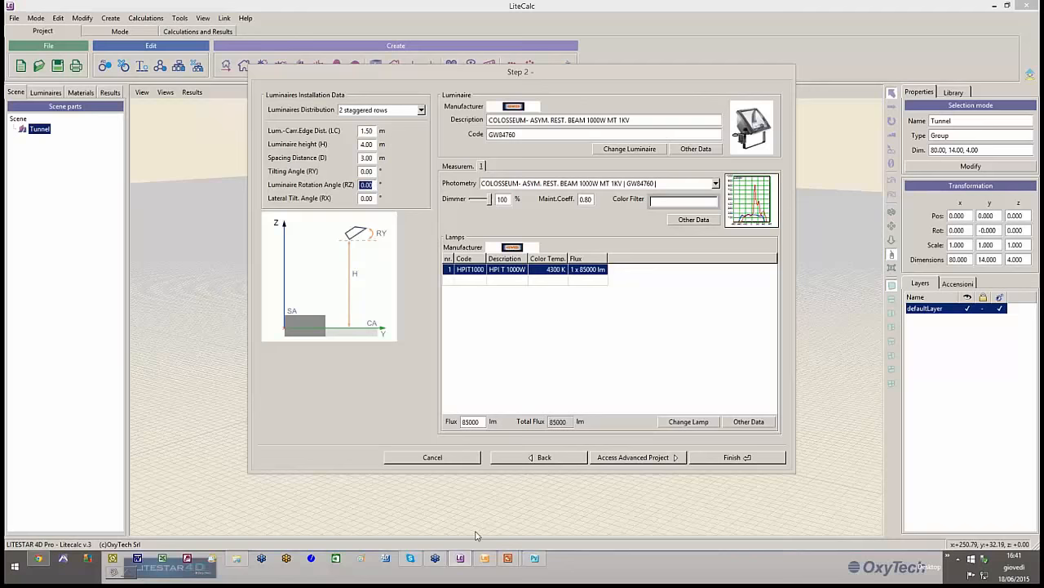
text(90)
click(737, 457)
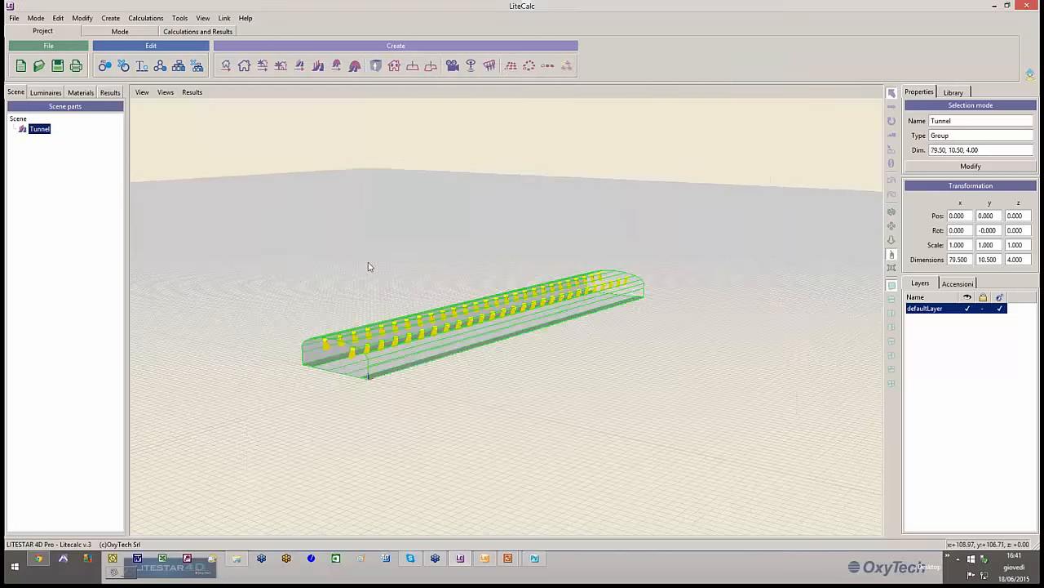
Step: Run the lighting calculation for the tunnel with the direct component and automatic grid, and close the calculation settings
drag(359, 372, 523, 303)
right_drag(523, 303, 554, 559)
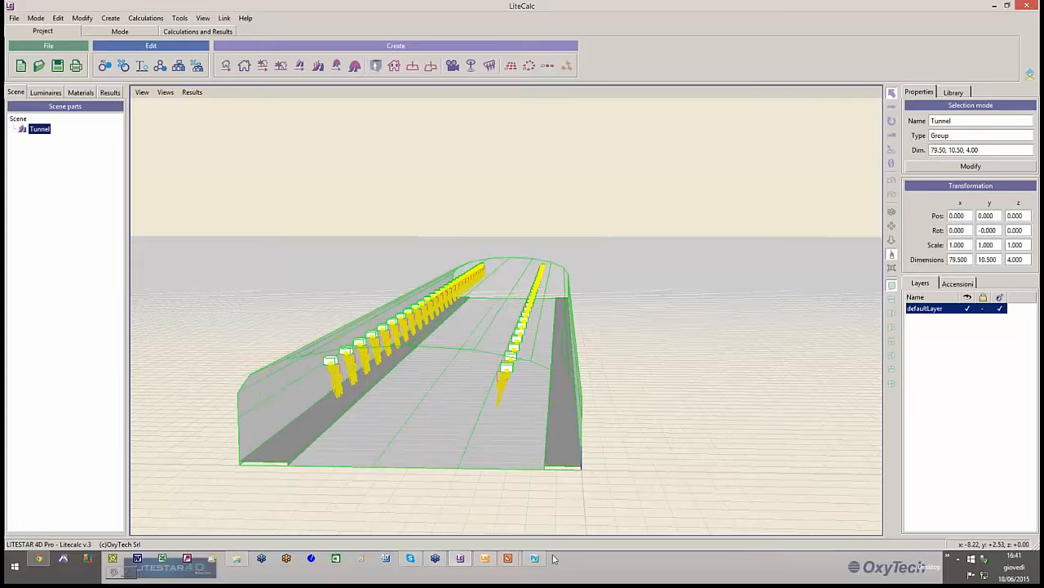
click(144, 19)
click(150, 31)
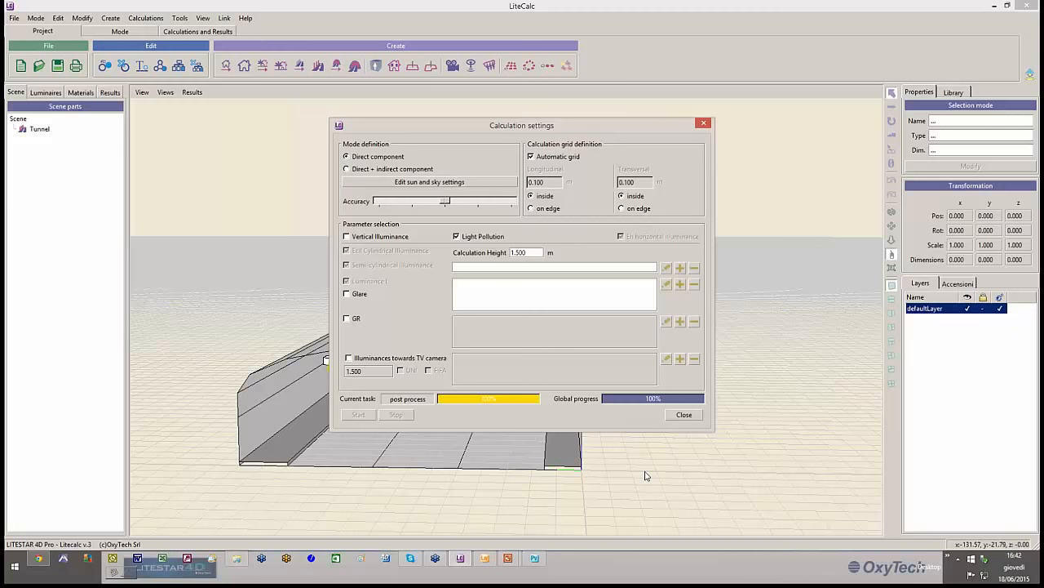
click(684, 416)
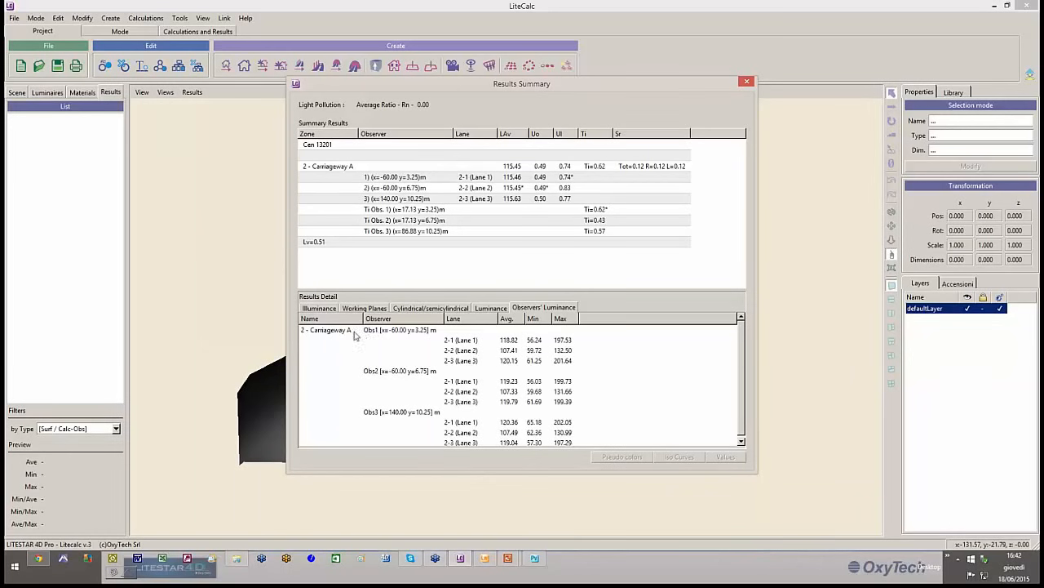
Step: Open the luminance value table of Carriageway A for observer 1 from the results summary and examine it
double_click(406, 334)
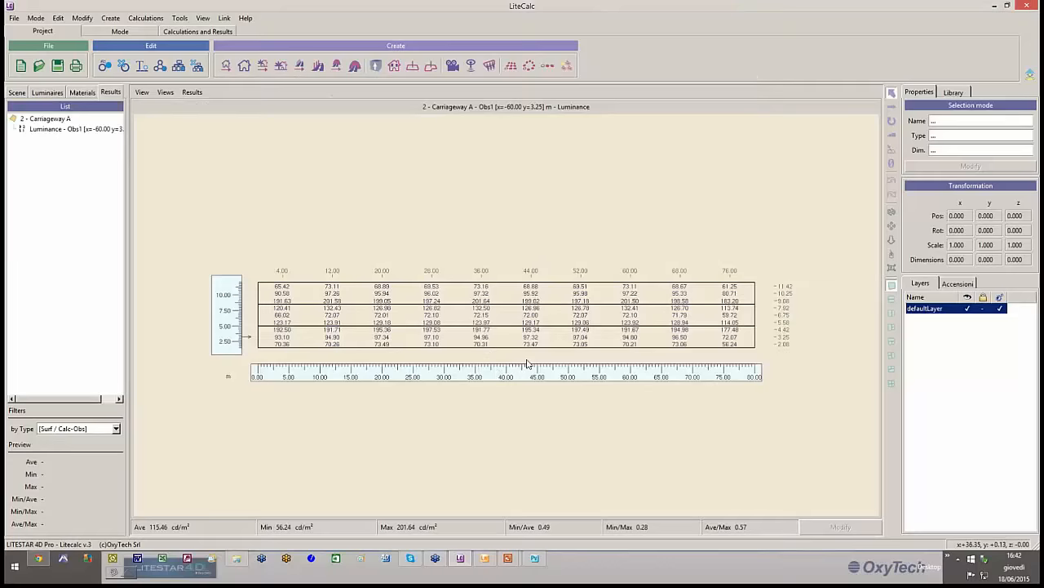
scroll(532, 325, up, 4)
scroll(532, 325, down, 2)
middle_drag(400, 327, 448, 324)
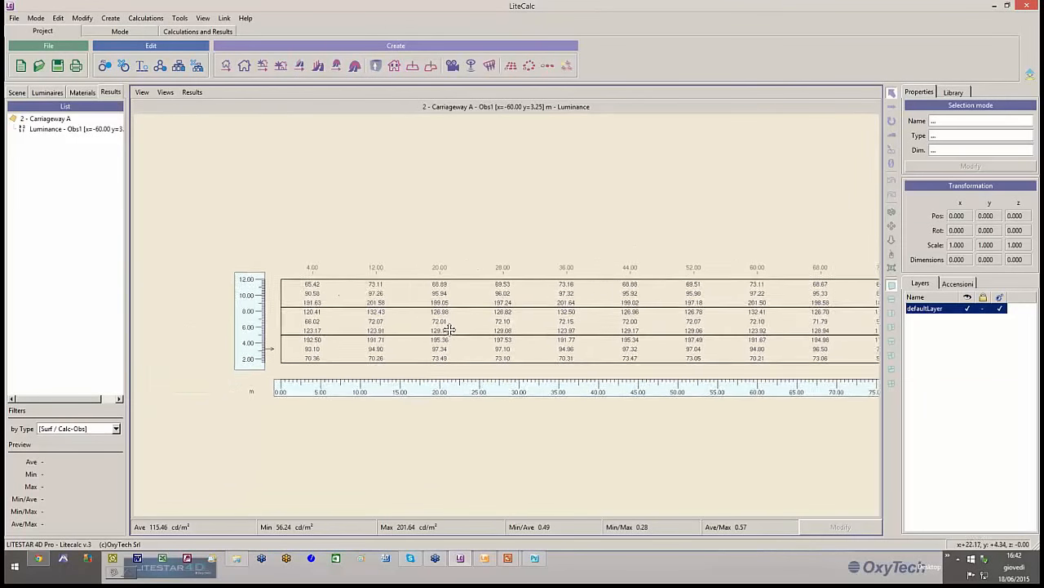
right_drag(598, 313, 604, 343)
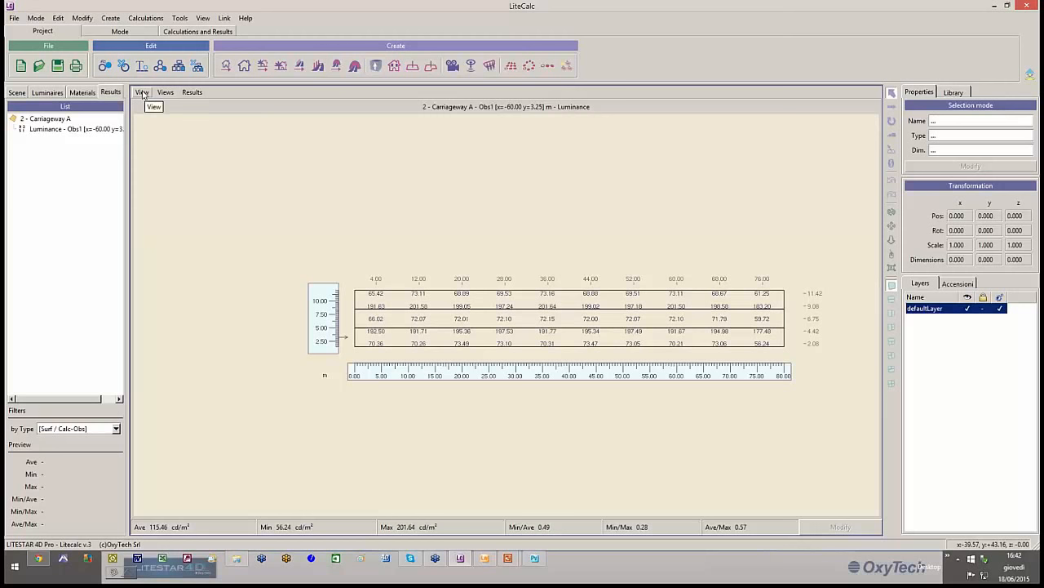
Step: Return from the luminance table to the 3D view and inspect the rendered tunnel from its entrance
click(142, 92)
click(144, 96)
click(165, 92)
click(188, 103)
right_drag(596, 383, 604, 313)
drag(487, 415, 481, 387)
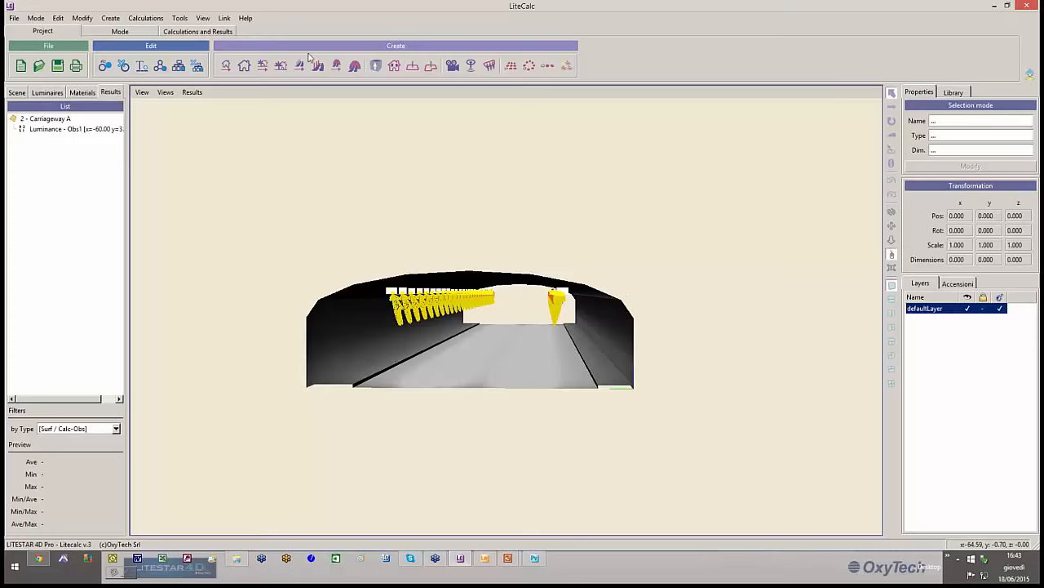
Step: Display the tunnel in pseudo colors, apply the Log curve to the color scale, and move the editor off the tunnel
click(200, 32)
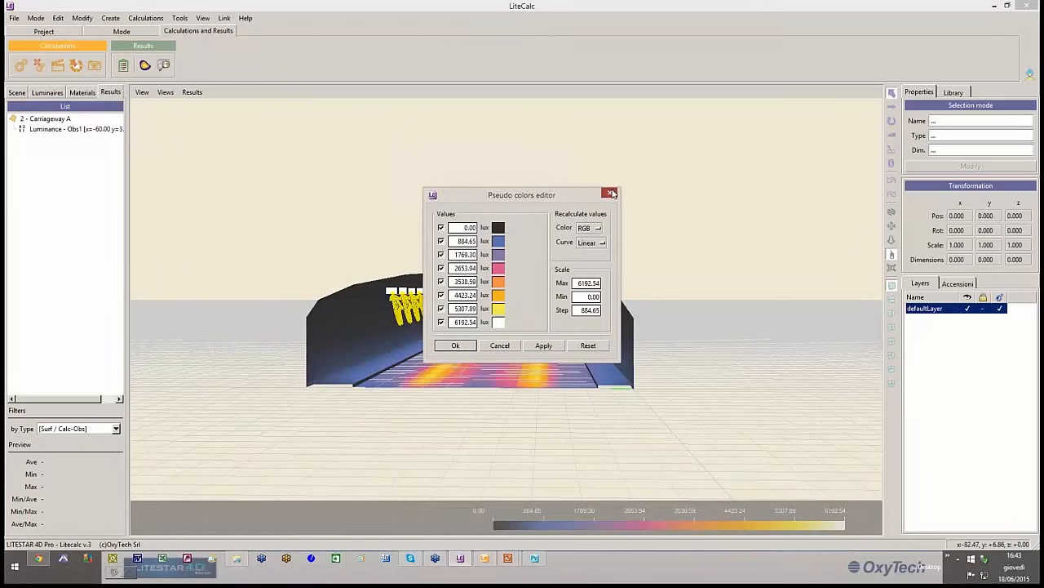
click(602, 243)
click(583, 290)
click(545, 345)
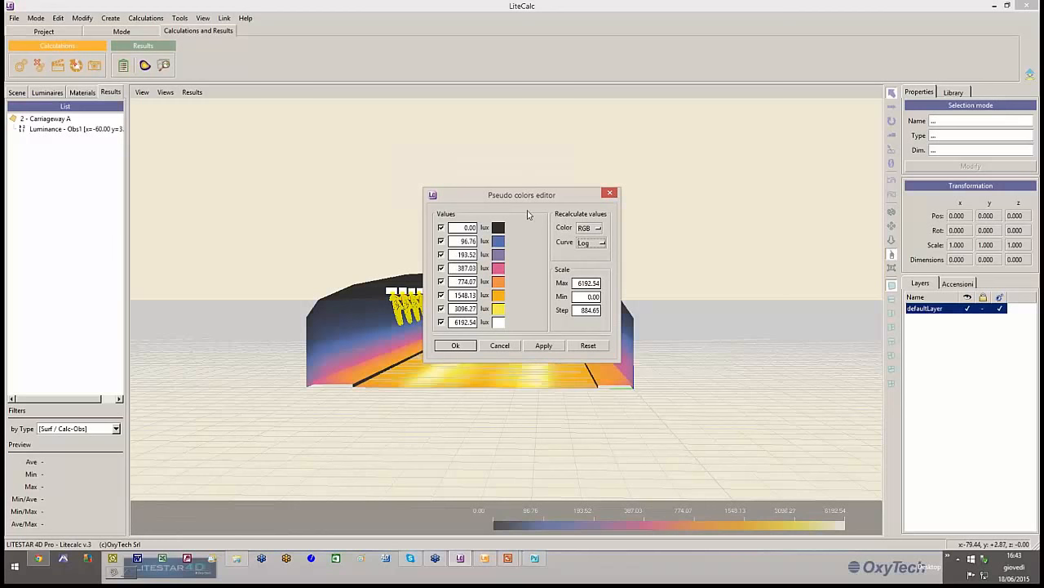
drag(519, 198, 214, 102)
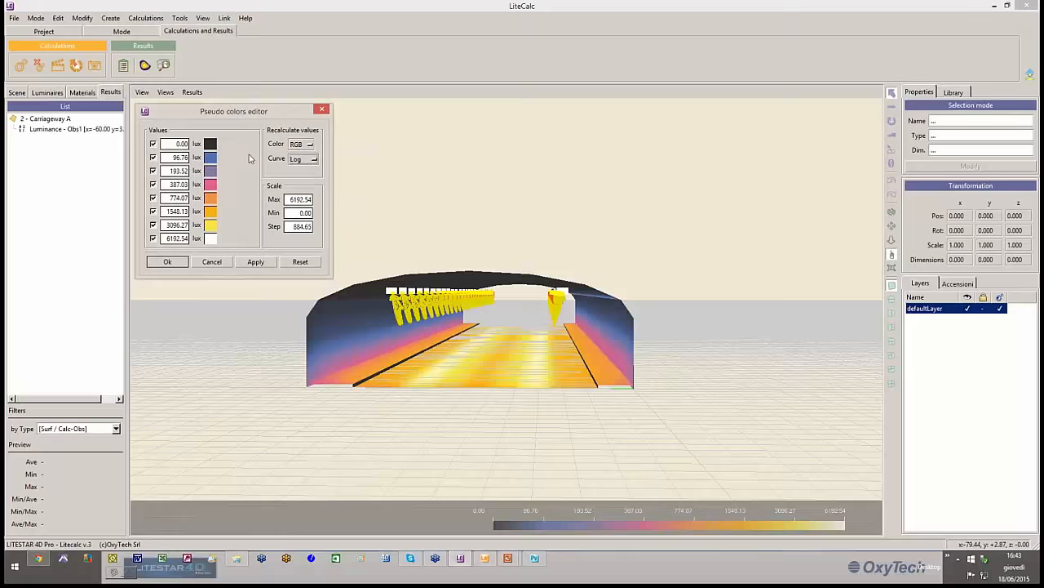
mouse_move(714, 381)
middle_down()
mouse_move(713, 333)
mouse_move(710, 390)
middle_up()
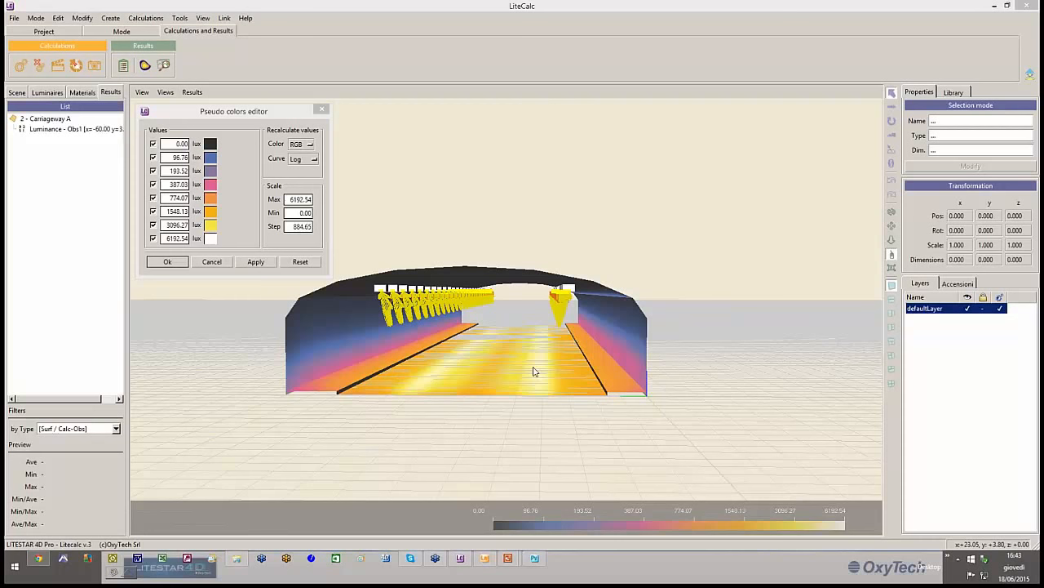
Step: Reopen the tunnel for modification and proceed through the wizard to the advanced project settings in Step 3
click(635, 399)
click(968, 170)
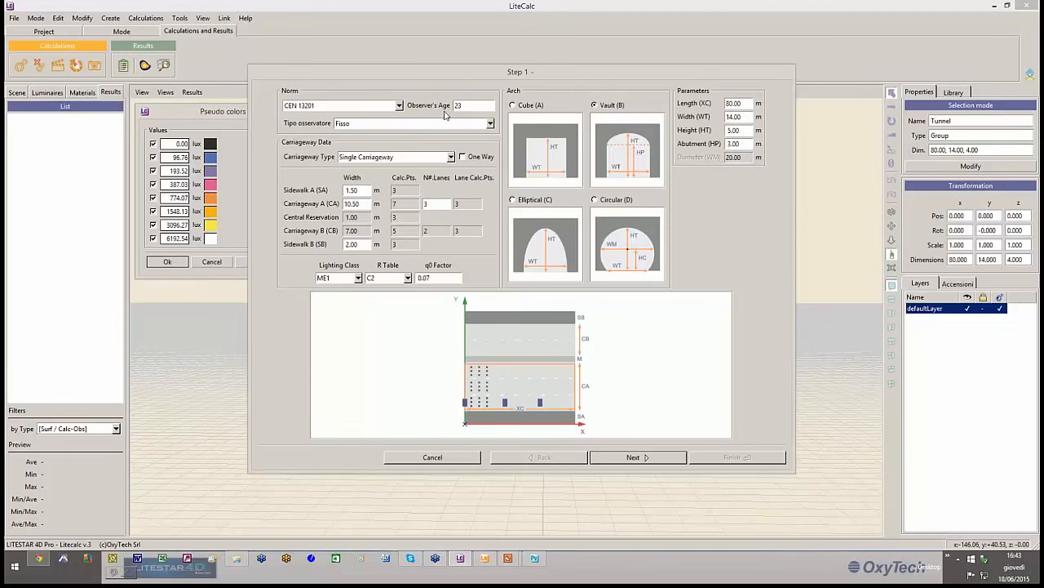
click(635, 458)
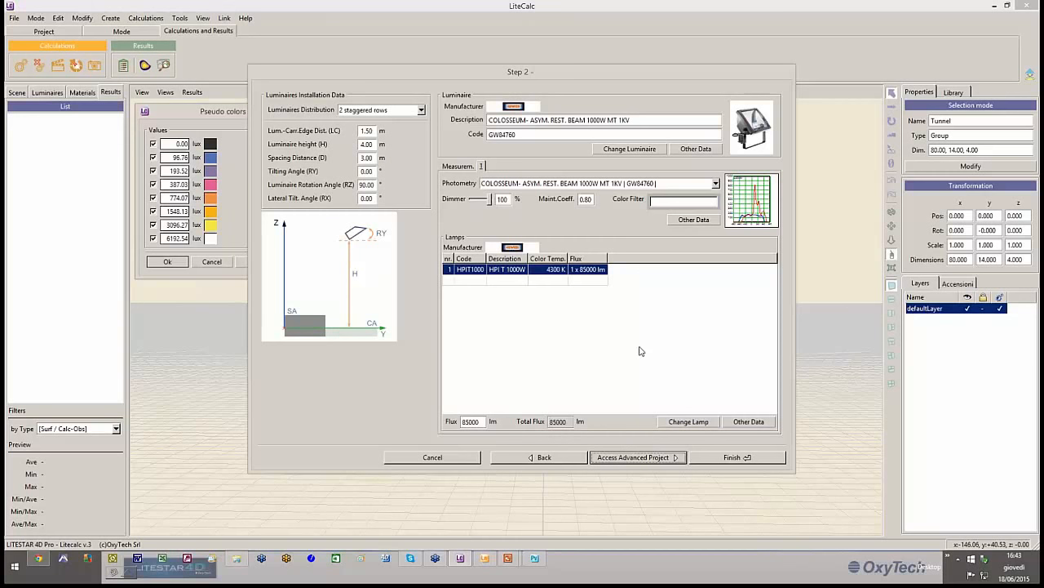
click(633, 457)
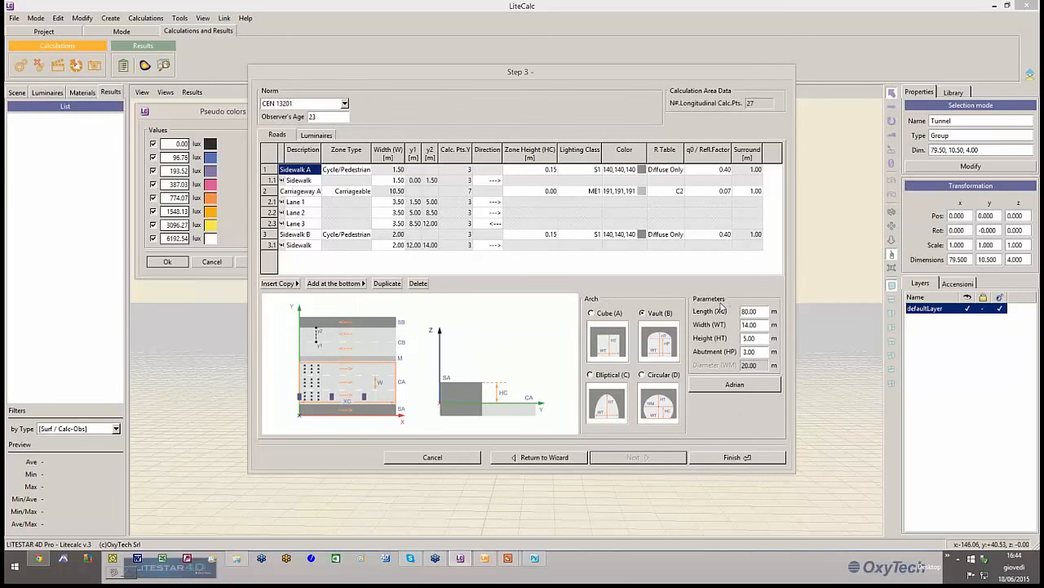
Step: Change the color of Sidewalk B to red 222,51,51 and of Sidewalk A to light red 199,93,93
click(643, 235)
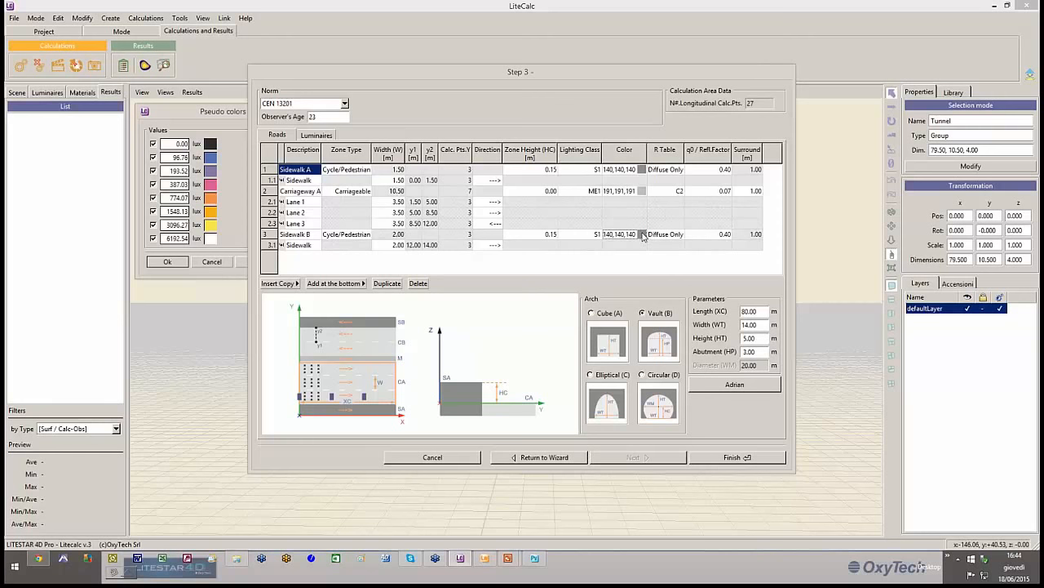
click(643, 235)
click(471, 282)
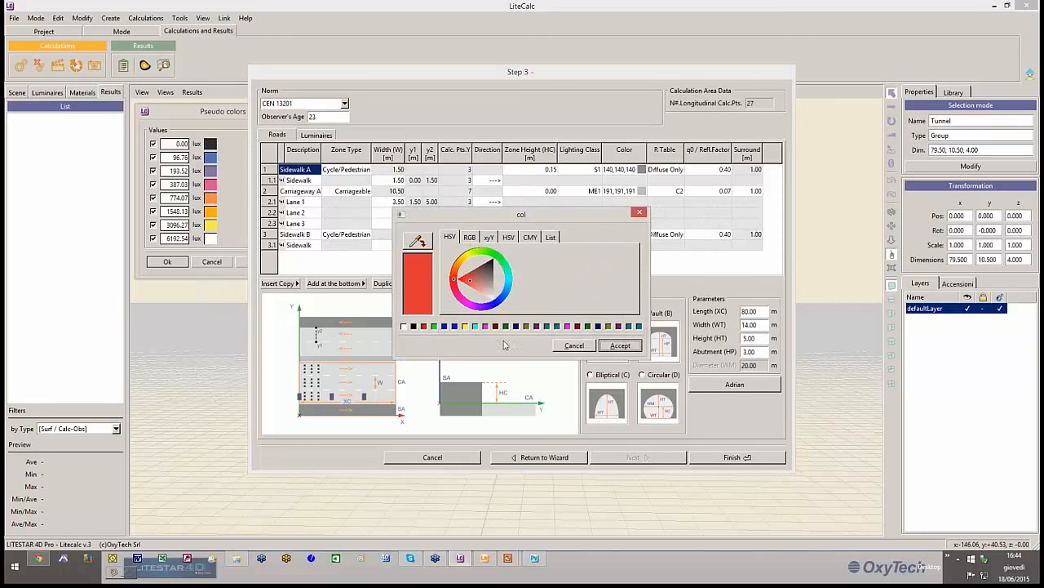
click(621, 346)
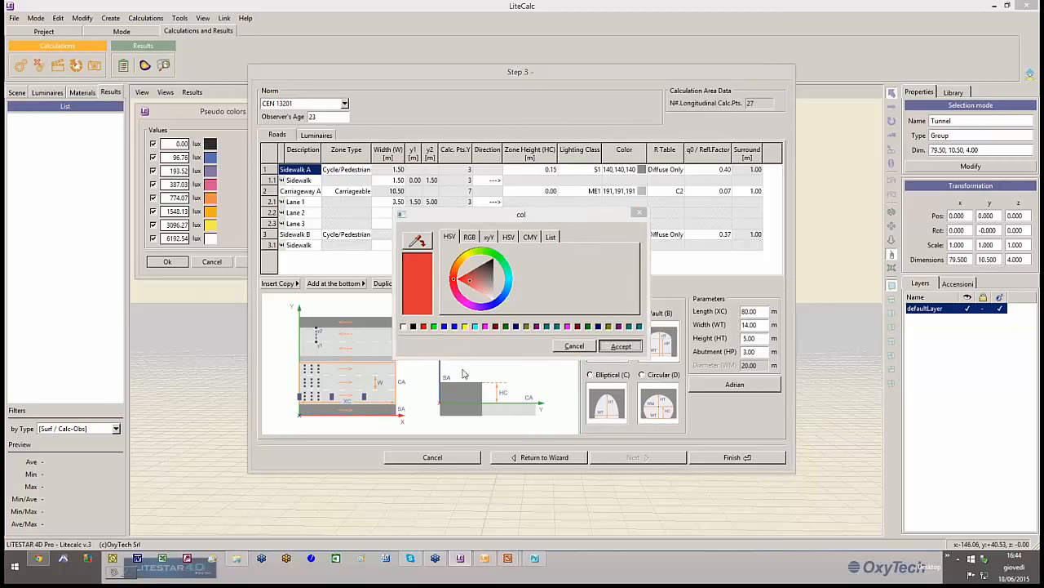
click(593, 226)
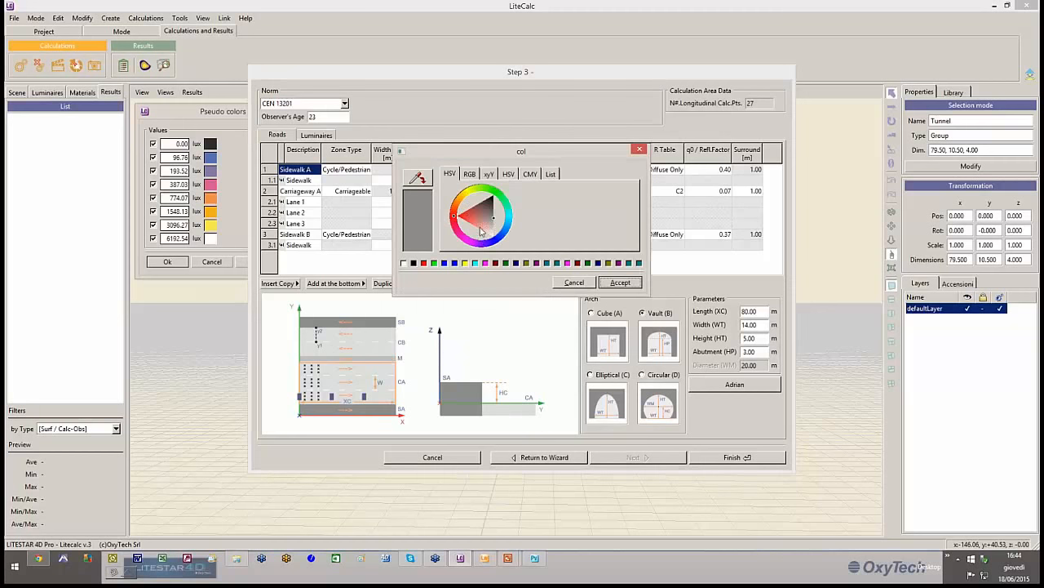
click(479, 222)
click(617, 278)
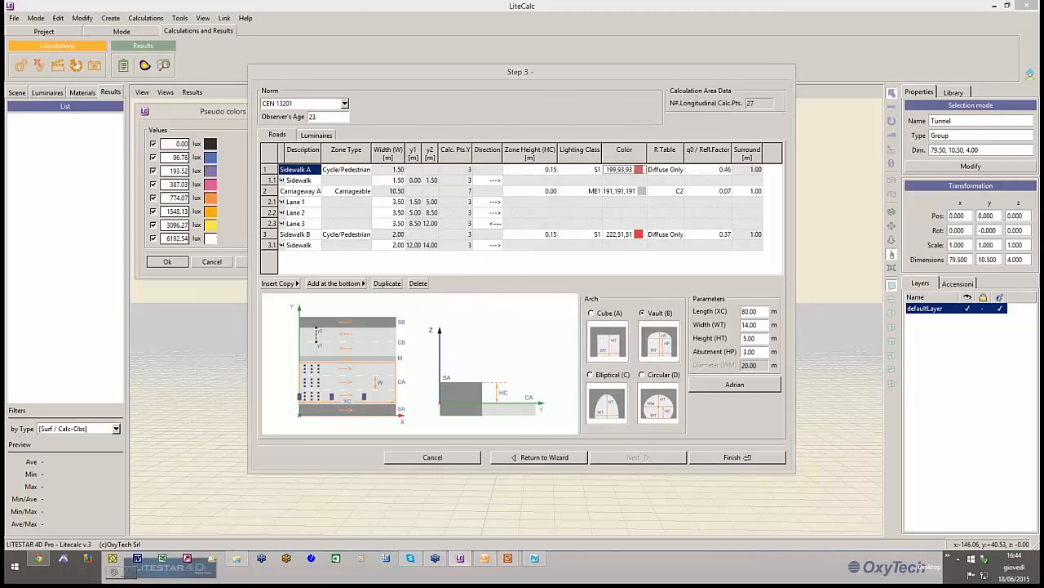
Step: Add a third luminaire row using the COLOSSEUM circular diffused 2000W MN HR floodlight, code GW84771, from Liswin
click(320, 136)
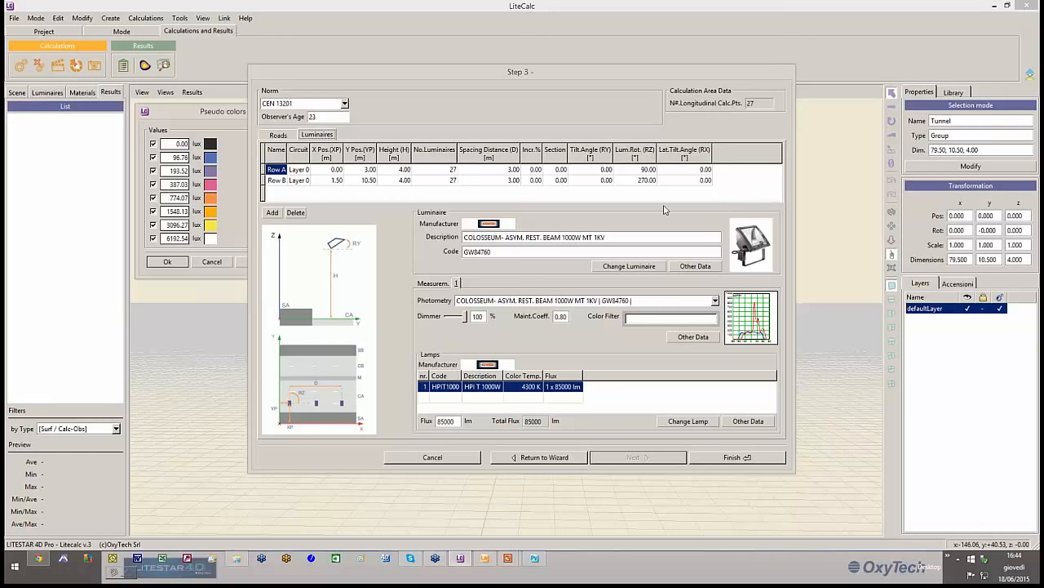
click(274, 213)
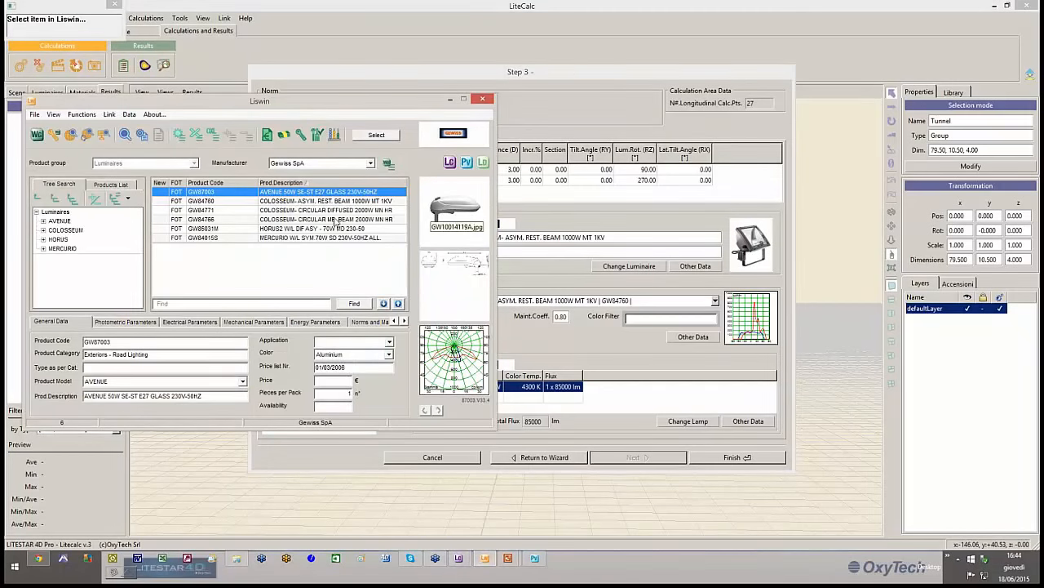
click(298, 210)
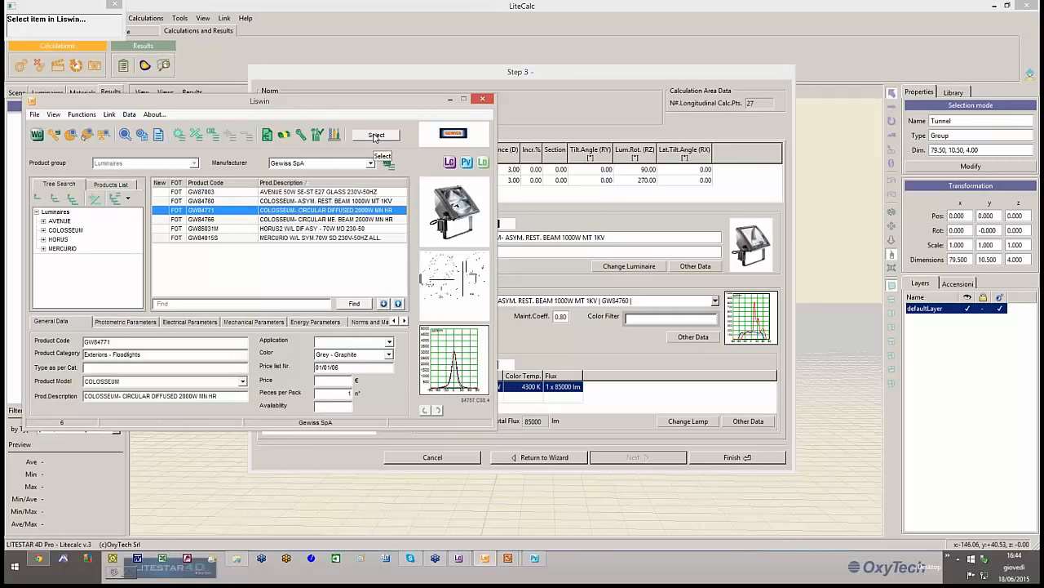
click(375, 136)
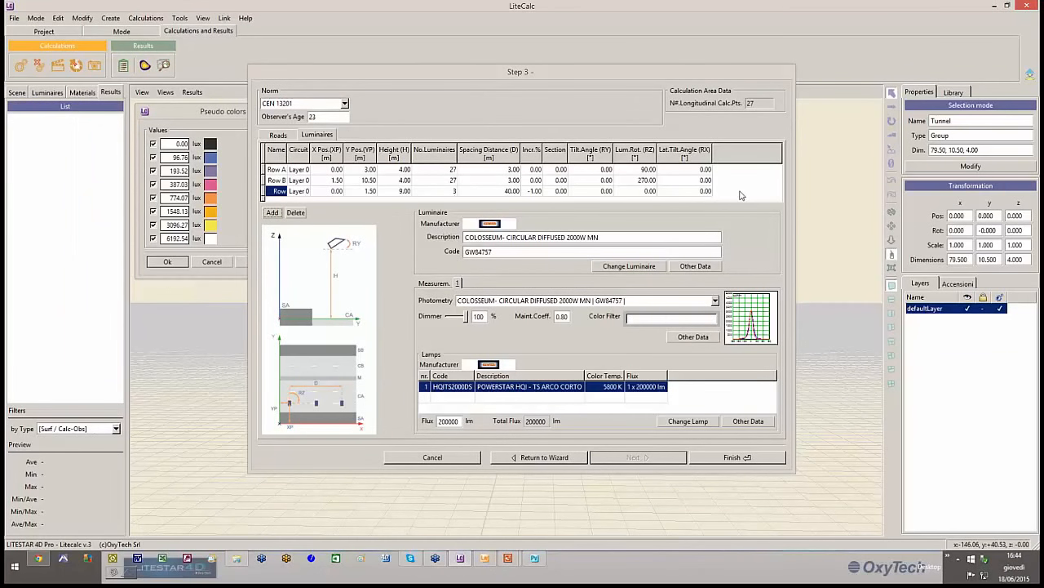
Step: Set the new row's Y position to 6 m, height to 4 m, number of luminaires to 6 and spacing to 5 m
click(368, 191)
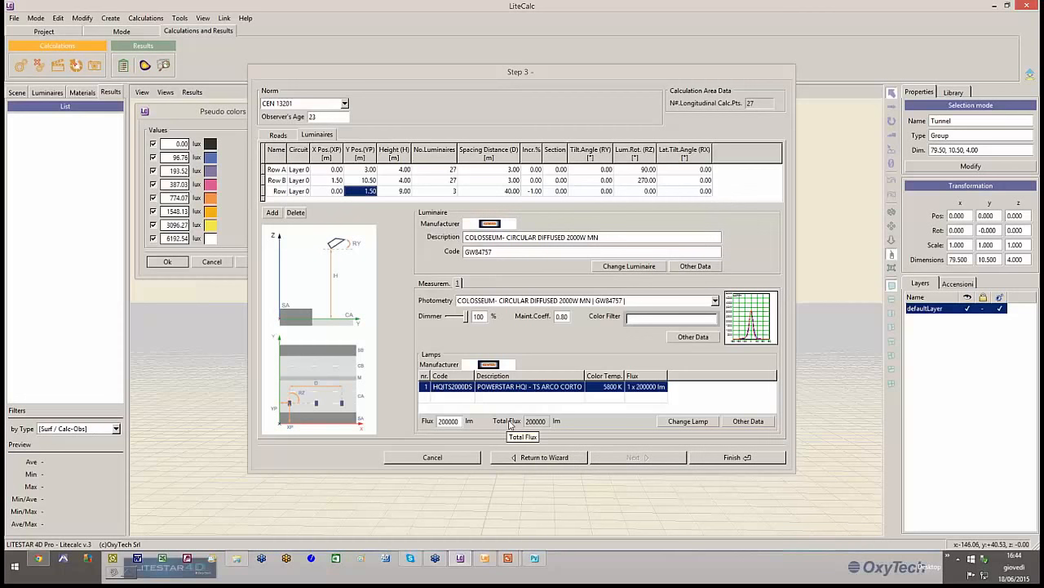
text(6)
key(Tab)
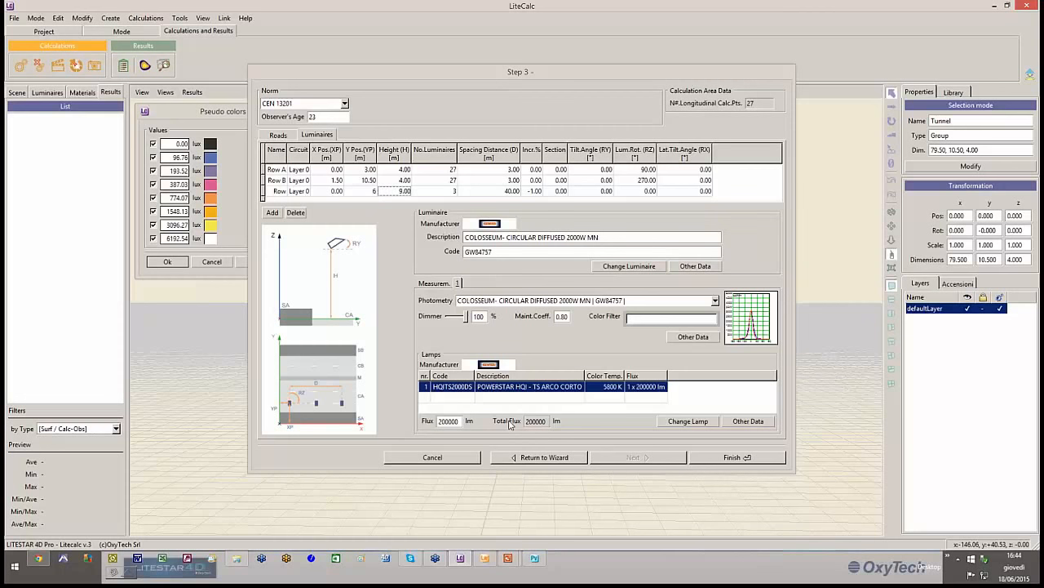
text(4)
key(Tab)
text(6)
key(Tab)
text(5)
key(Tab)
Step: Give the new row a spacing increment of 10% and a section of 80, and finish the tunnel modification
click(532, 192)
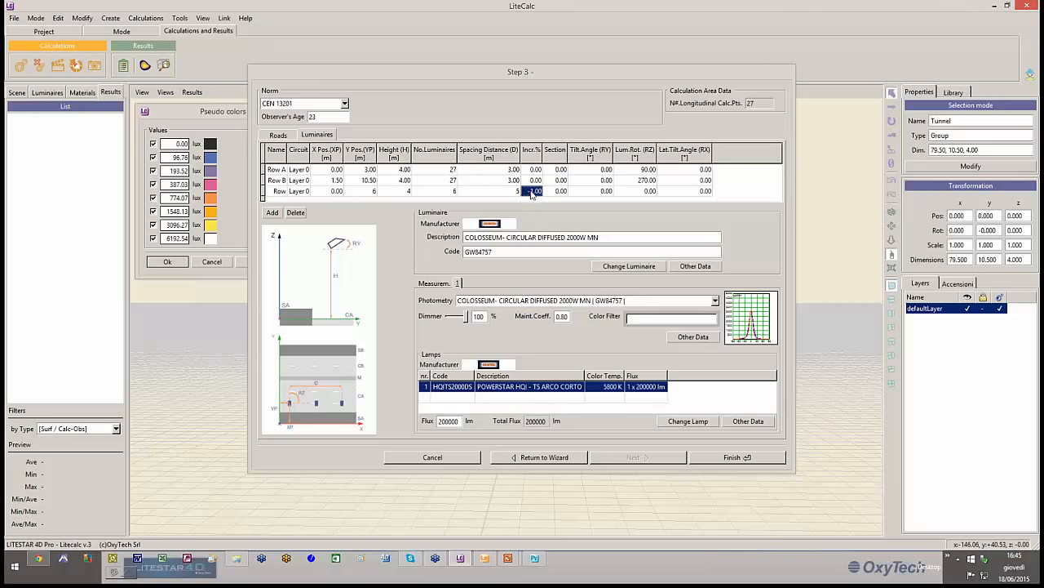
text(10)
key(Tab)
click(559, 192)
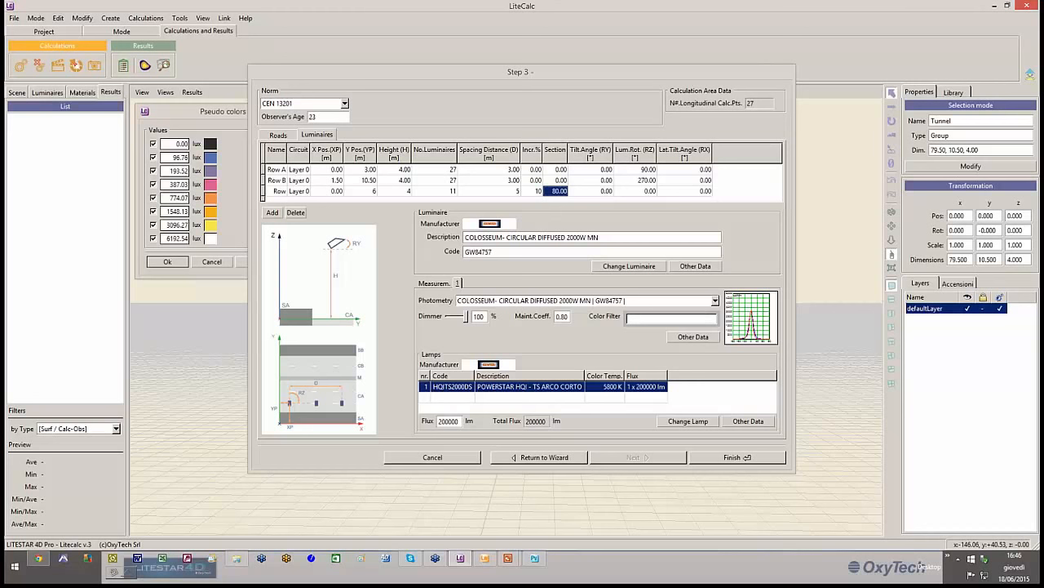
click(732, 460)
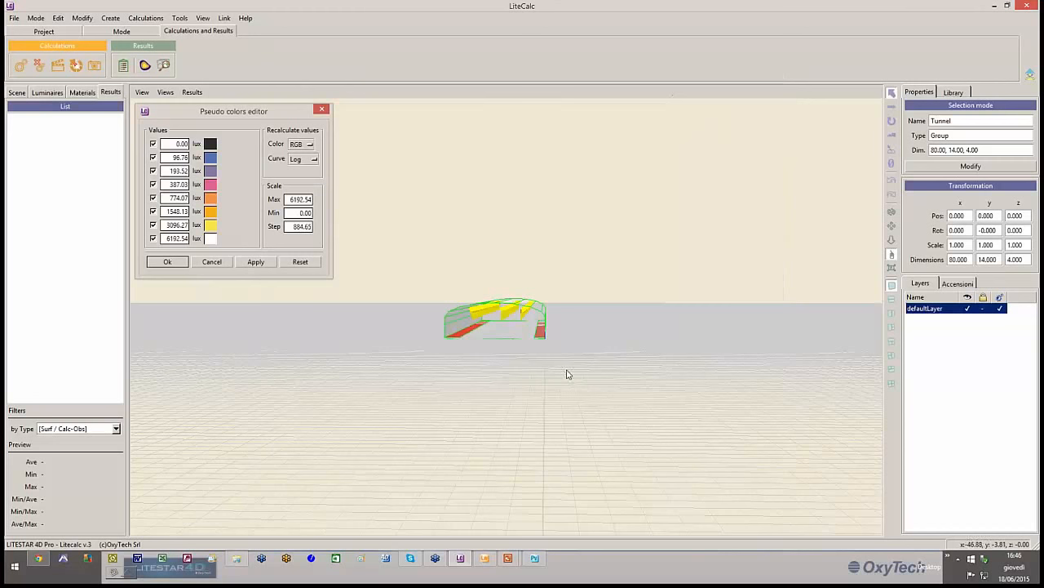
Step: Close the pseudo colors editor and run the calculation of the modified tunnel with the direct component
drag(574, 354, 304, 371)
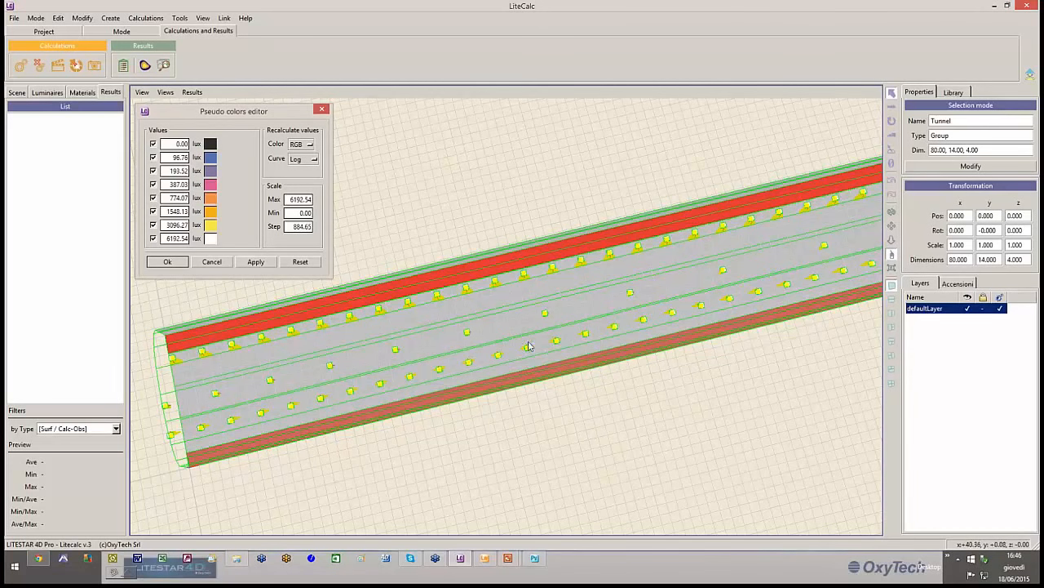
click(322, 109)
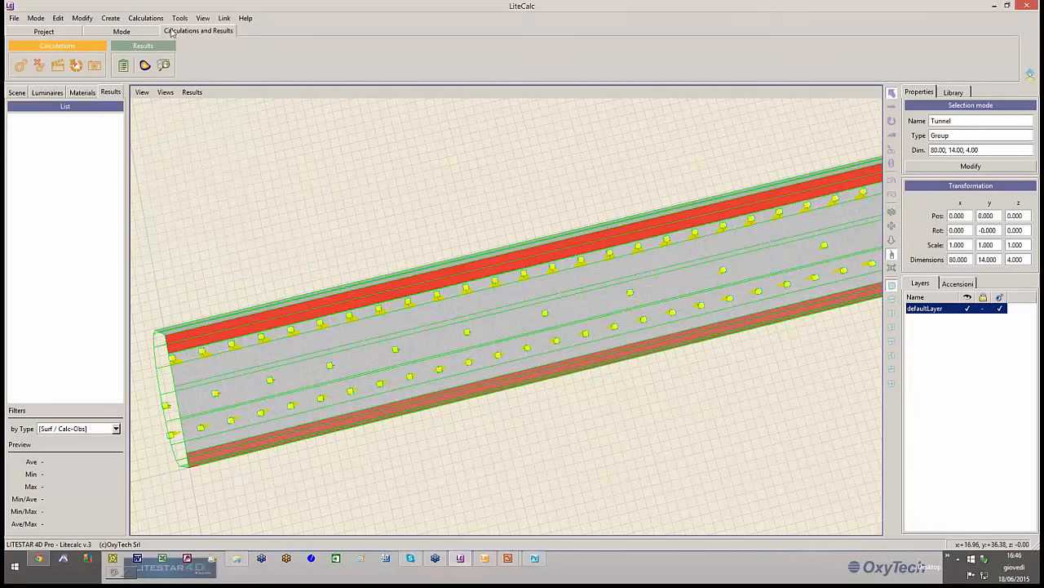
click(145, 18)
click(164, 28)
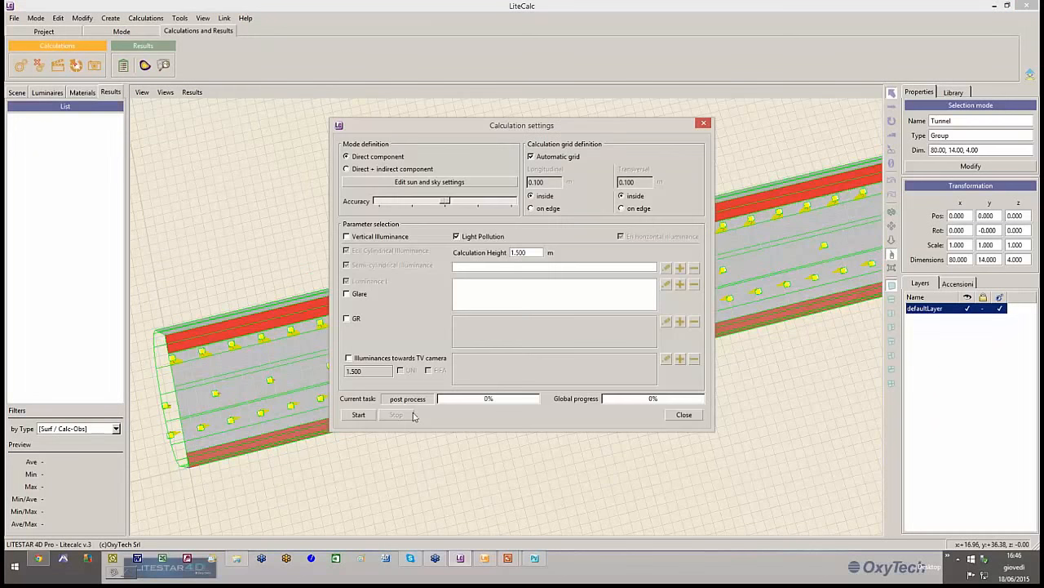
click(358, 414)
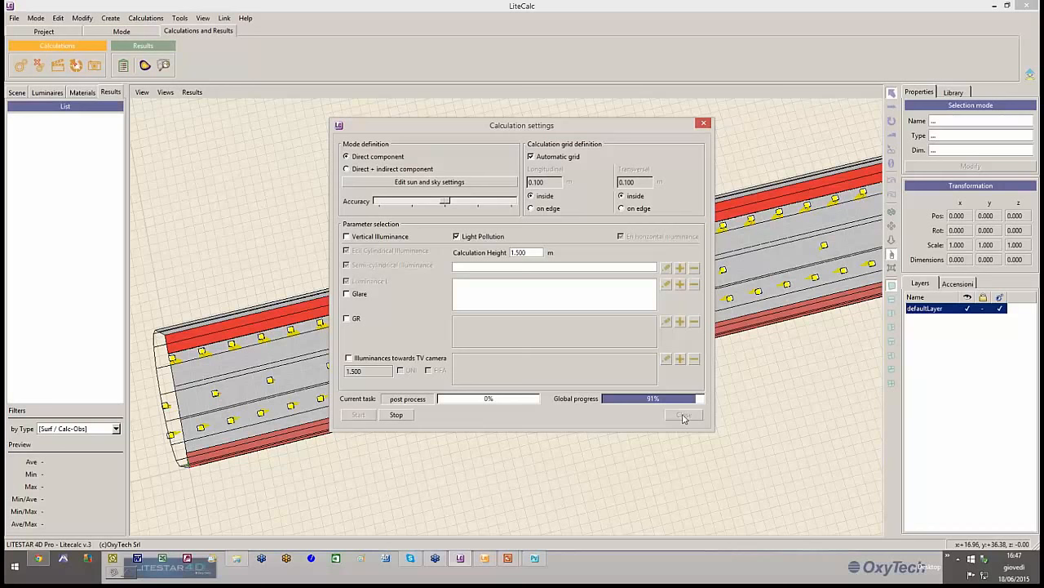
click(684, 415)
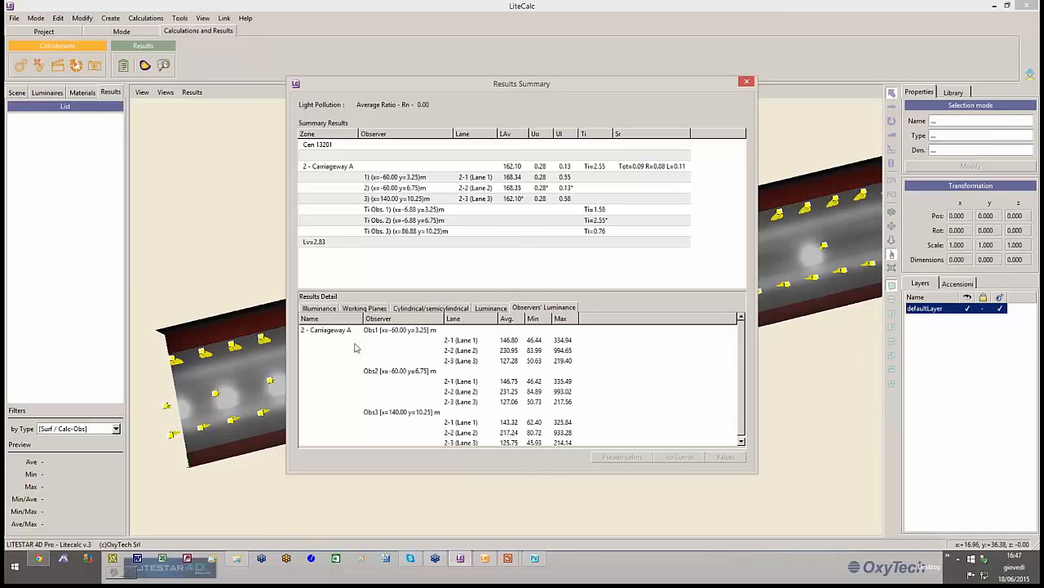
Step: Close the results summary and inspect the whole rendered tunnel from above
click(748, 82)
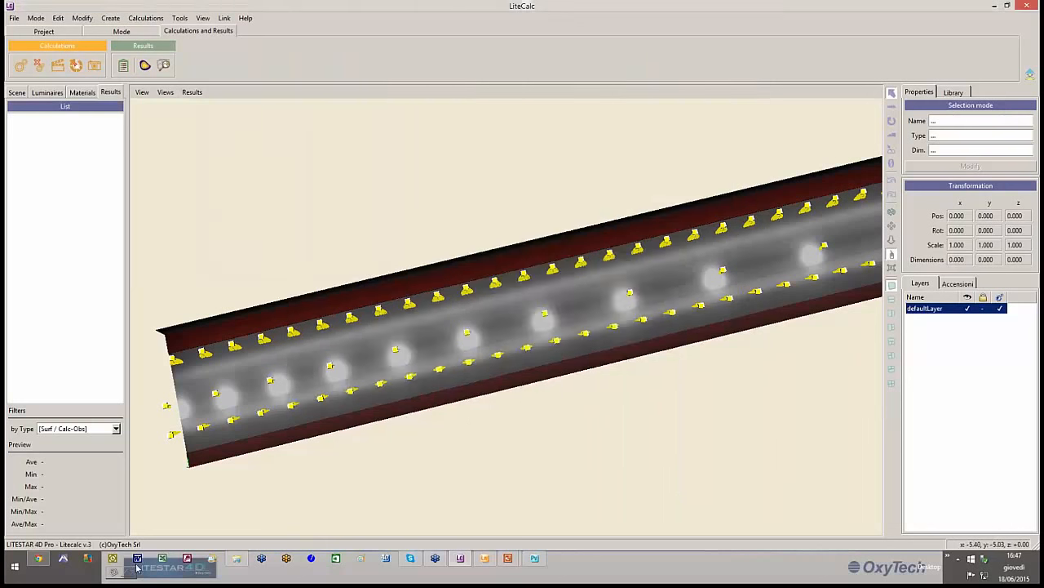
click(535, 343)
right_drag(535, 343, 533, 364)
middle_drag(540, 364, 241, 409)
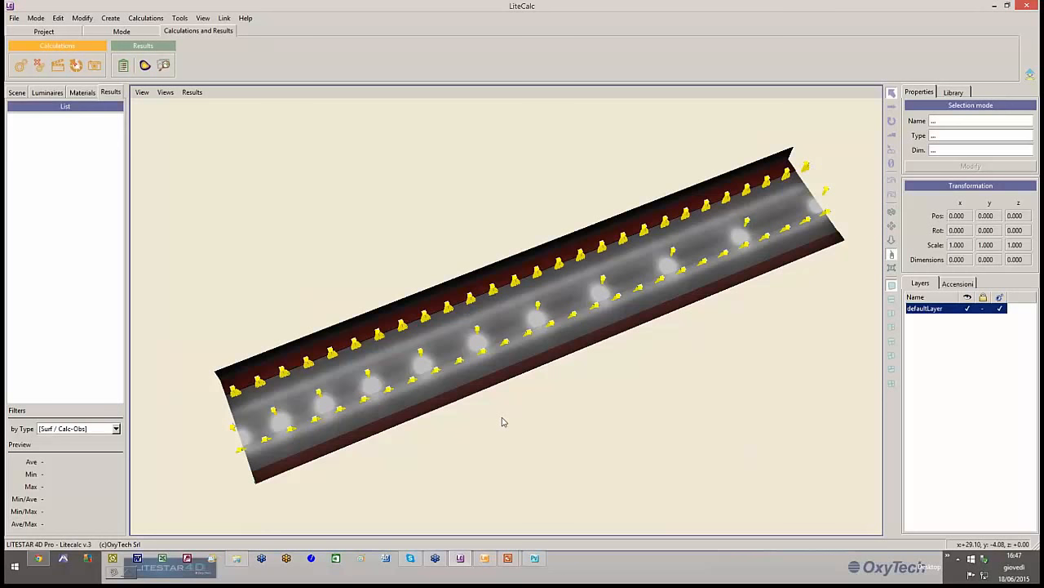
Step: Bring up the Liswin product database, look over its luminaire list, and minimize it again
click(485, 557)
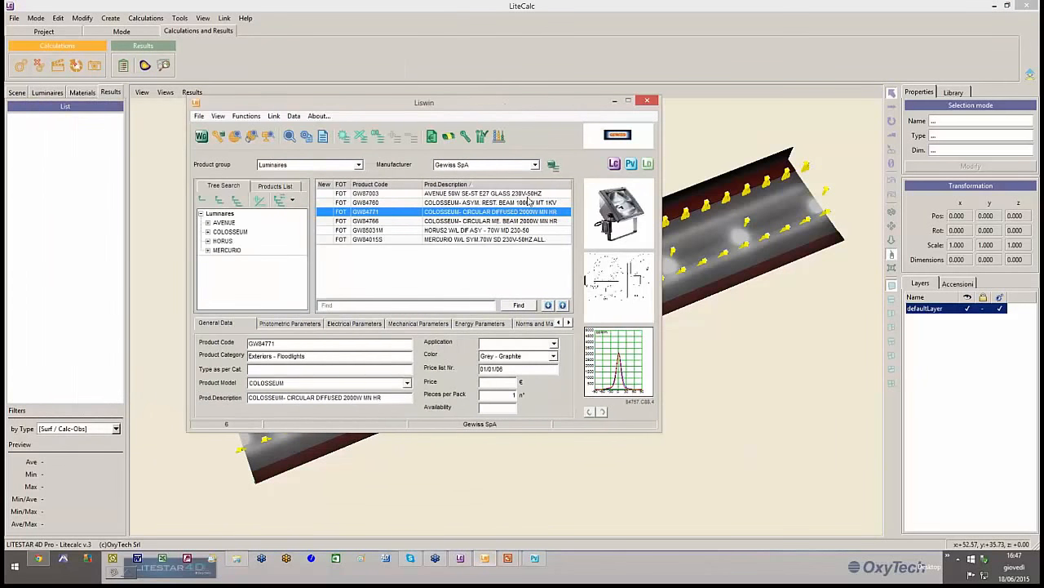
drag(427, 106, 536, 132)
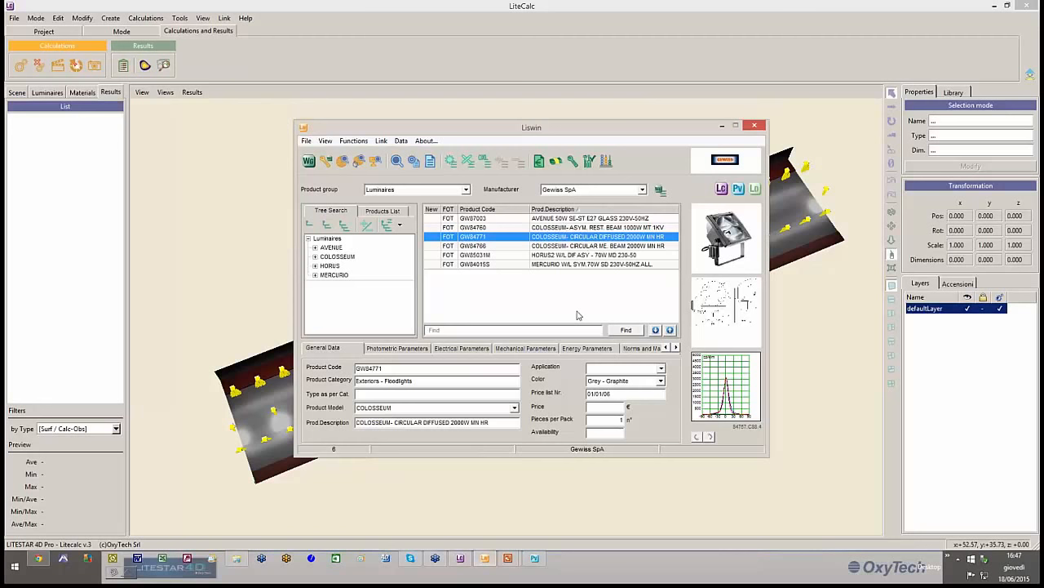
click(722, 127)
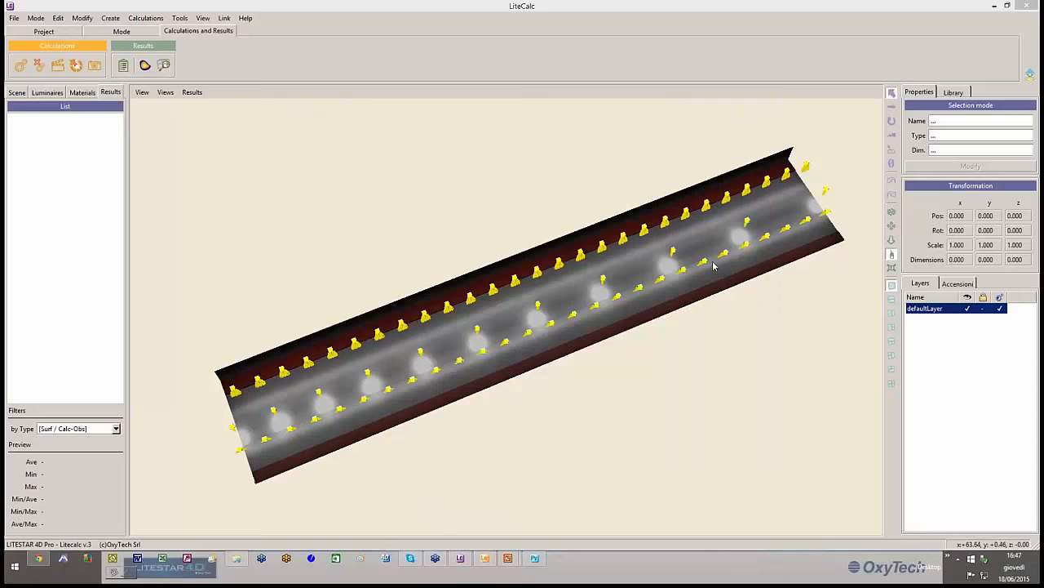
Step: Reopen the tunnel for modification and select the third luminaire row in the luminaire settings
click(757, 258)
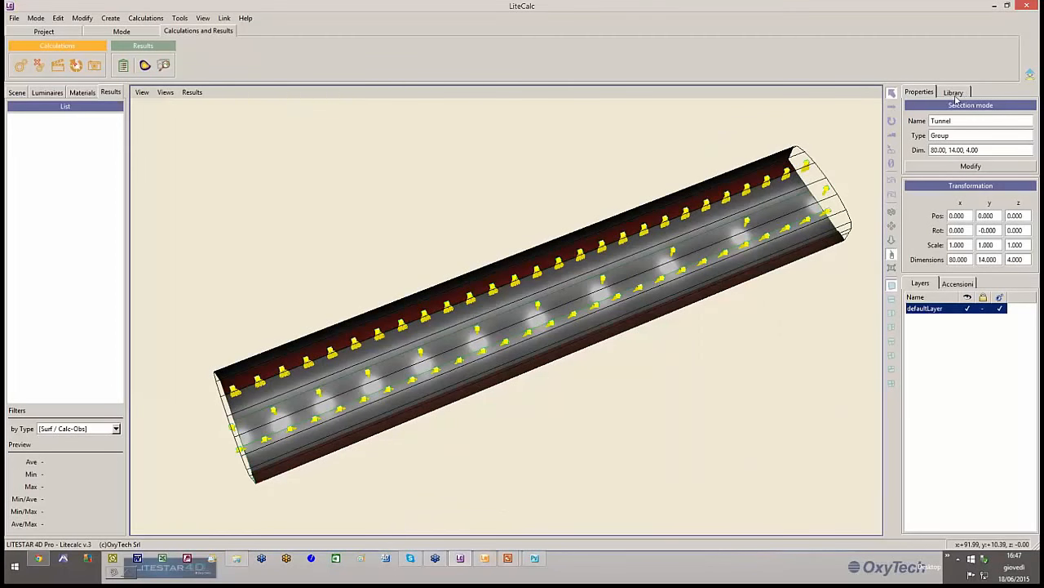
click(970, 166)
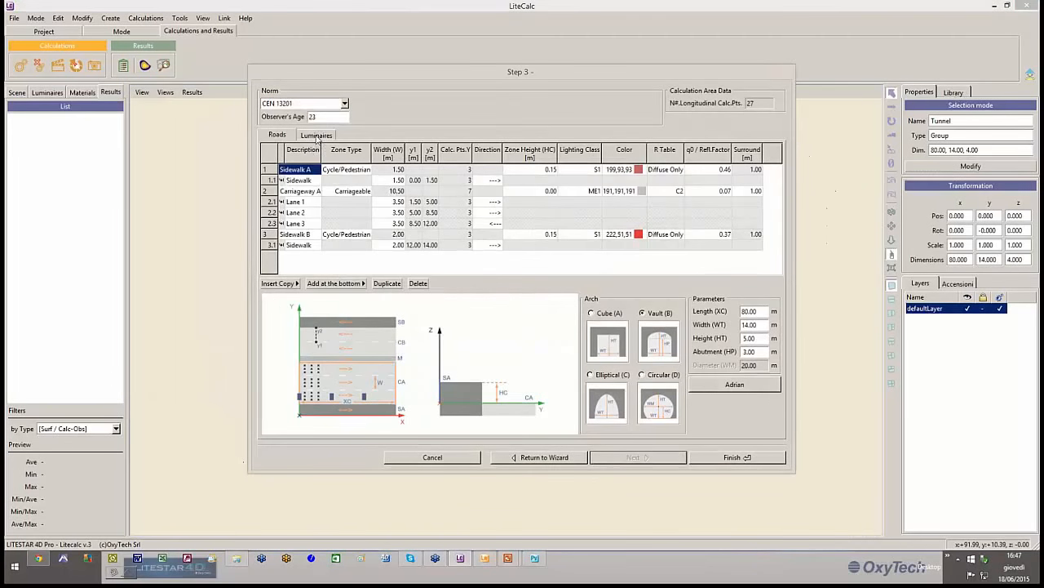
click(316, 135)
click(297, 191)
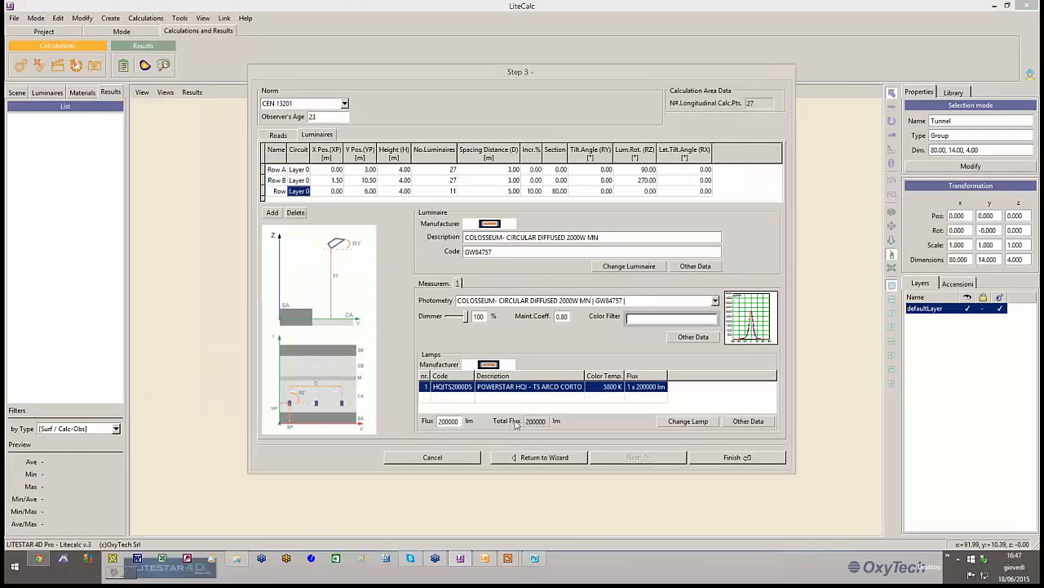
Step: Replace the third row's luminaire with the photometry file 1192J400.LDT from the Disano folder under Sample Photometries, Eulumdat
click(236, 562)
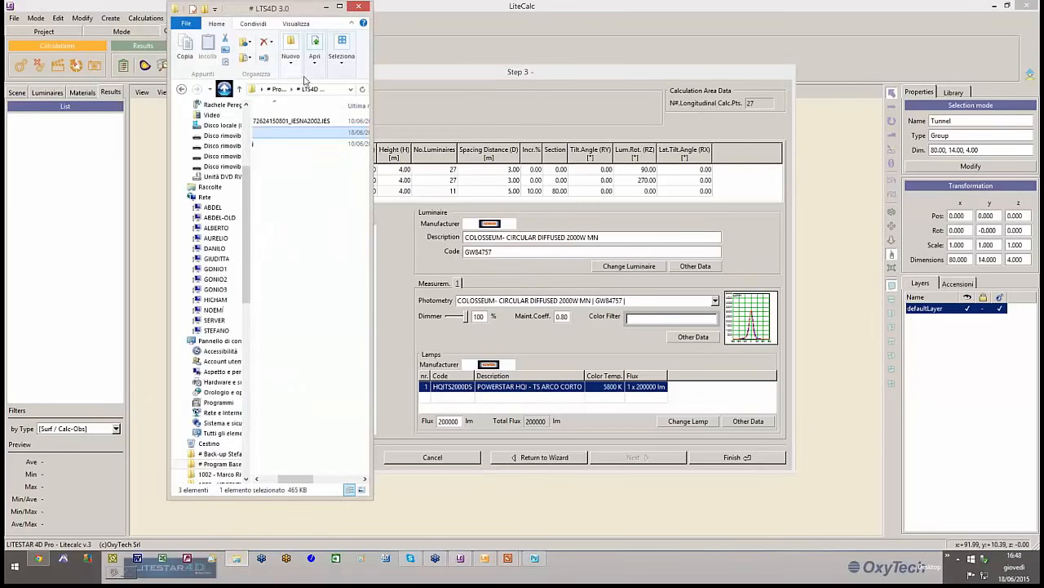
drag(298, 480, 281, 480)
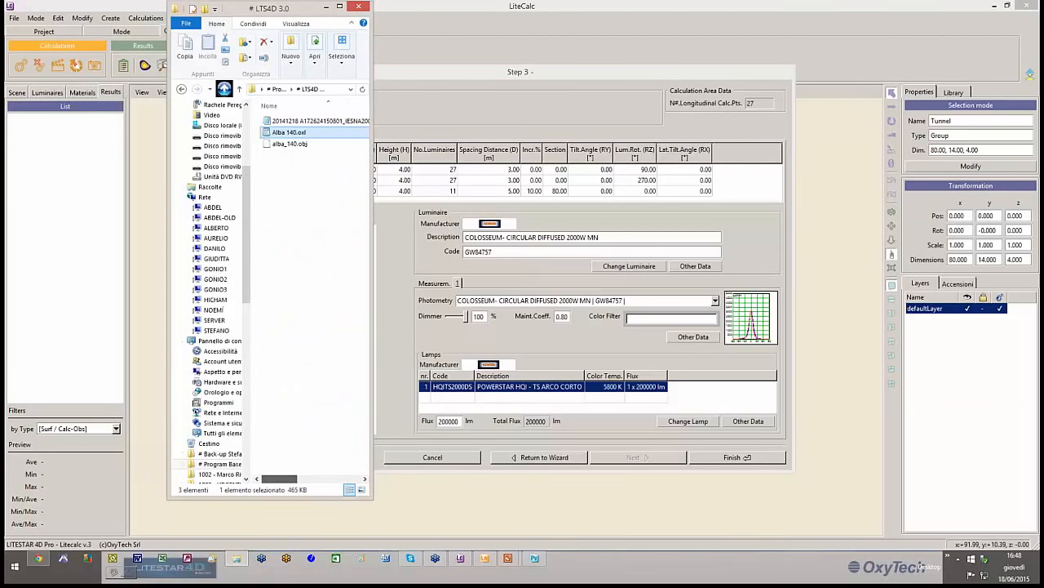
click(181, 89)
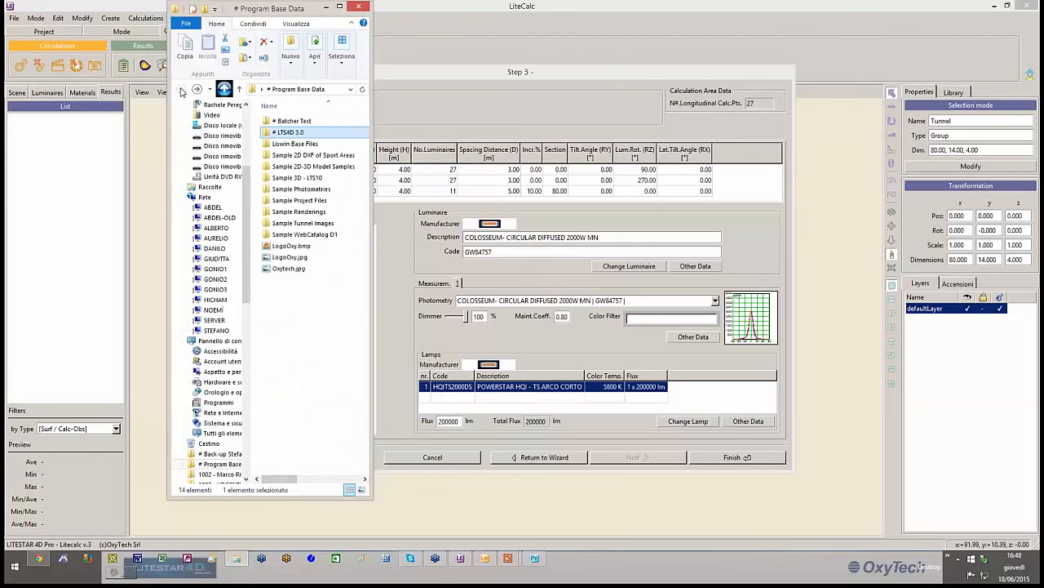
double_click(300, 189)
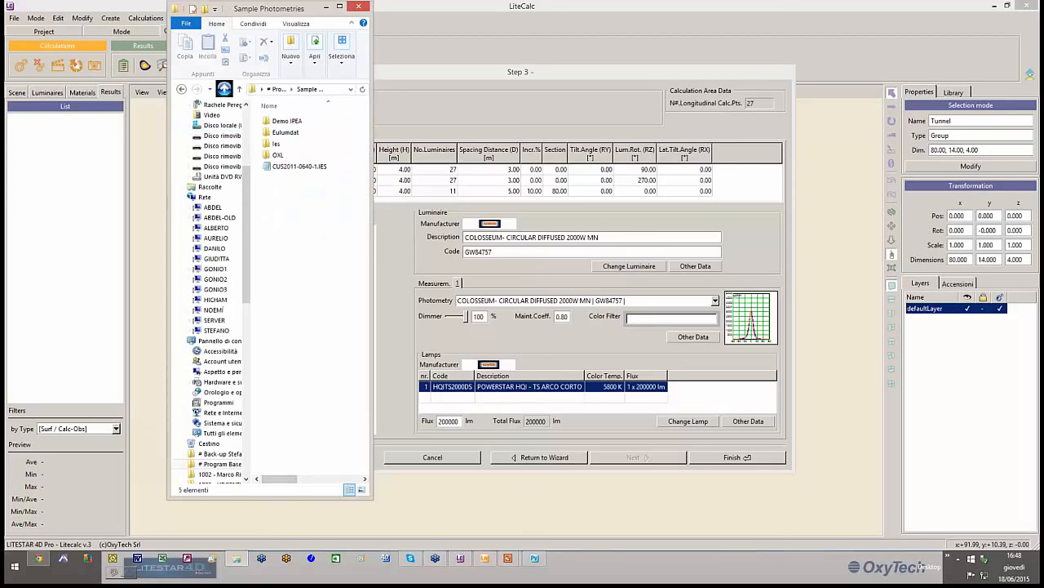
double_click(287, 132)
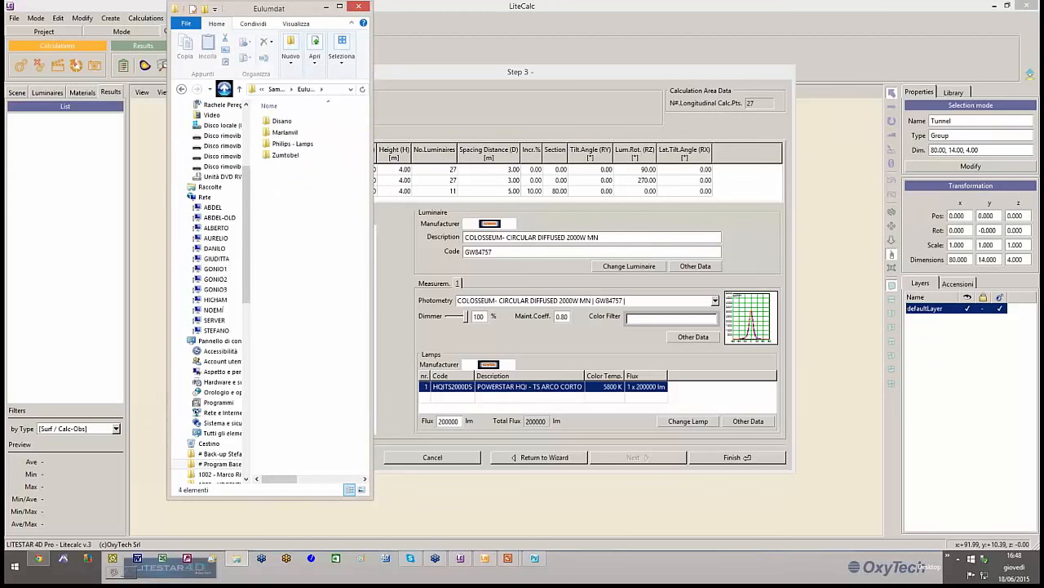
double_click(282, 120)
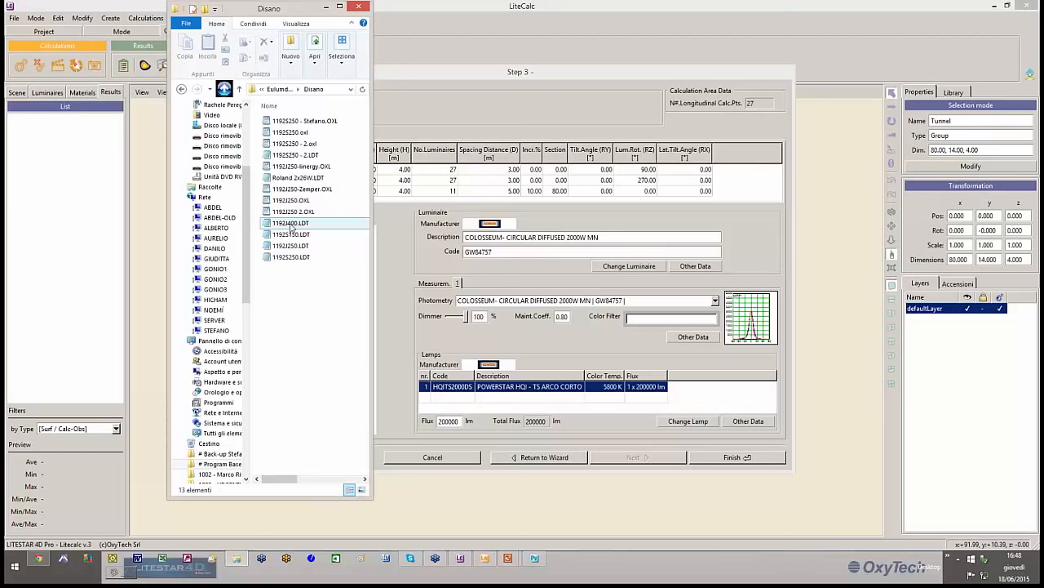
drag(292, 223, 600, 346)
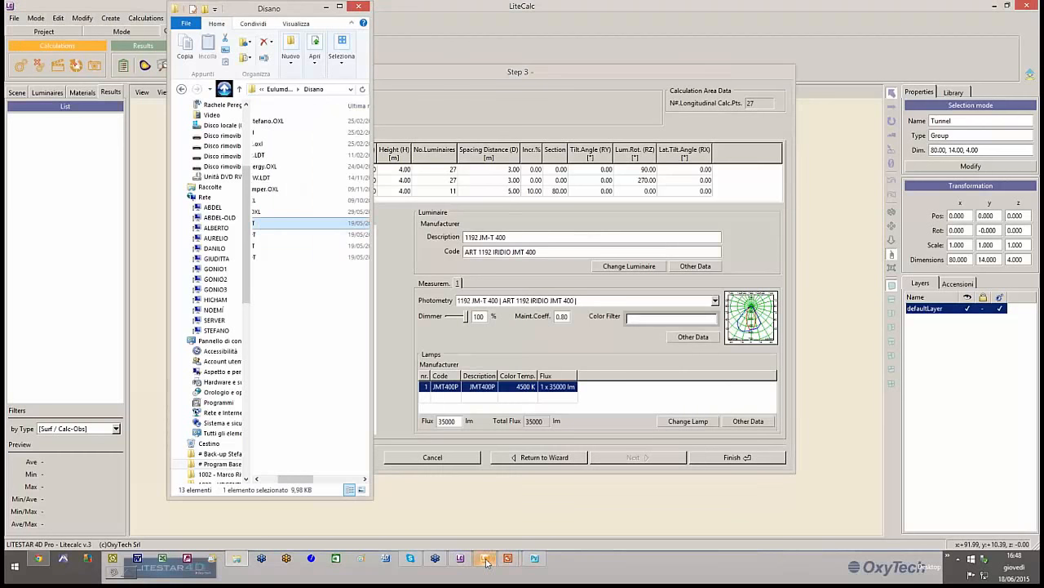
mouse_move(486, 561)
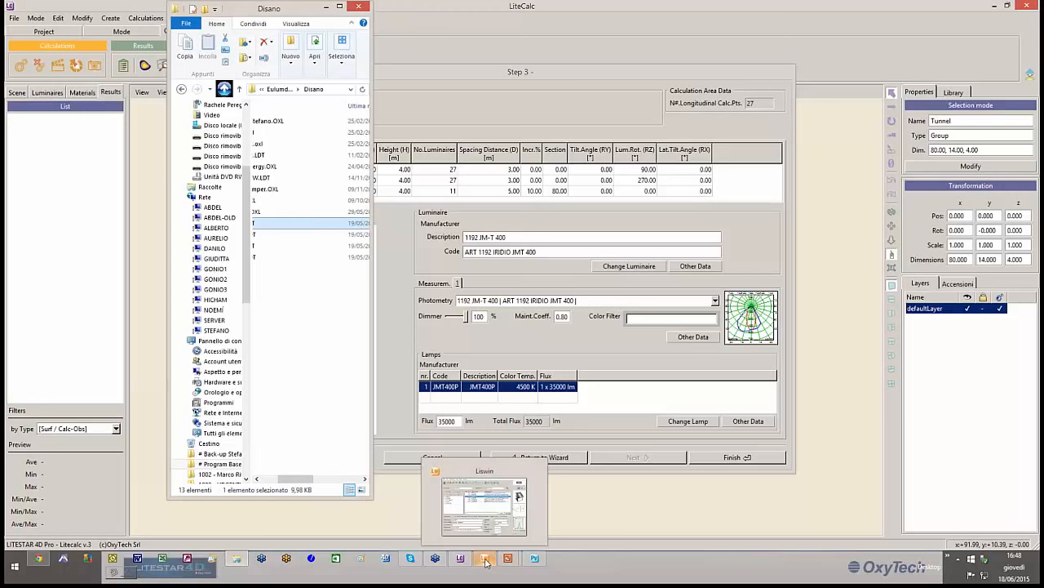
Step: Bring up the Liswin database, select the GW84766 Colosseum floodlight as an example beside the tunnel luminaire settings, and minimize Liswin again
click(484, 502)
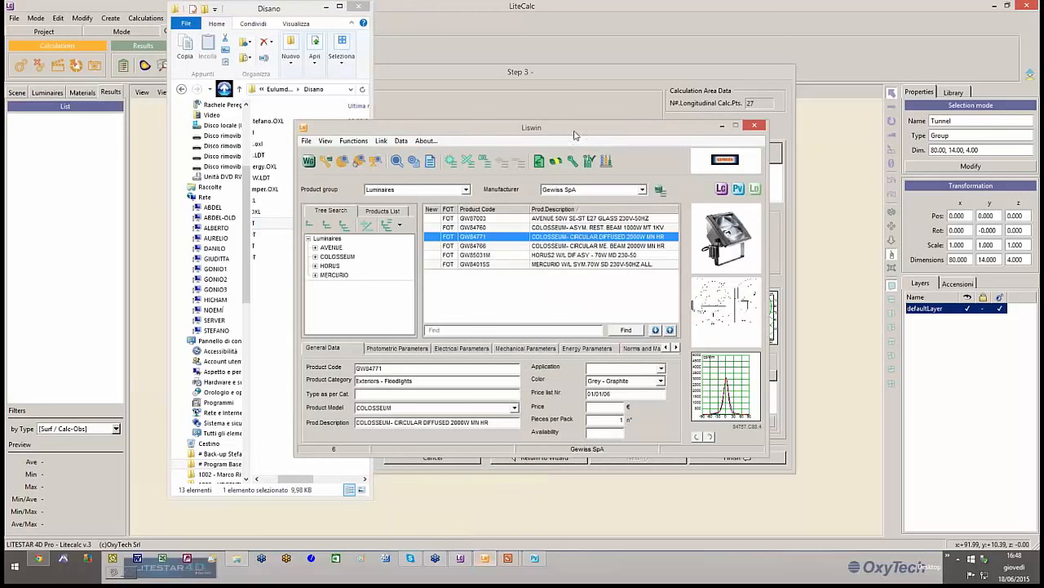
drag(574, 134, 293, 210)
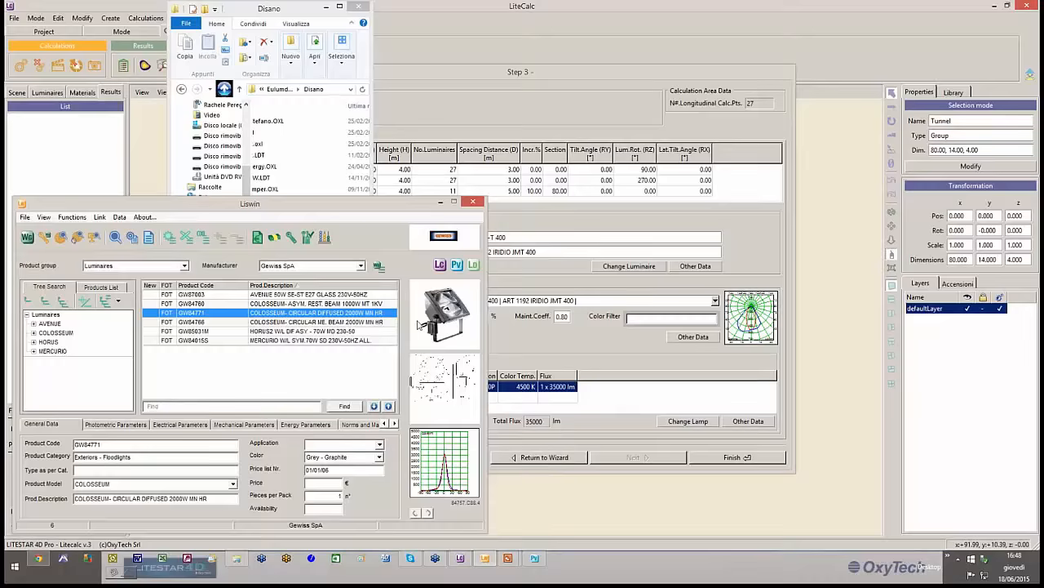
click(270, 322)
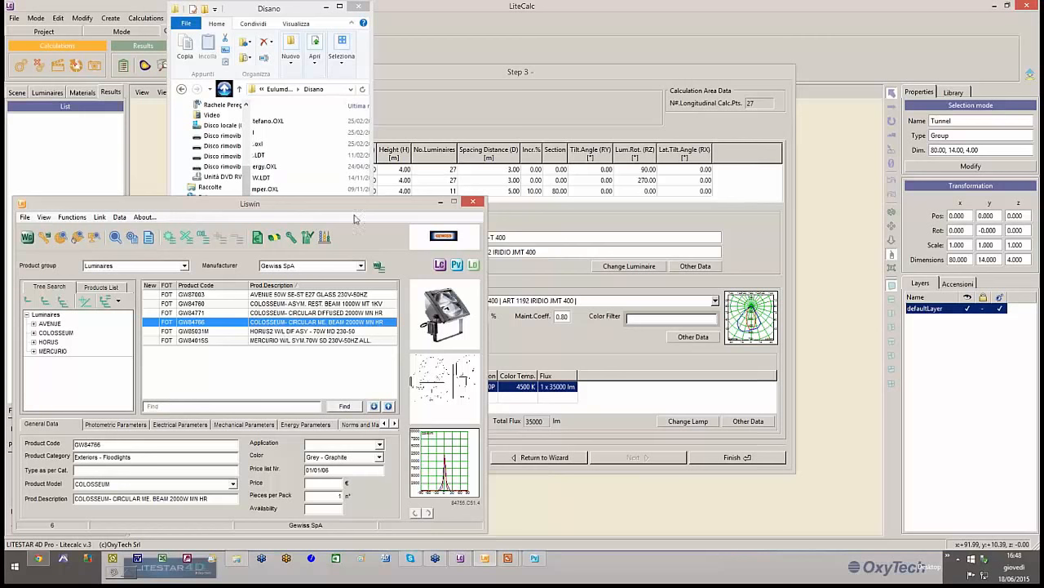
drag(361, 214, 805, 286)
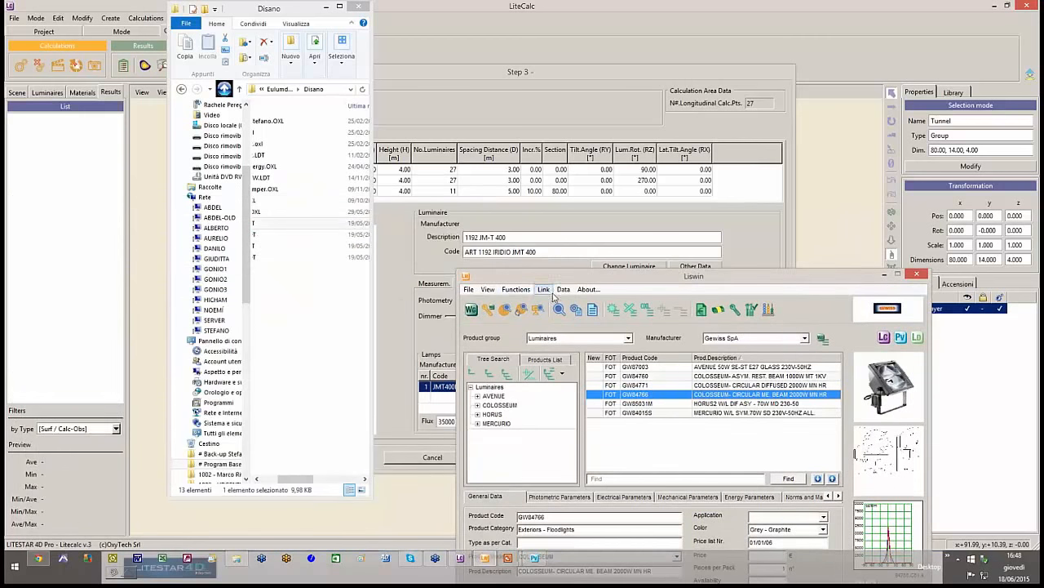
drag(693, 279, 603, 135)
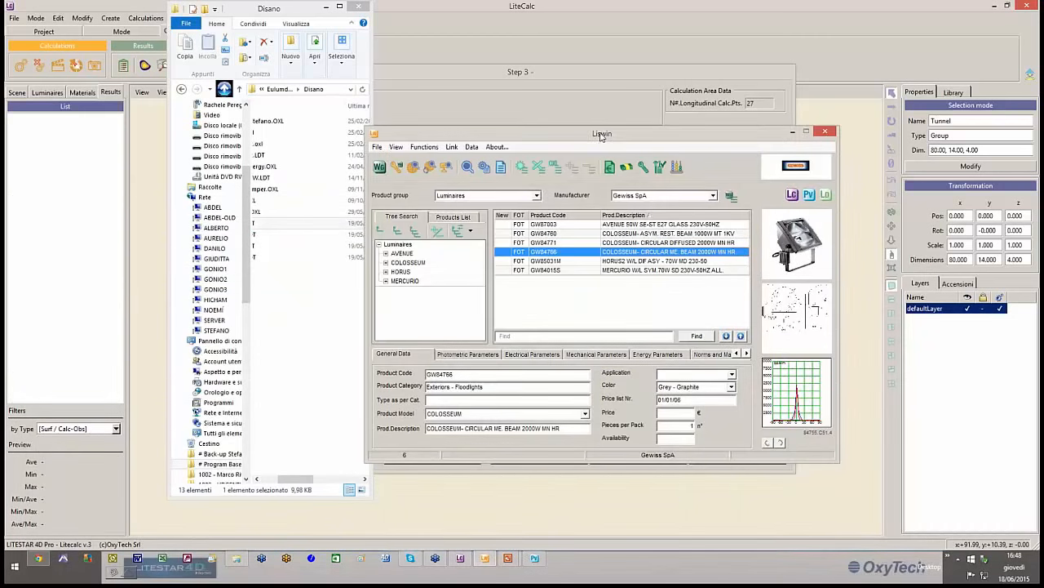
click(792, 132)
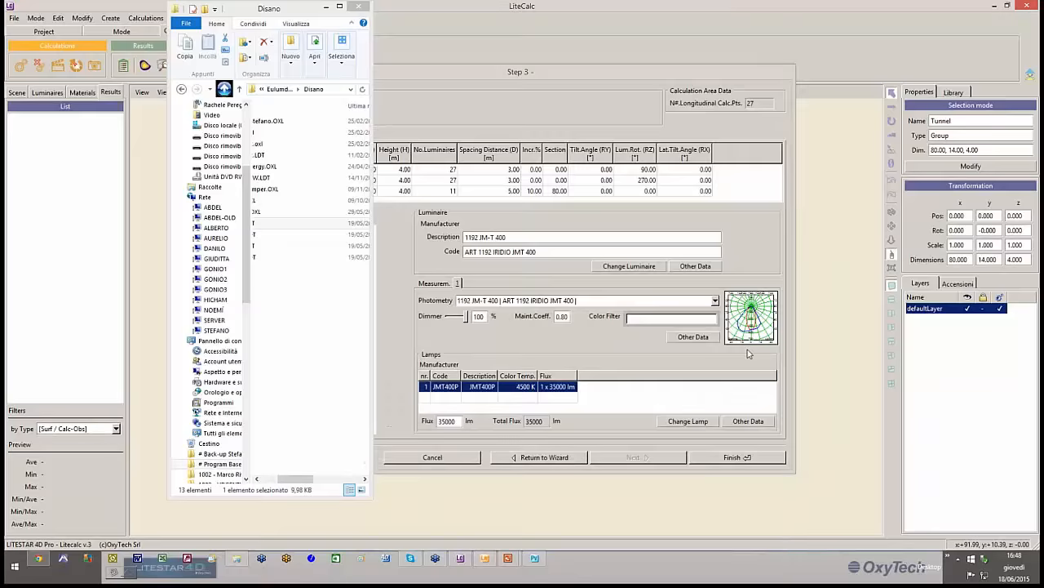
Step: Finish the tunnel modification and run the calculation with the direct component and automatic grid
click(722, 460)
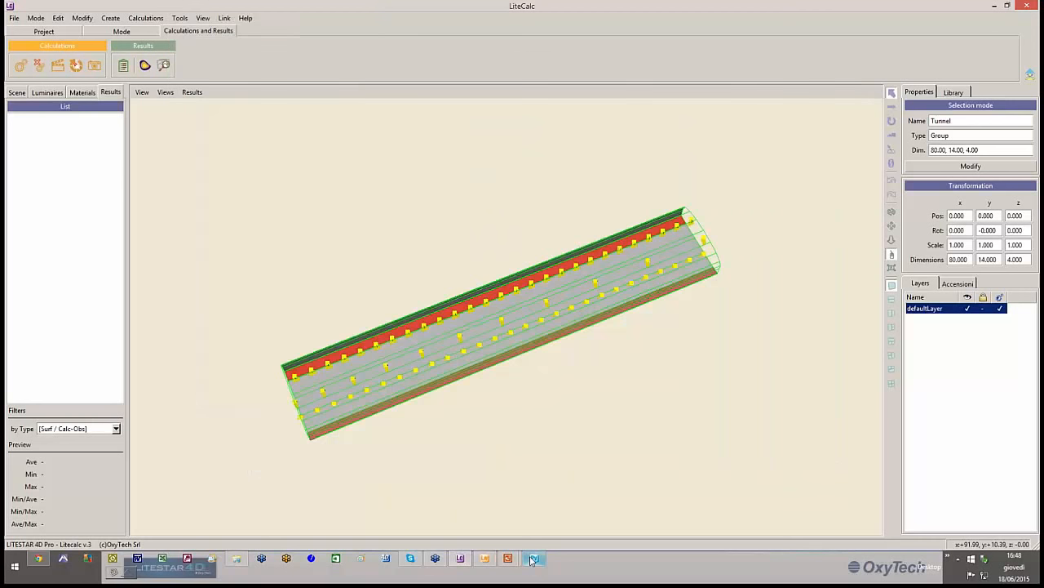
click(146, 18)
click(159, 31)
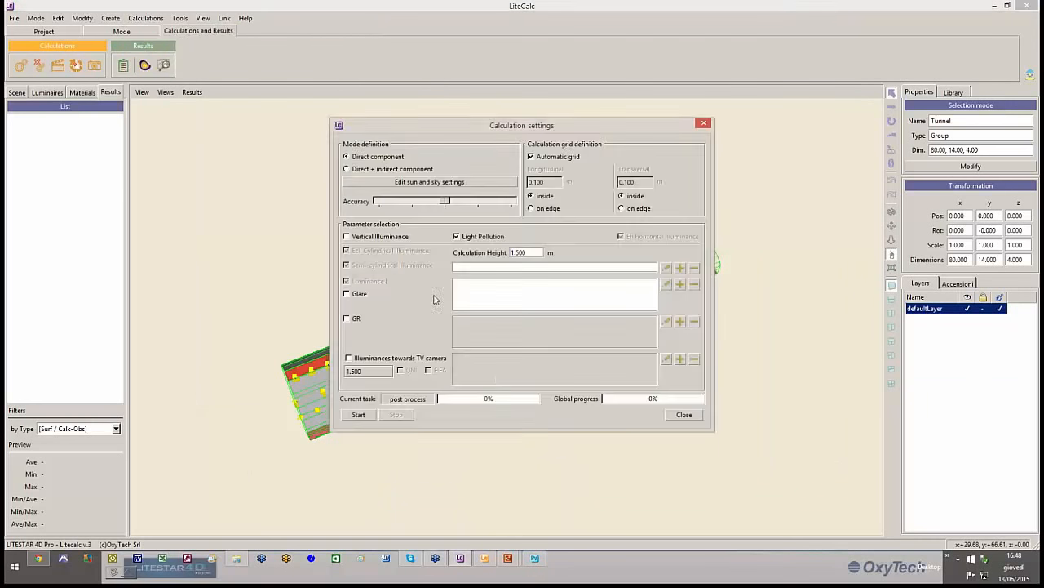
click(358, 415)
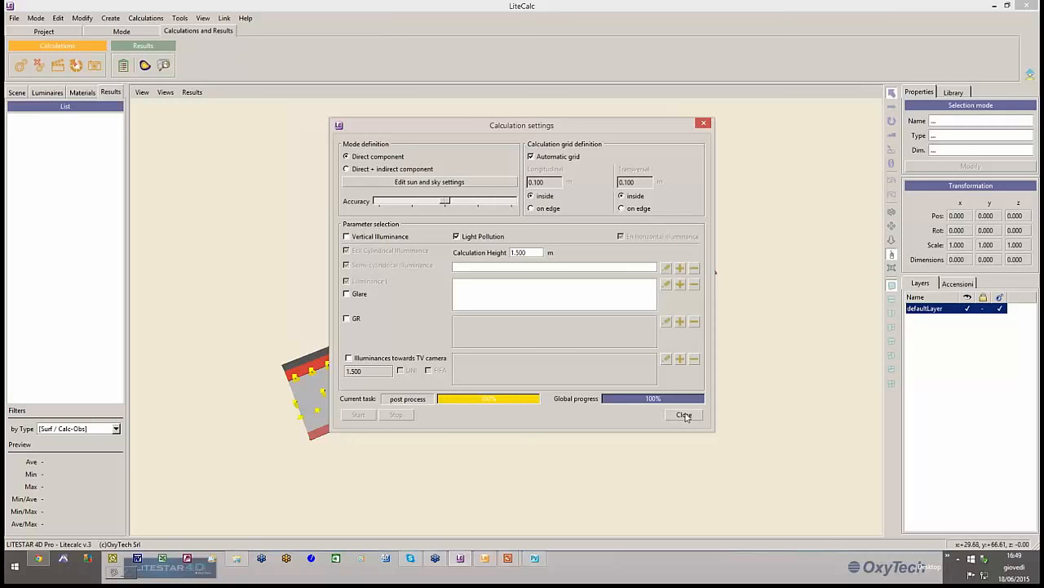
click(684, 415)
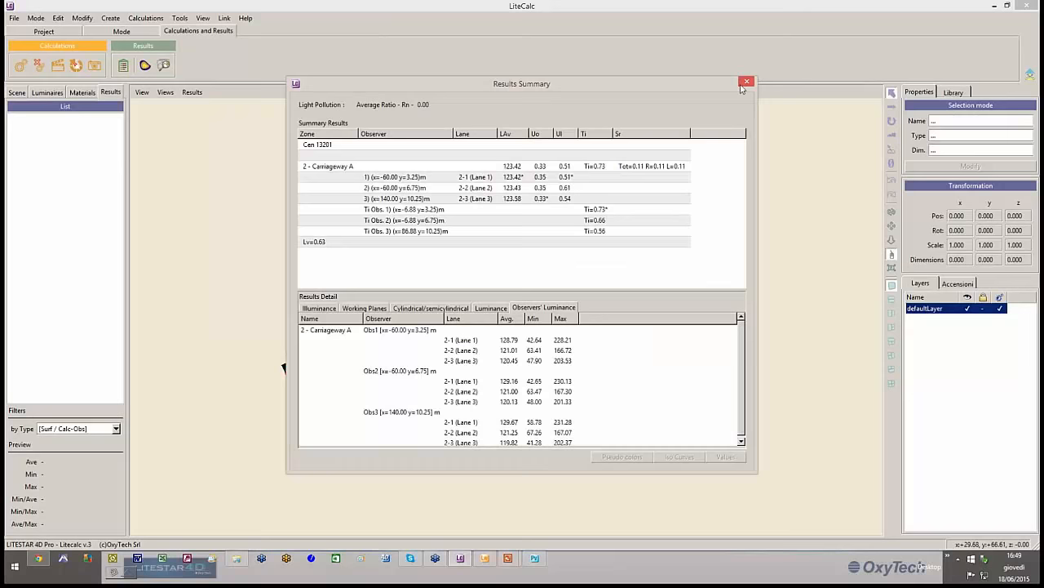
Step: Close the results summary and inspect the rendered tunnel from its entrance
click(744, 84)
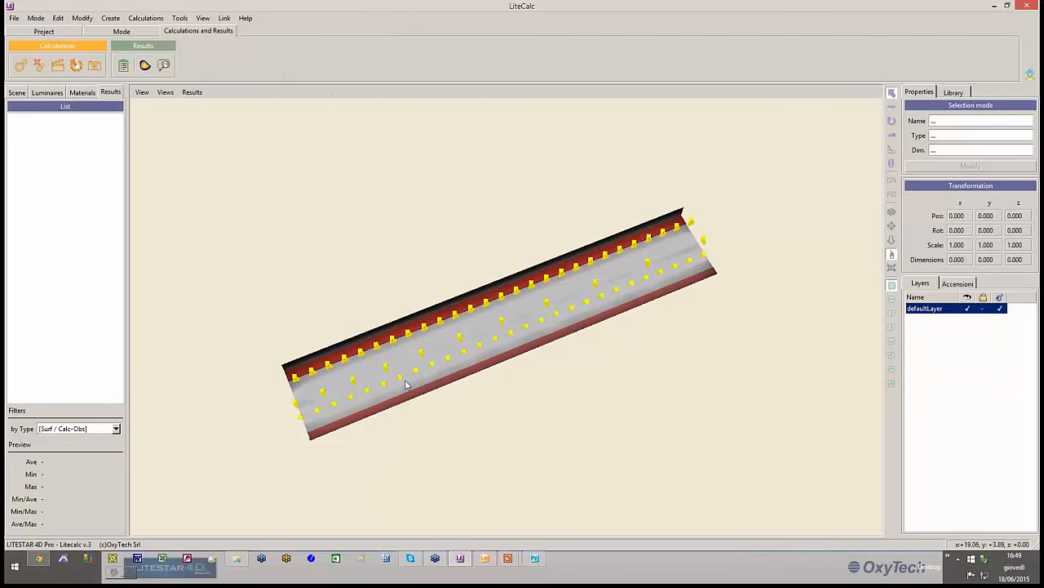
scroll(413, 376, up, 5)
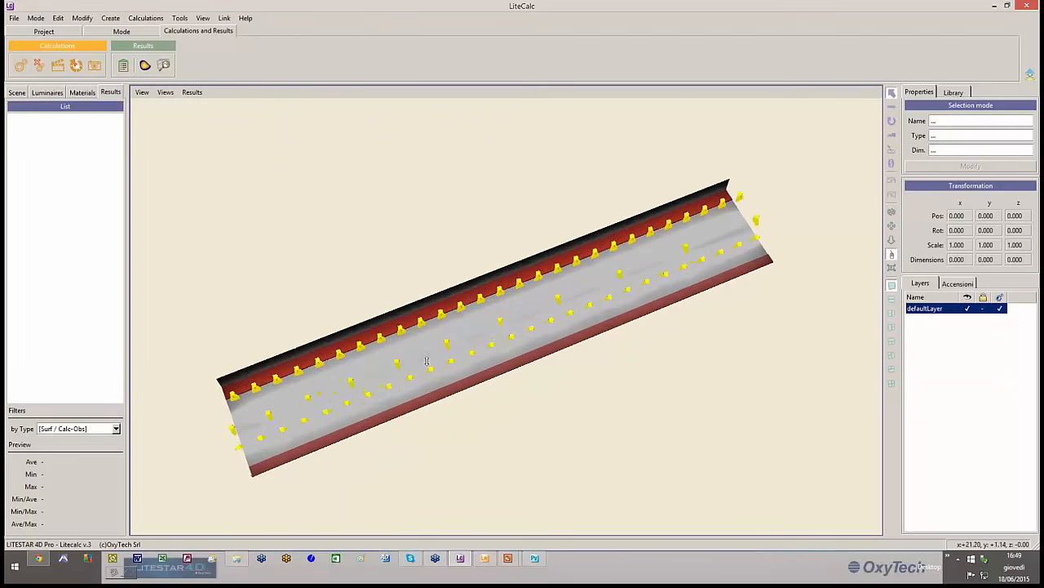
middle_drag(426, 361, 518, 280)
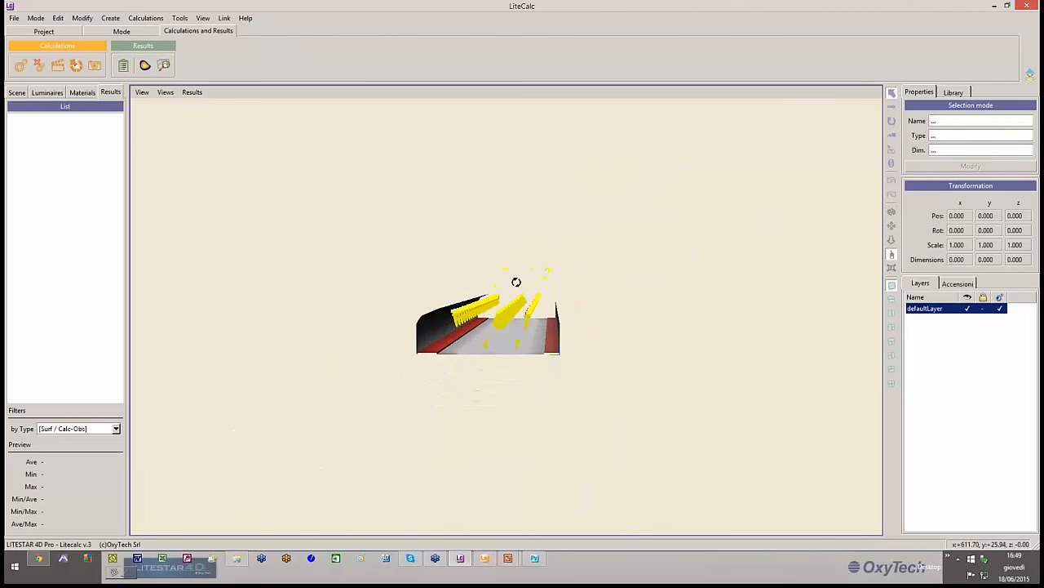
Step: Display the tunnel in pseudo colors with the default scale and inspect it from the entrance and from above
click(147, 65)
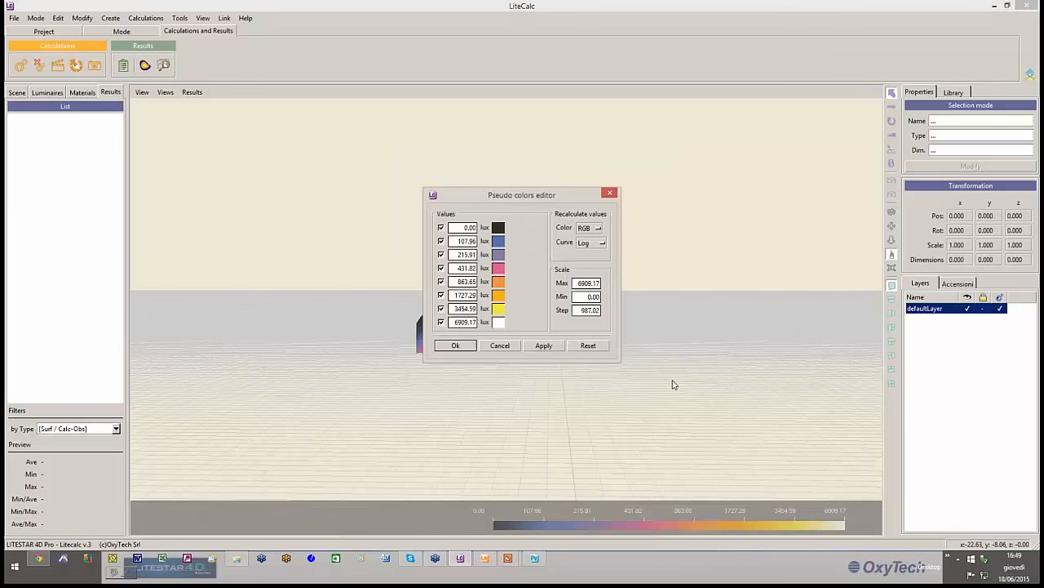
click(610, 192)
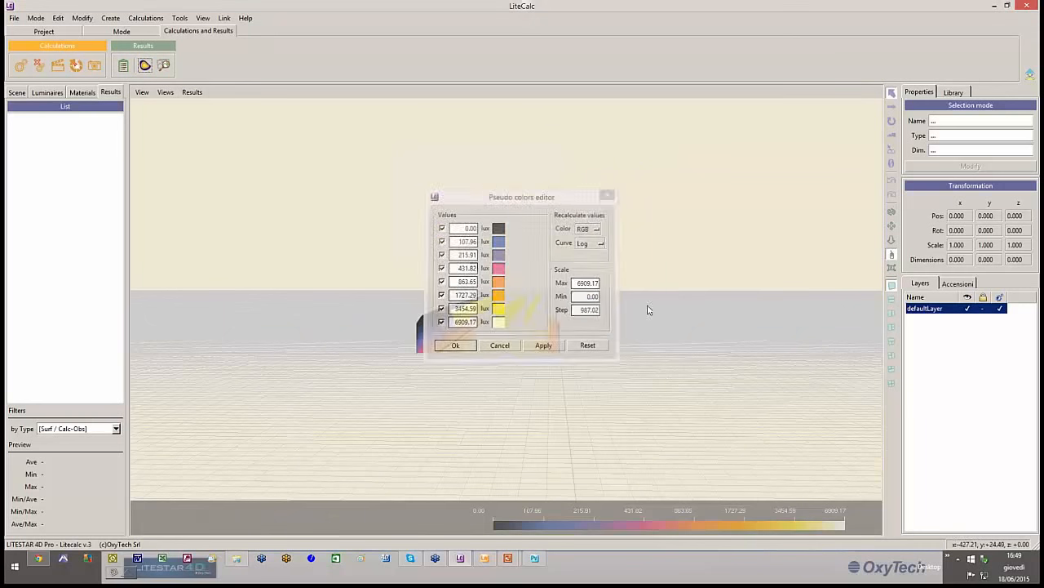
scroll(646, 356, up, 6)
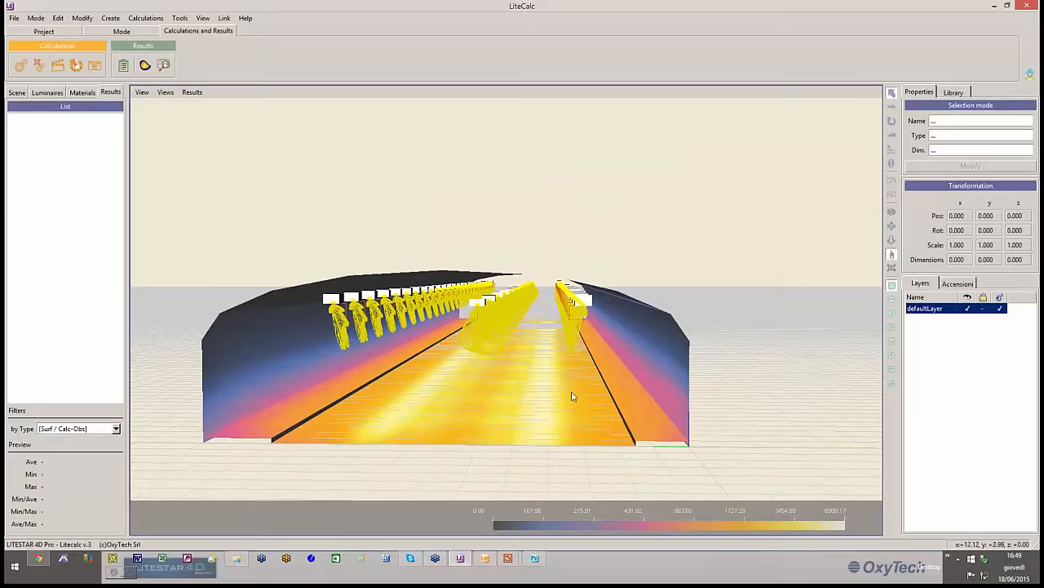
middle_drag(572, 397, 464, 459)
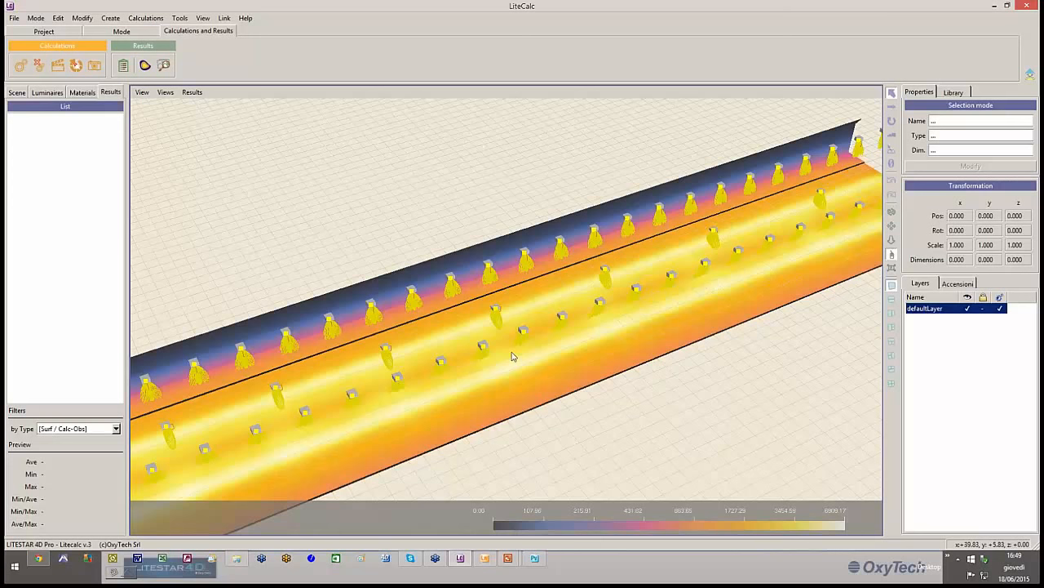
Step: Reopen the tunnel for modification and launch the Adrian tool from its road settings
click(517, 381)
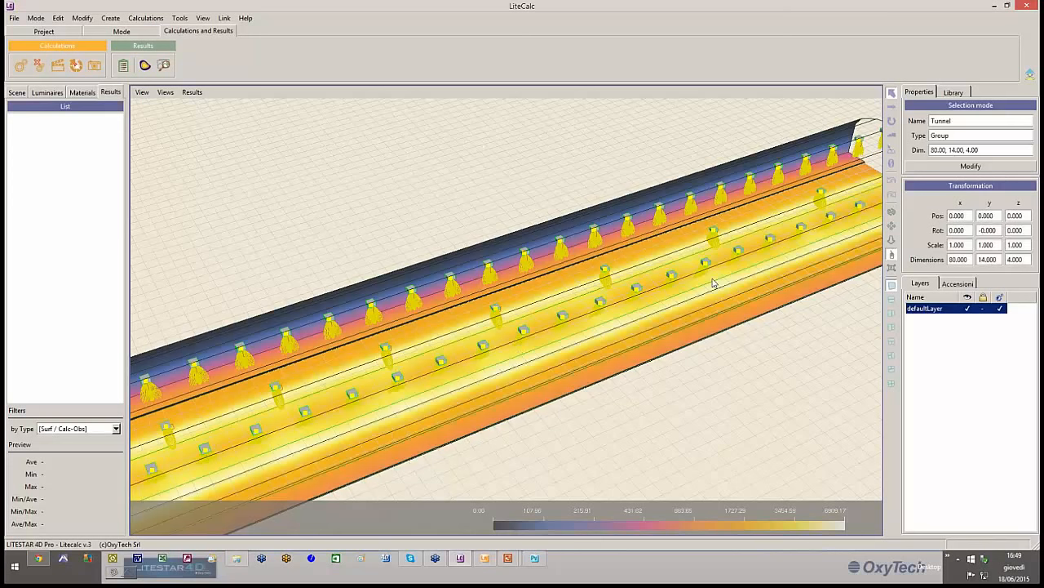
click(957, 167)
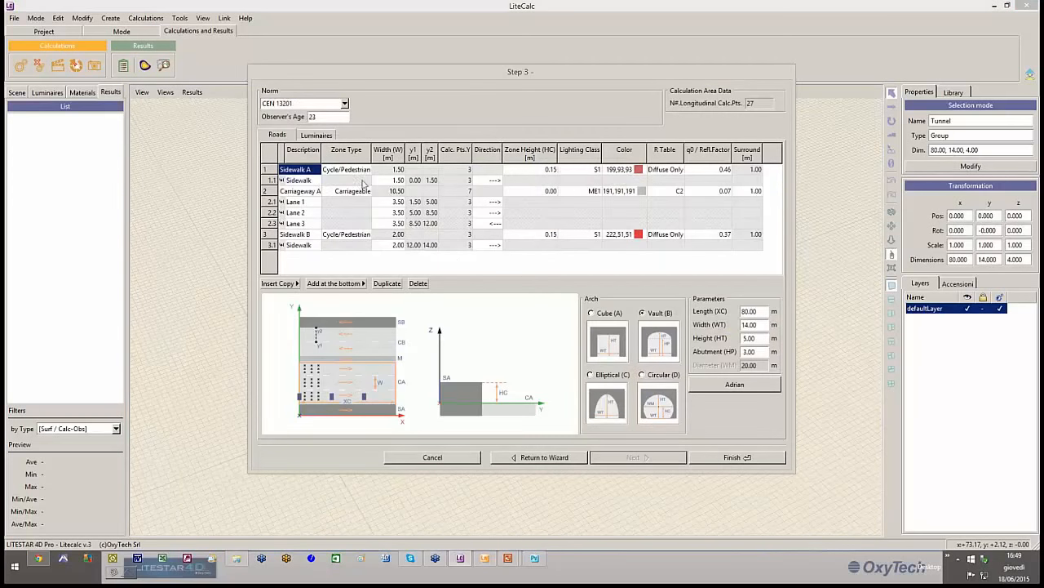
click(735, 384)
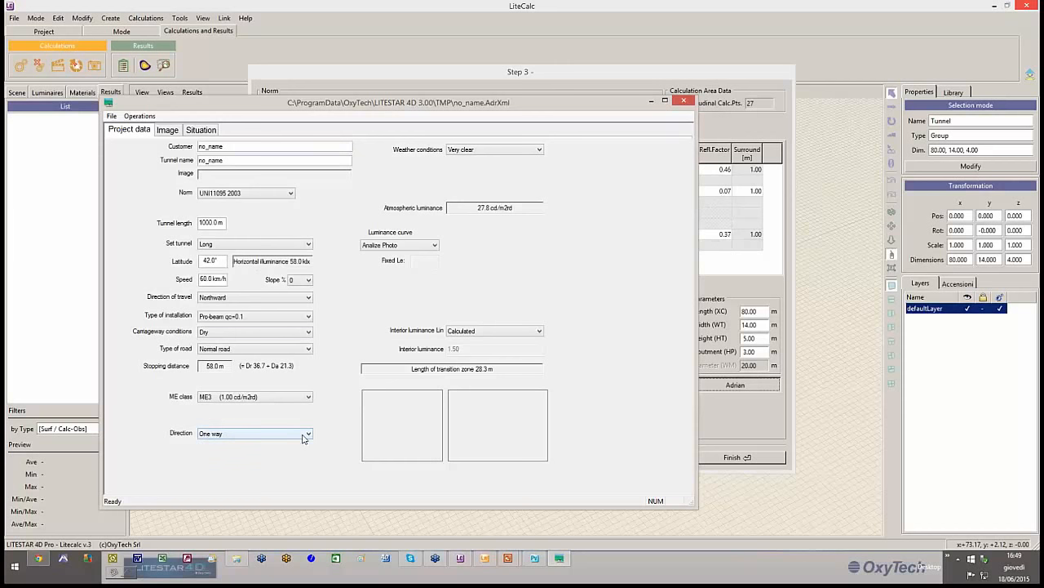
Step: Set the type of installation to Counter-beam qc=0.6 in the Adrian project data
click(271, 298)
click(308, 316)
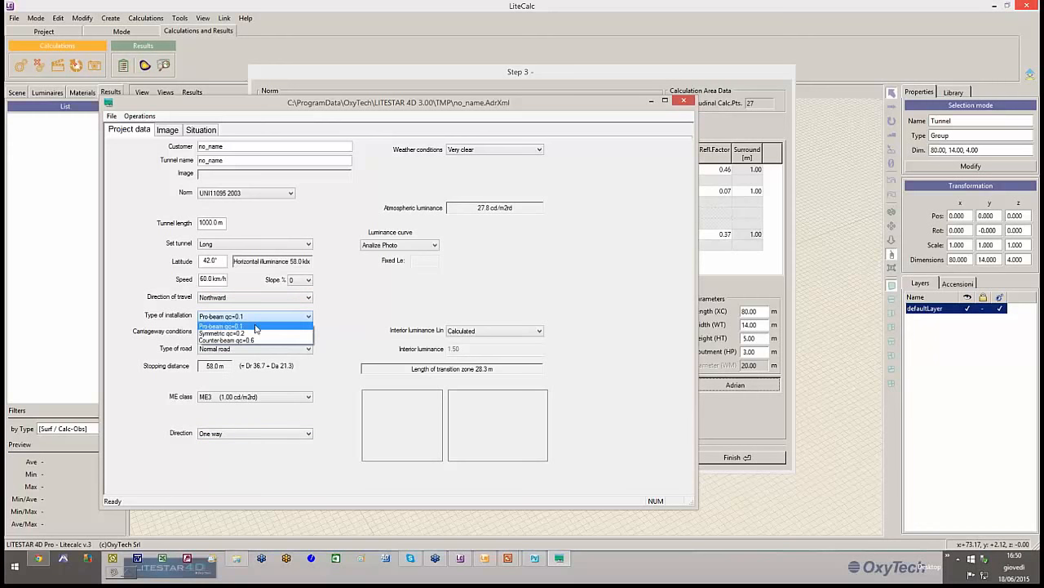
click(245, 342)
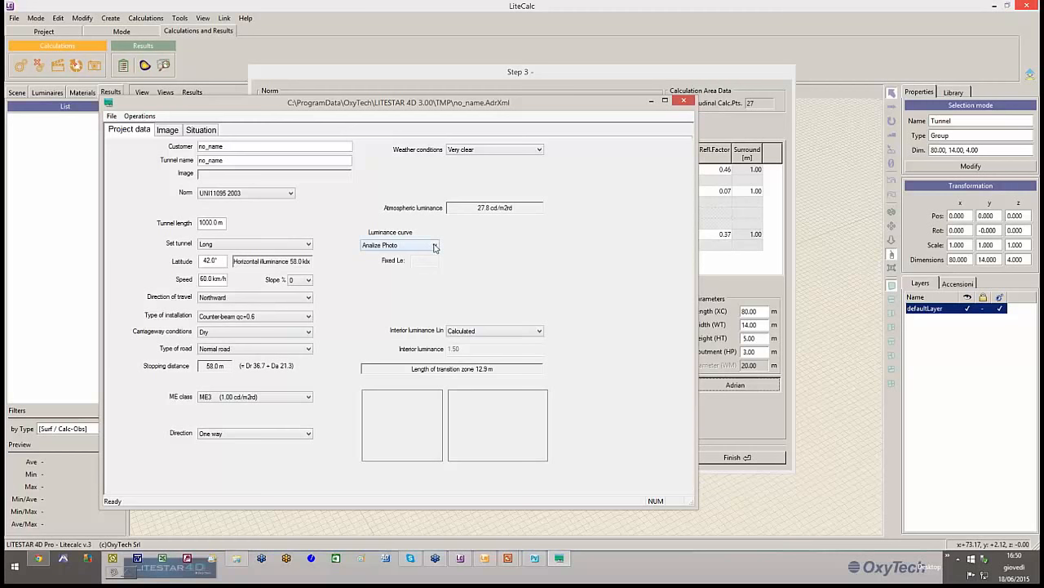
Step: Insert the tunnel photo 7 dir.BG 80m.JPG from Desktop, # Program Base Data, Sample Tunnel Images into the Adrian project
click(167, 131)
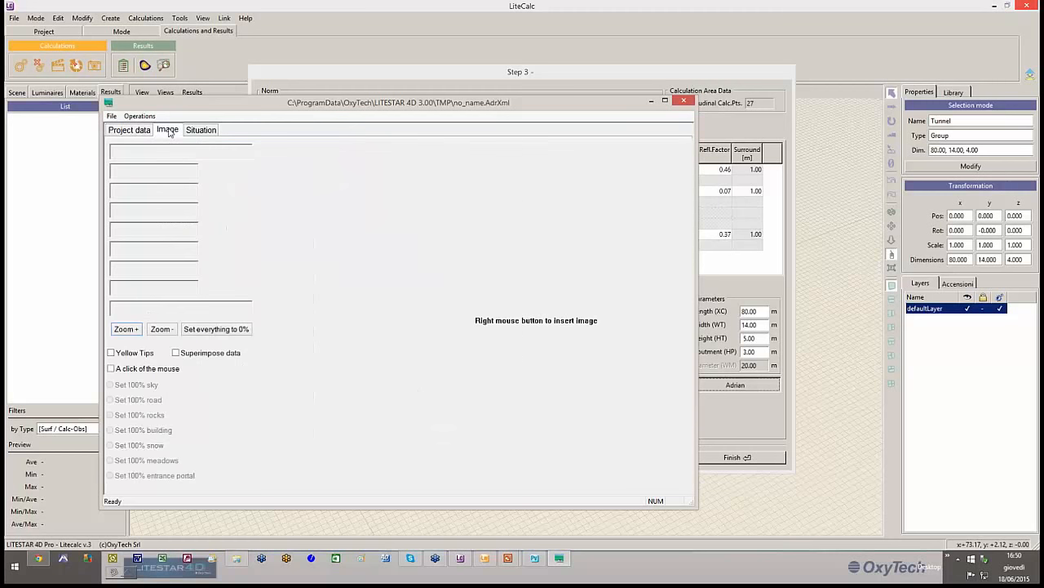
right_click(568, 364)
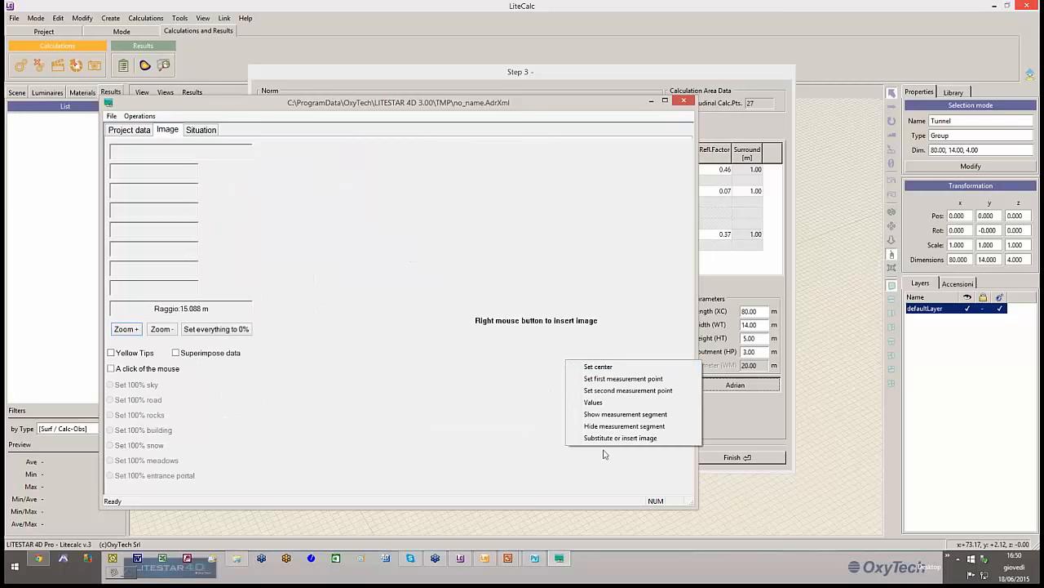
click(613, 438)
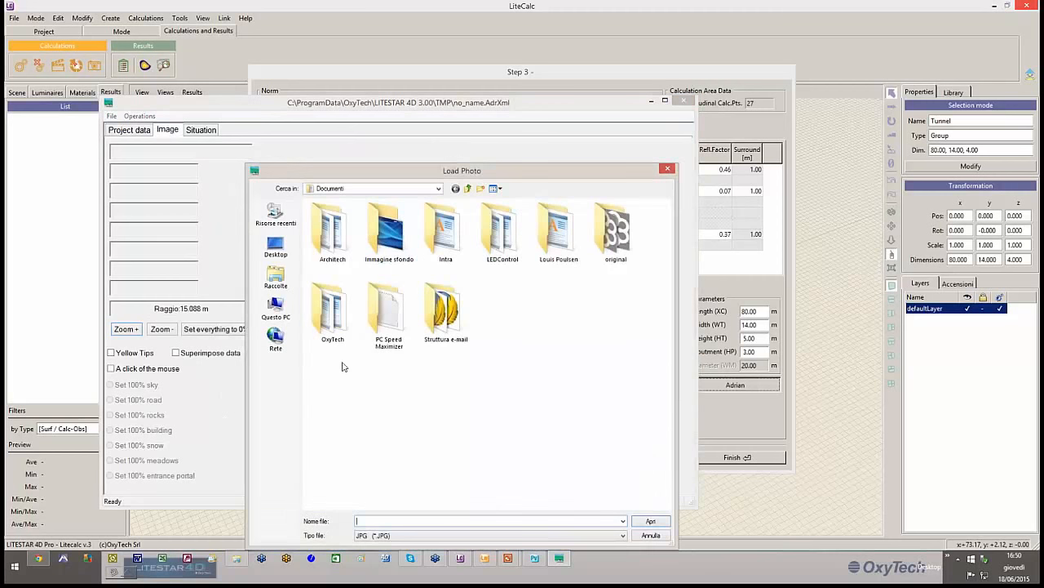
click(276, 247)
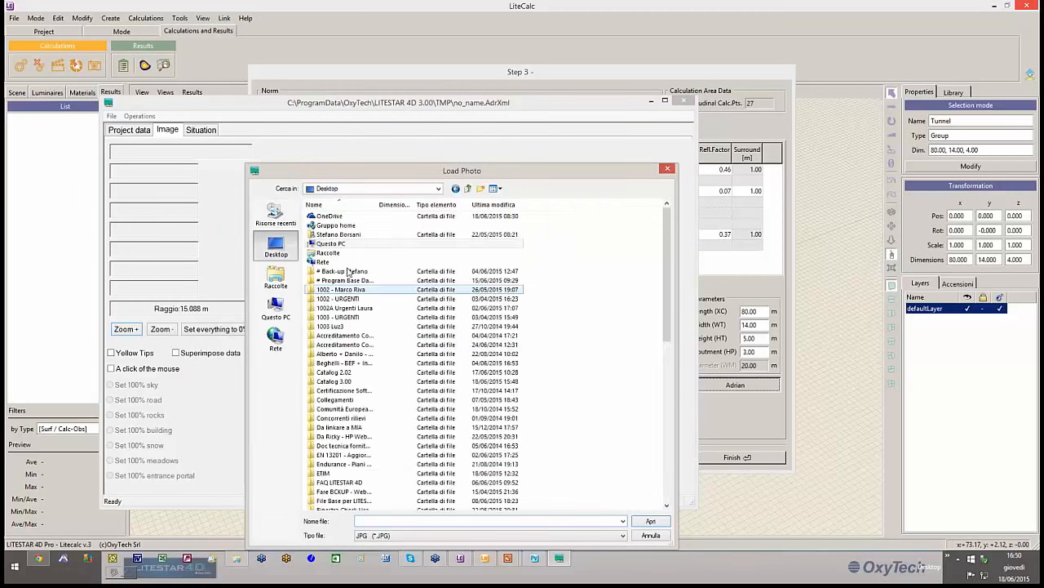
double_click(342, 280)
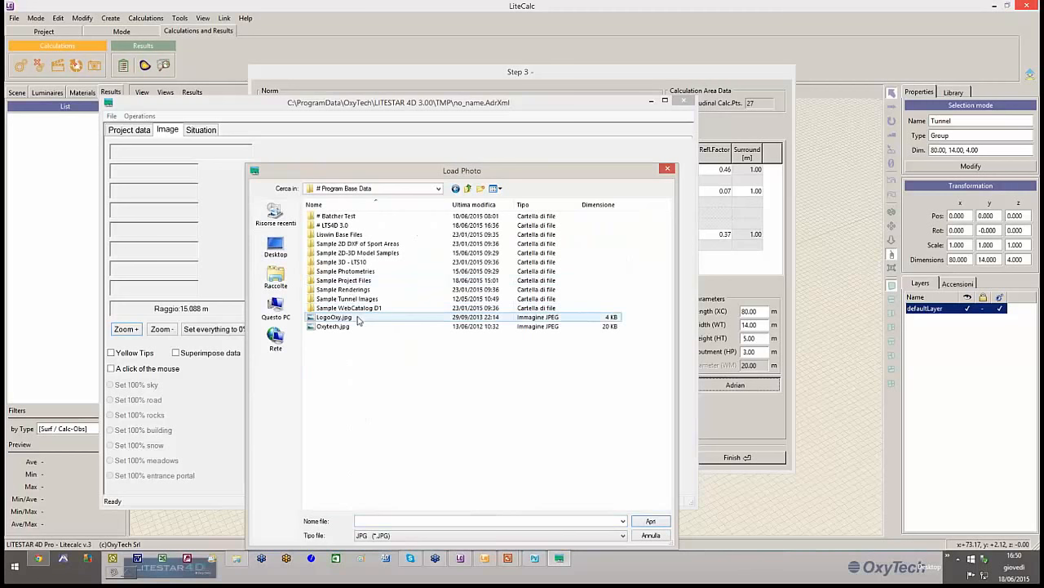
double_click(355, 300)
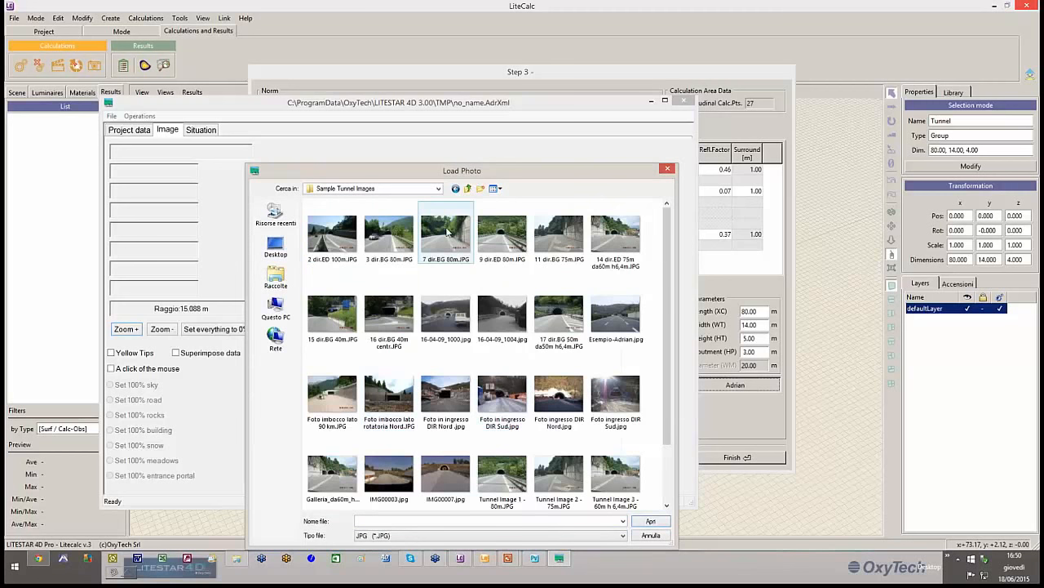
click(445, 236)
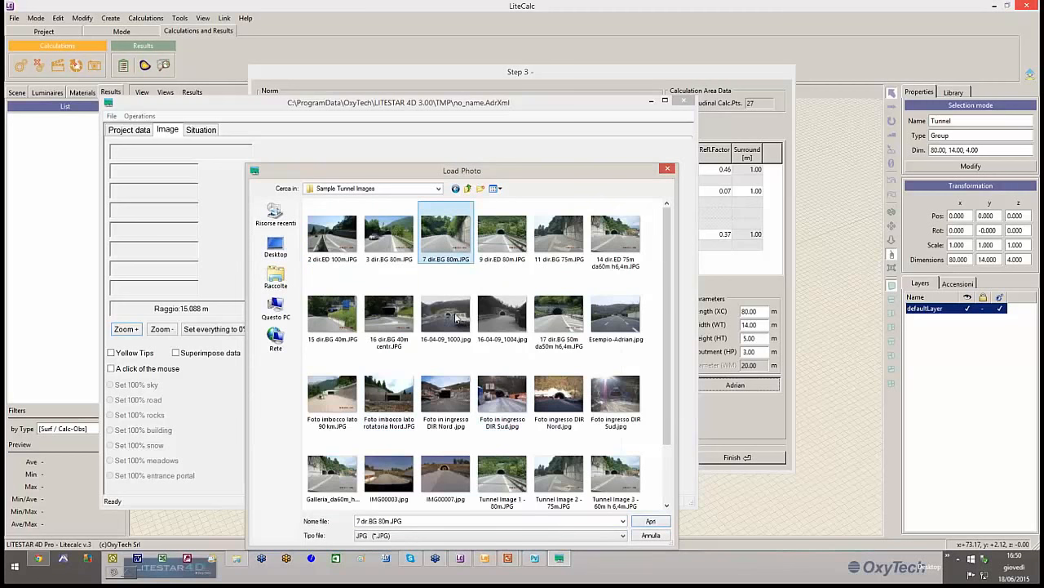
click(651, 520)
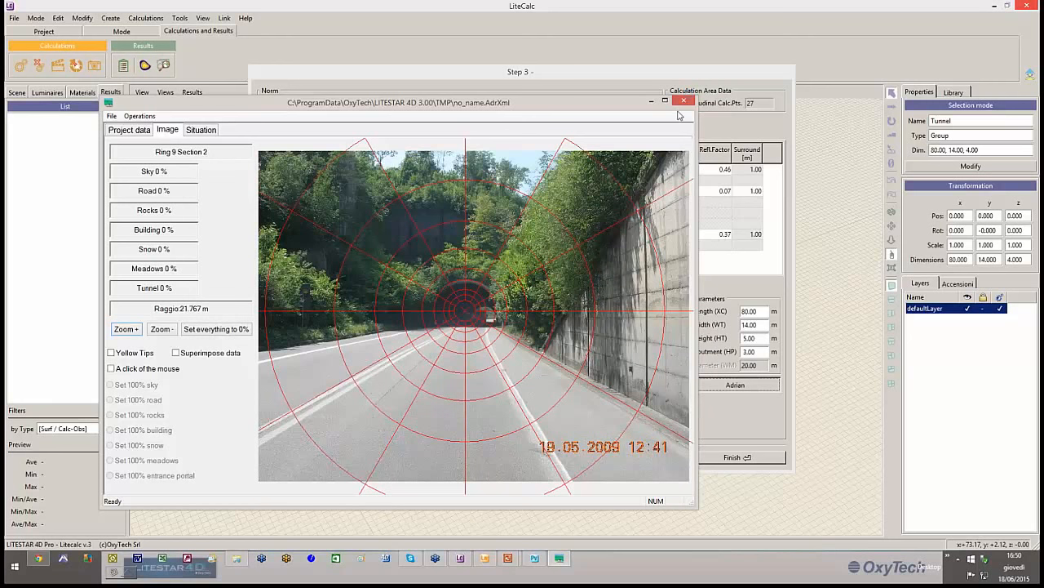
Step: Set the luminance curve in the project data to Fixed Lth with a fixed Le of 190
click(128, 130)
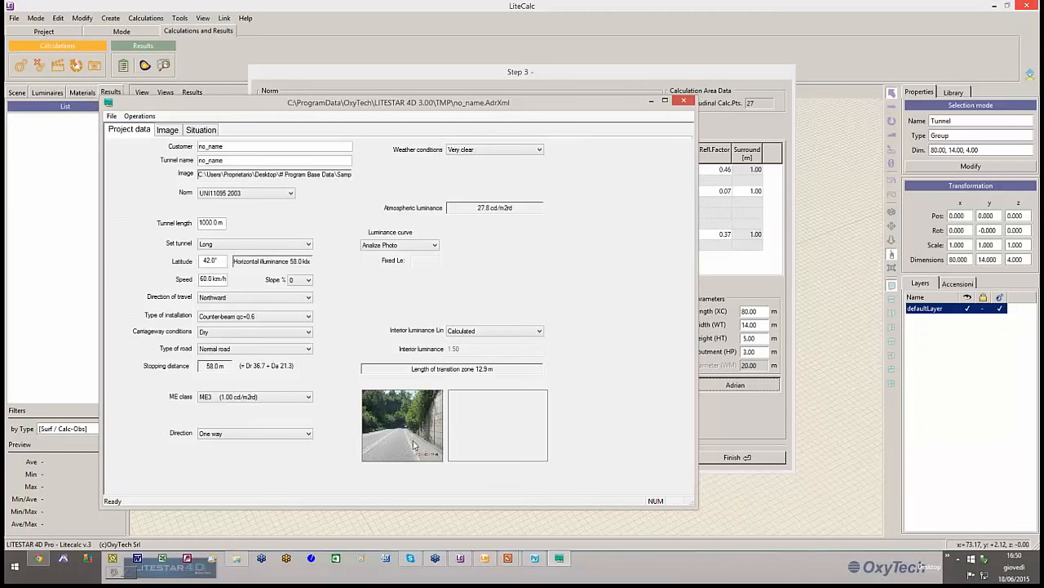
click(436, 246)
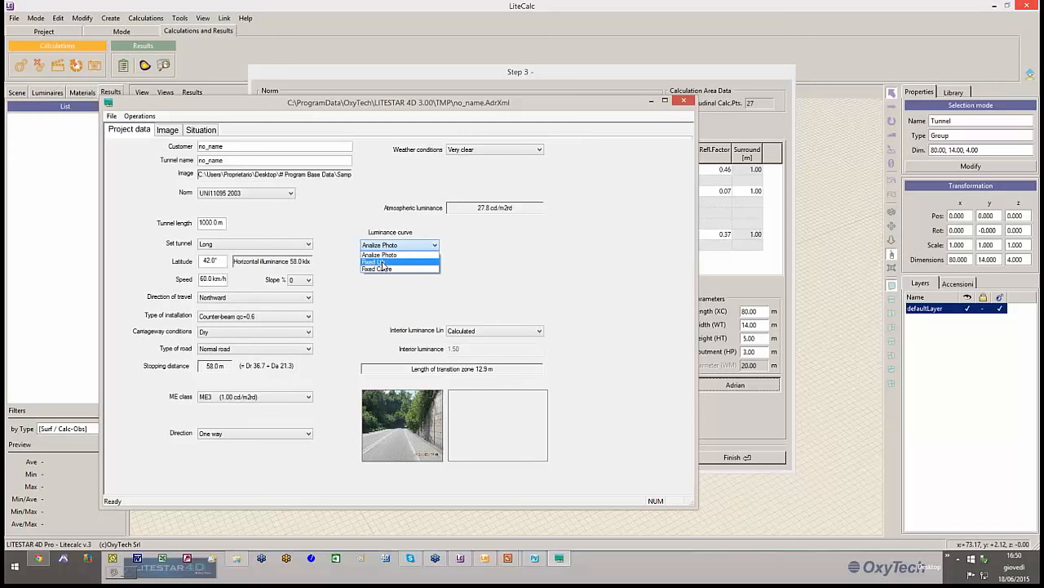
click(380, 263)
double_click(417, 259)
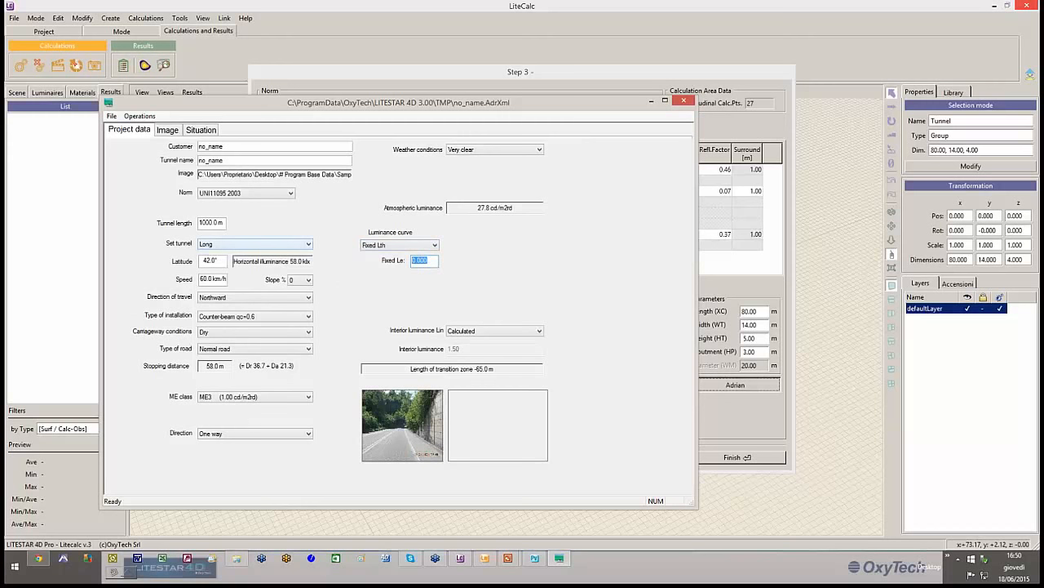
text(190)
key(Tab)
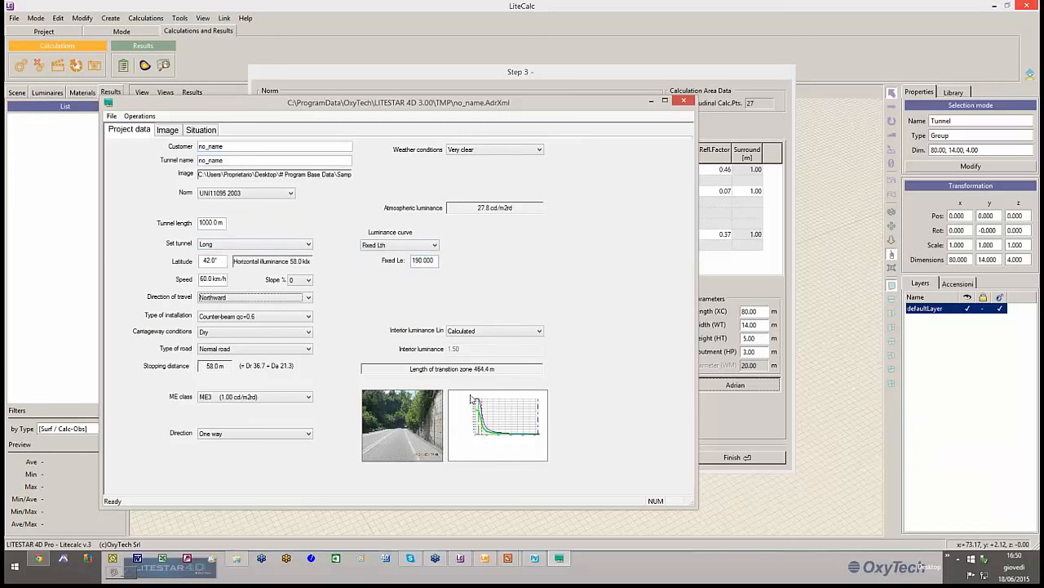
Step: Examine the luminance curve graph of the STANDARD situation and close the Adrian window
click(199, 130)
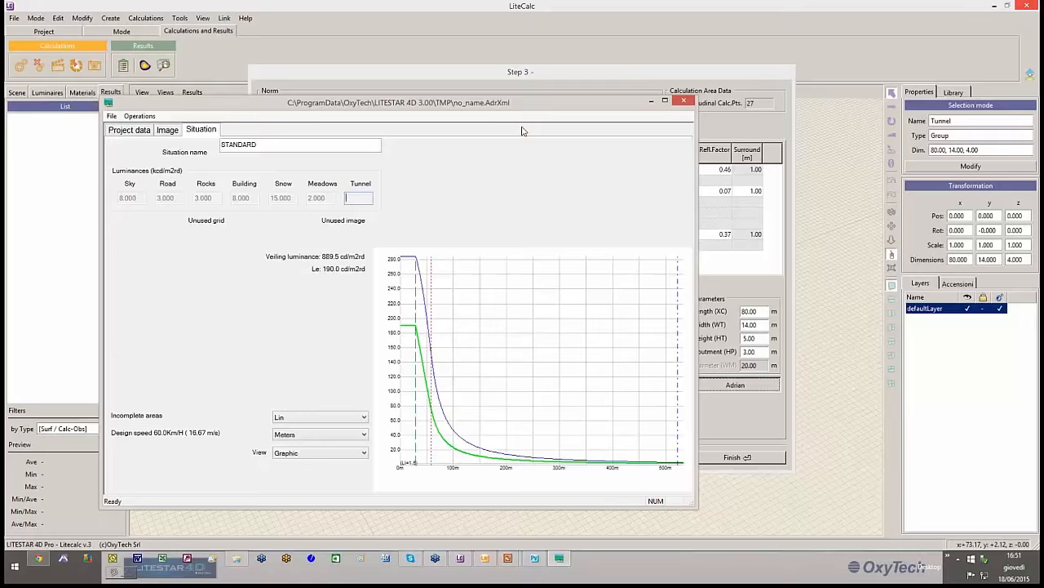
drag(522, 107, 905, 253)
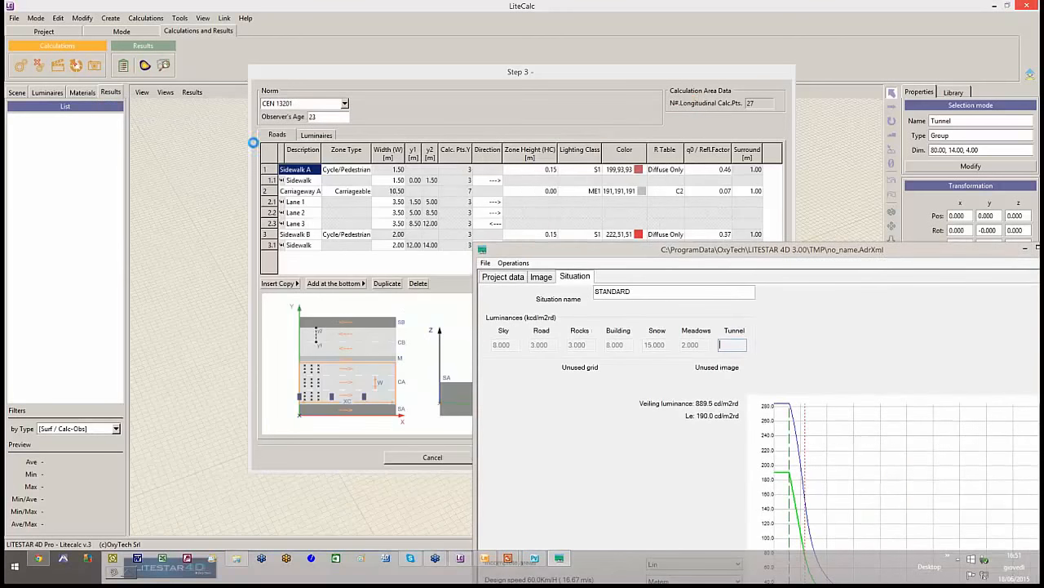
drag(629, 254, 462, 81)
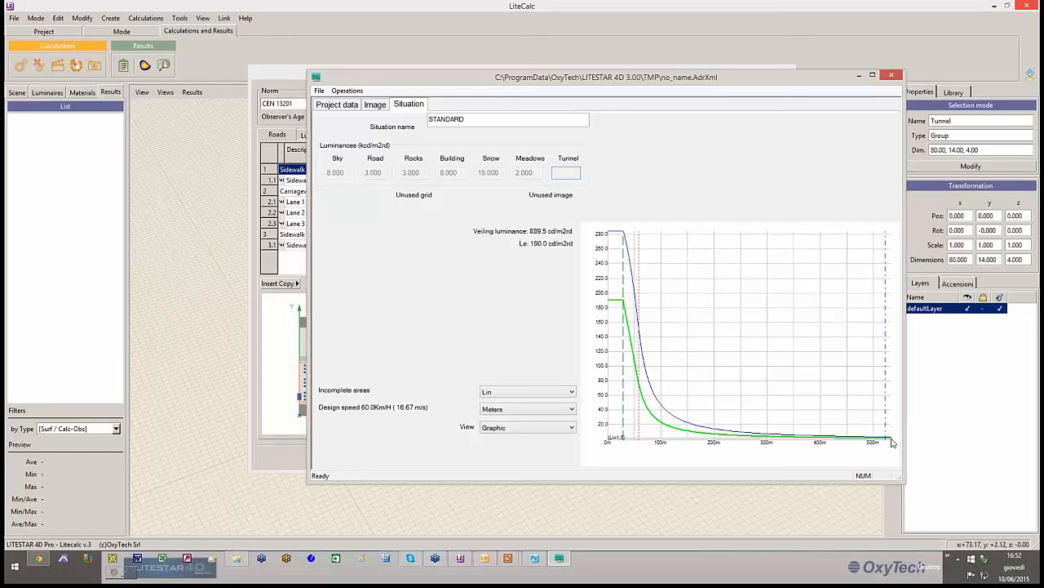
click(891, 75)
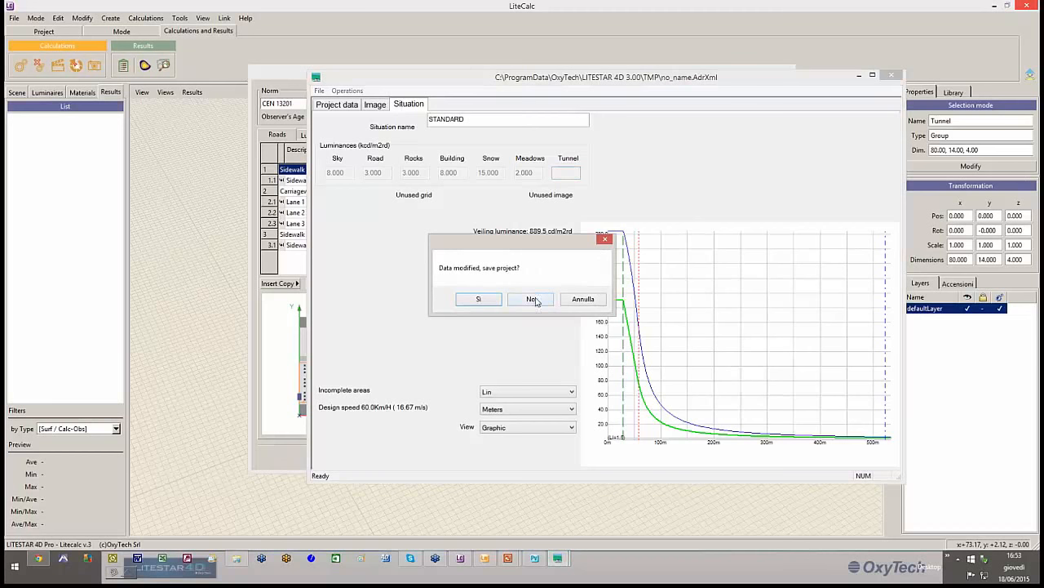
Step: Close the Adrian veiling luminance window and finish the tunnel wizard to generate the tunnel
click(480, 302)
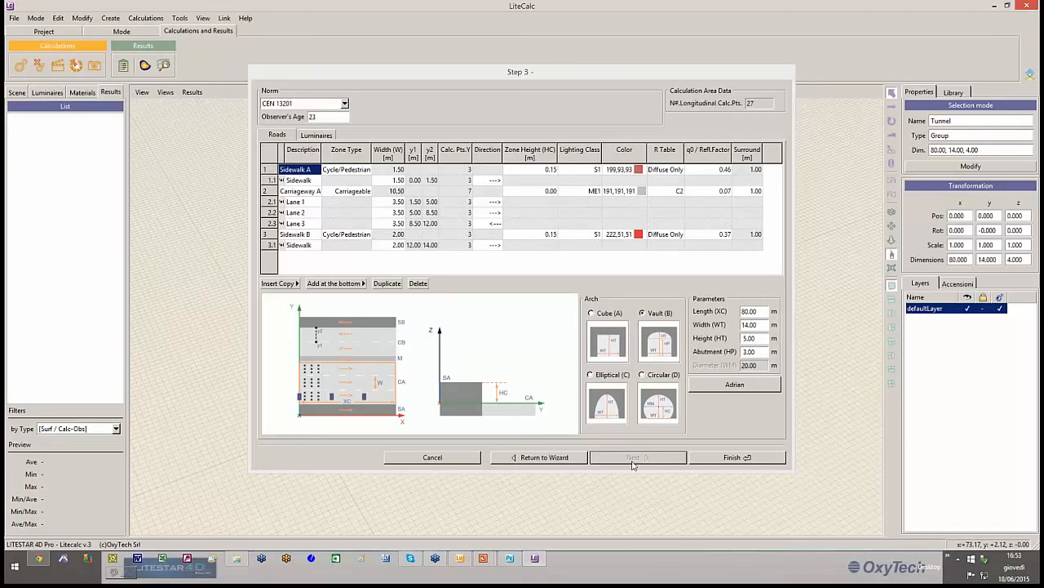
click(729, 459)
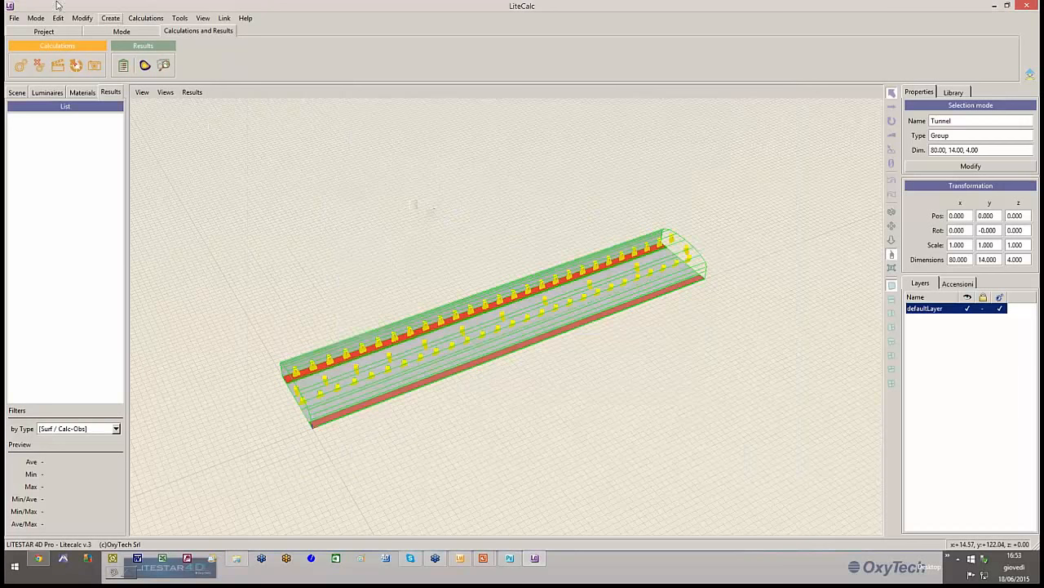
Step: Start a new empty project in place of the tunnel project
click(44, 31)
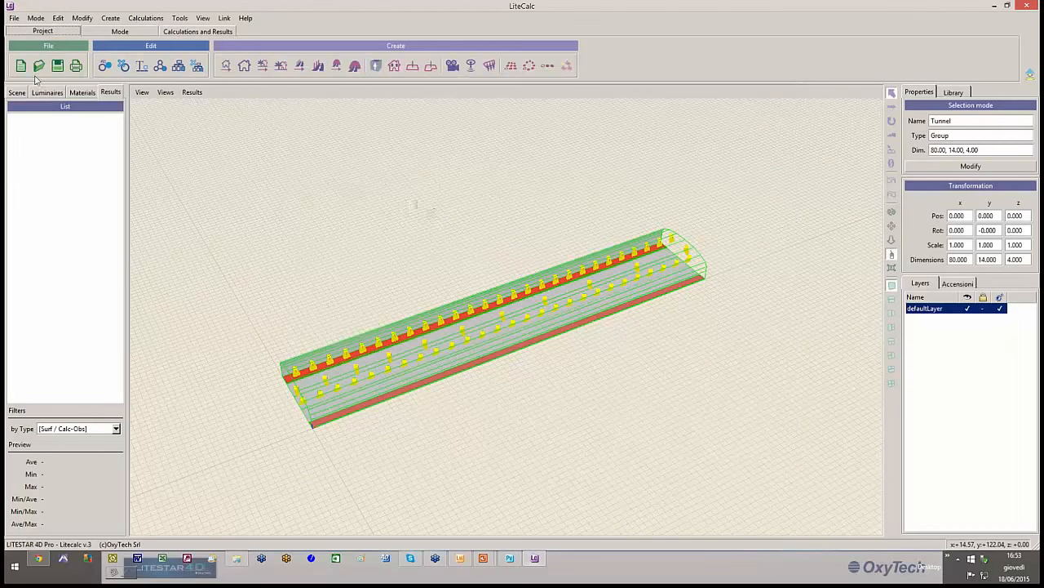
click(21, 65)
click(521, 302)
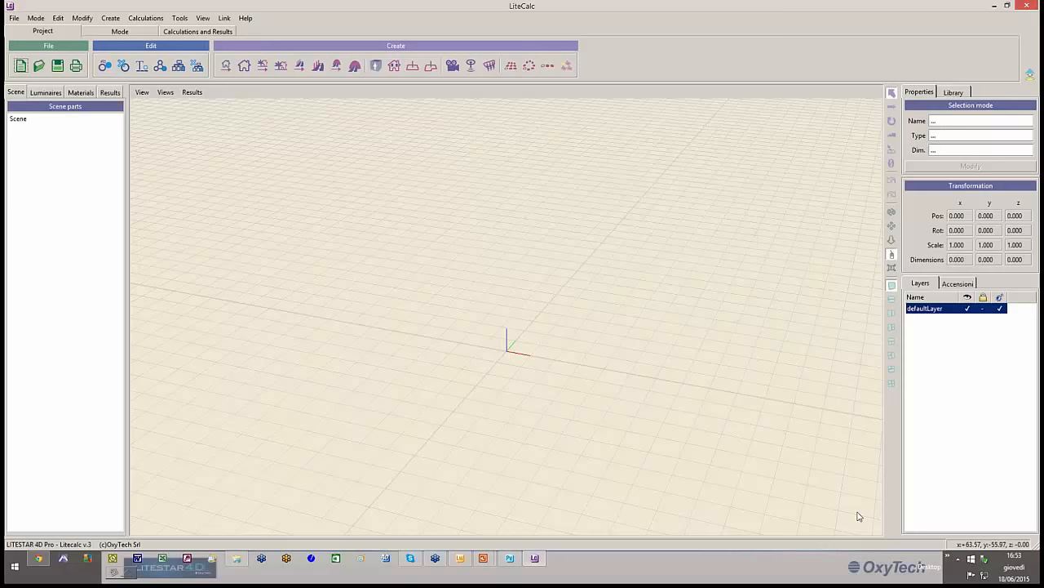
Step: Open the sample project Interior for Switchings.prj and bring the room's interior into close view
click(38, 66)
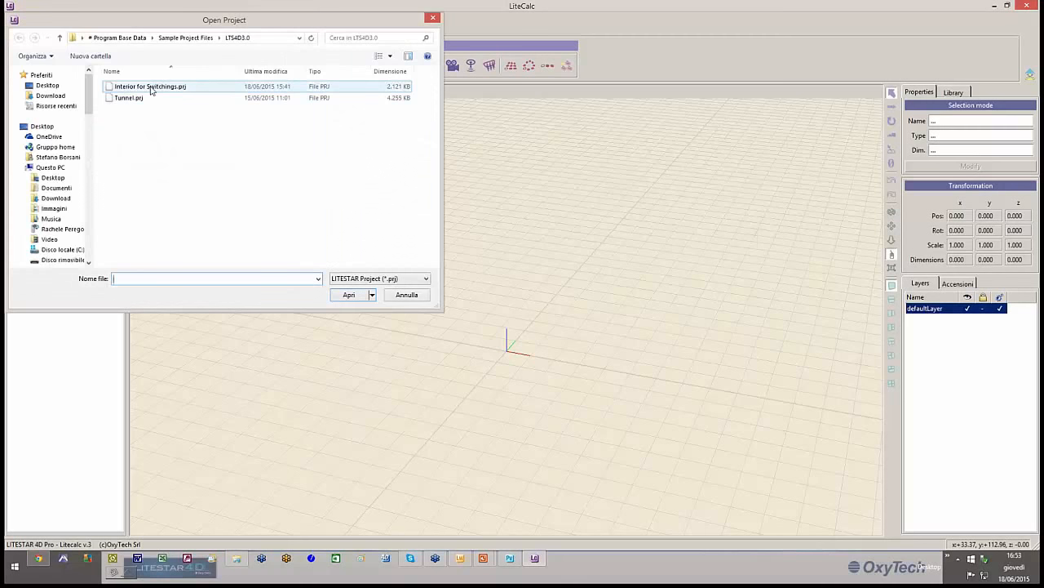
double_click(150, 87)
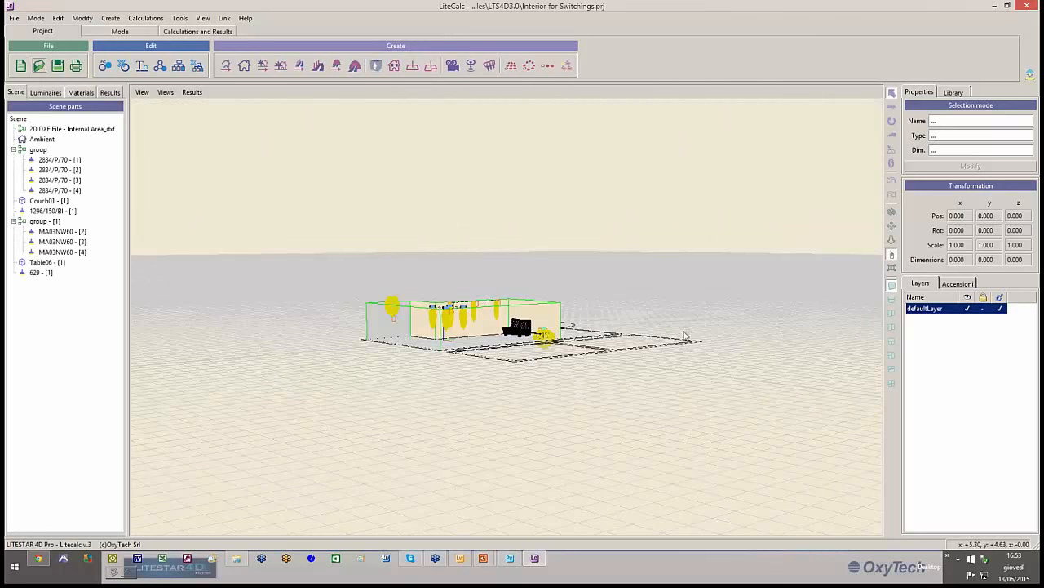
scroll(544, 341, up, 5)
middle_drag(497, 344, 547, 383)
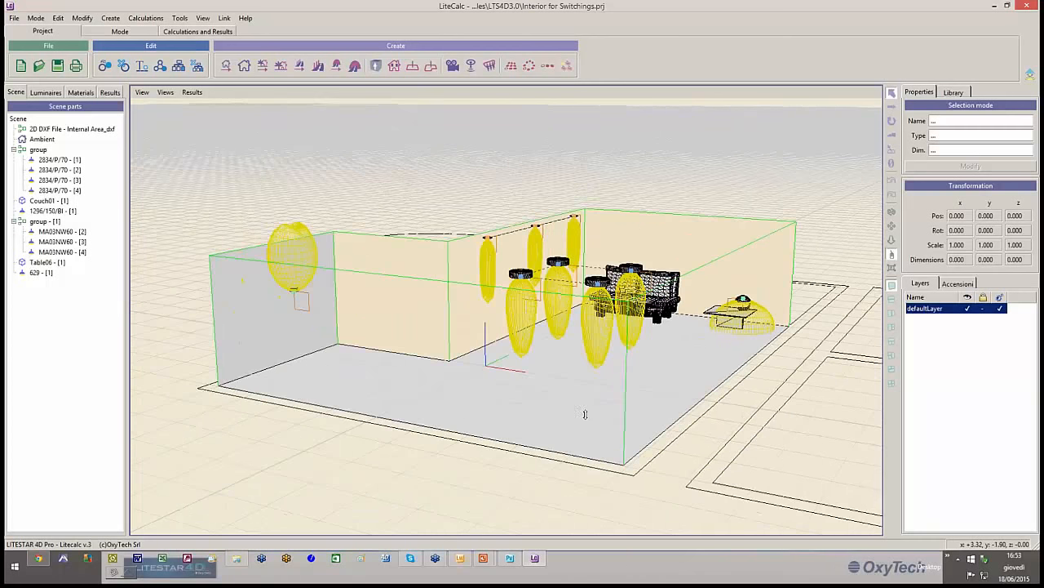
middle_drag(586, 416, 596, 394)
scroll(597, 394, up, 2)
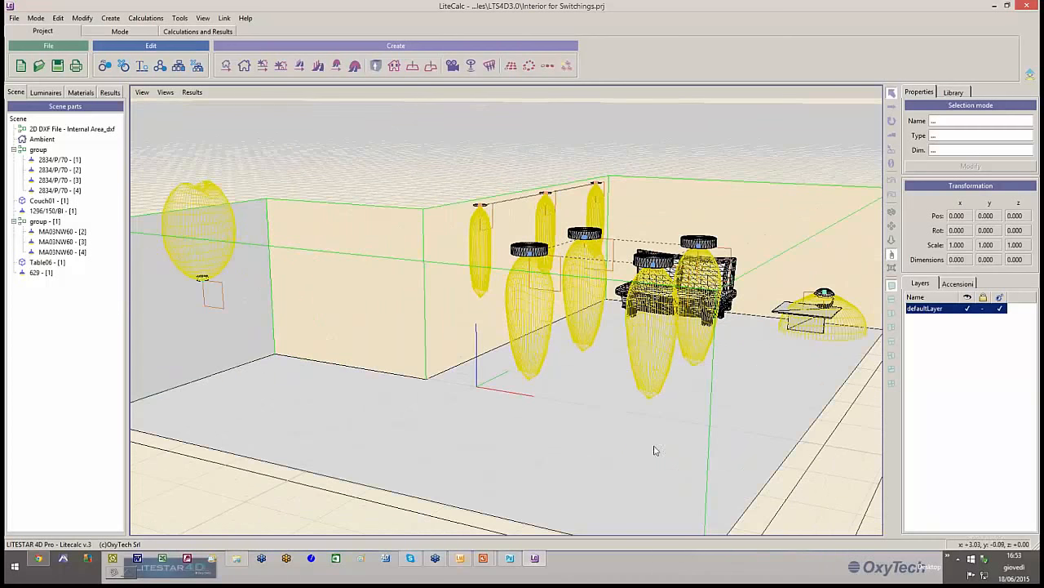
Step: Open the Ambient room in the Object Editor and enlarge the editor window to show all its surfaces
click(35, 141)
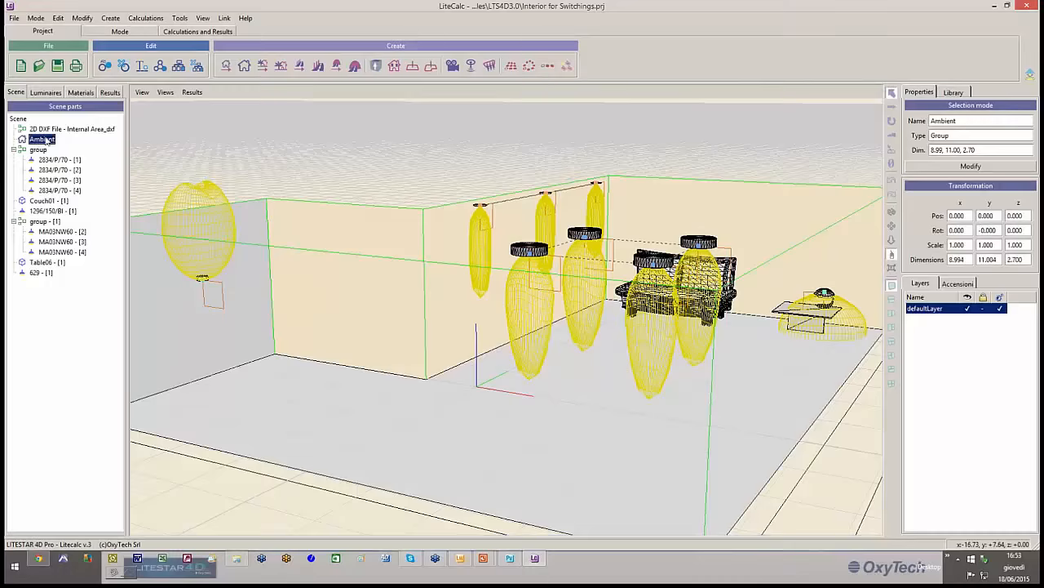
right_click(47, 142)
click(69, 144)
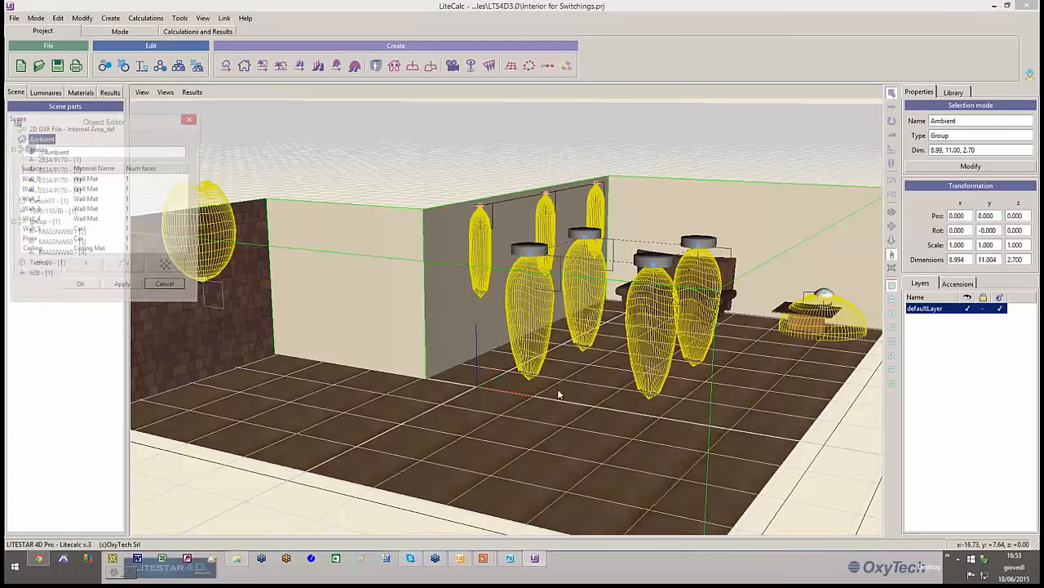
drag(164, 129, 372, 141)
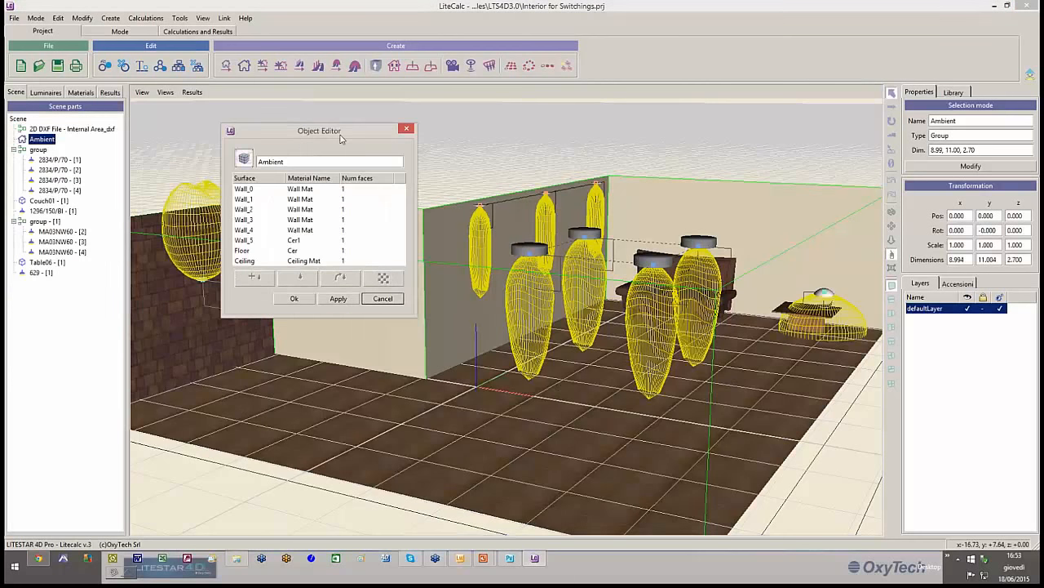
drag(412, 315, 481, 380)
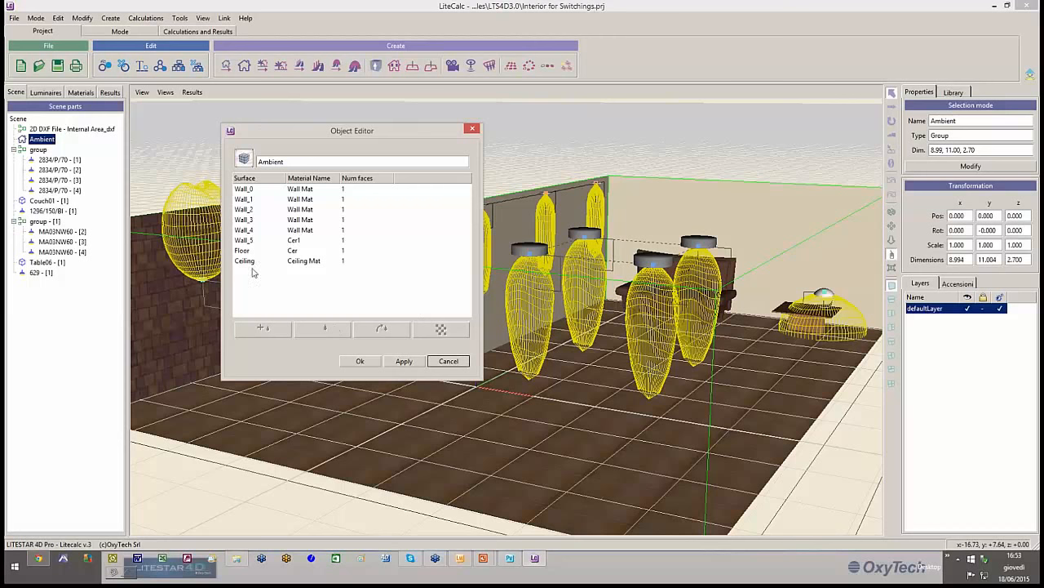
Step: Edit the Wall Mat material shared by Wall_0 to Wall_4, setting its type to Generic, diffuse to 73 and specular to 15
click(244, 210)
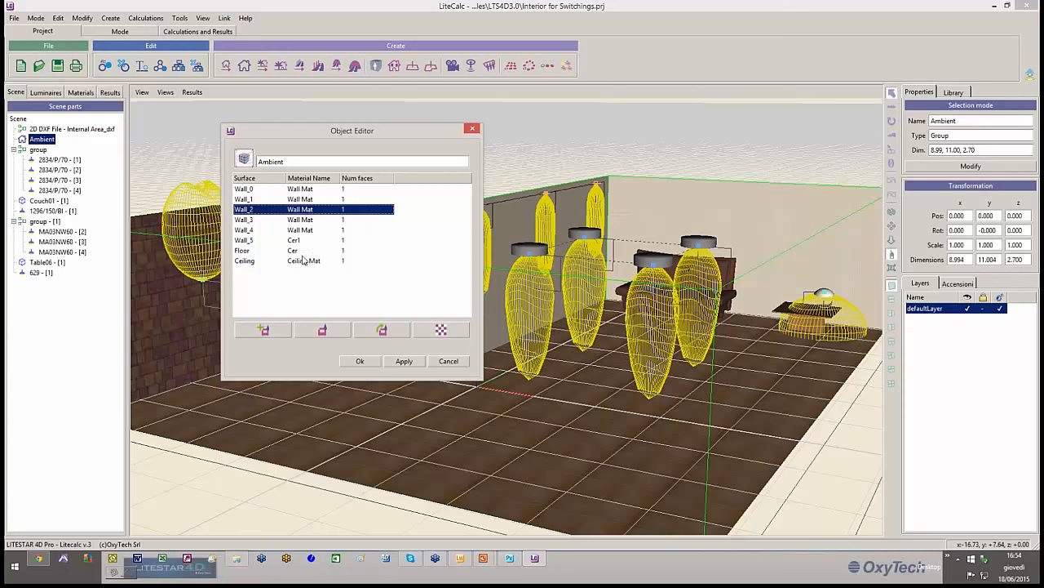
double_click(304, 189)
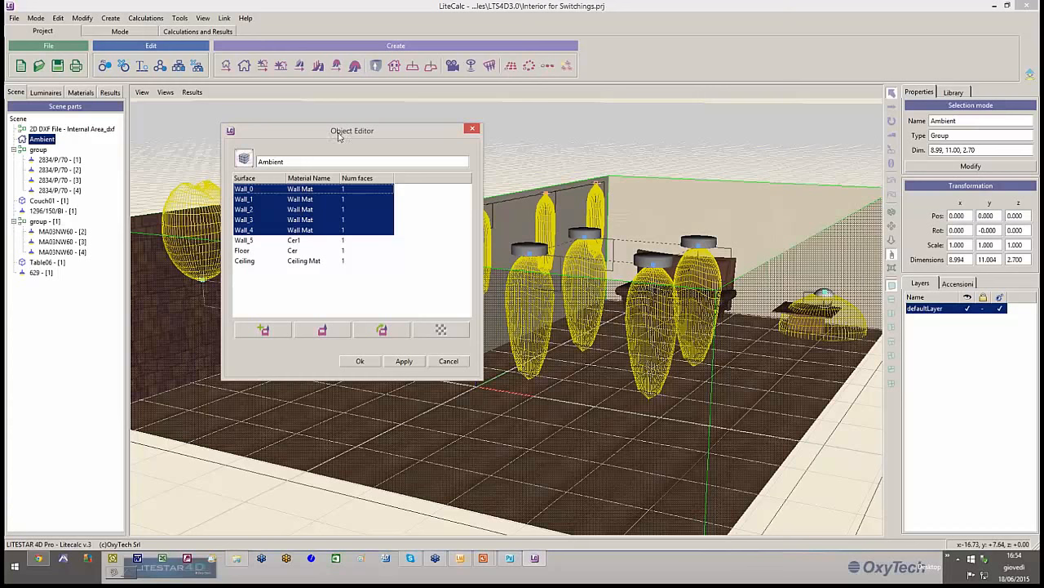
drag(339, 137, 380, 140)
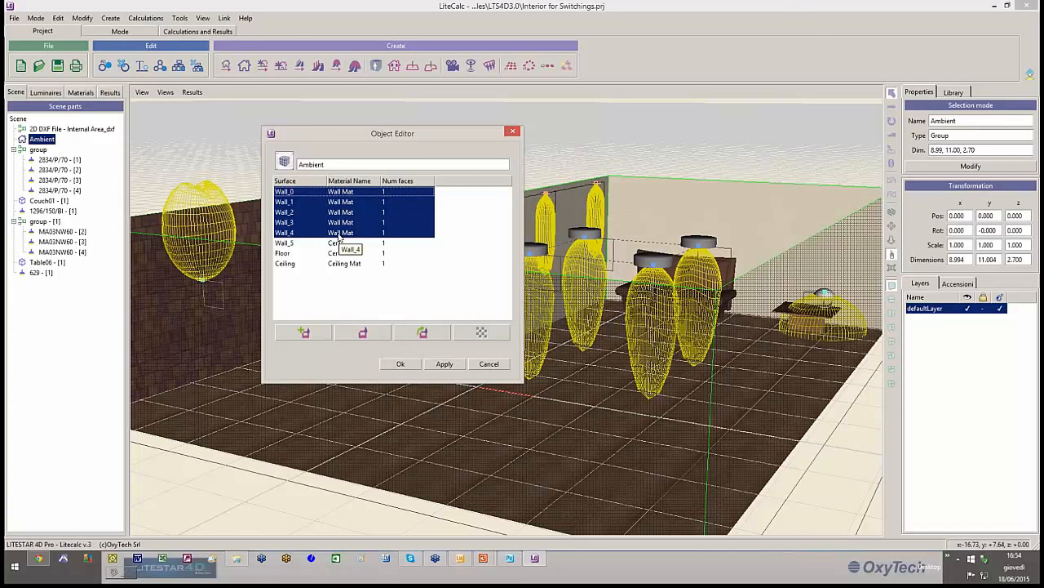
click(425, 333)
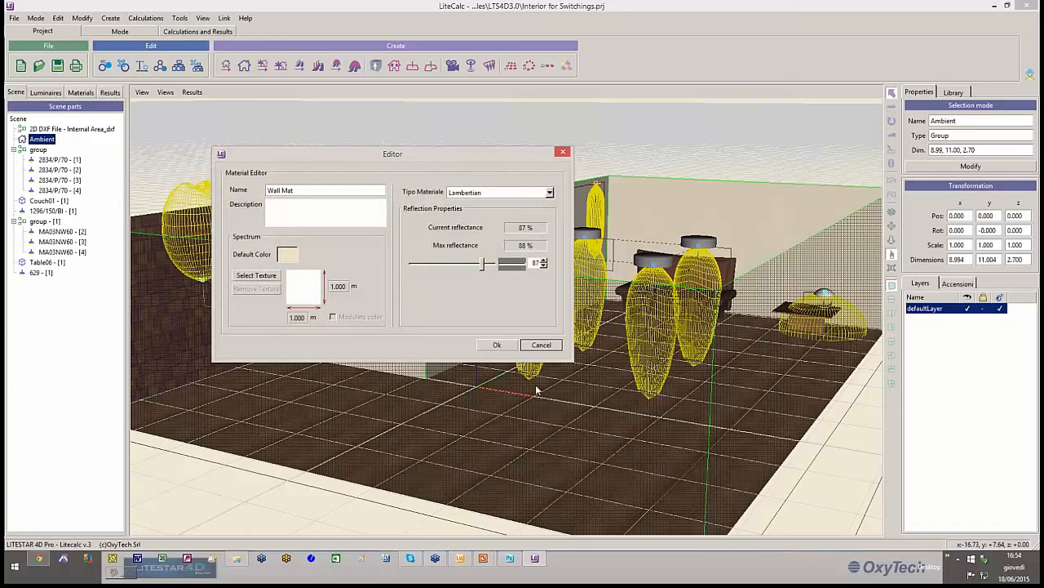
drag(393, 157, 569, 181)
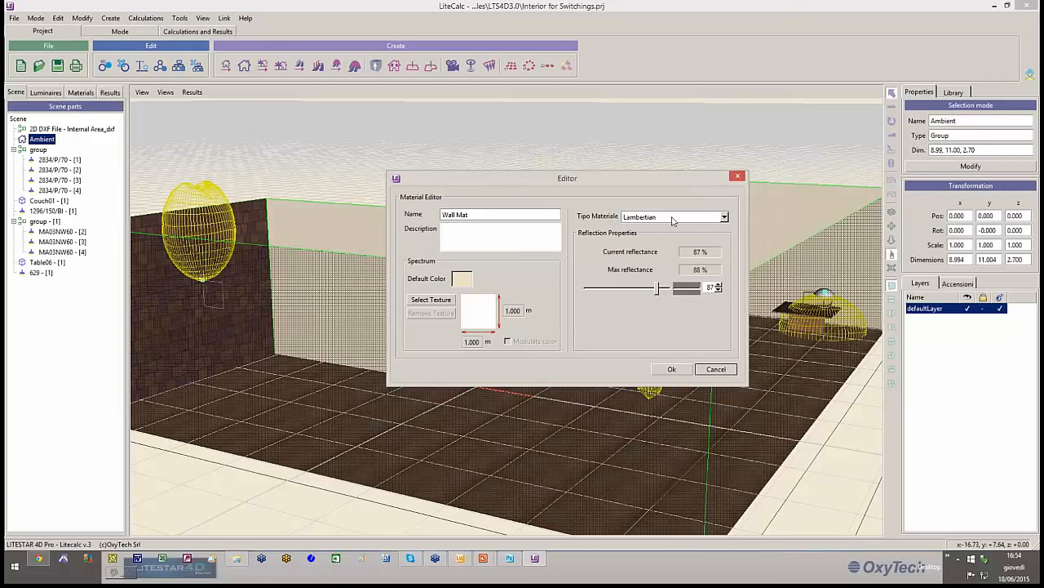
click(725, 217)
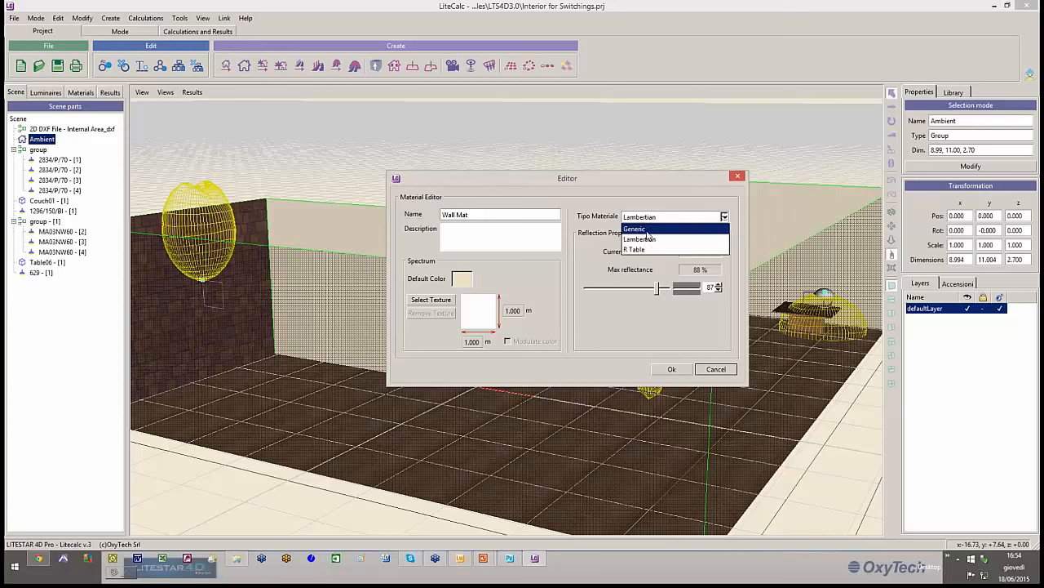
click(635, 249)
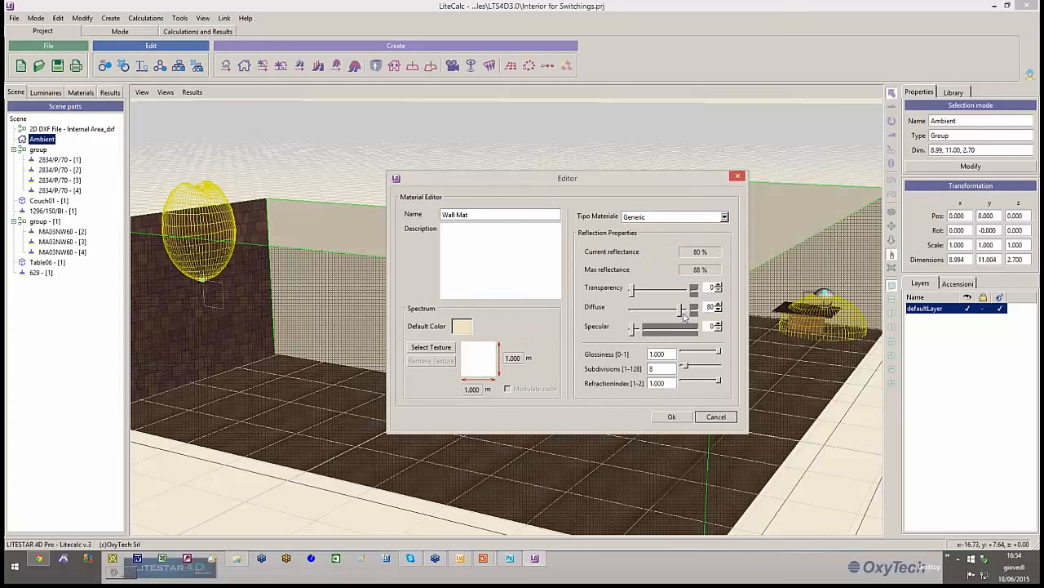
drag(679, 312, 641, 333)
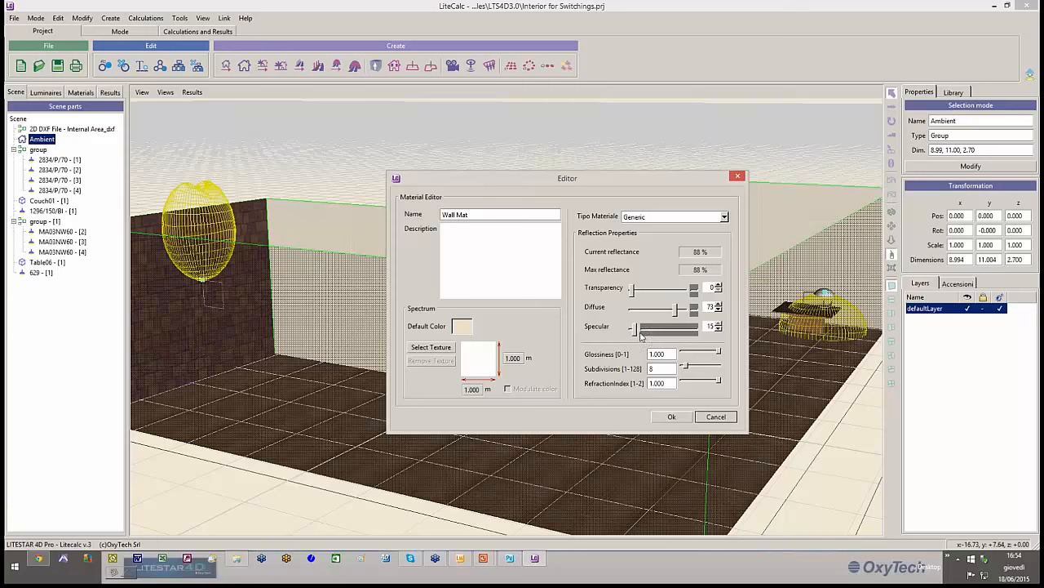
Step: Apply the Wood_10.bmp texture from the Wood folder to the wall material
click(430, 348)
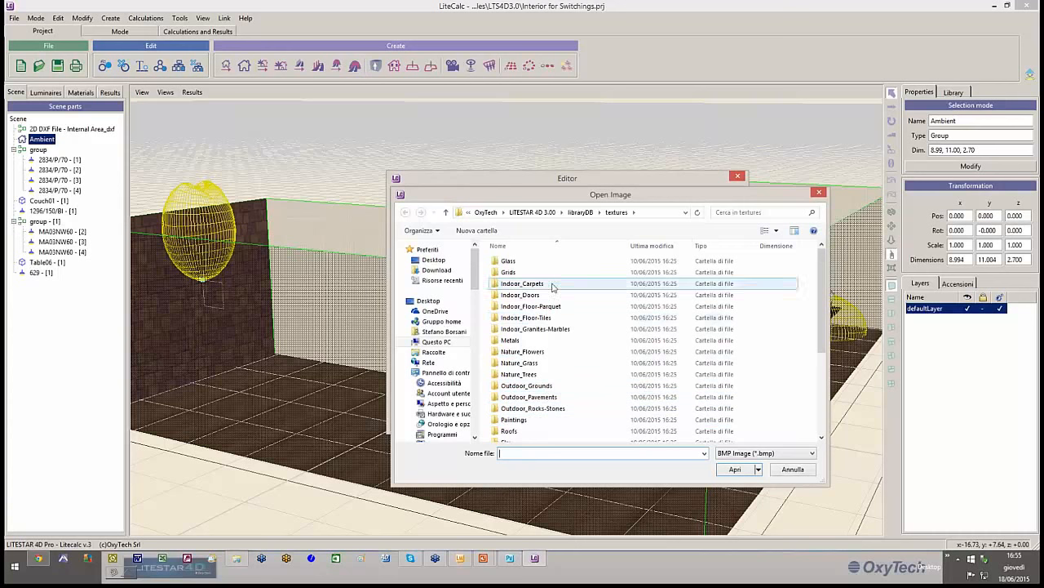
drag(819, 303, 832, 364)
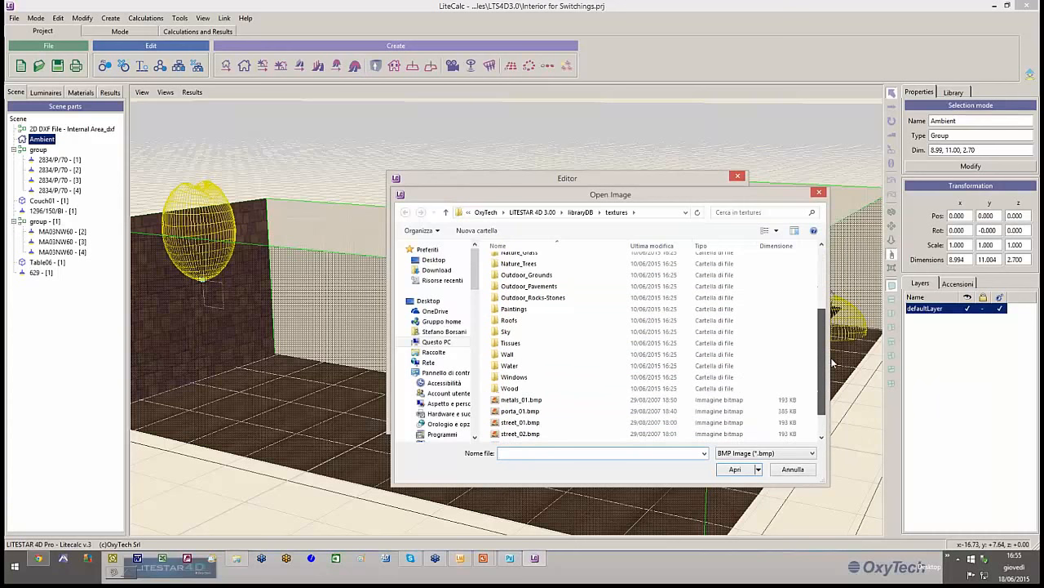
double_click(511, 389)
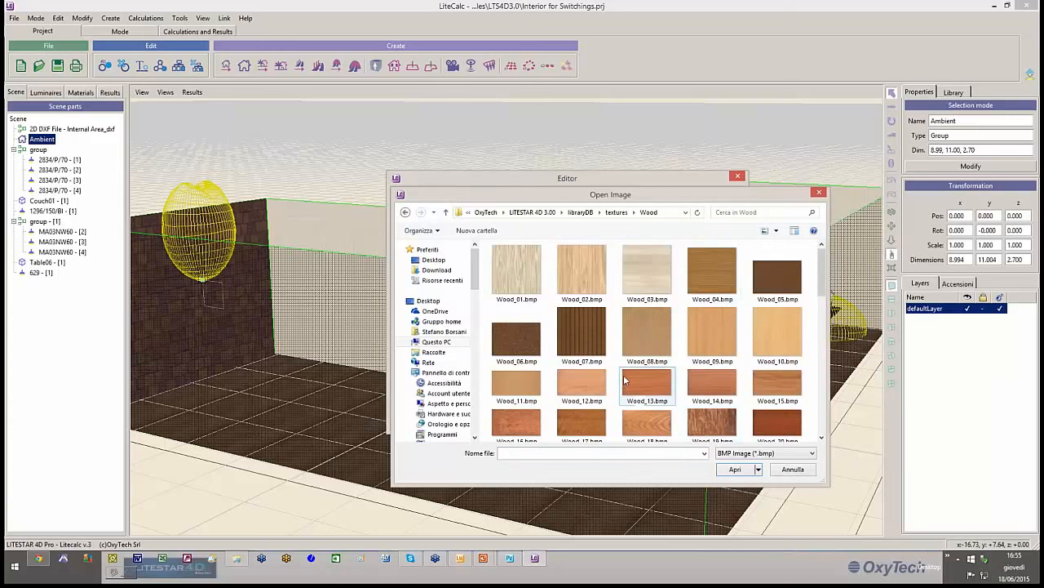
click(777, 333)
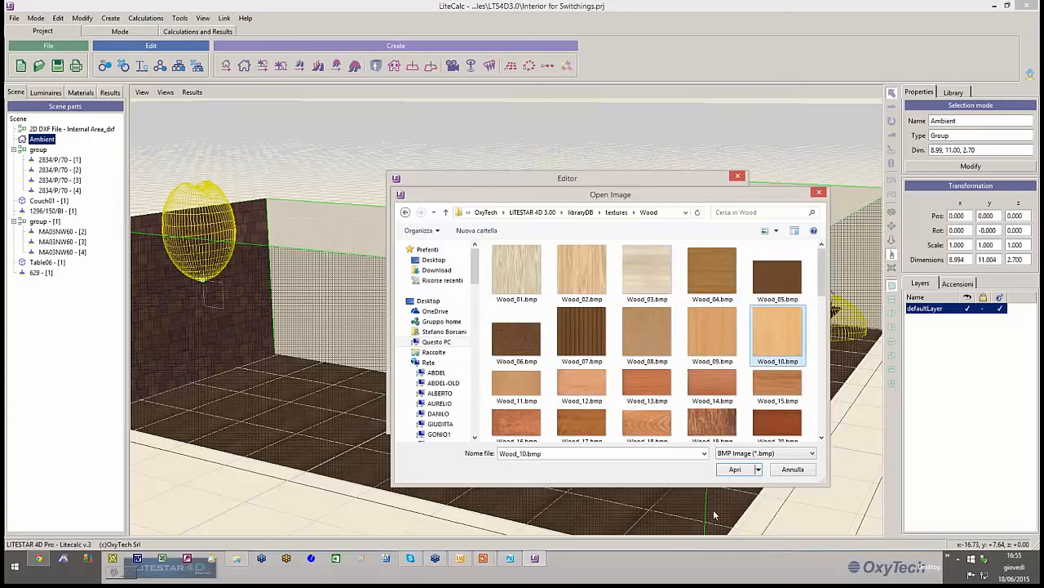
click(734, 470)
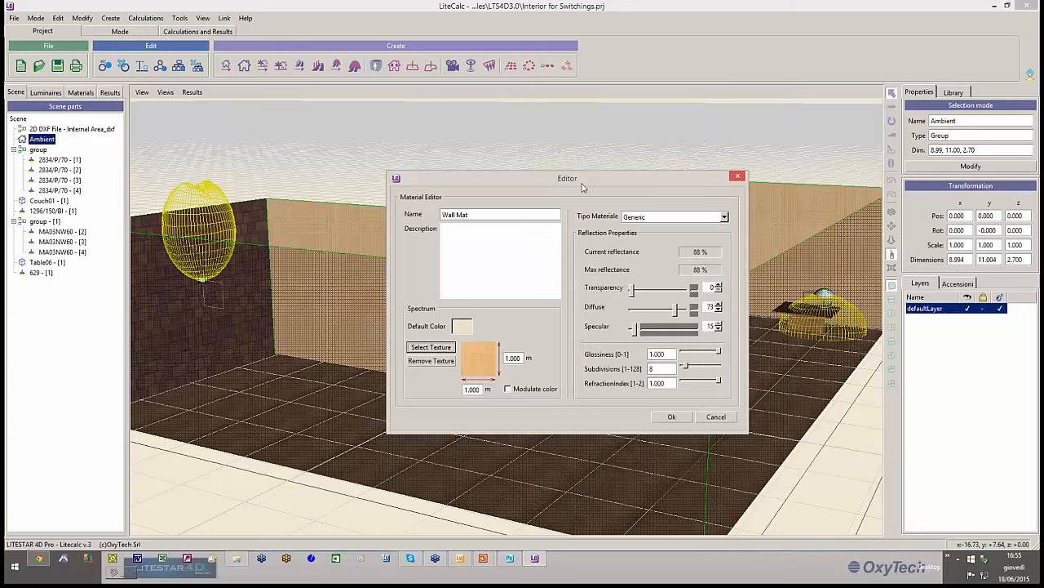
Step: Set the wall material's diffuse to 86 and specular to 2, and rename it "Wooden walls"
drag(584, 184, 245, 231)
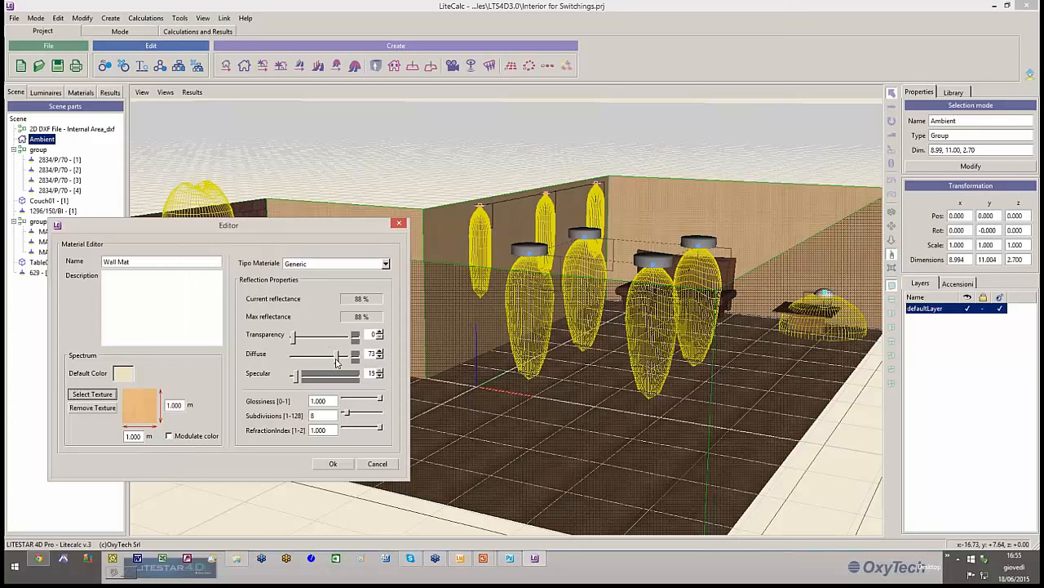
drag(337, 361, 345, 361)
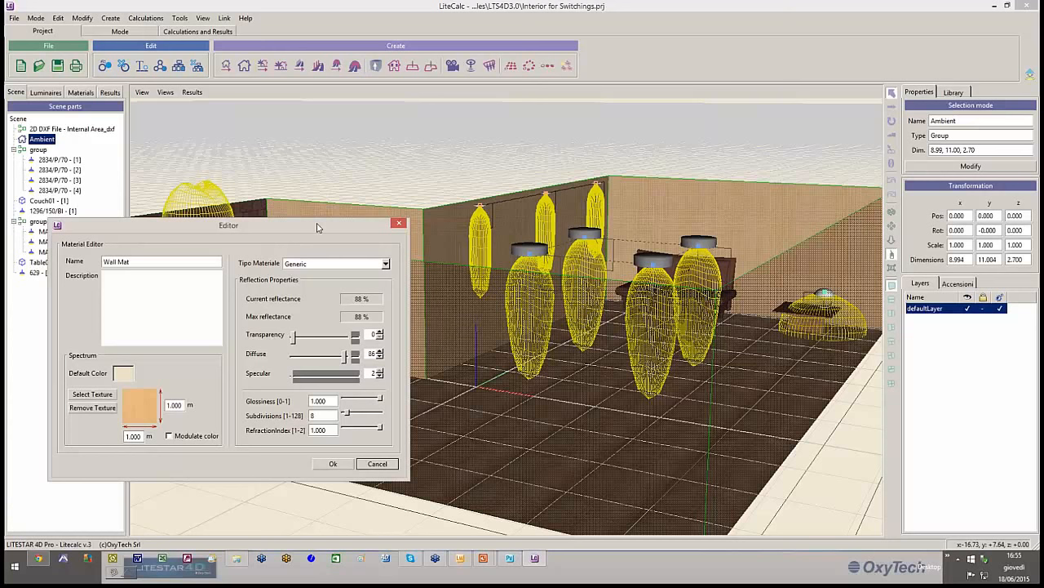
drag(320, 230, 524, 205)
drag(342, 238, 308, 238)
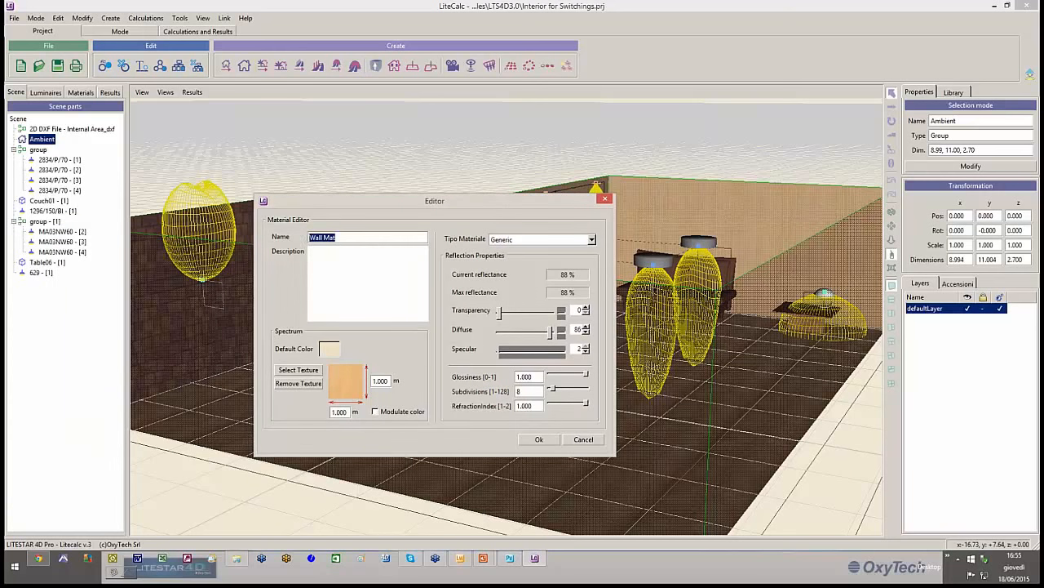
text(W)
click(540, 438)
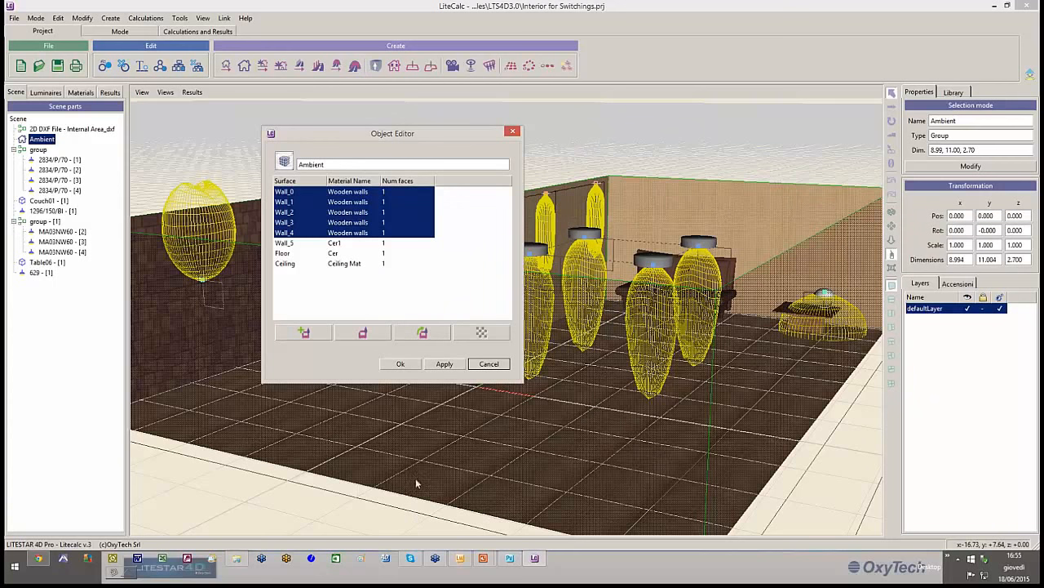
Step: View the list of existing materials that can be assigned to the selected walls
click(364, 333)
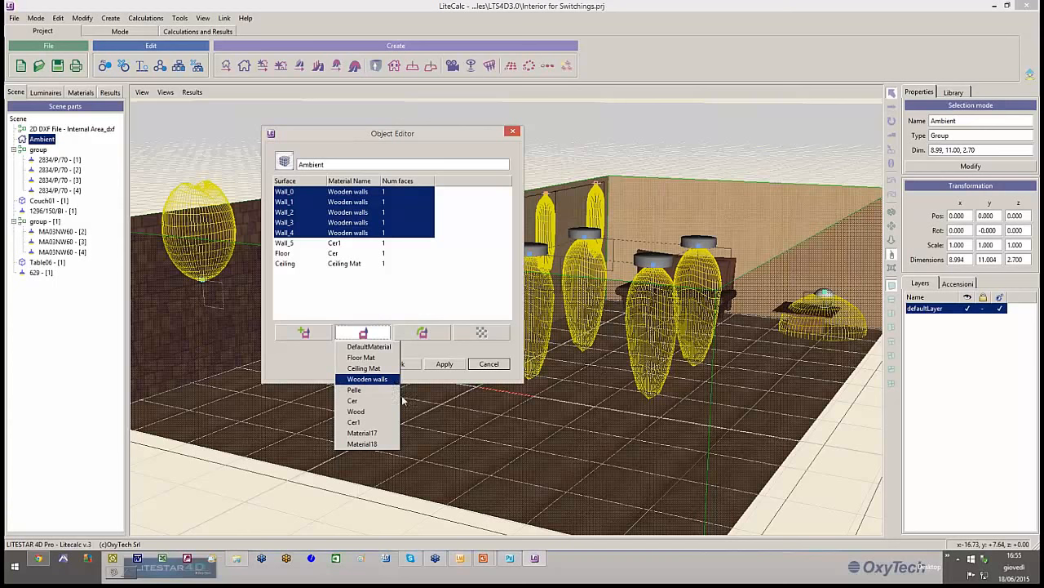
click(308, 364)
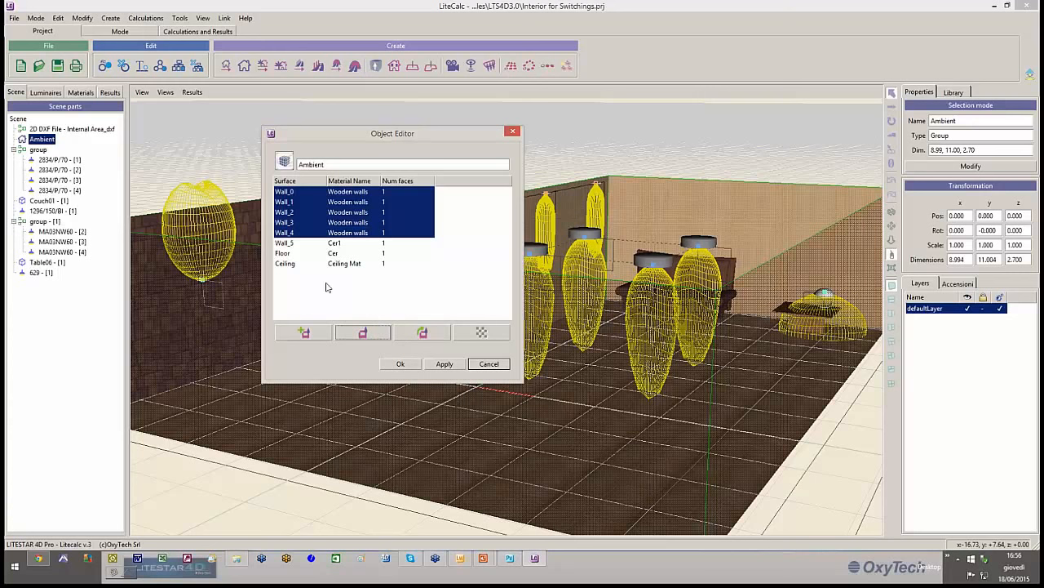
Step: Create a new material named "Ceiling material" for the Ceiling surface
click(346, 263)
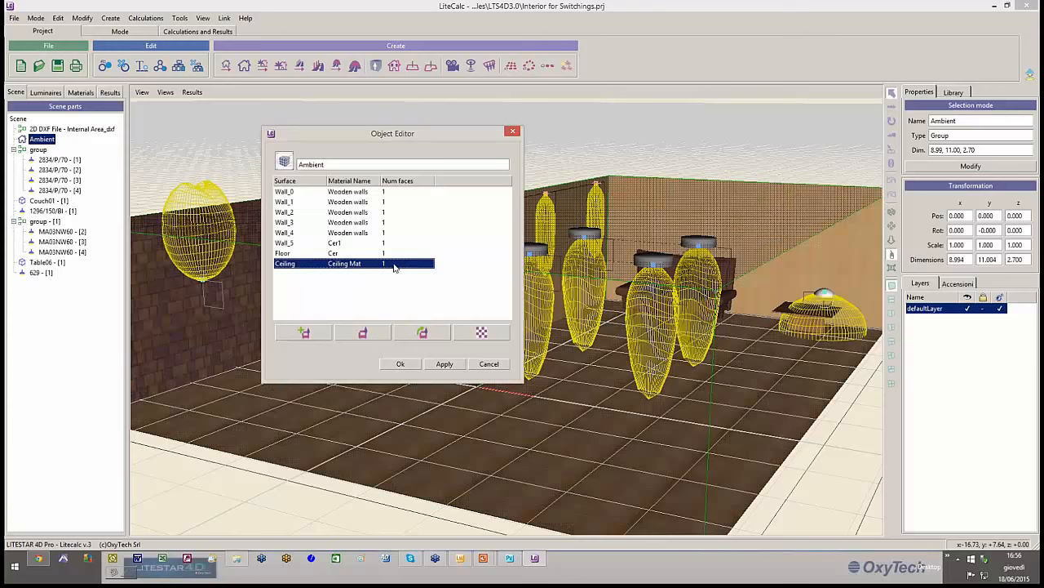
click(304, 333)
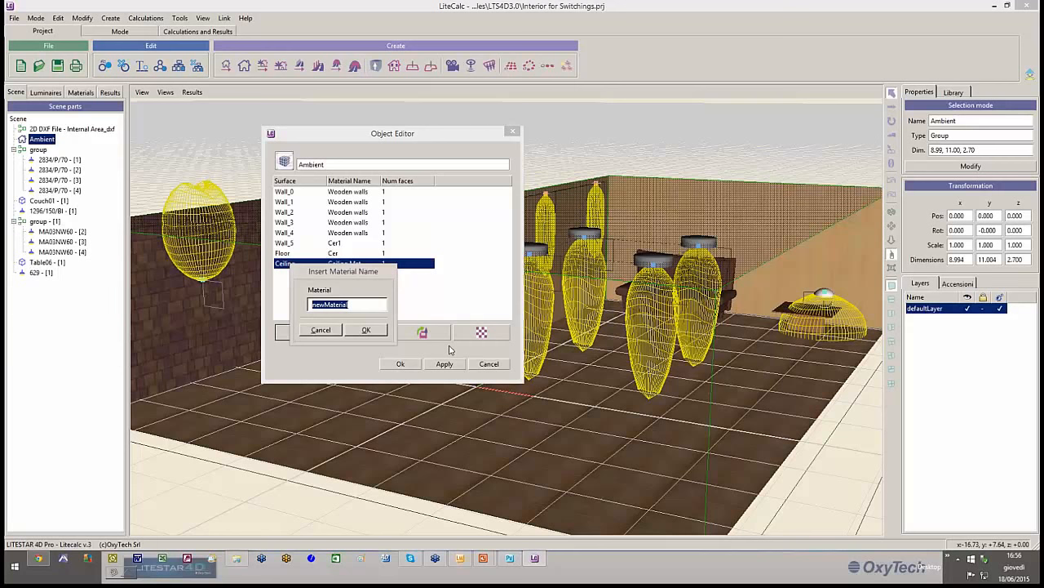
text(Ceiling mat)
drag(369, 270, 220, 313)
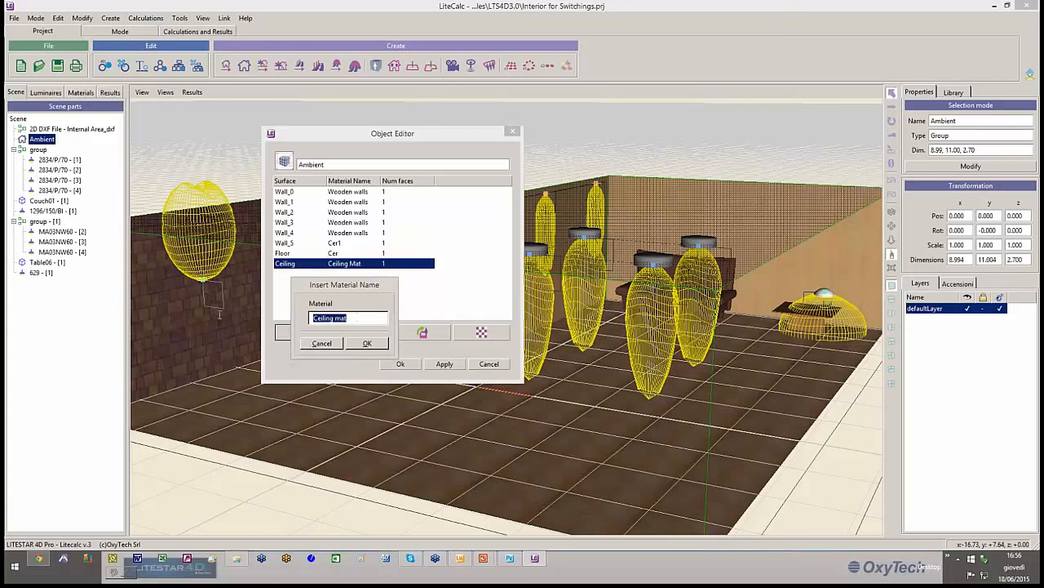
click(368, 318)
click(367, 342)
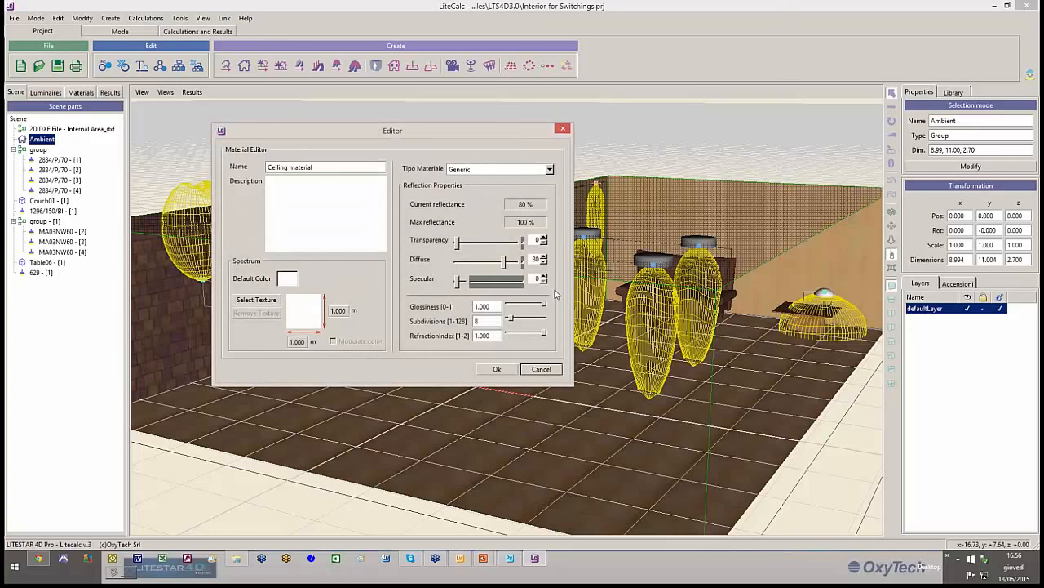
Step: Apply the Tiles_11.bmp texture from the Indoor_Floor-Tiles folder to the ceiling material
click(260, 299)
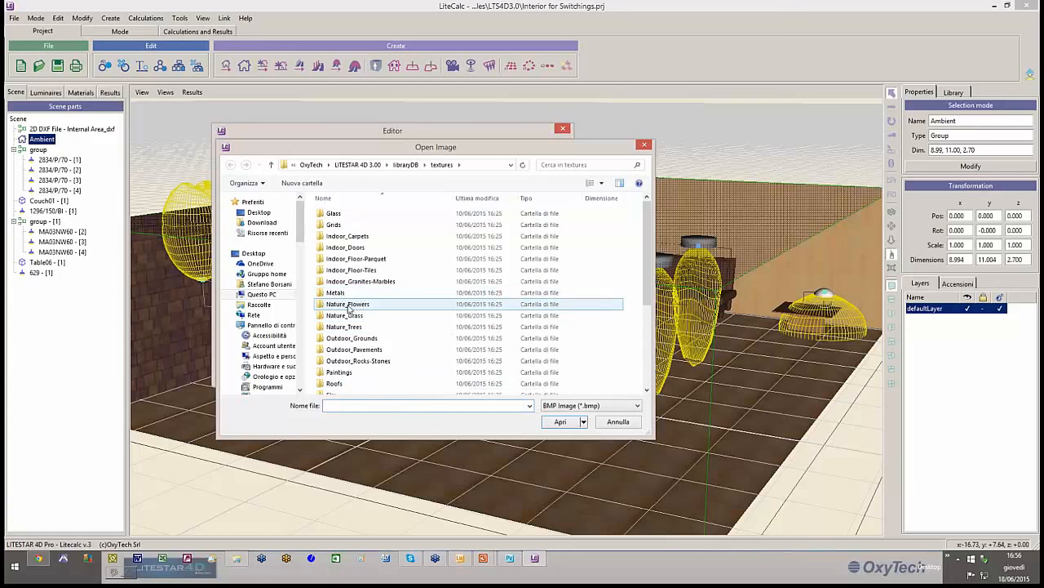
click(350, 305)
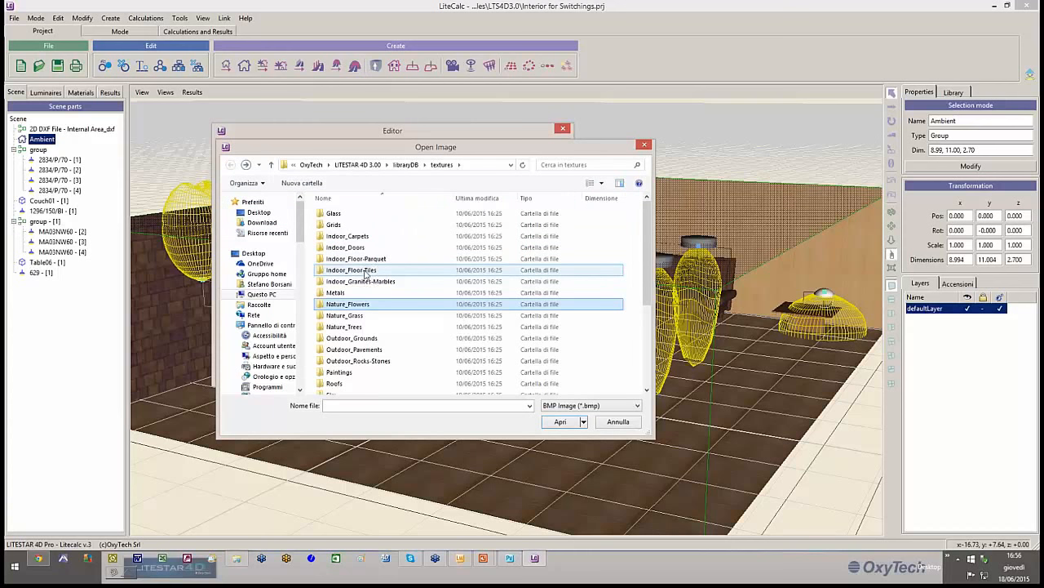
double_click(367, 274)
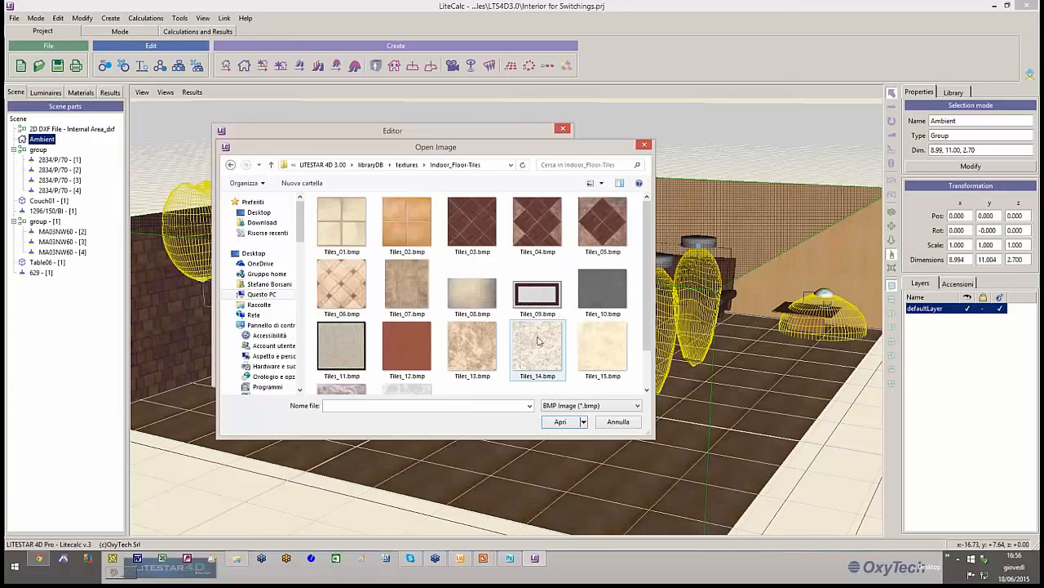
click(328, 349)
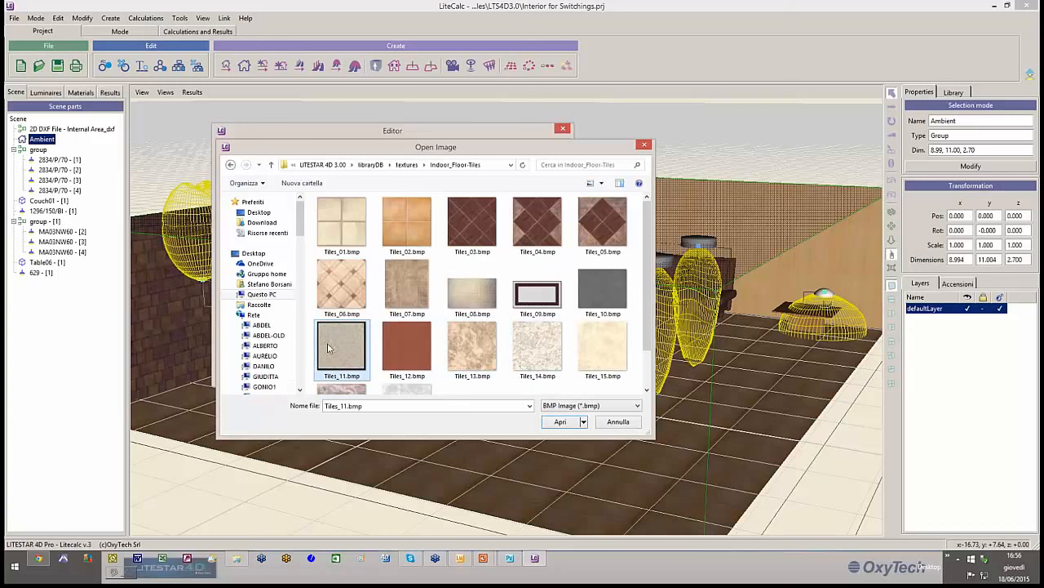
click(560, 422)
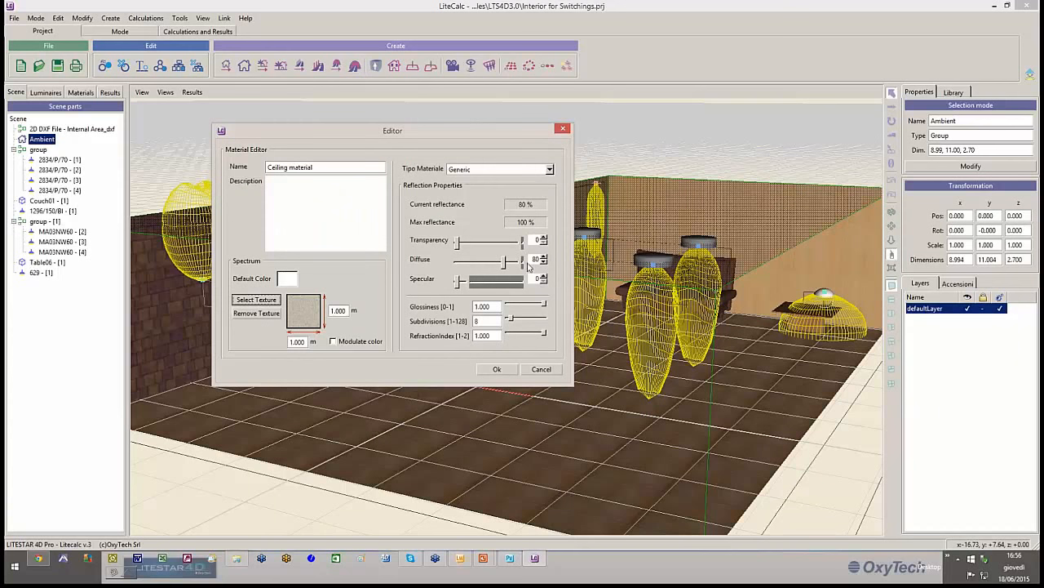
Step: Set the ceiling material's diffuse to 43 and specular to 57, and accept the material for the room
drag(505, 263, 492, 290)
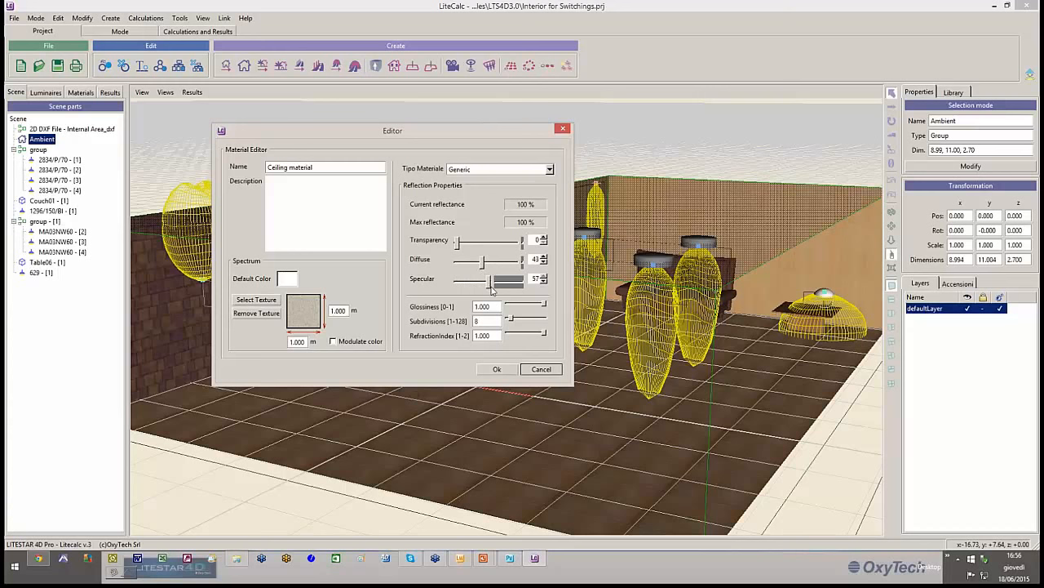
click(500, 370)
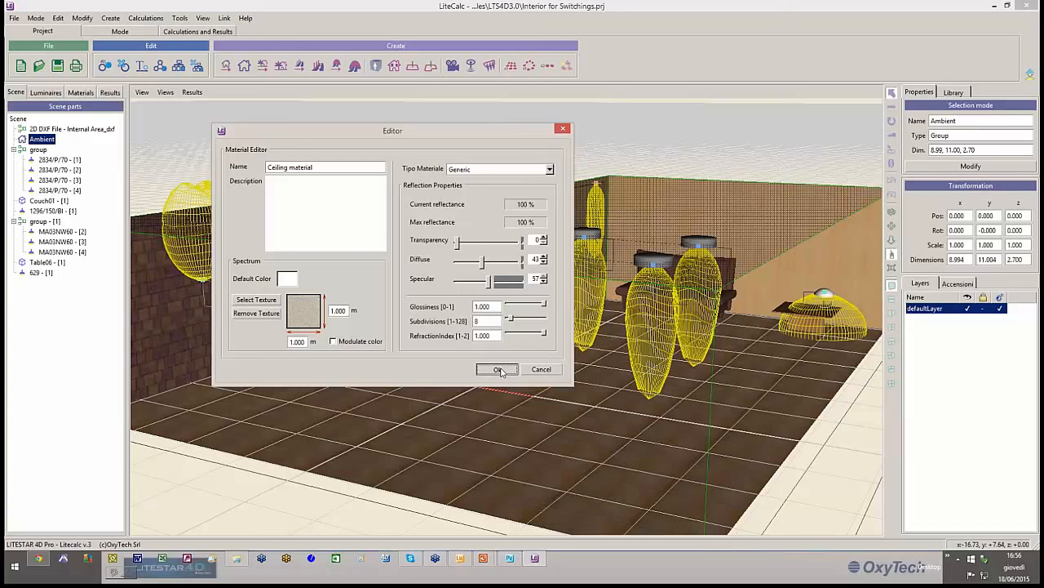
click(401, 362)
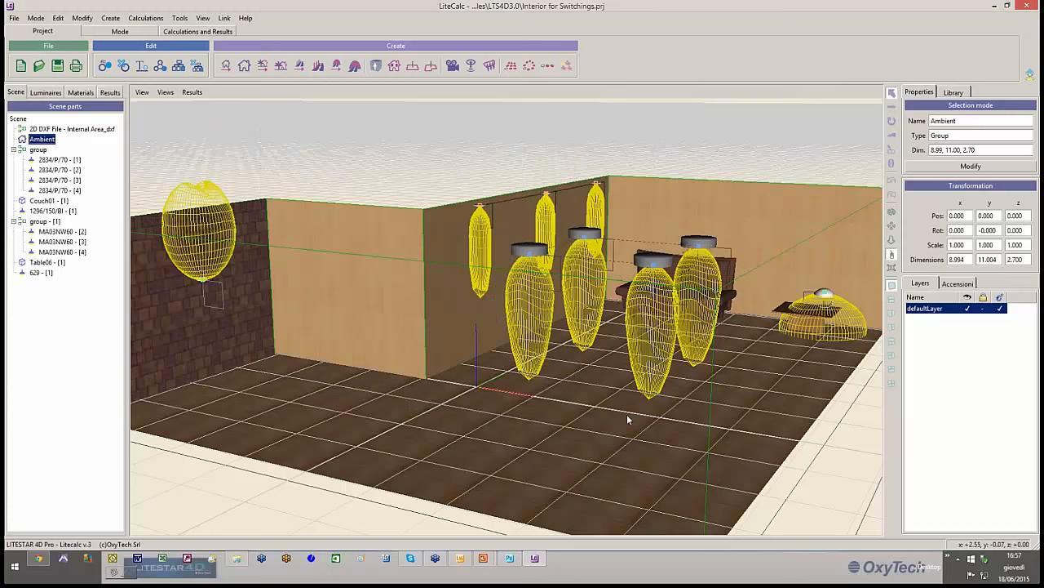
Step: Adjust the 3D view's display so the ceiling is no longer shown black, and examine its tile texture from below
middle_drag(588, 410, 600, 388)
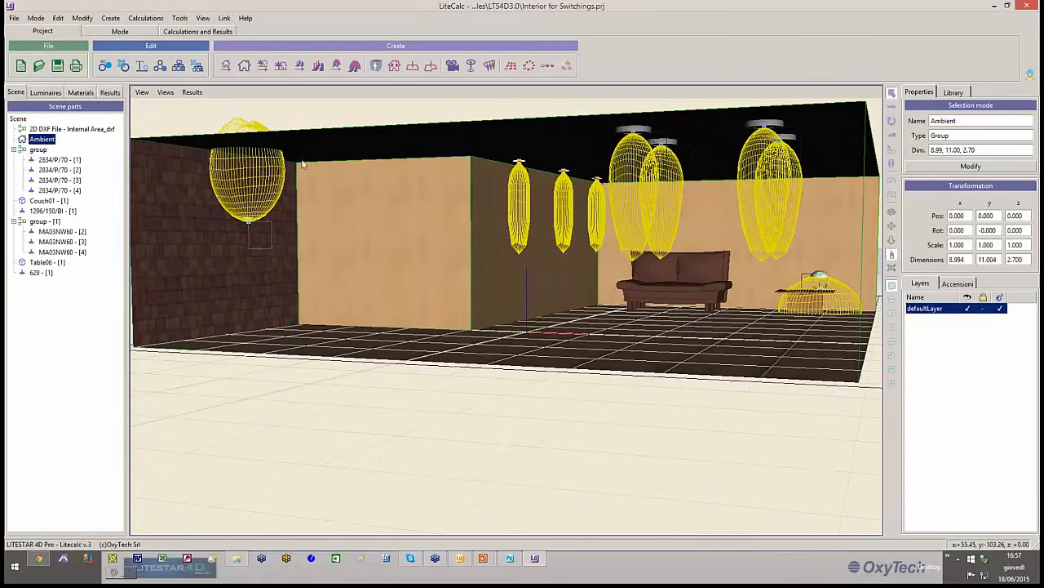
click(142, 91)
click(168, 158)
middle_drag(672, 333, 714, 332)
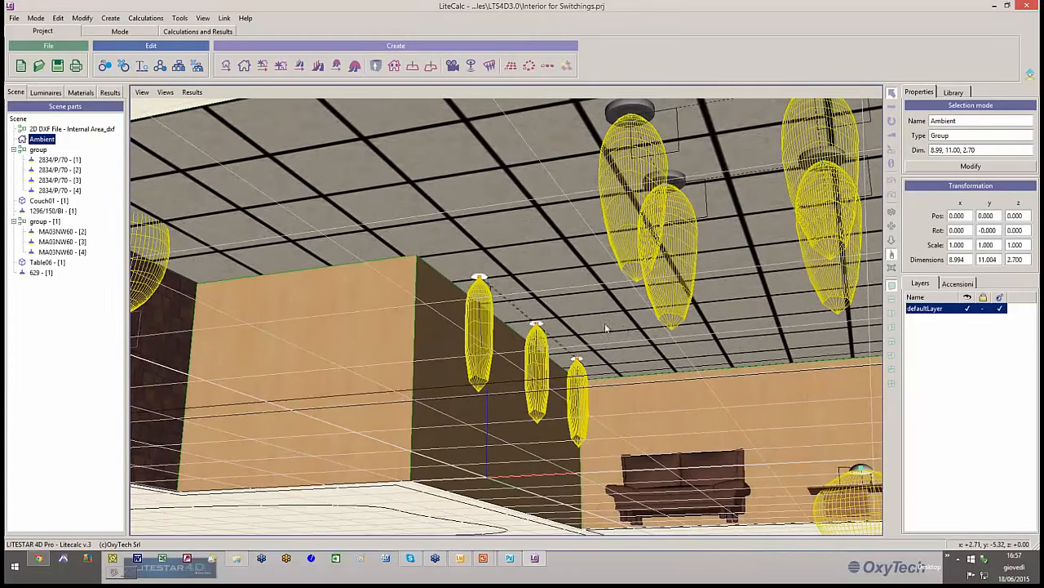
mouse_move(607, 329)
middle_down()
mouse_move(705, 406)
mouse_move(707, 367)
mouse_move(751, 406)
middle_up()
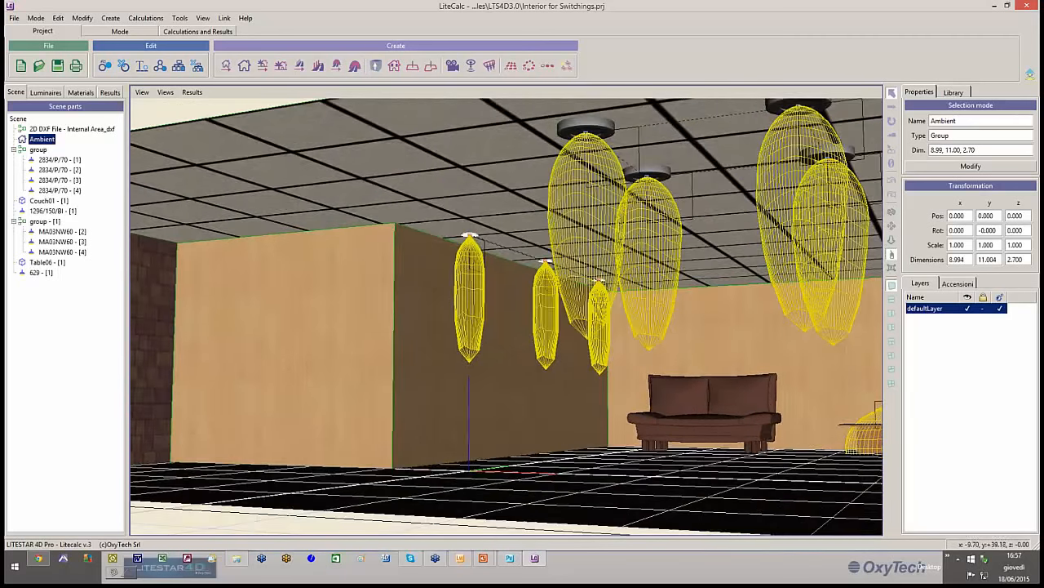
Step: Run the direct + indirect lighting calculation with an automatic grid, and close the calculation settings when it finishes
click(145, 18)
click(155, 30)
click(359, 415)
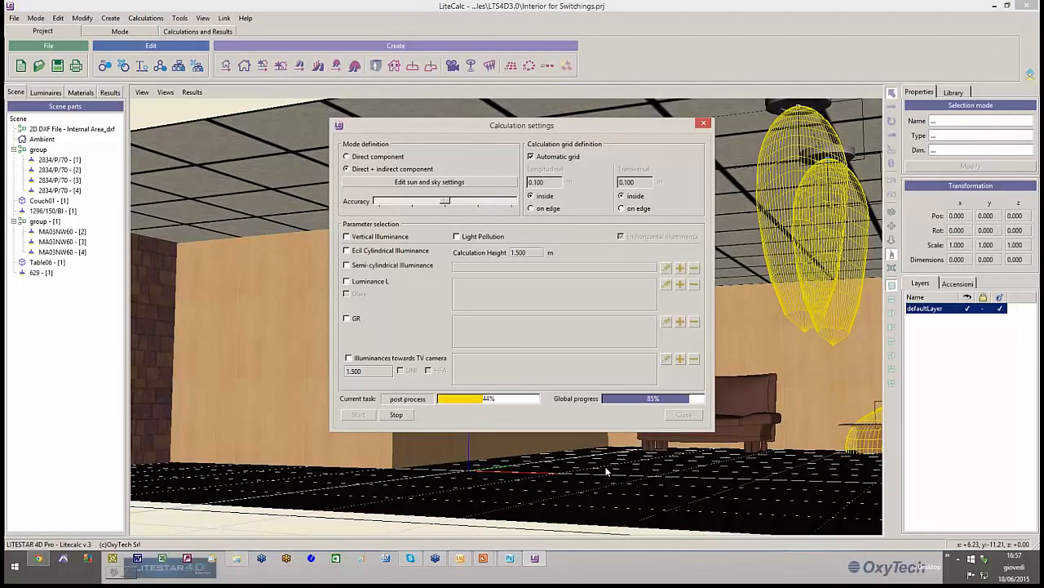
click(683, 415)
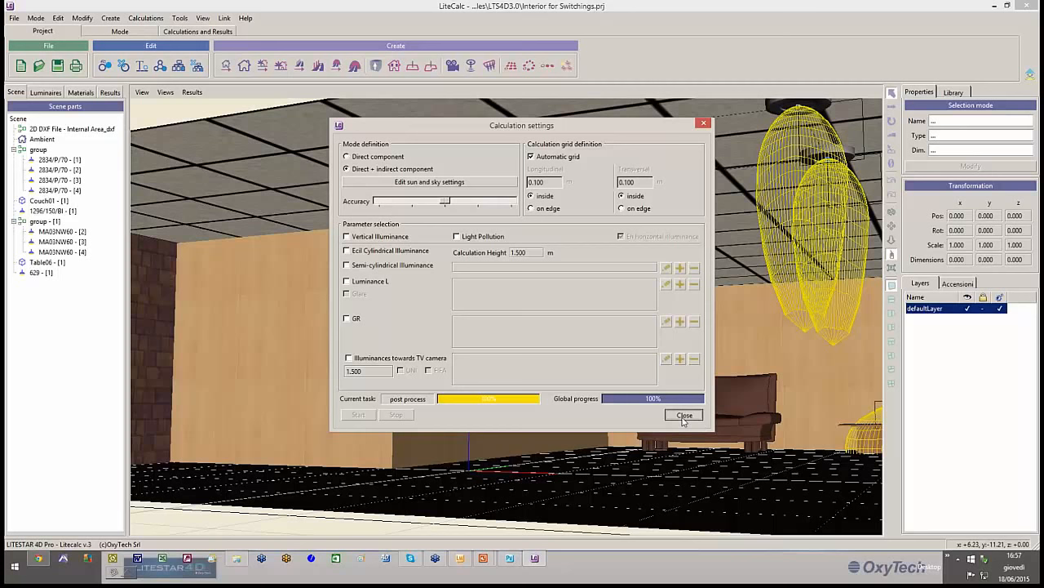
click(747, 84)
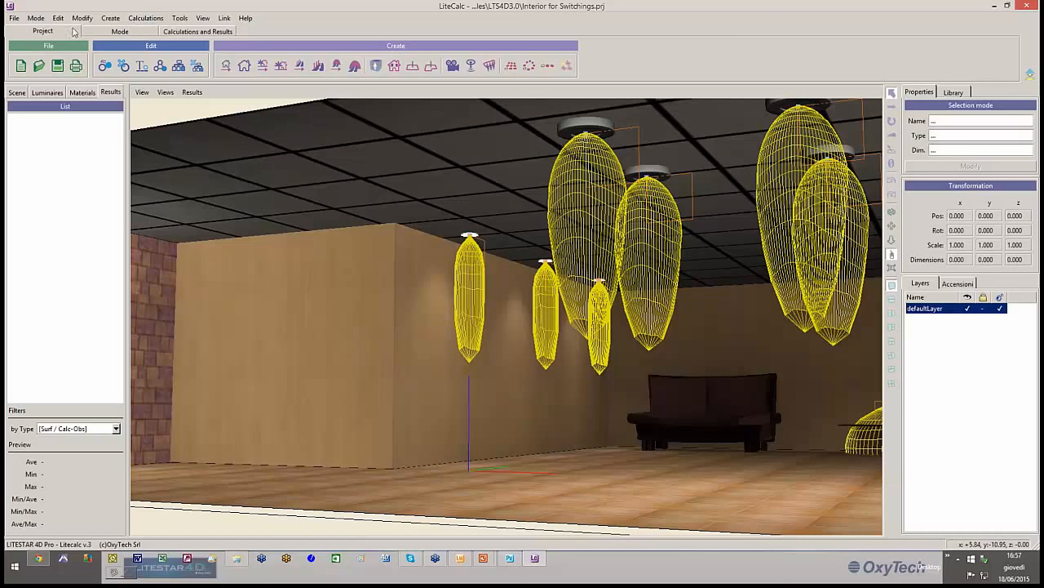
Step: Render the current room view, inspect the image at 100% zoom in a maximized window, and close the render
click(181, 32)
click(57, 65)
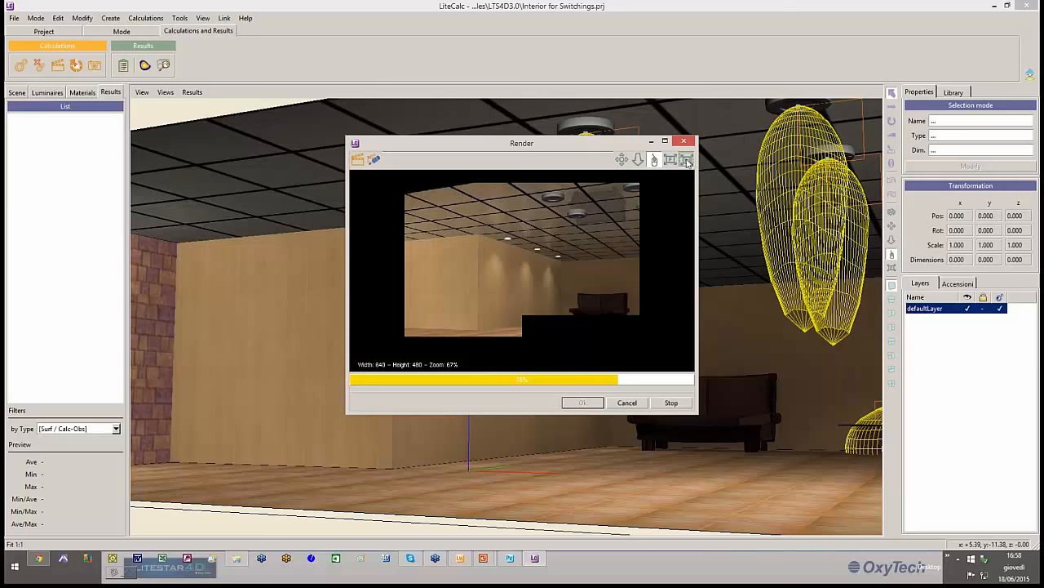
click(686, 159)
click(665, 141)
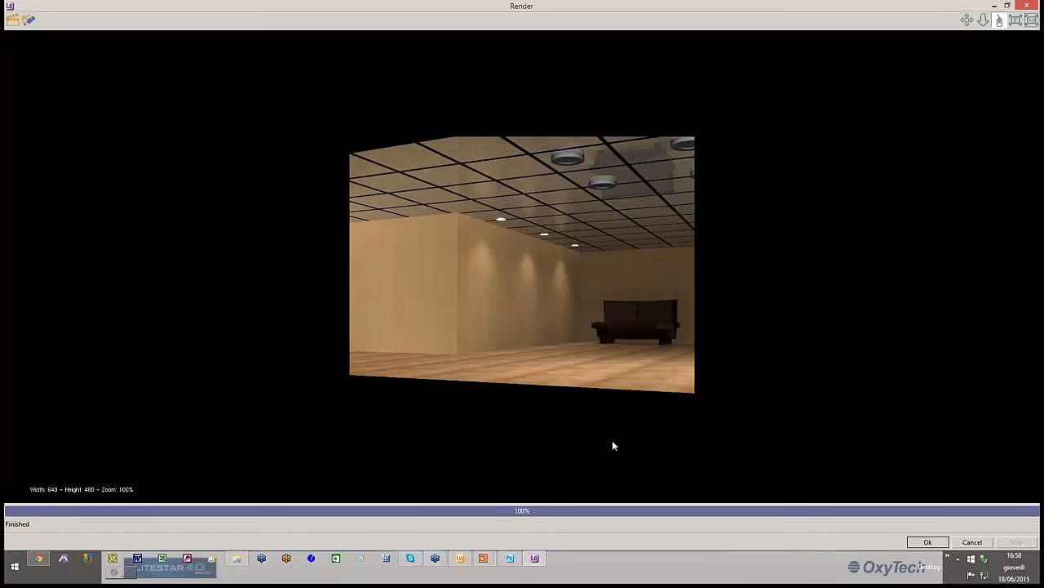
click(1027, 6)
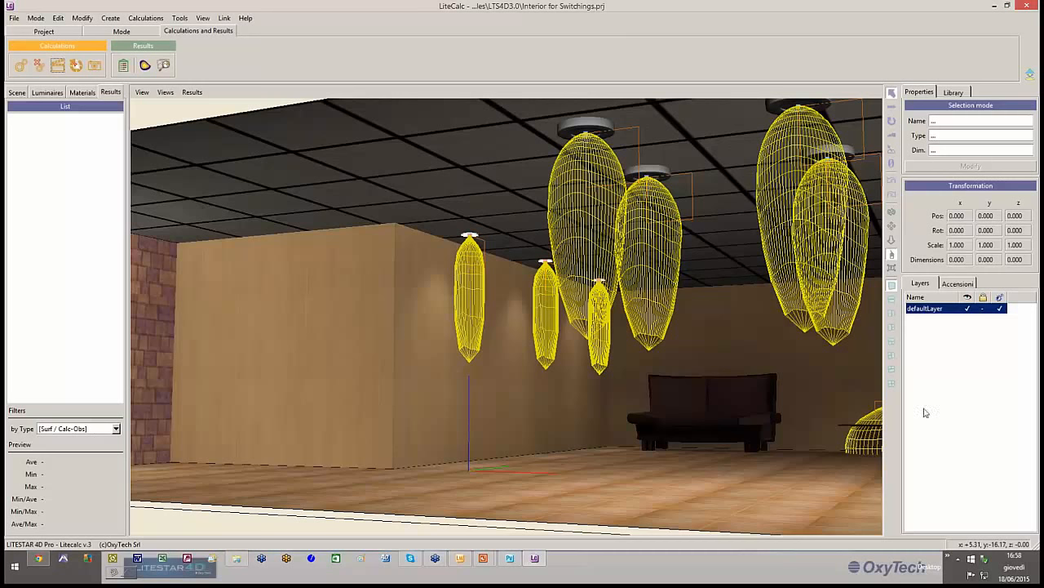
Step: Insert the ST5510121.LDT luminaire file from File Explorer's Zumtobel folder into the room
click(954, 92)
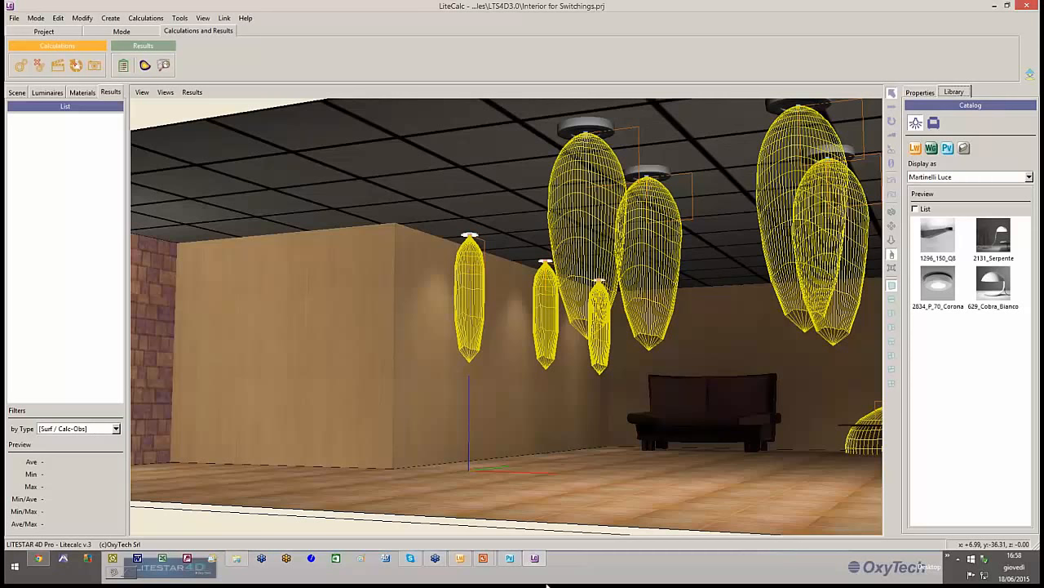
click(235, 560)
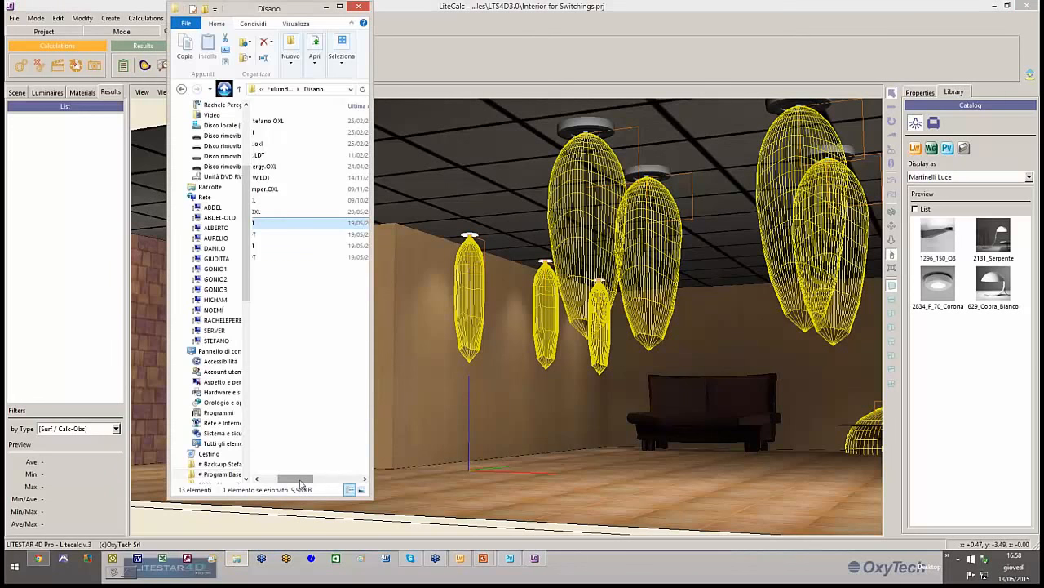
click(257, 479)
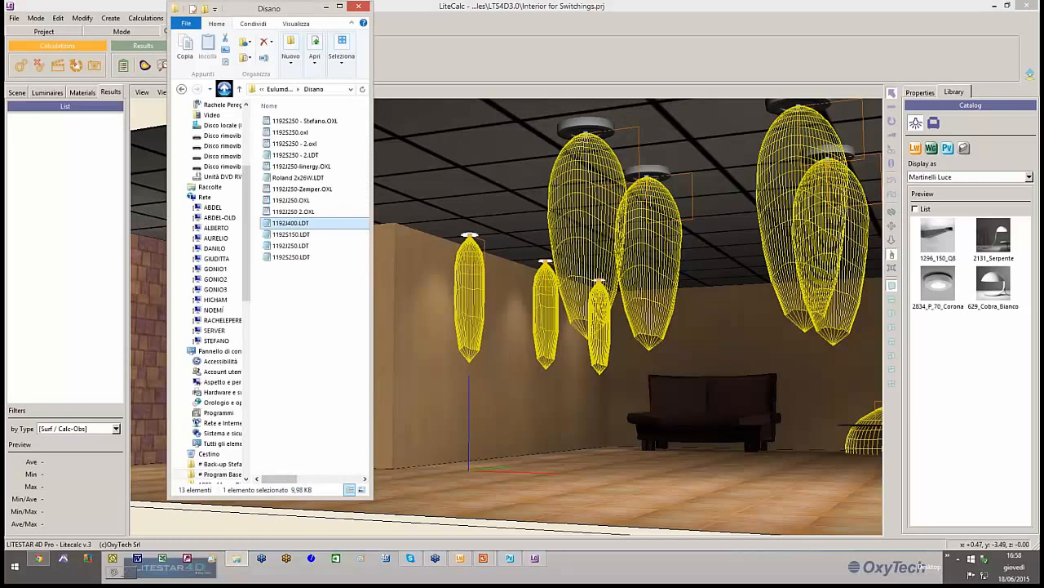
click(182, 90)
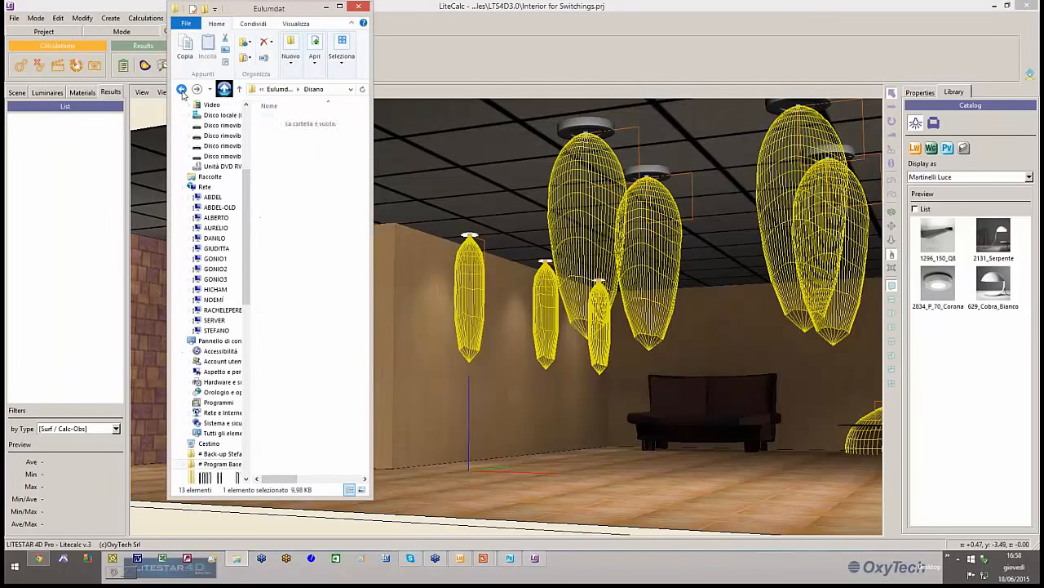
double_click(283, 159)
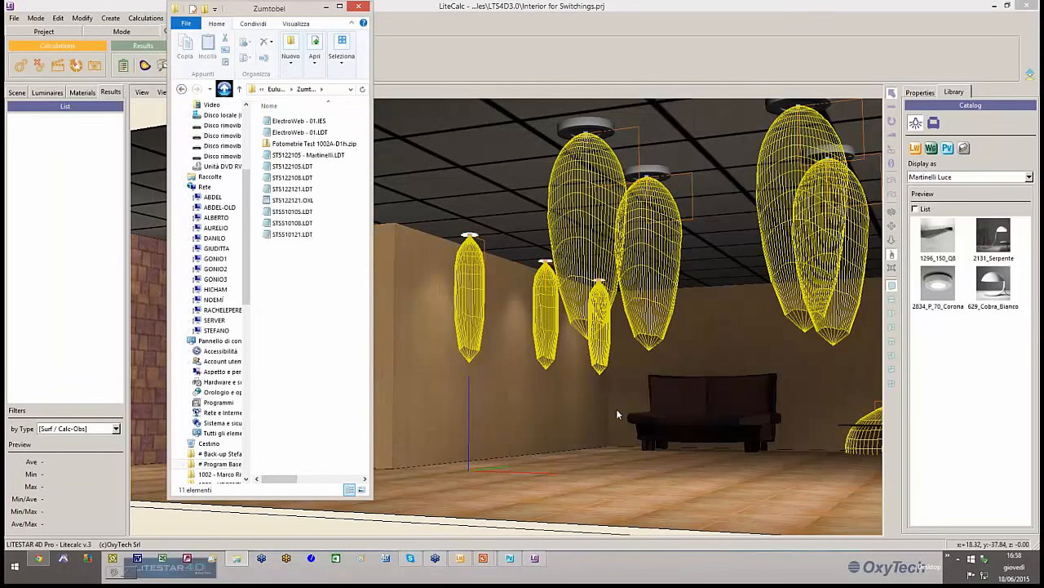
click(278, 236)
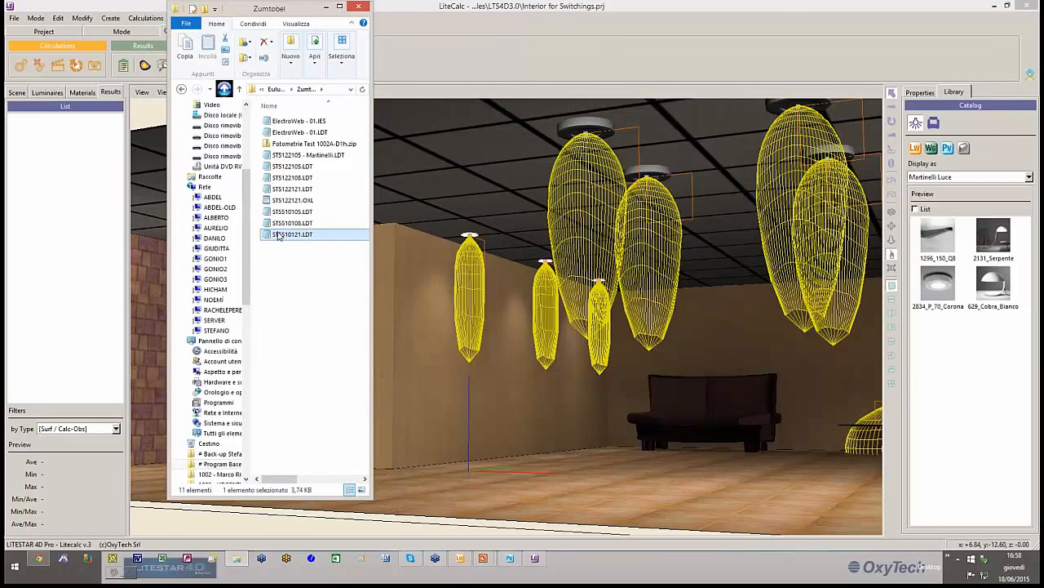
drag(278, 236, 537, 502)
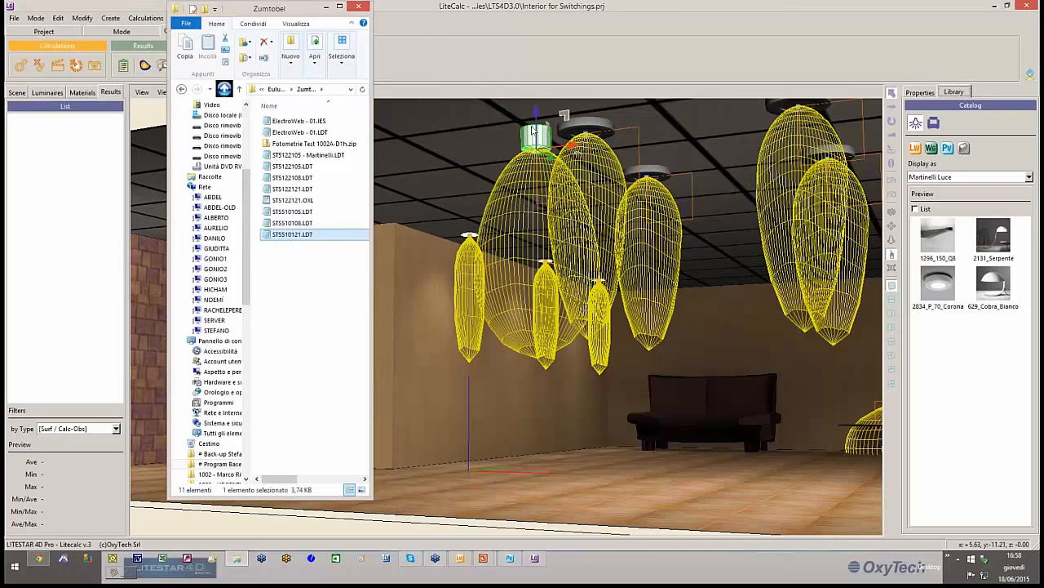
Step: Add the Panos HL 2/18W luminaire from the project's luminaire list to the library catalog
click(9, 94)
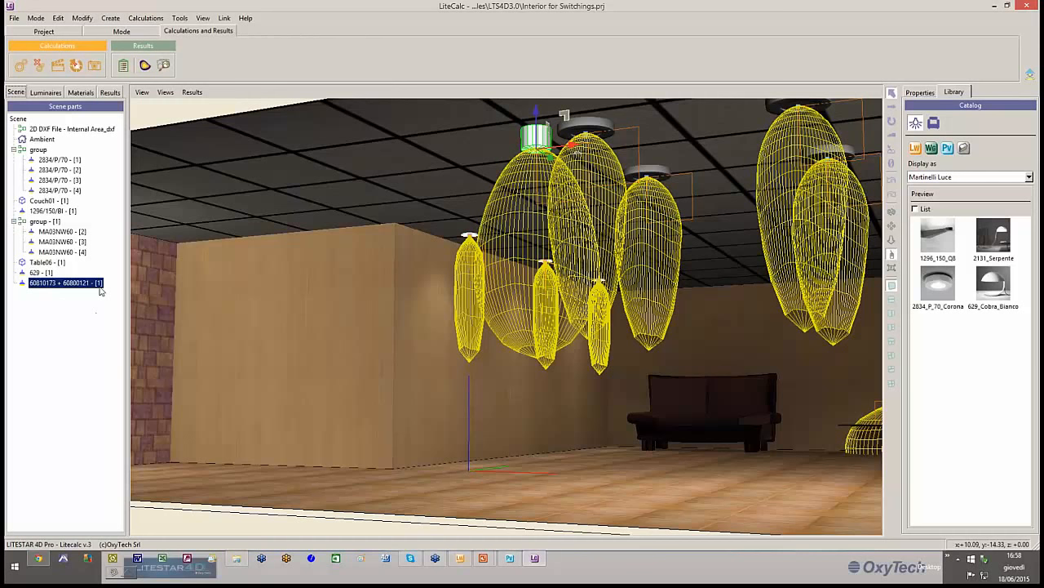
click(42, 93)
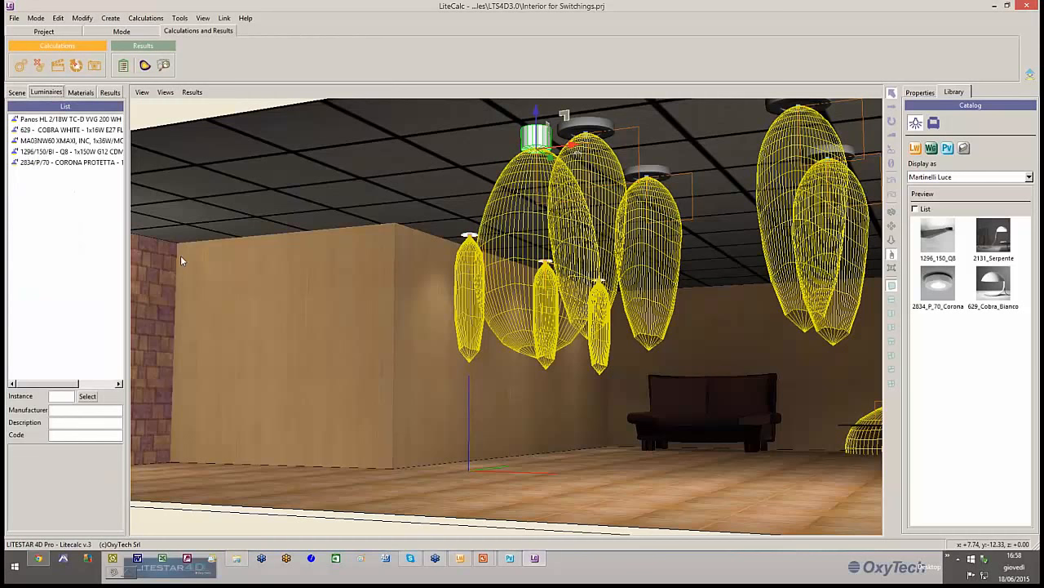
click(14, 120)
drag(14, 120, 954, 421)
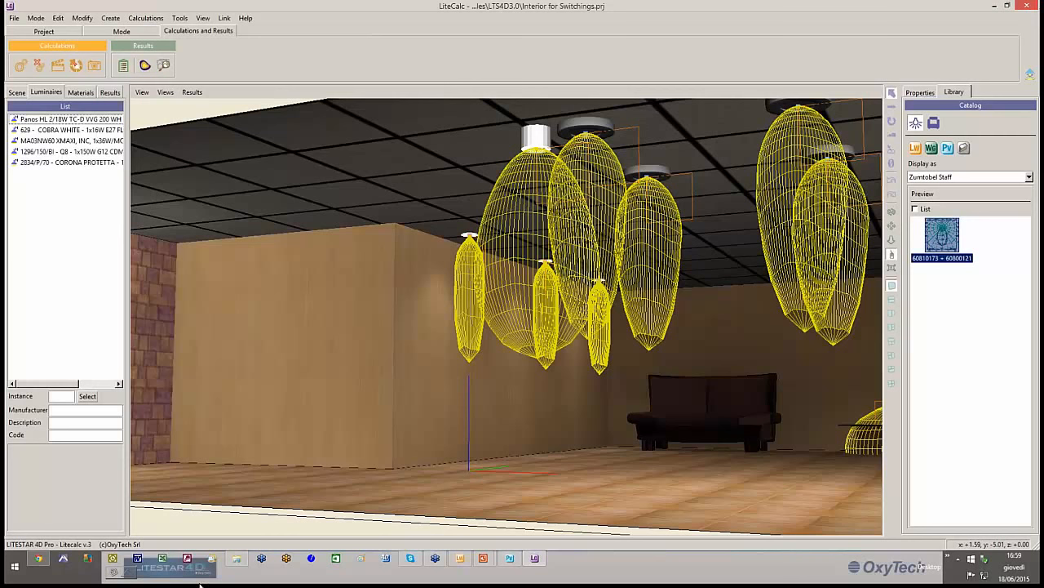
Step: Insert the Martinelli Luce SpA luminaire 2131 Serpente Standing from Liswin into the room and lower it to the floor
click(237, 559)
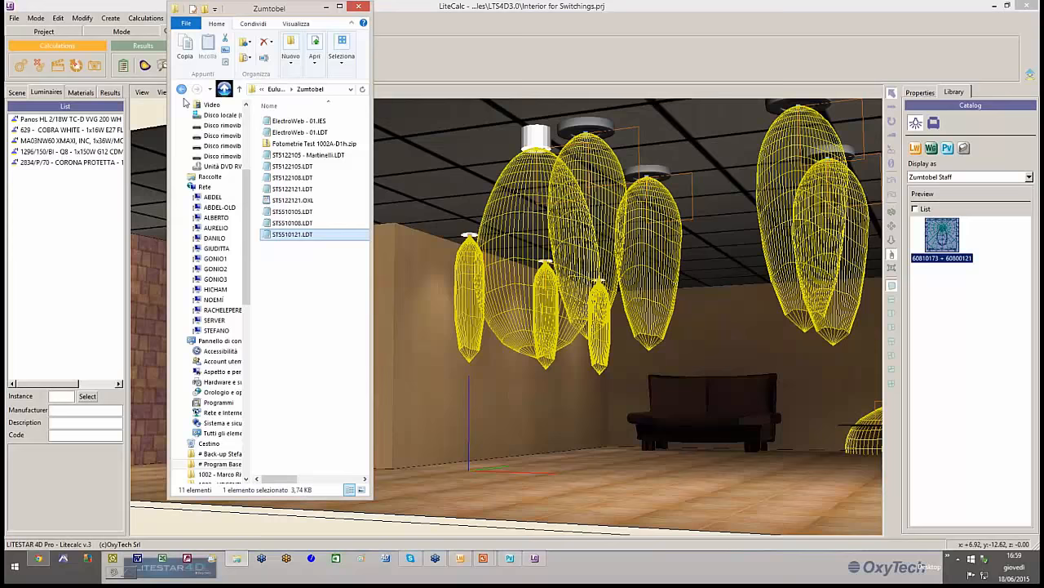
click(460, 558)
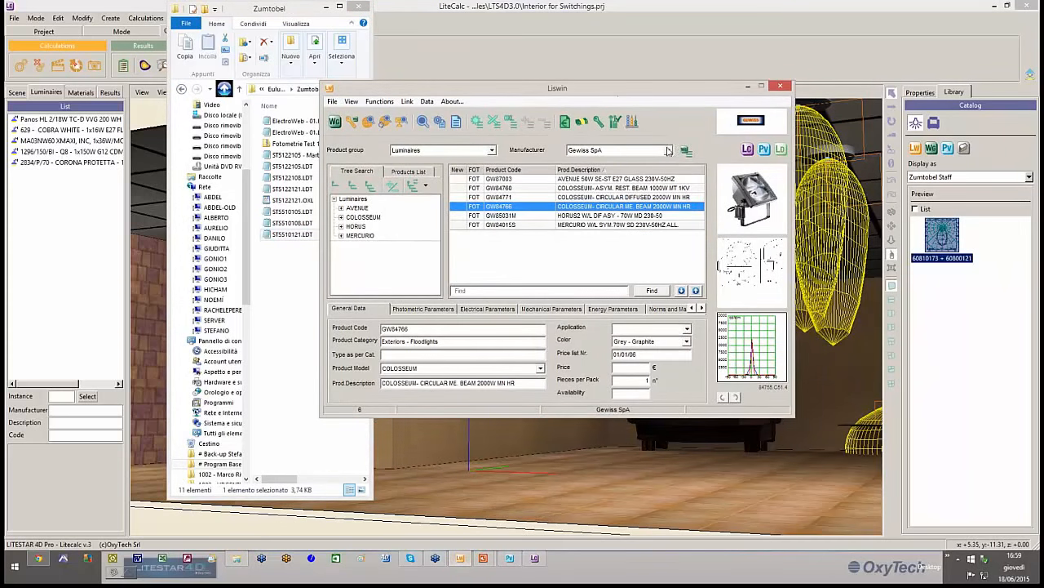
click(668, 151)
click(604, 205)
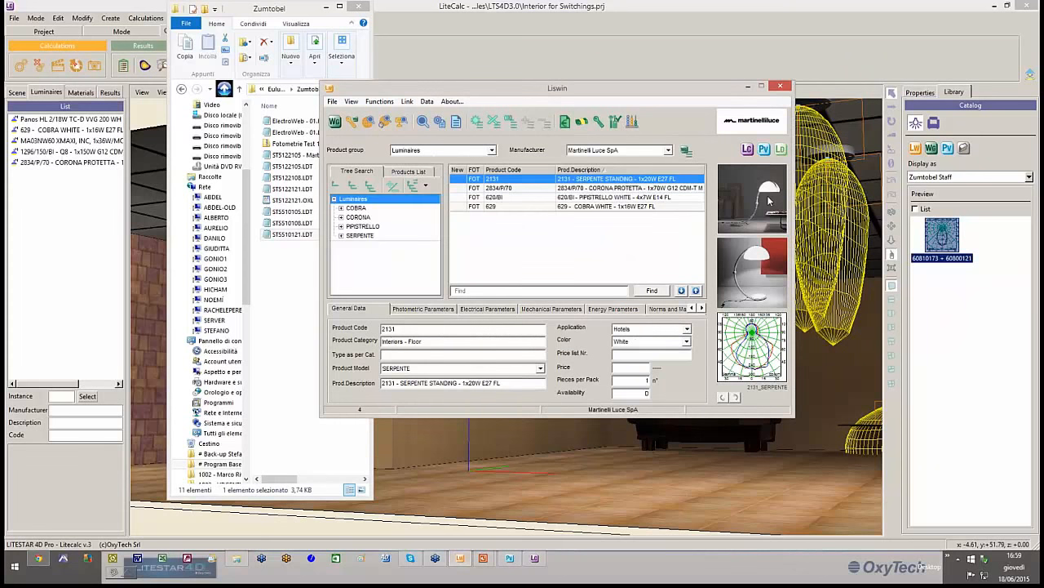
drag(769, 200, 527, 489)
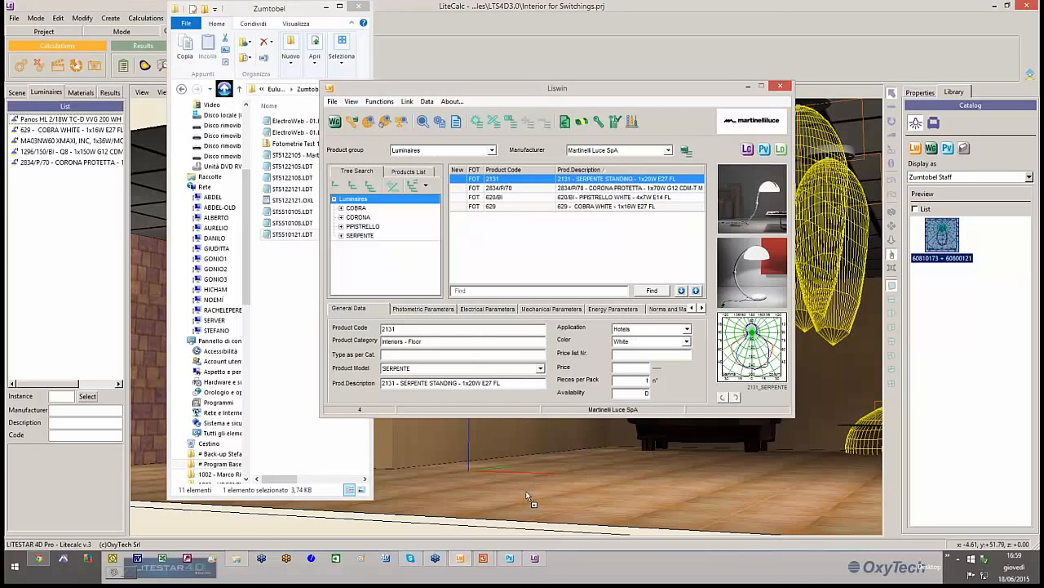
click(747, 86)
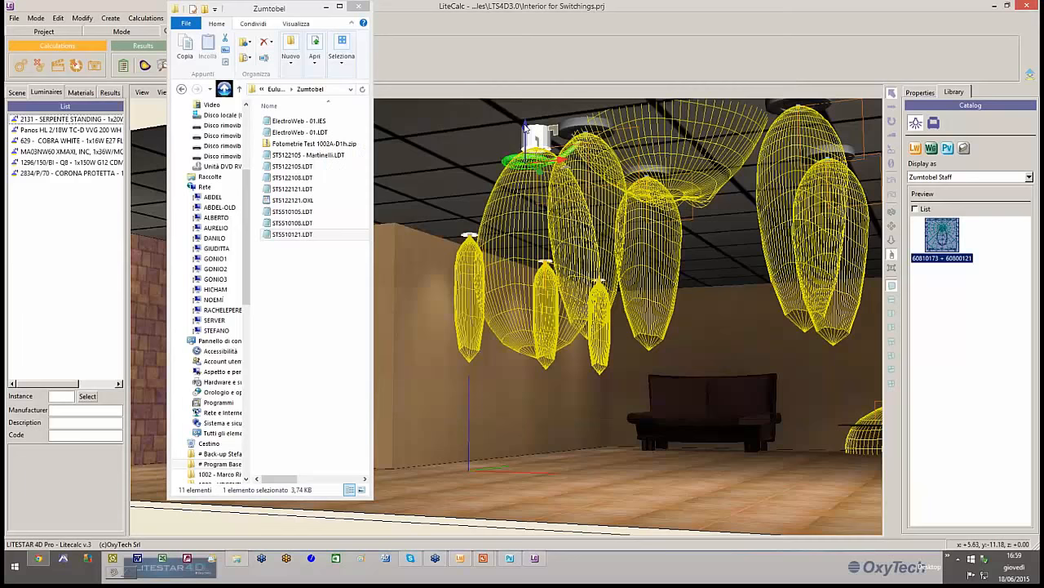
drag(526, 126, 518, 451)
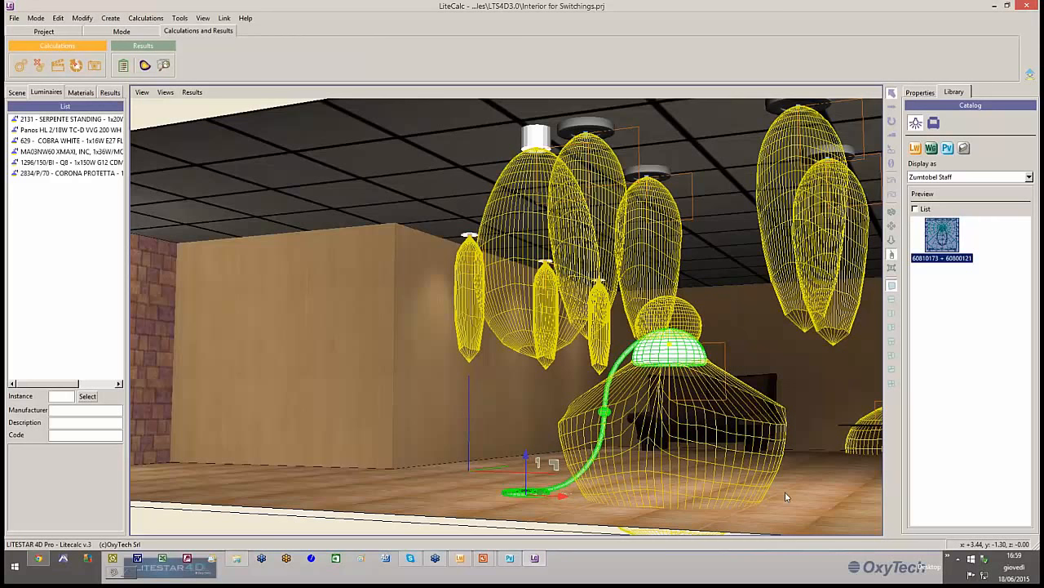
Step: Save the 2131 Serpente Standing luminaire to the library catalog, and display the Zumtobel Staff entries
click(18, 122)
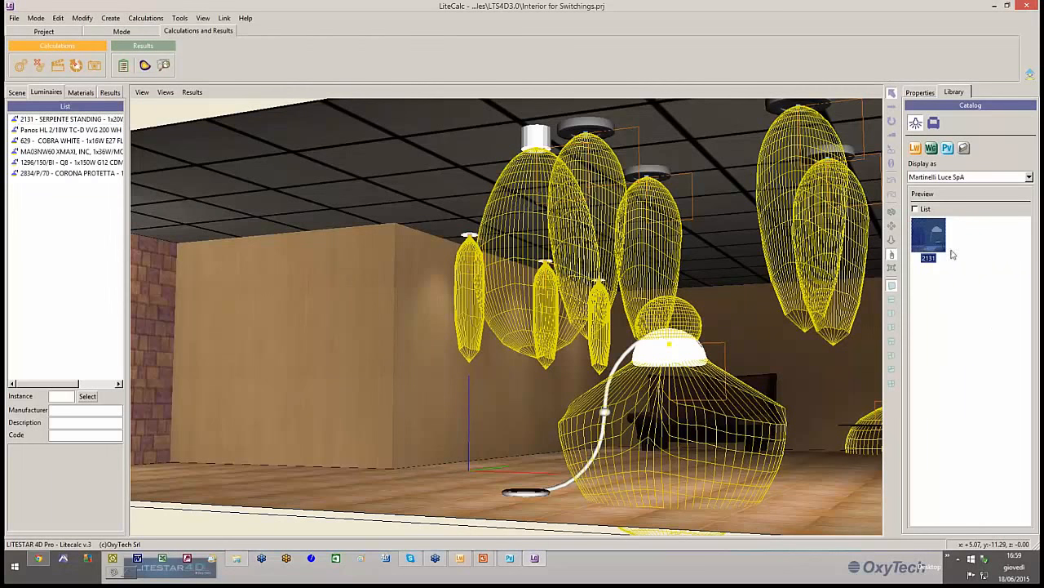
click(1029, 177)
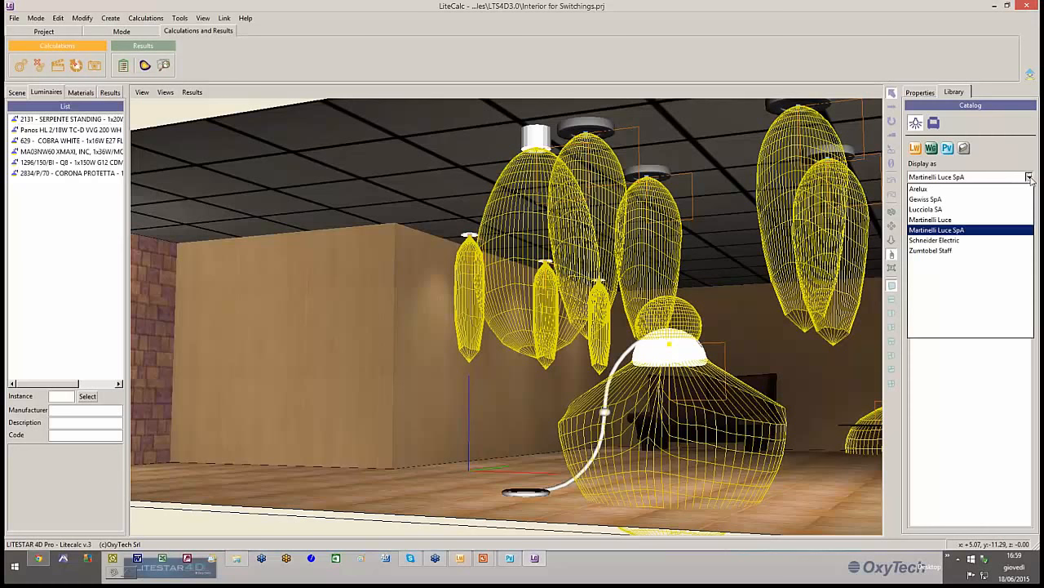
click(928, 251)
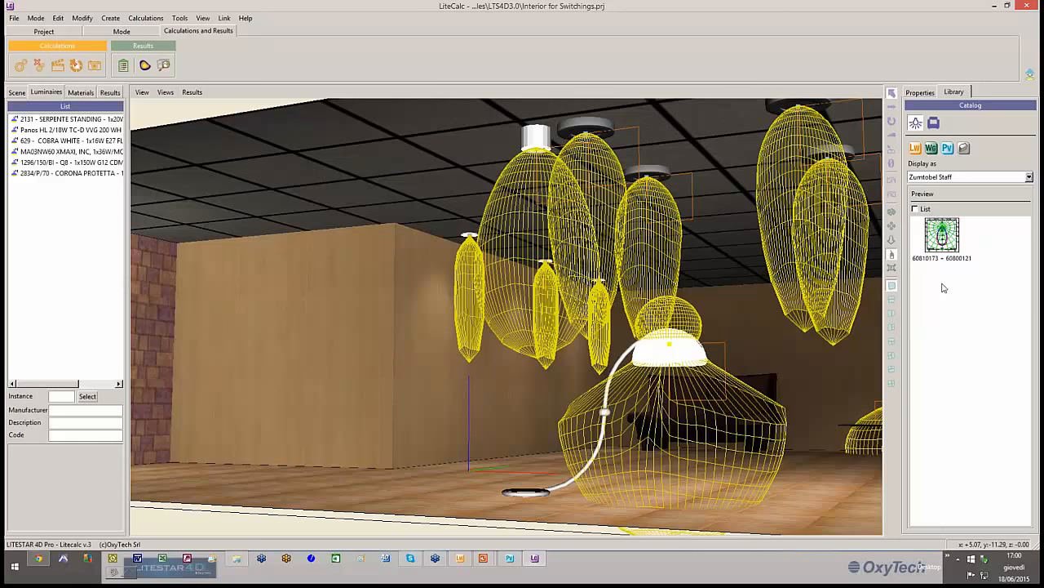
Step: Delete luminaire 2131 from the Martinelli Luce SpA entries in the library catalog
click(1030, 178)
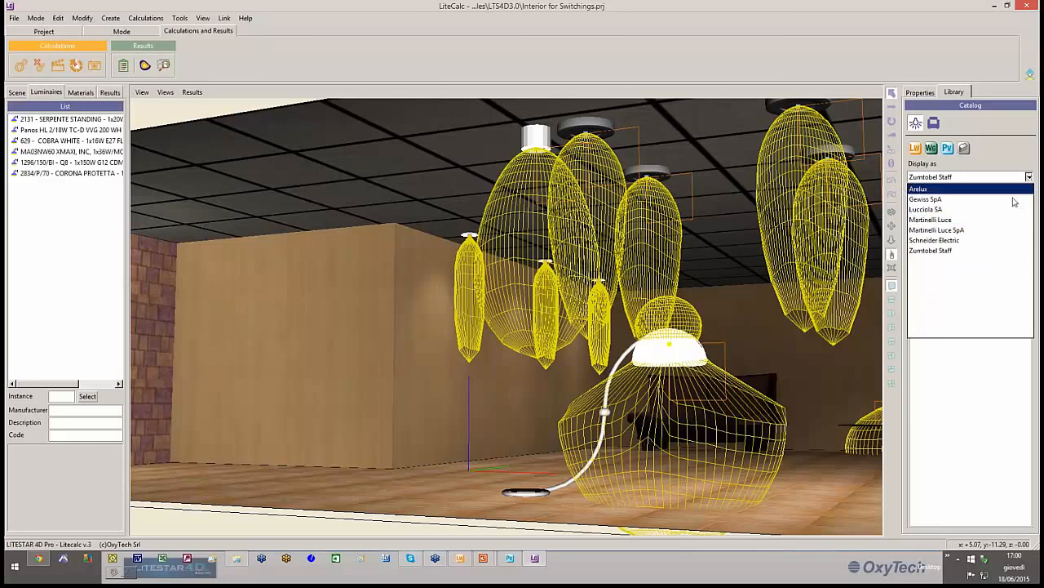
click(928, 230)
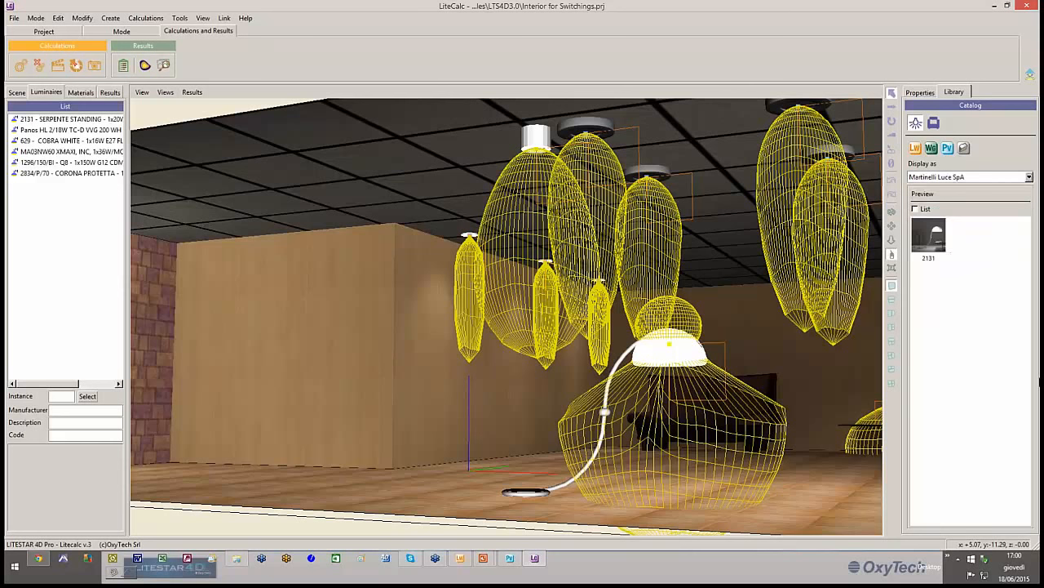
click(939, 240)
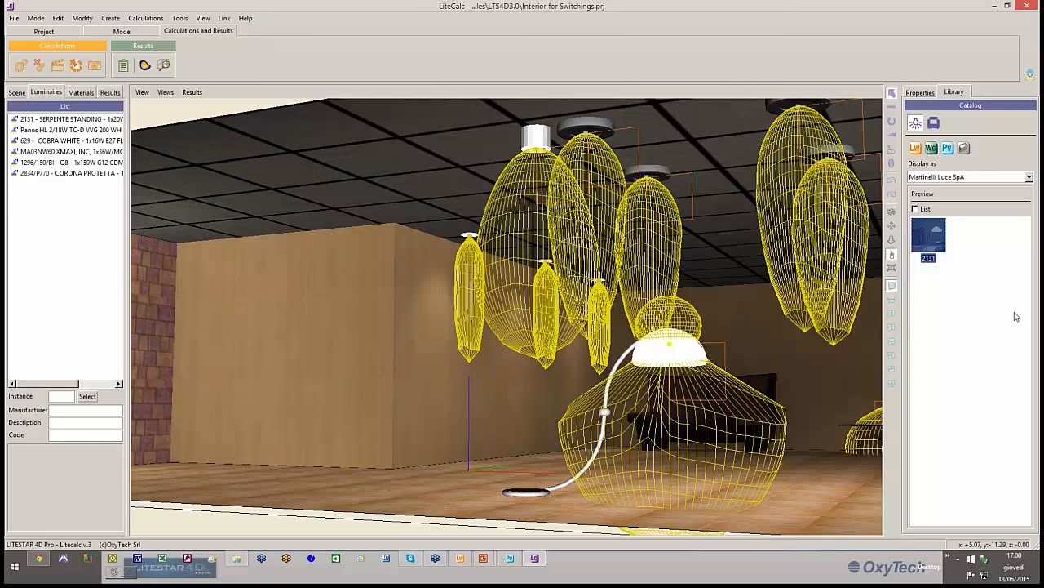
key(Delete)
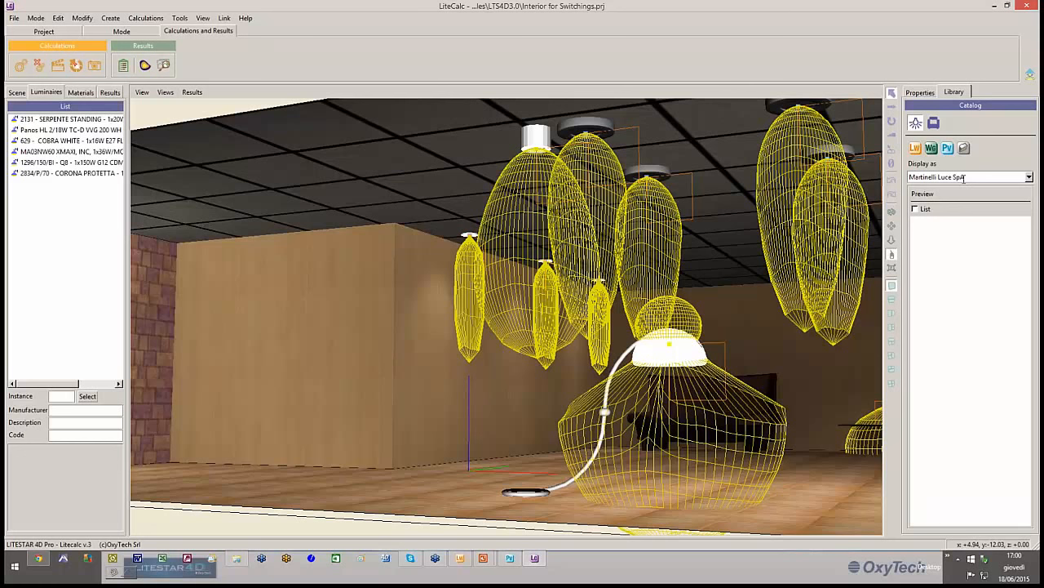
Step: Open ST5510121.LDT from File Explorer's Zumtobel folder as text and clear the manufacturer name on its first line
click(237, 559)
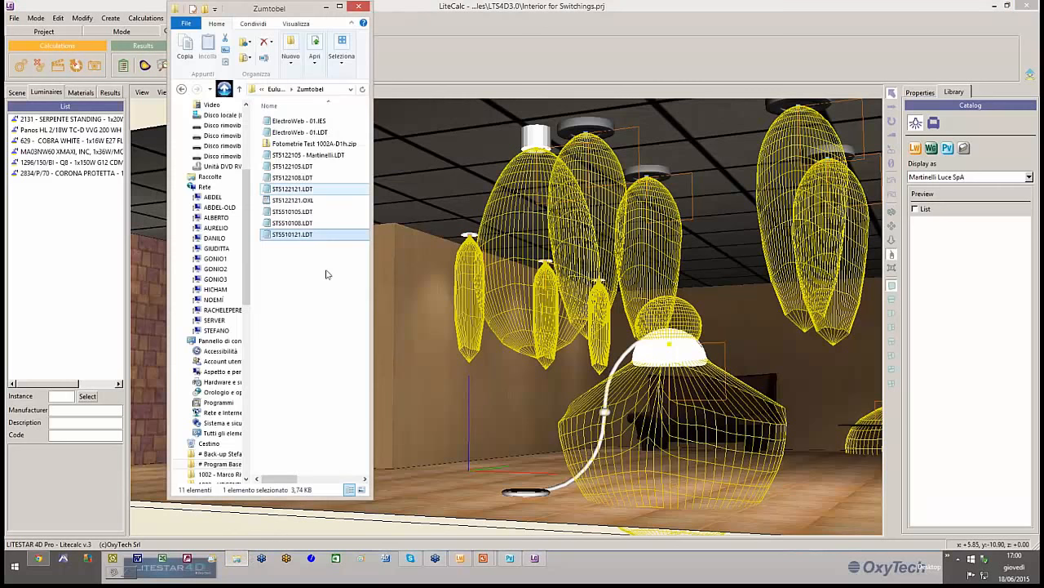
click(287, 237)
double_click(287, 236)
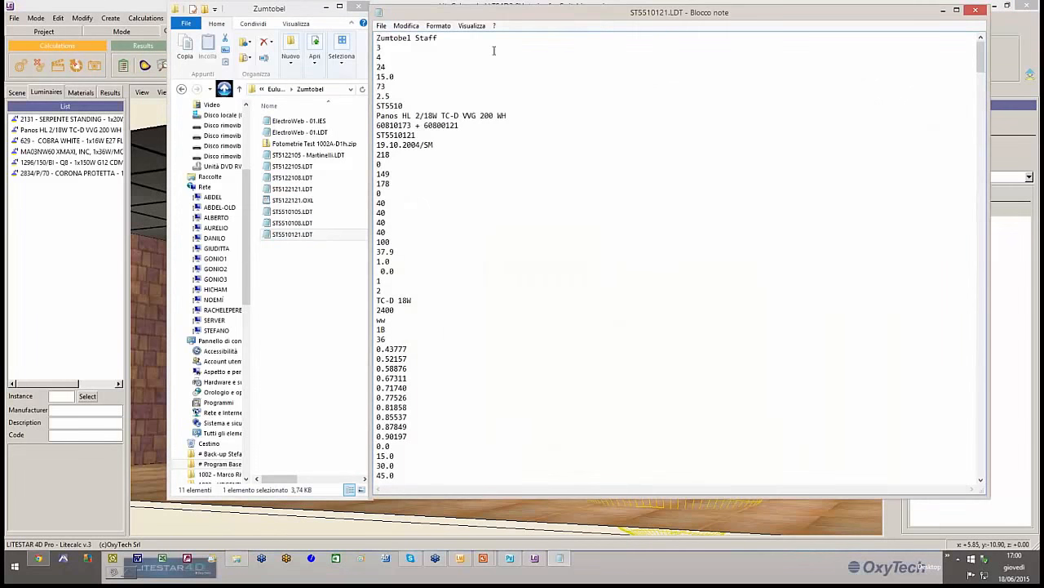
drag(457, 36, 349, 37)
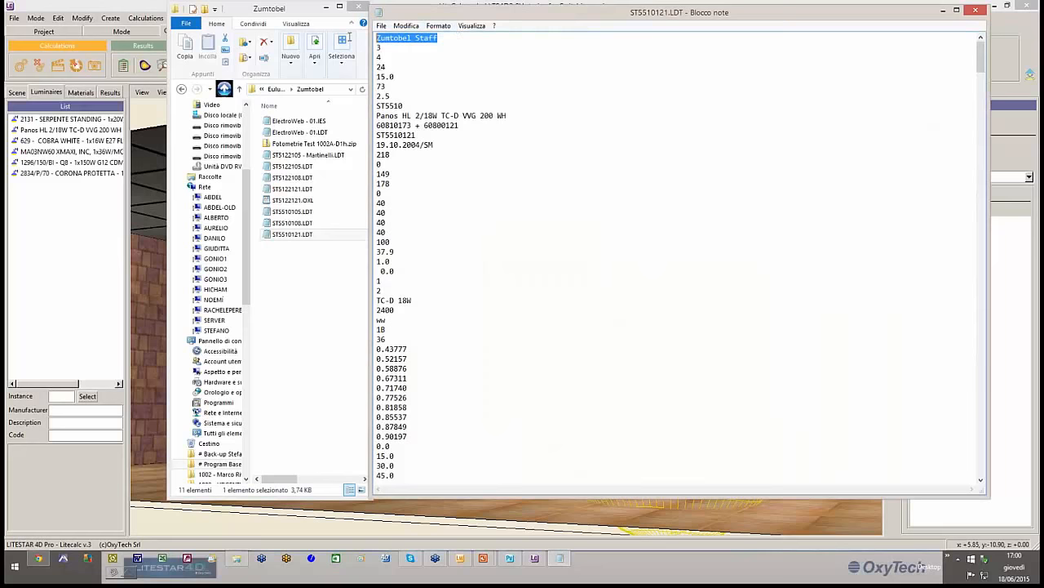
key(Delete)
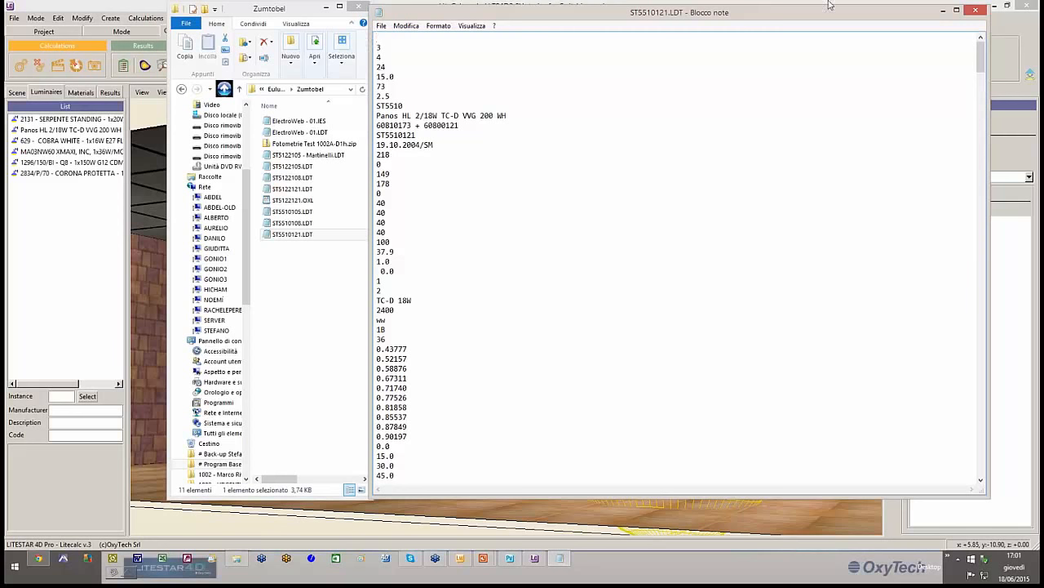
Step: Close the ST5510121.LDT text file without saving the changes and minimize the Zumtobel folder window
drag(890, 10, 739, 28)
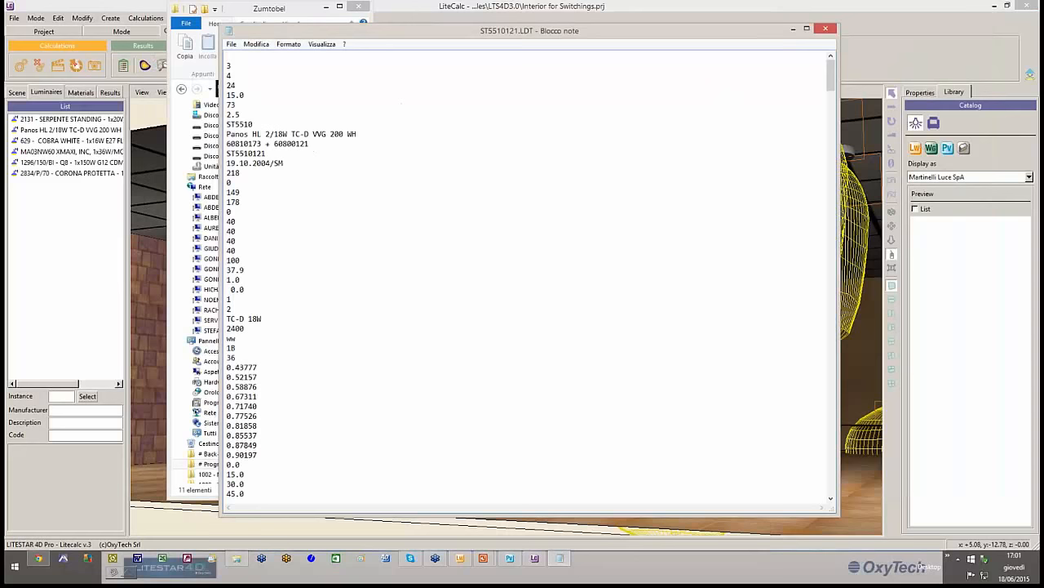
click(824, 29)
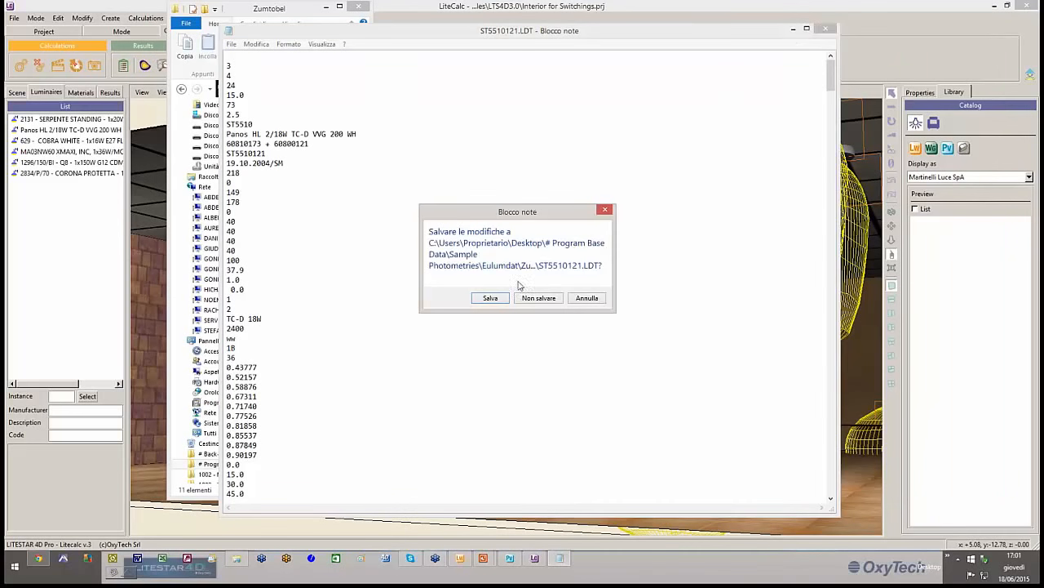
click(538, 299)
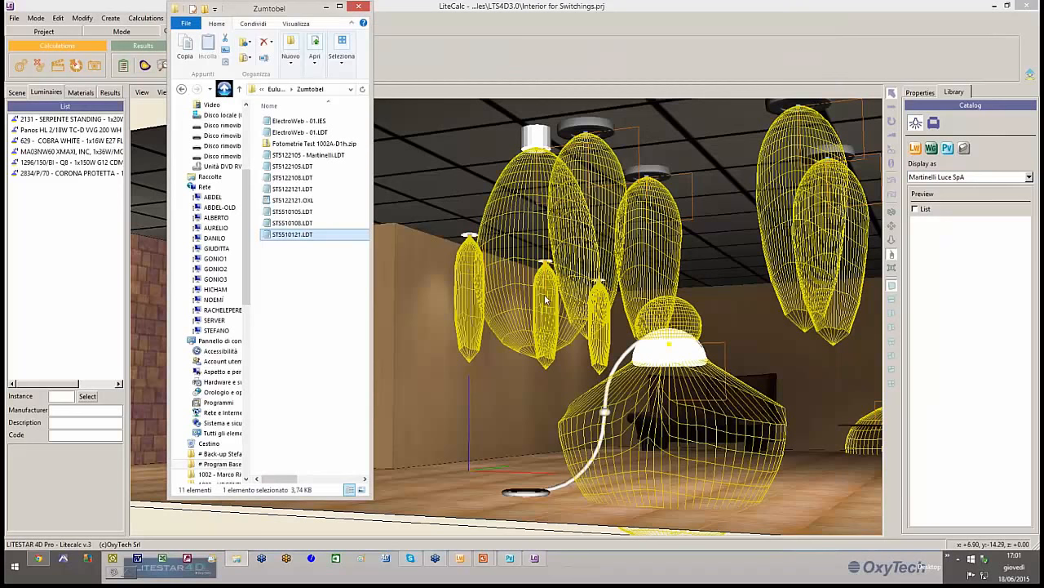
click(326, 6)
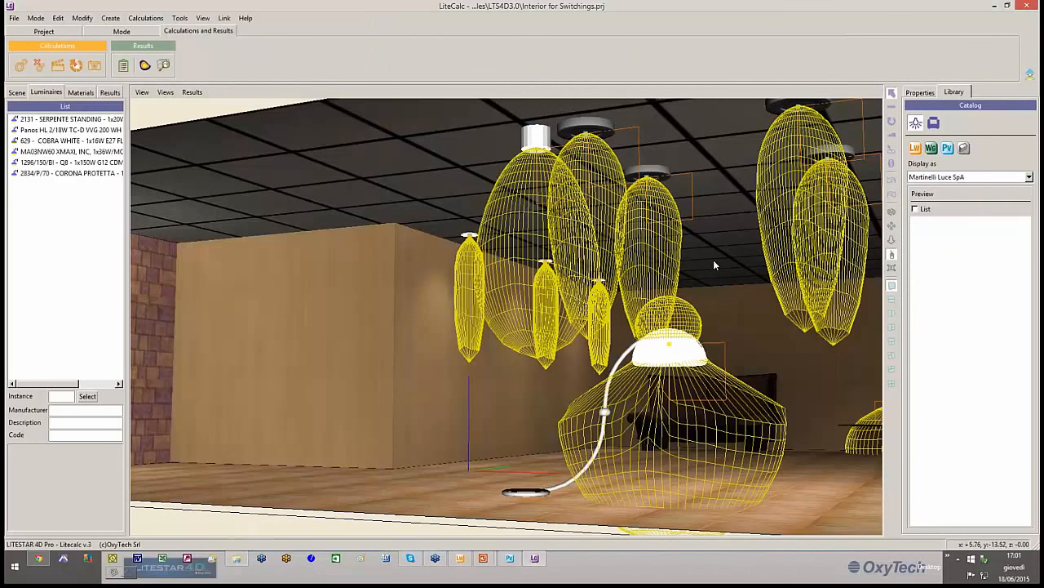
Step: Delete the Serpente Standing floor lamp and the Panos HL 2/18W luminaire from the room
drag(717, 257, 680, 349)
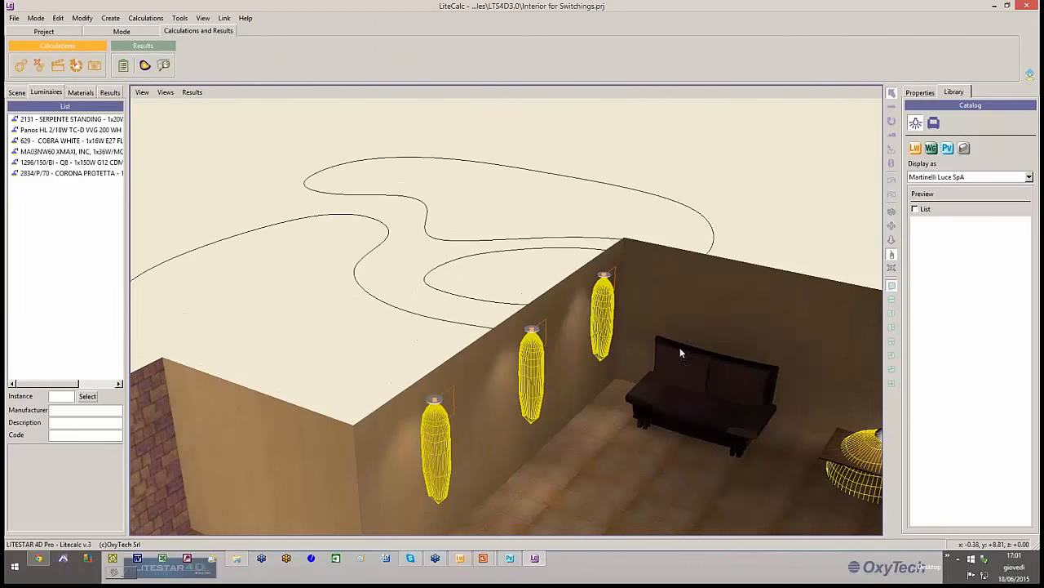
right_drag(680, 349, 686, 406)
drag(685, 405, 515, 457)
click(514, 457)
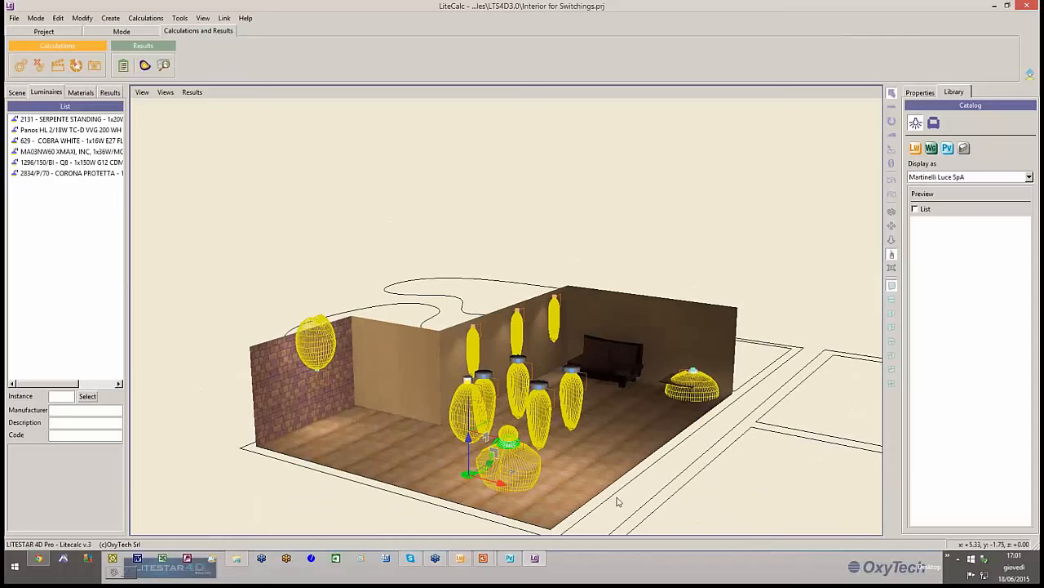
key(Delete)
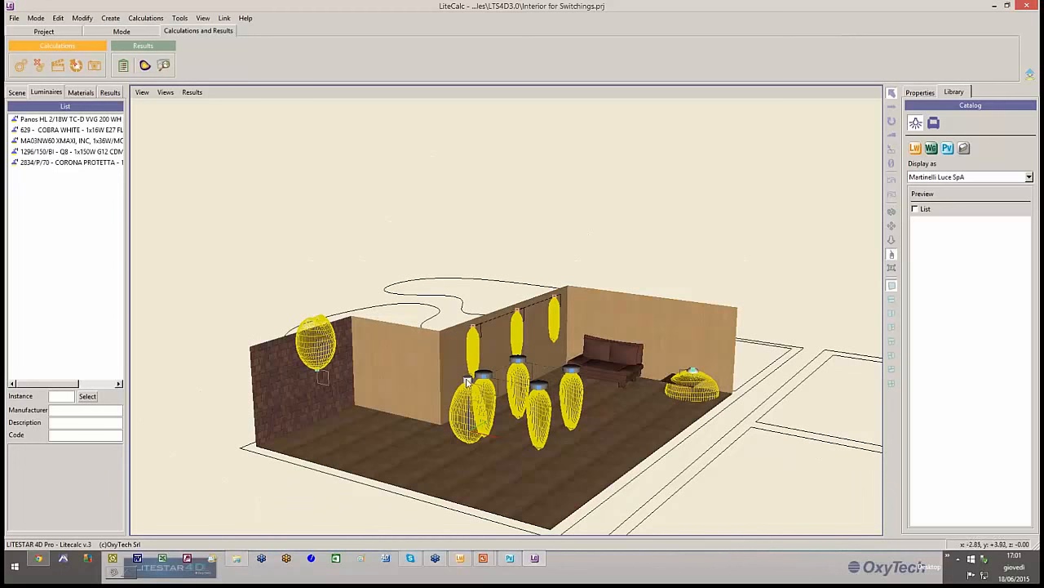
click(467, 381)
key(Delete)
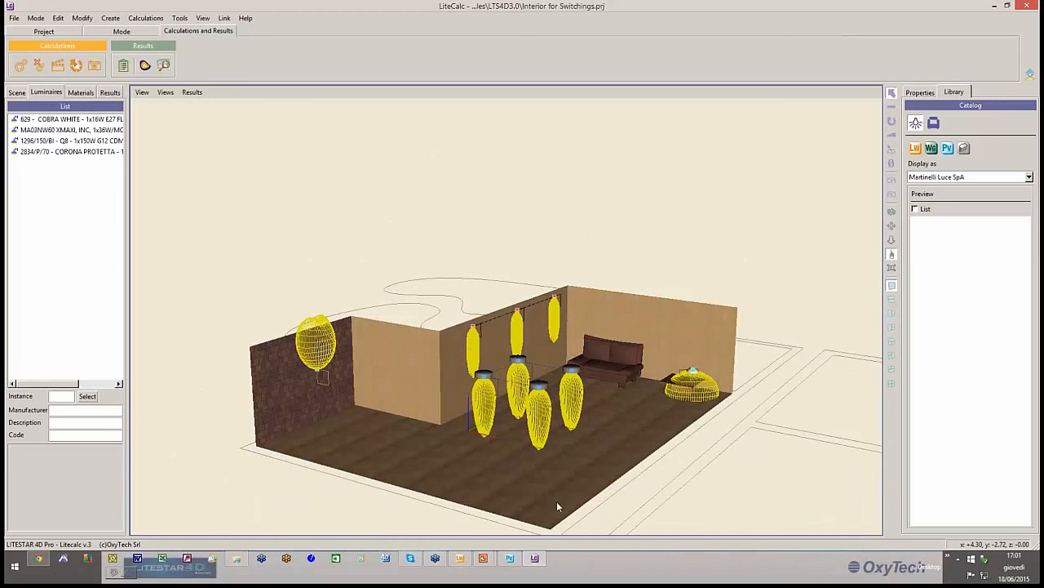
Step: Display the list of luminaire switchings (Accensioni) with the whole room in view
scroll(561, 409, down, 2)
middle_drag(607, 372, 727, 292)
click(919, 92)
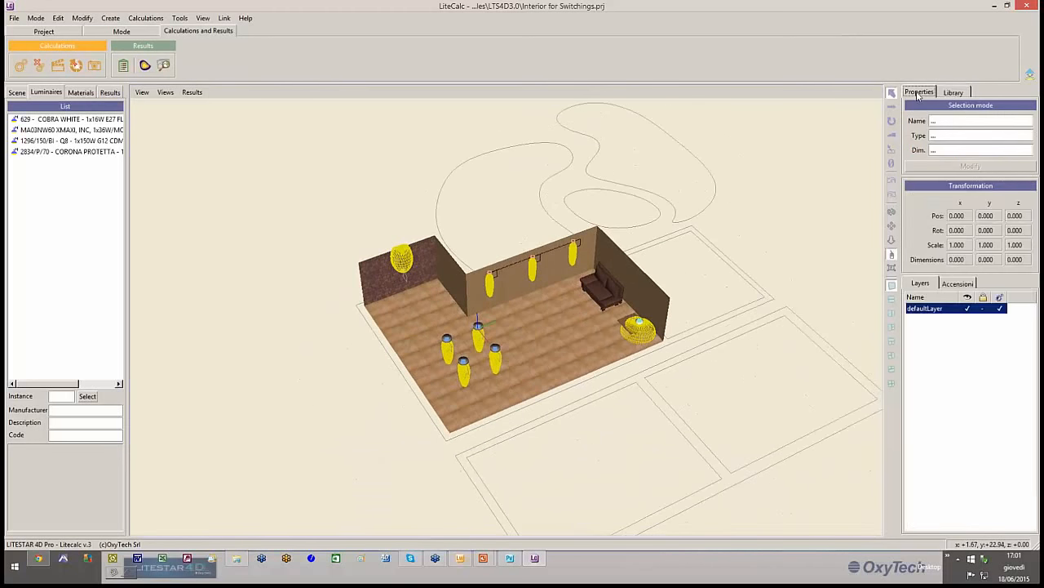
click(956, 282)
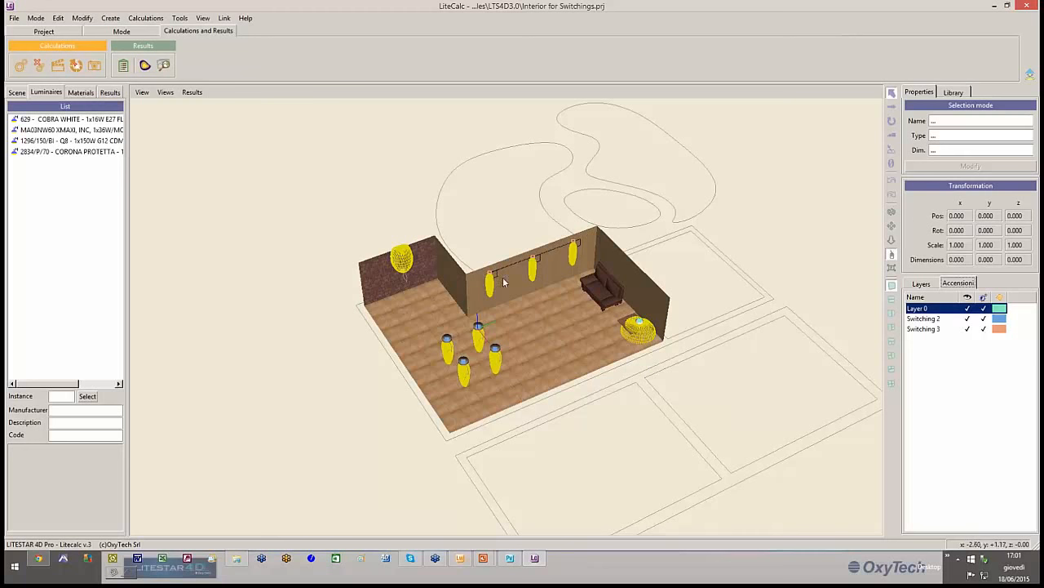
scroll(563, 313, up, 4)
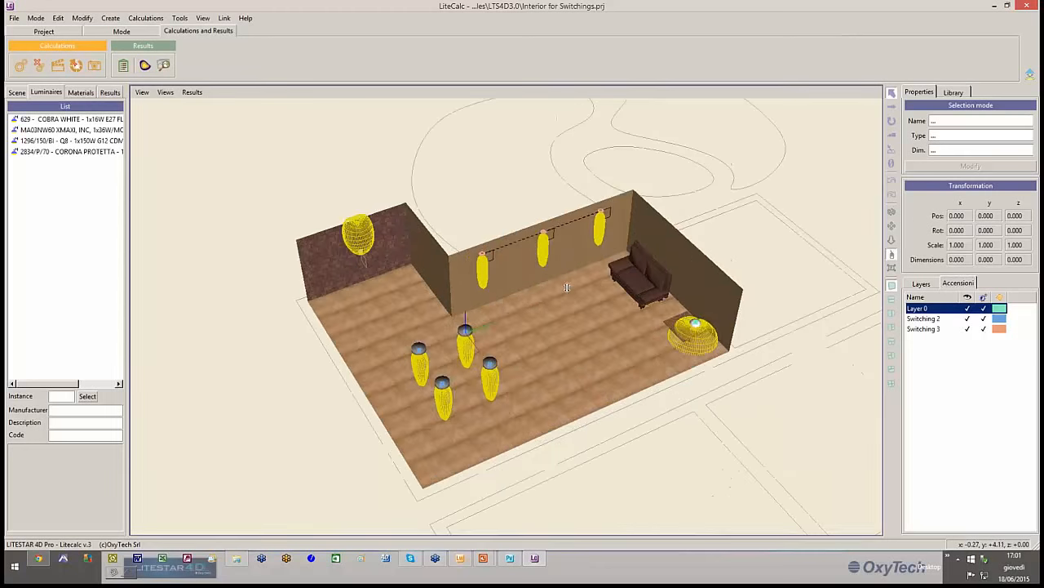
middle_drag(586, 270, 591, 293)
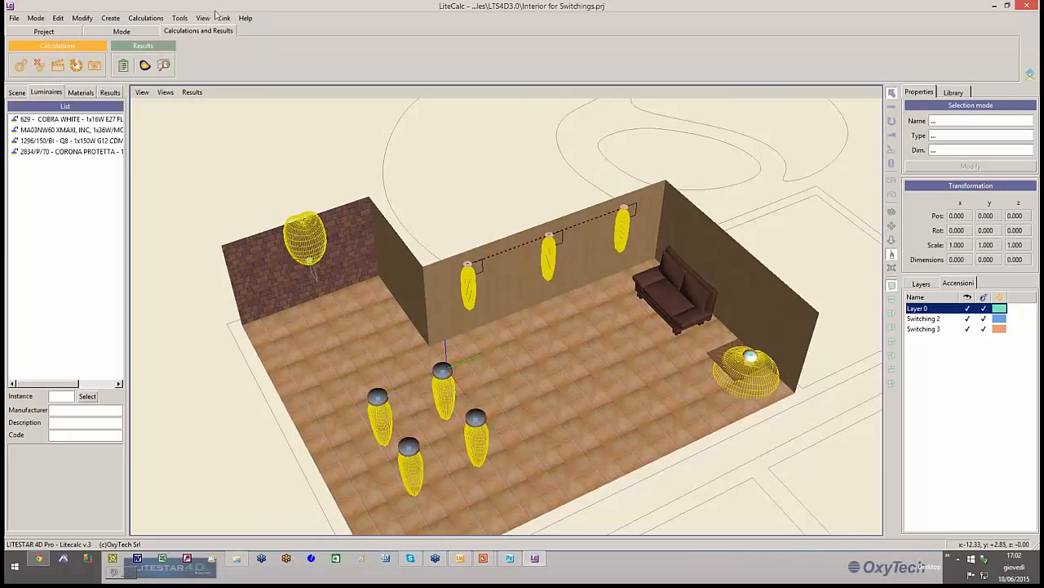
Step: Hide the photometric solids of the luminaires and display them again
click(142, 92)
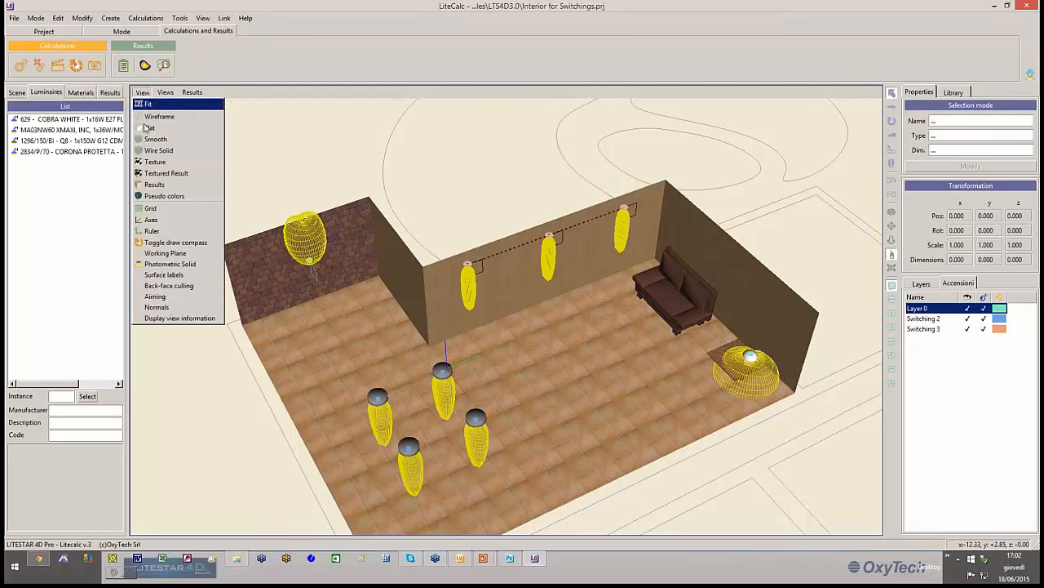
click(170, 263)
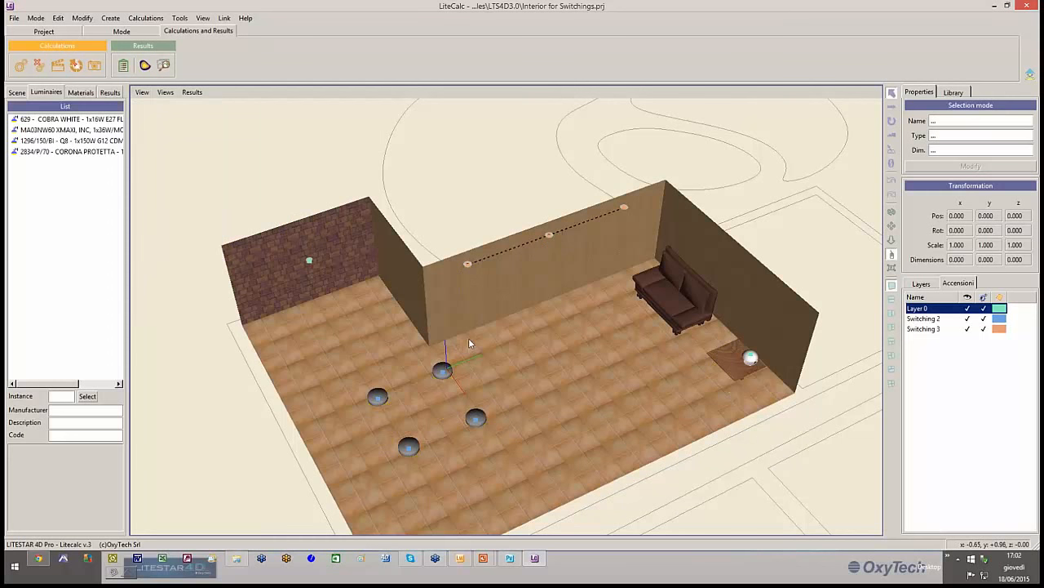
click(140, 92)
click(167, 264)
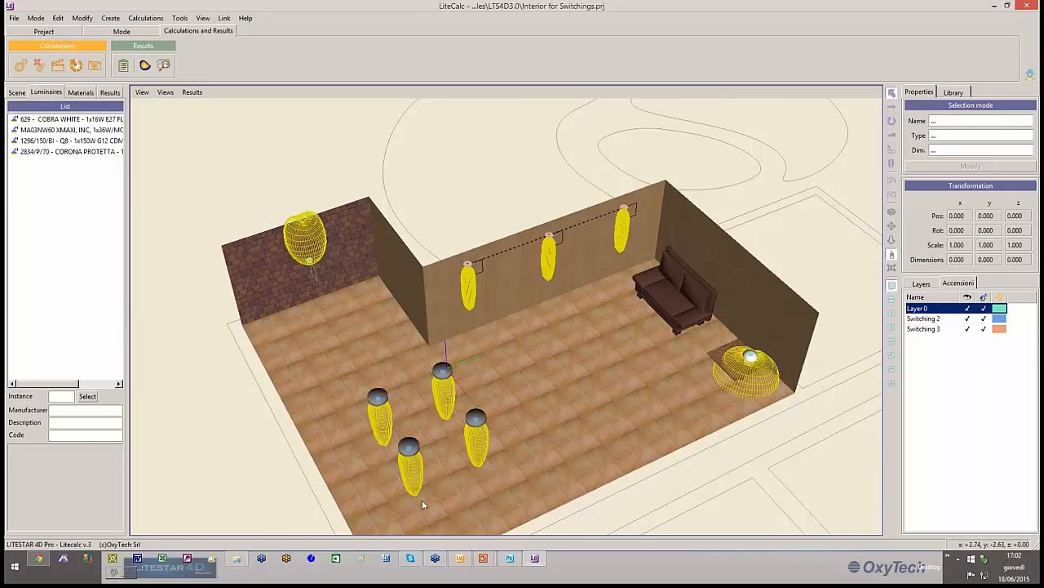
Step: Turn off Switching 2, calculate the room's lighting, and close the results summary
click(984, 320)
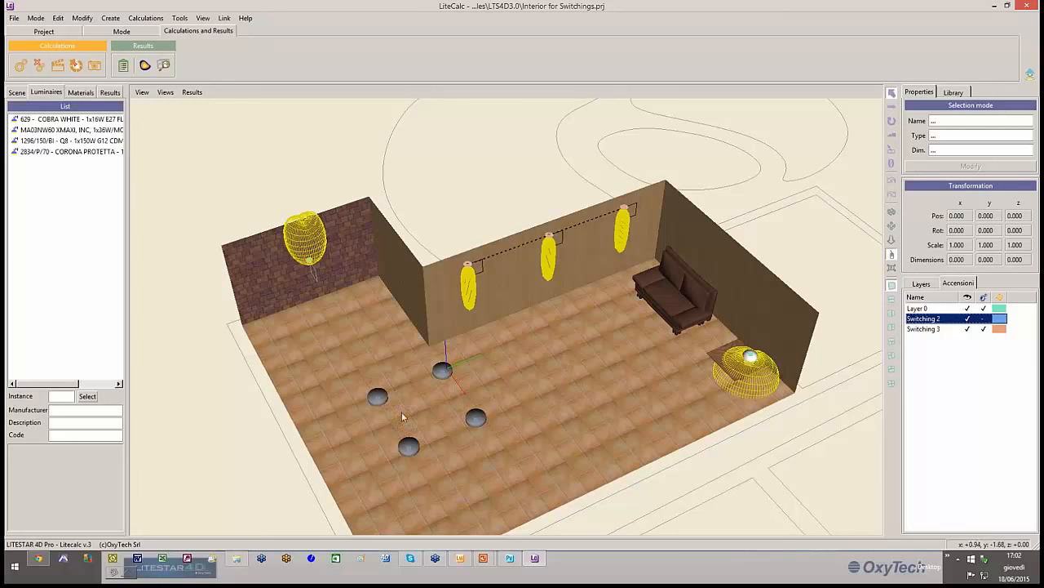
click(149, 18)
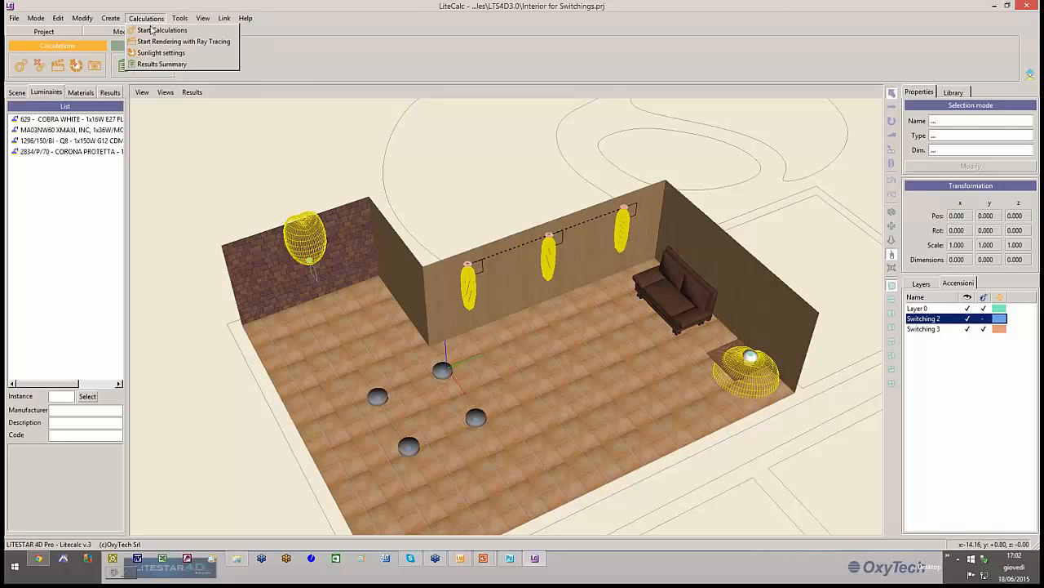
click(163, 30)
click(358, 415)
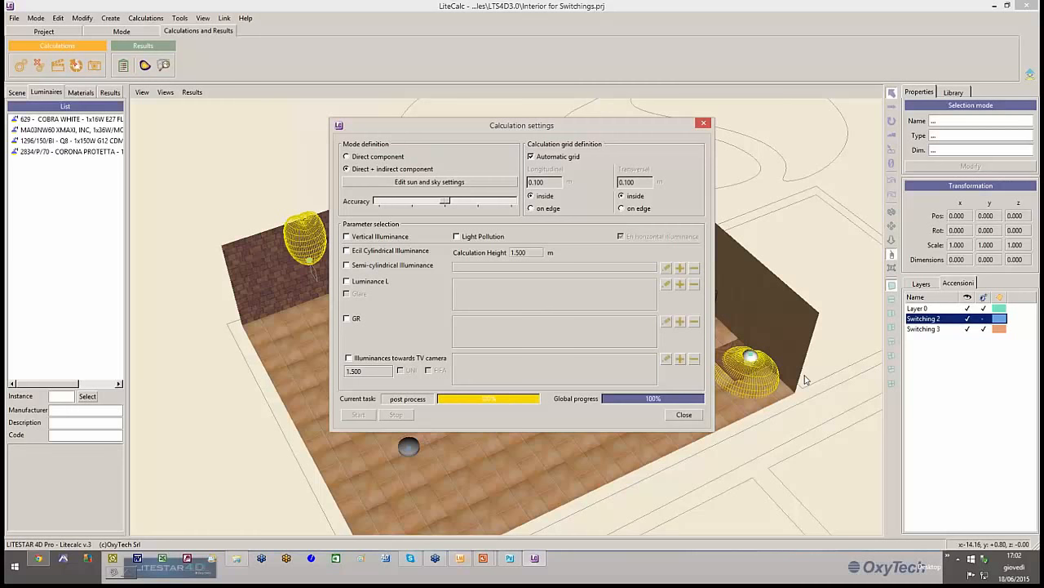
click(684, 415)
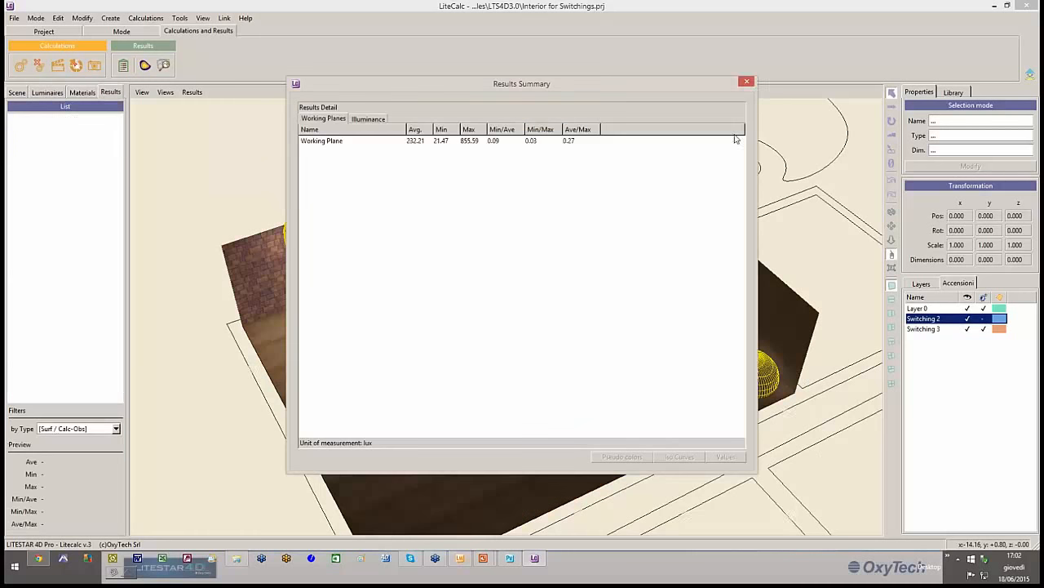
click(747, 81)
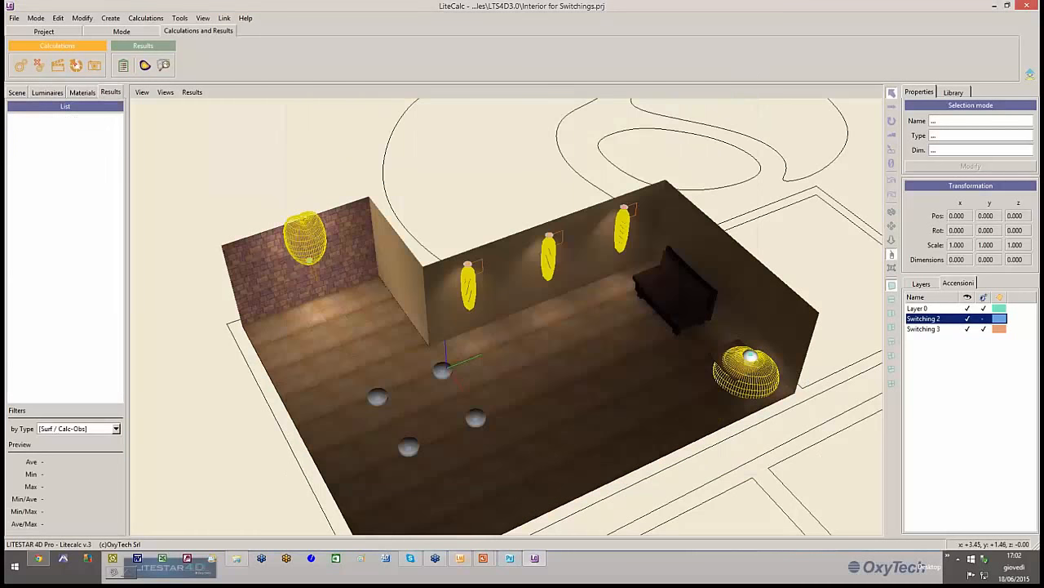
Step: Set the tone mapping gamma to 0.50 for the calculated room view
middle_drag(580, 448, 578, 377)
scroll(590, 287, up, 5)
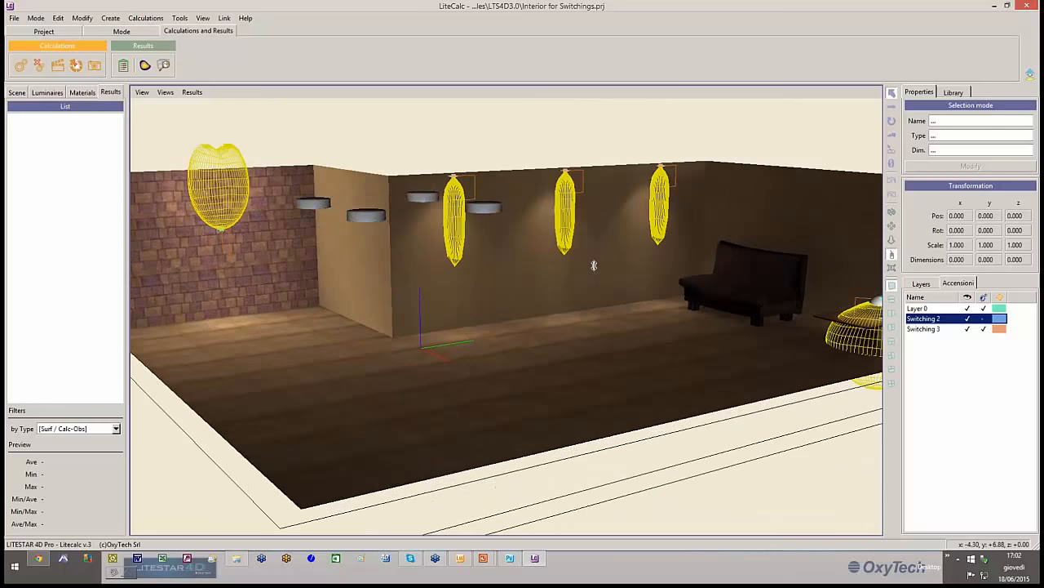
click(164, 66)
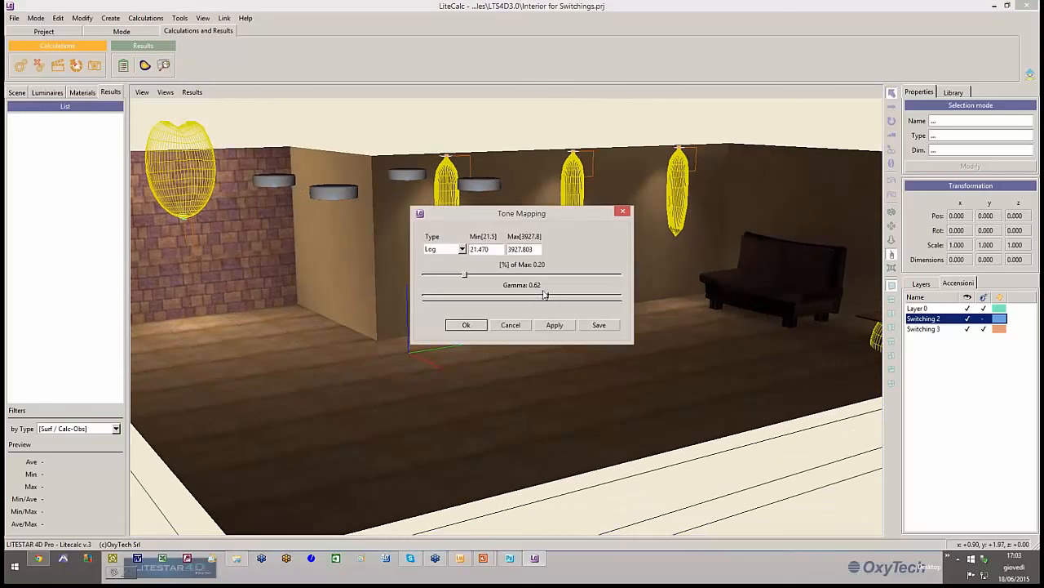
drag(547, 298, 523, 299)
click(545, 326)
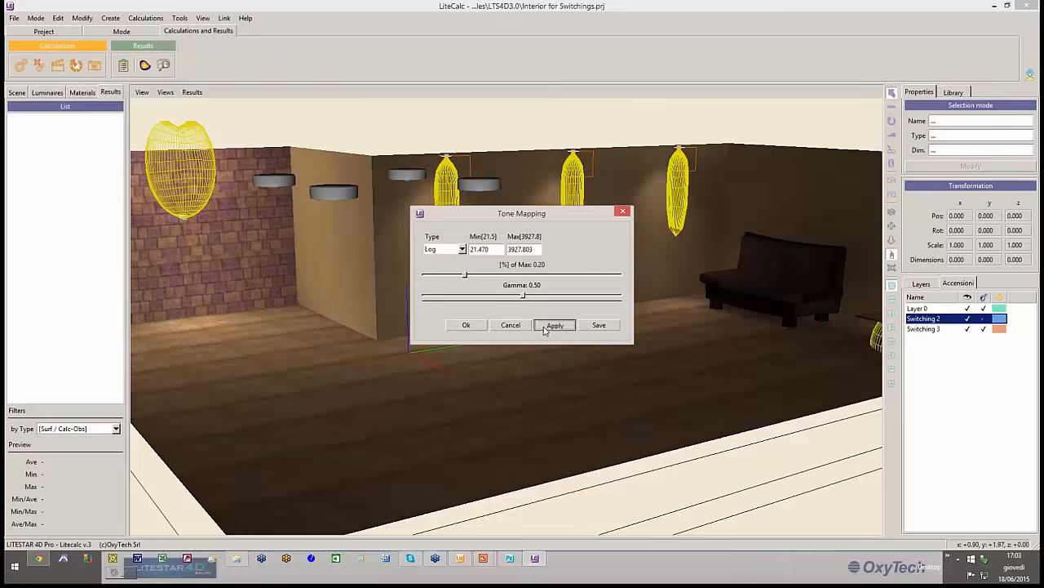
click(464, 325)
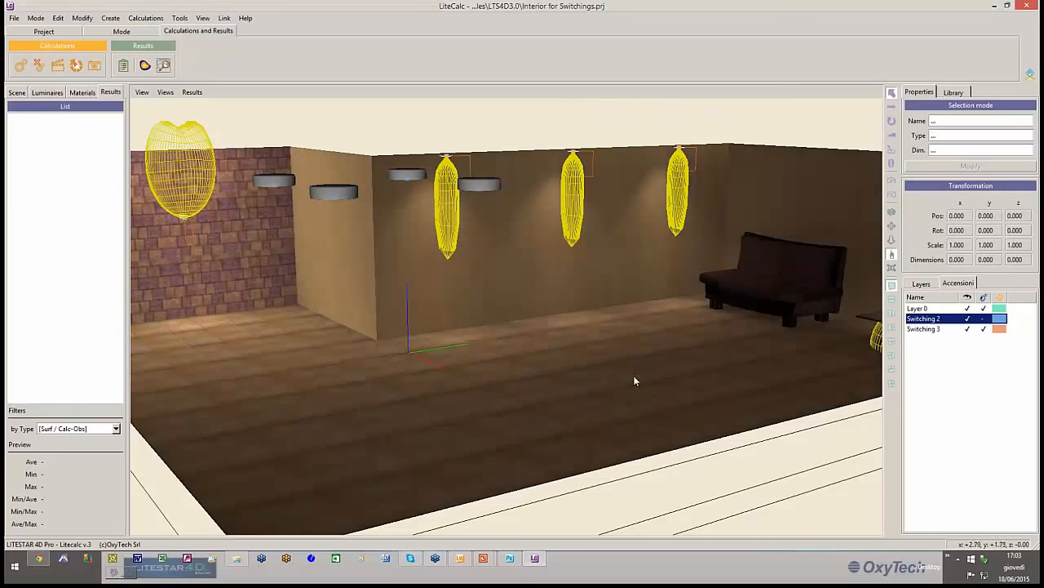
Step: Turn Switching 3 off and turn Switching 2 back on for the calculation
scroll(630, 376, down, 3)
scroll(630, 376, down, 2)
middle_drag(611, 344, 612, 433)
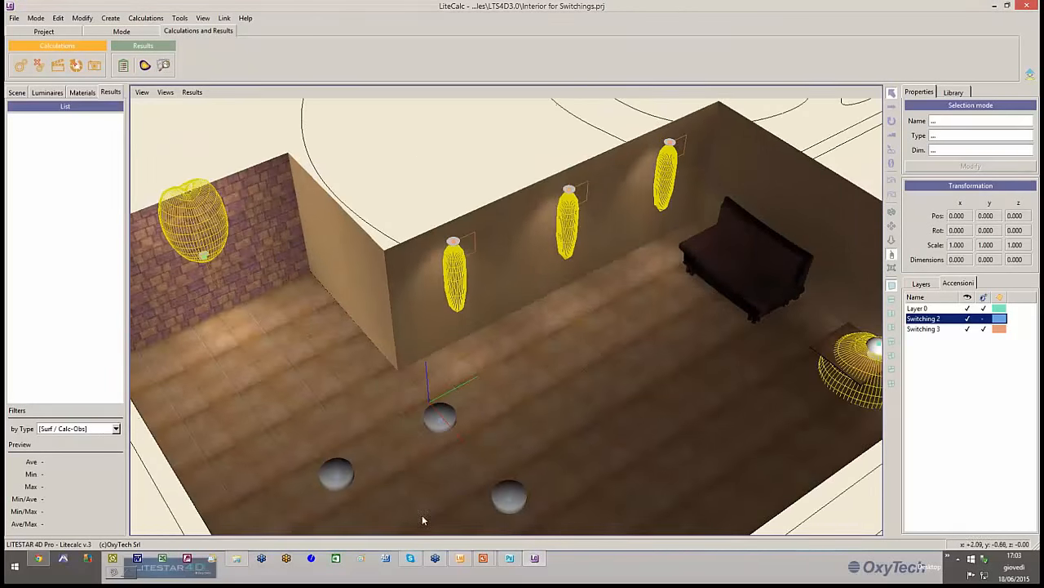
click(983, 329)
click(984, 319)
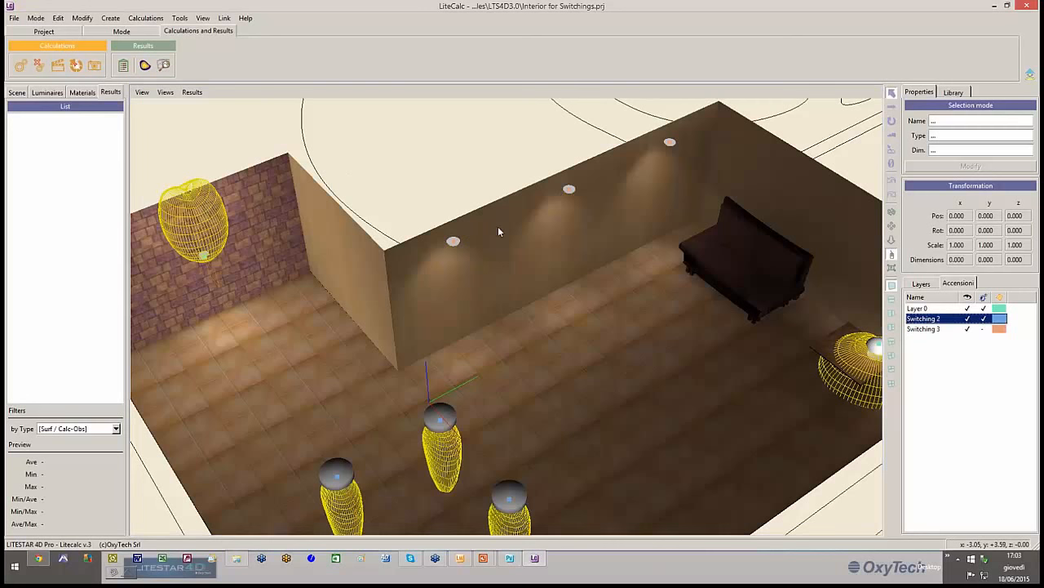
Step: Calculate the room's lighting with the current settings and close the results summary
click(146, 18)
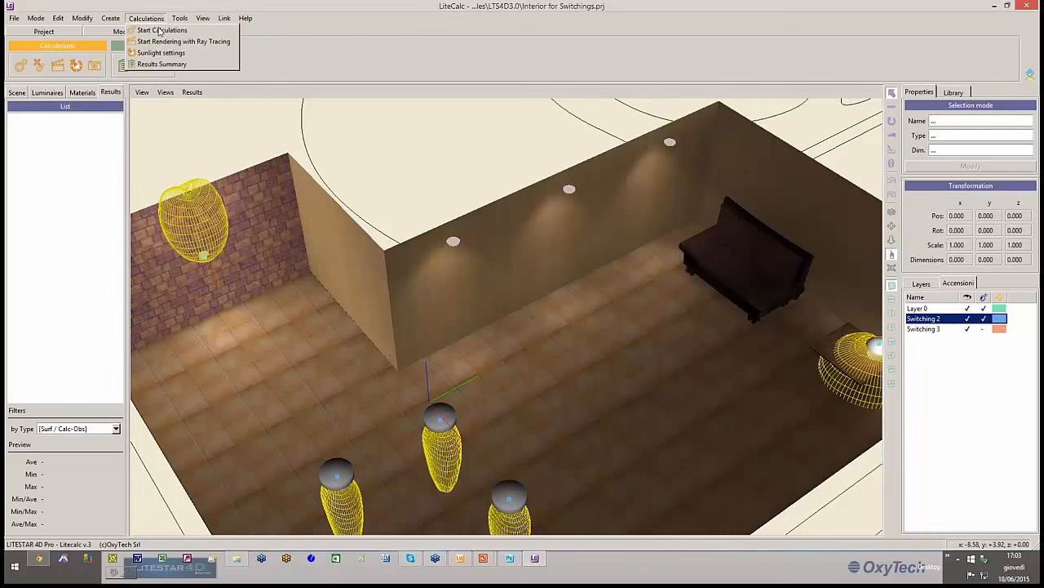
click(160, 29)
click(358, 414)
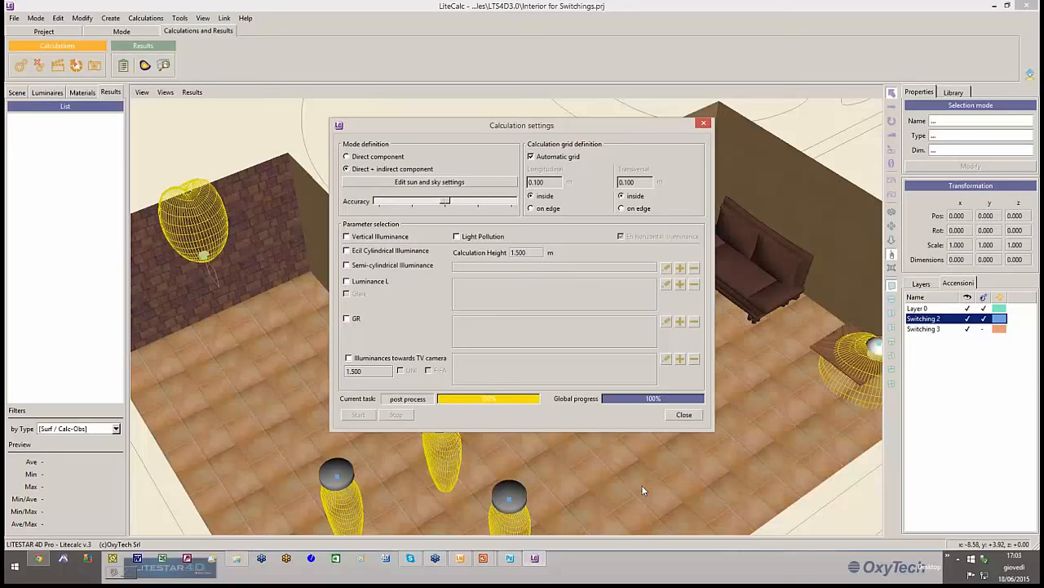
click(683, 414)
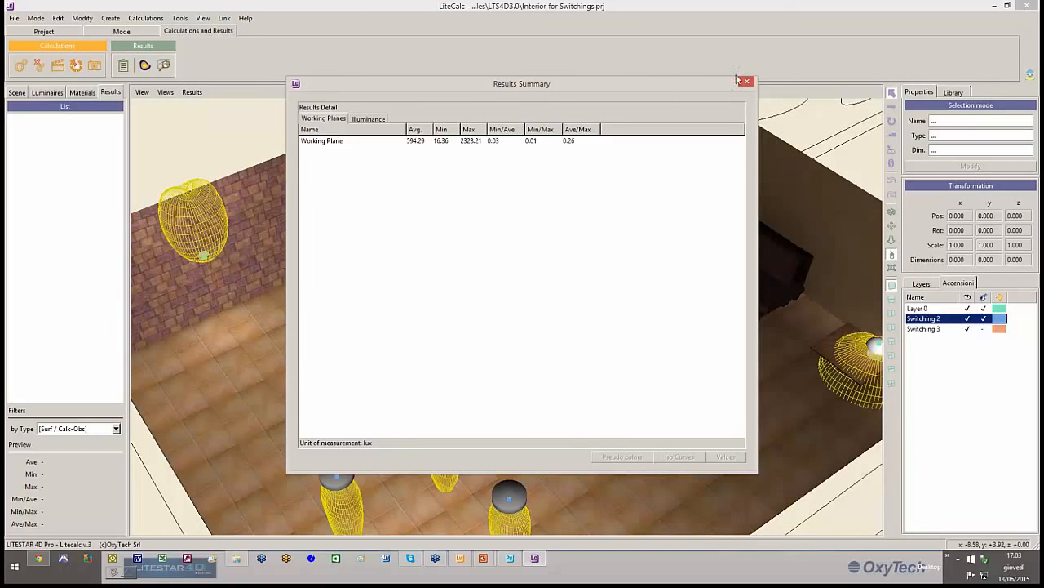
click(746, 81)
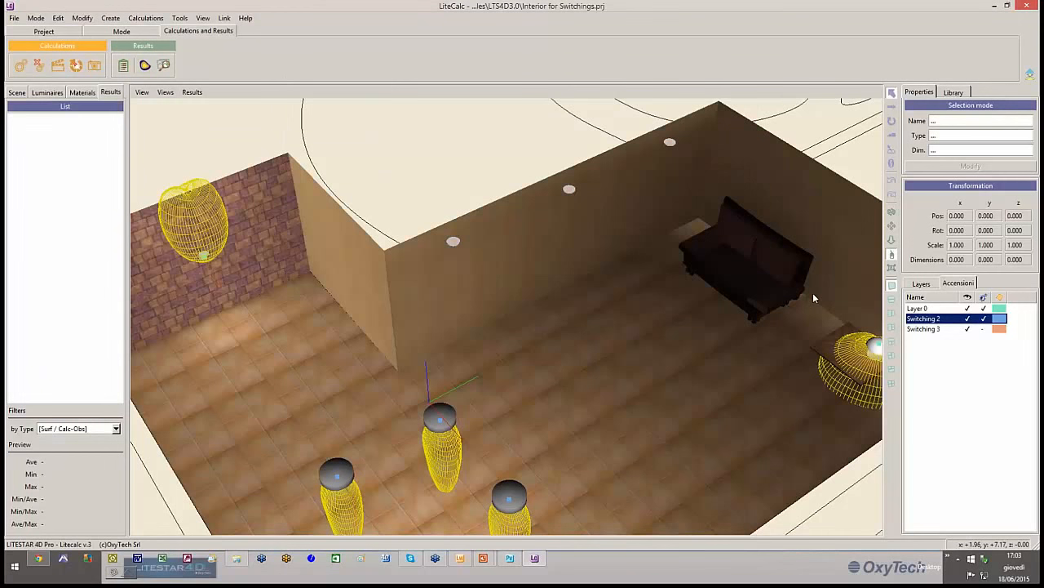
Step: Examine the calculated lighting of the room from above, from the side and close to the ceiling luminaires
scroll(652, 377, down, 5)
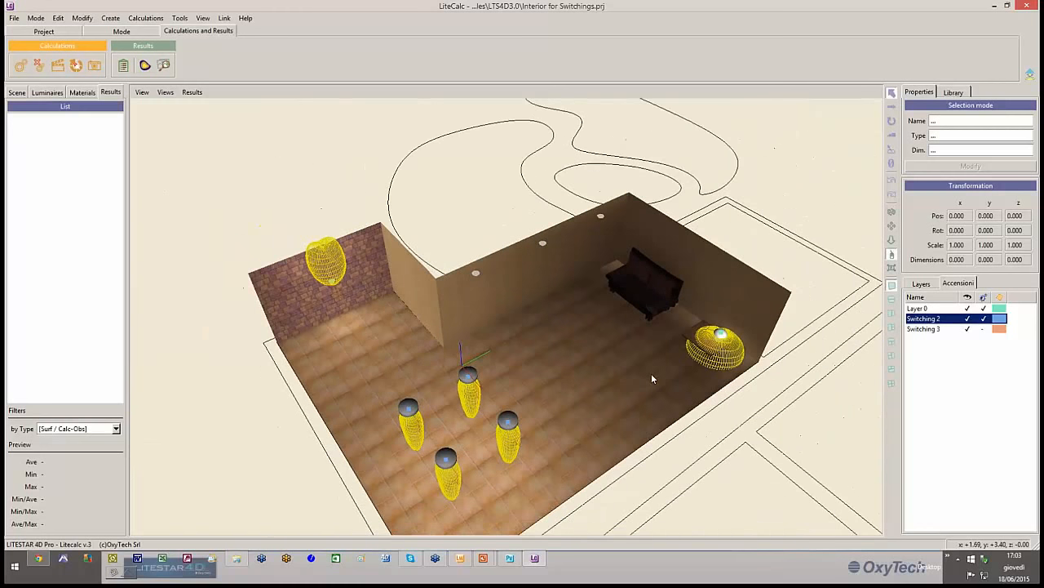
middle_drag(631, 380, 554, 307)
scroll(554, 307, up, 5)
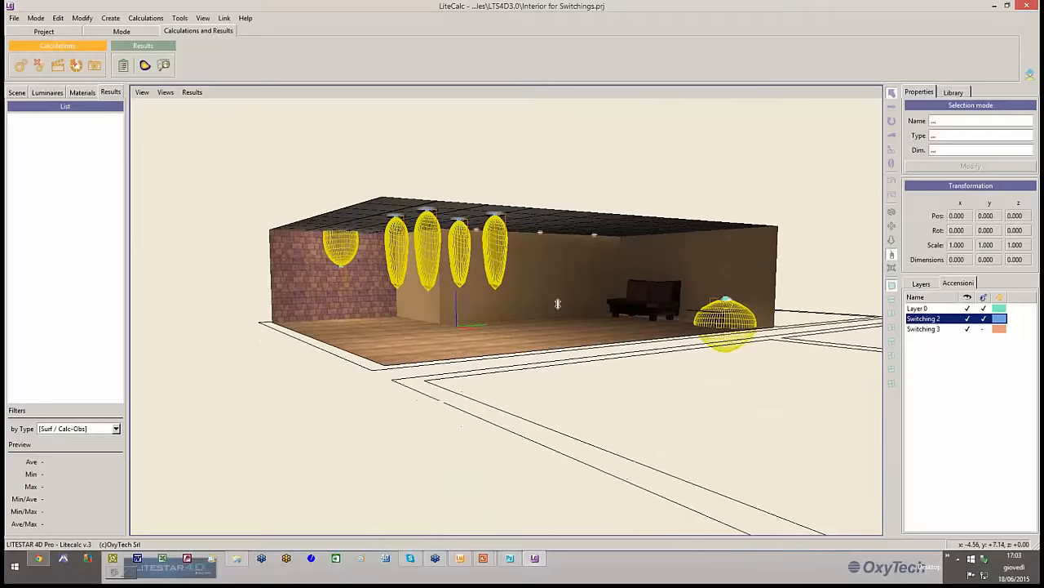
scroll(574, 266, down, 3)
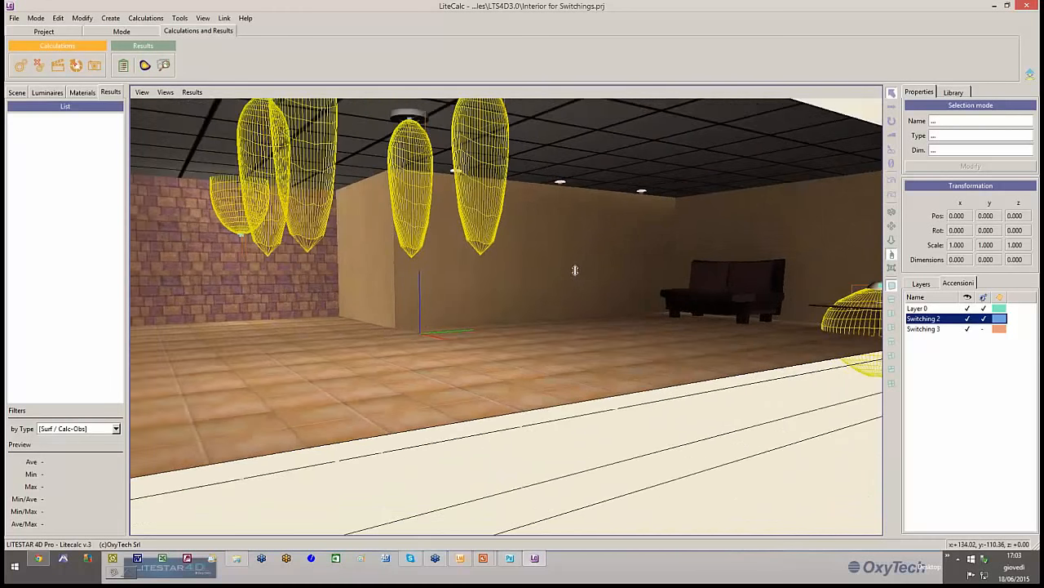
scroll(575, 277, down, 2)
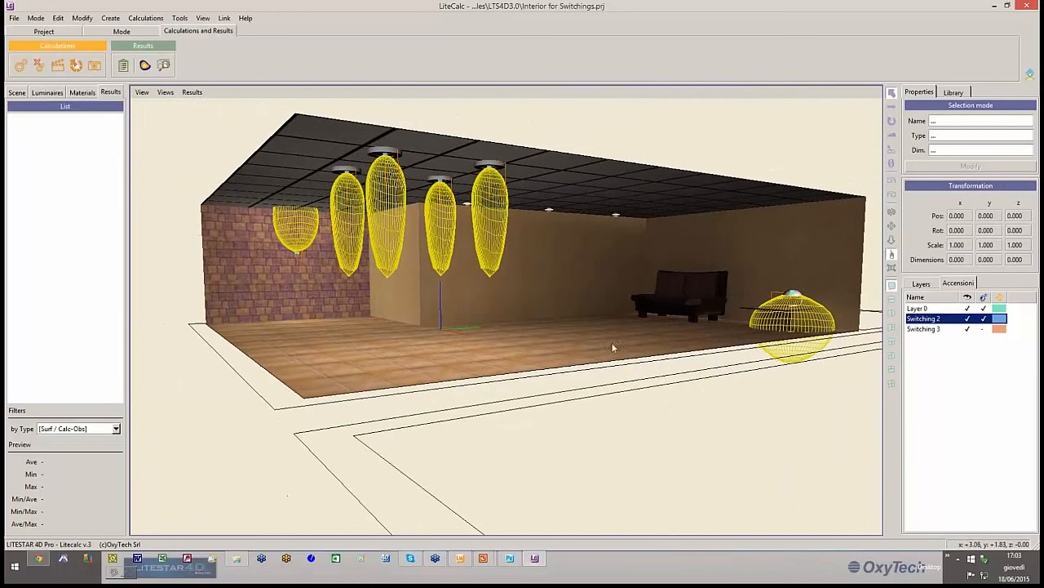
middle_drag(568, 339, 584, 378)
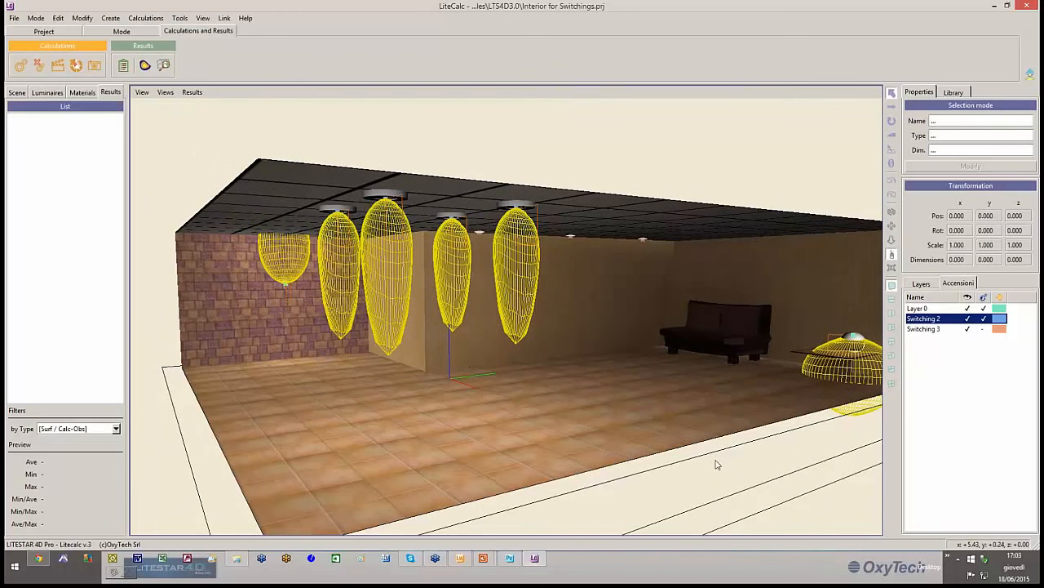
scroll(647, 343, down, 2)
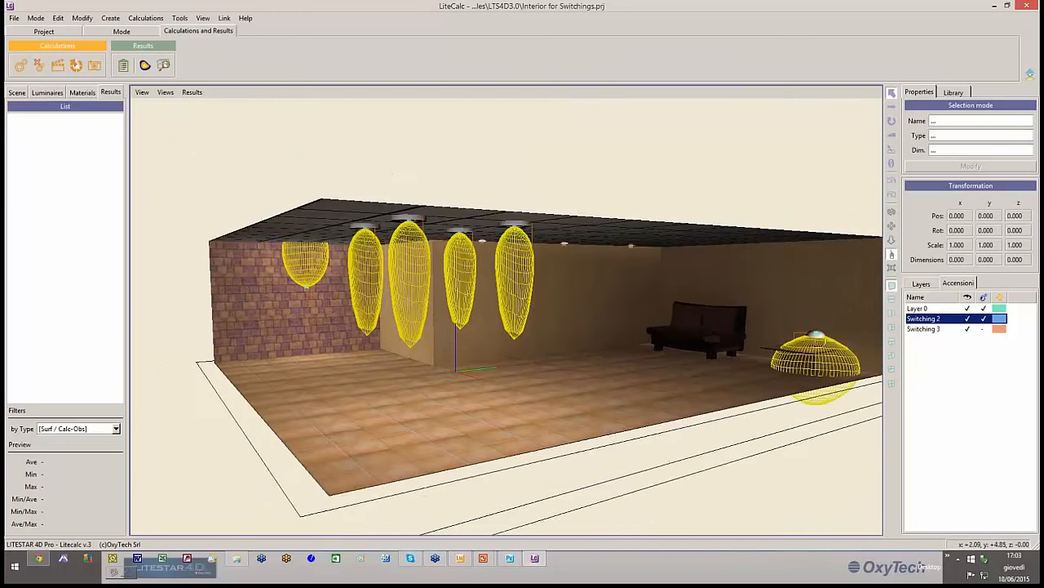
right_drag(627, 359, 710, 441)
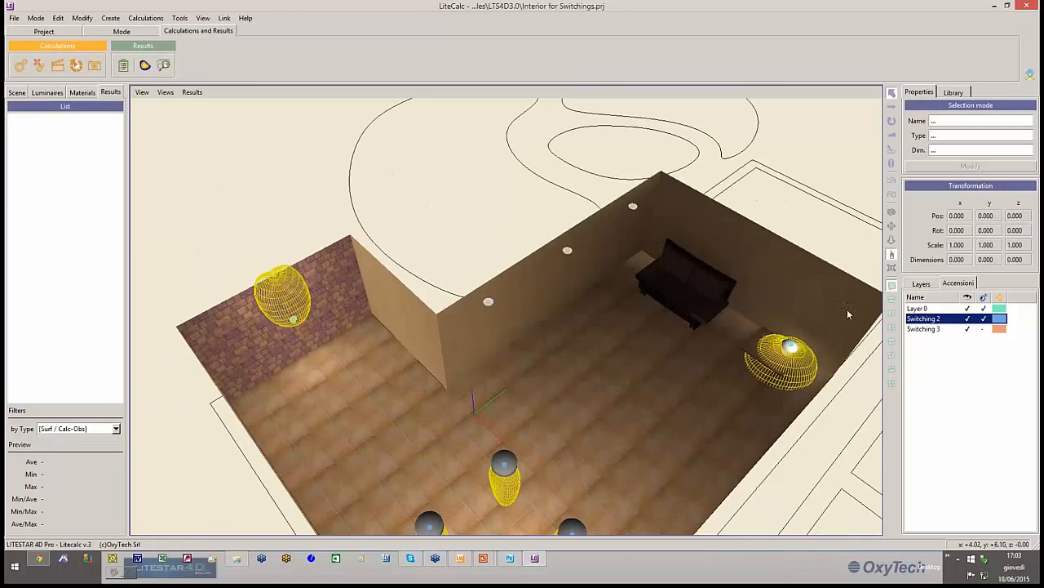
Step: Choose the Zumtobel Staff catalogue and place one 60810173 + 60800121 luminaire near the brick wall
click(954, 93)
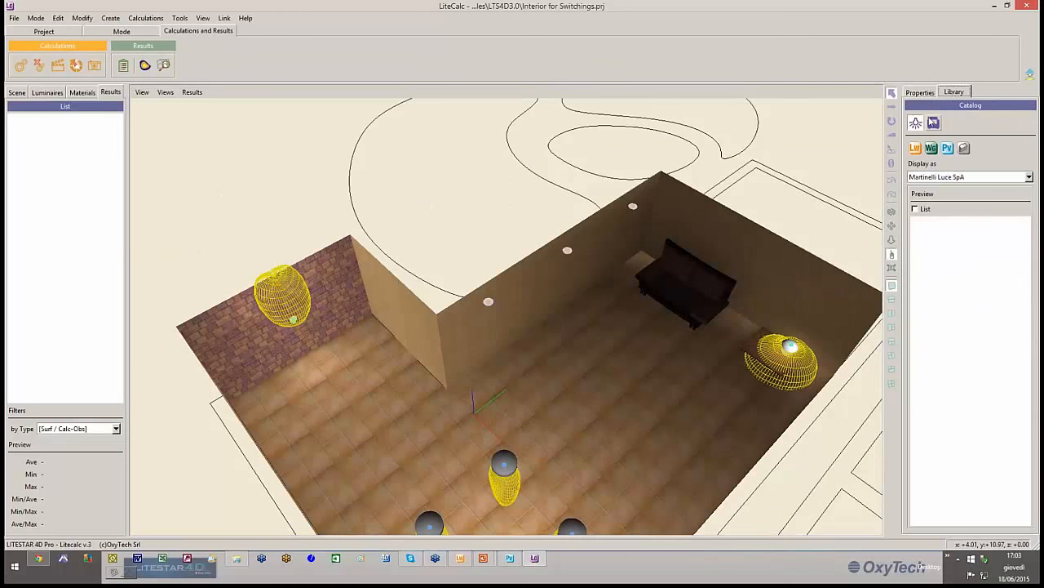
click(983, 174)
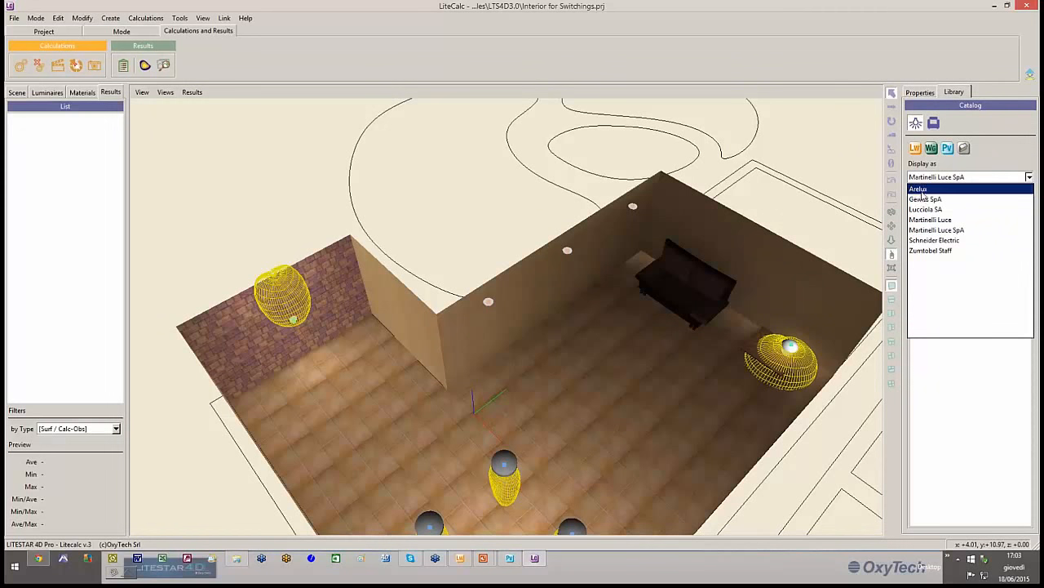
click(931, 251)
drag(942, 235, 292, 444)
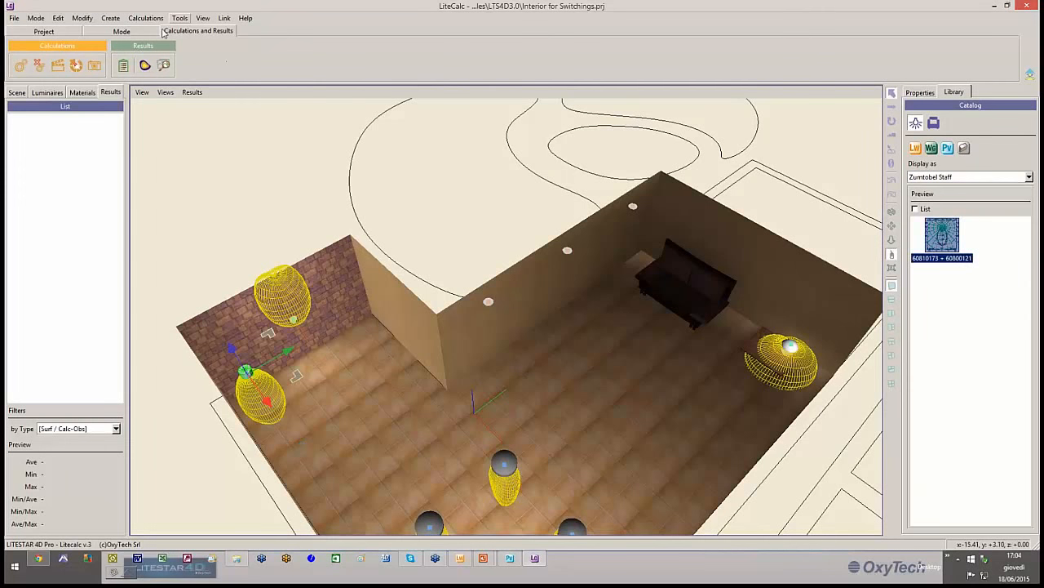
Step: Add a group of Panos HL luminaires, 3 along X and 1 along Y, spaced 1 m in X, keeping the previous luminaires
click(74, 31)
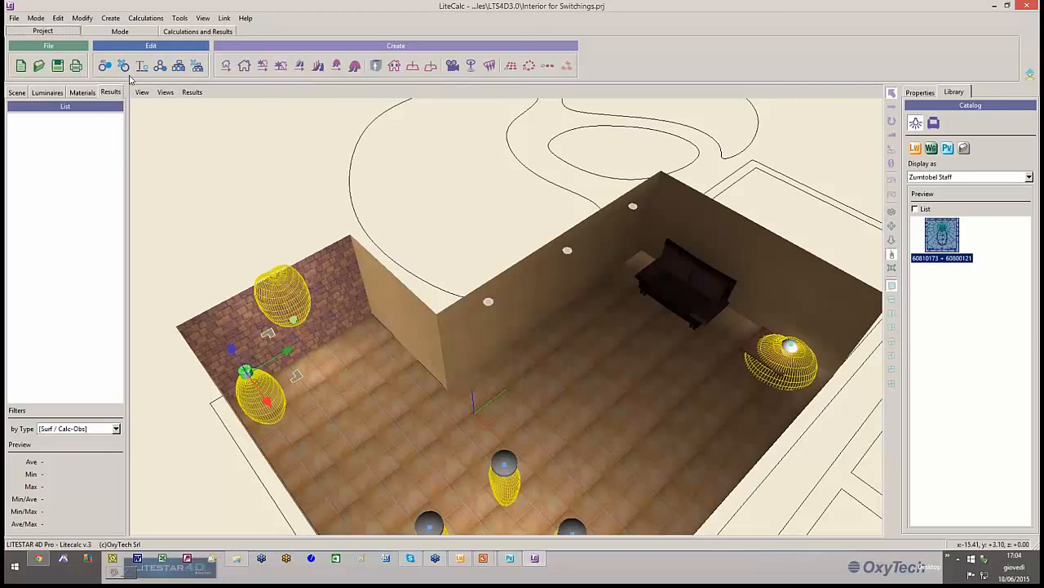
click(568, 67)
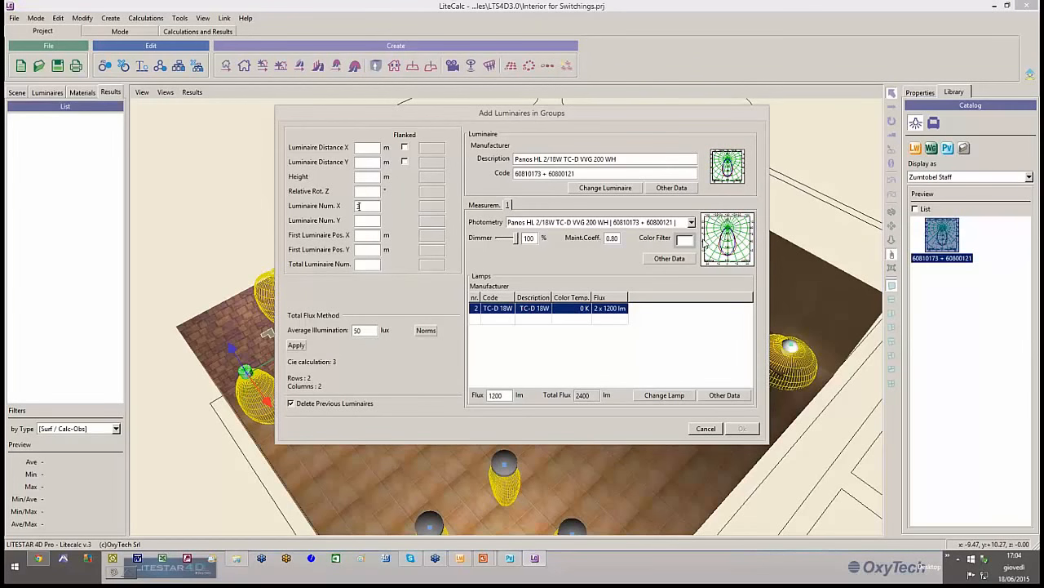
text(3)
click(357, 221)
text(1)
key(Tab)
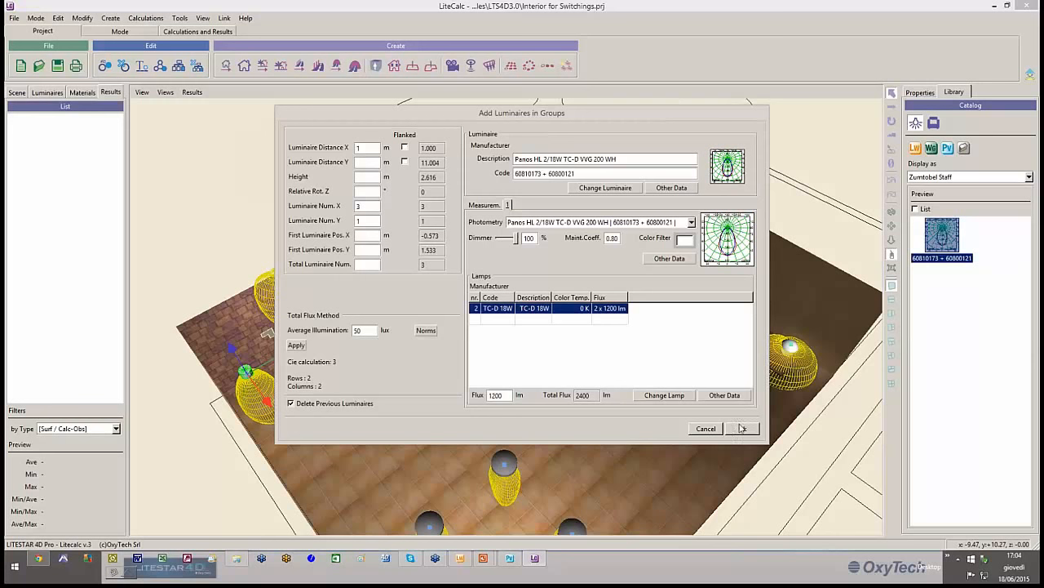
click(291, 403)
click(744, 429)
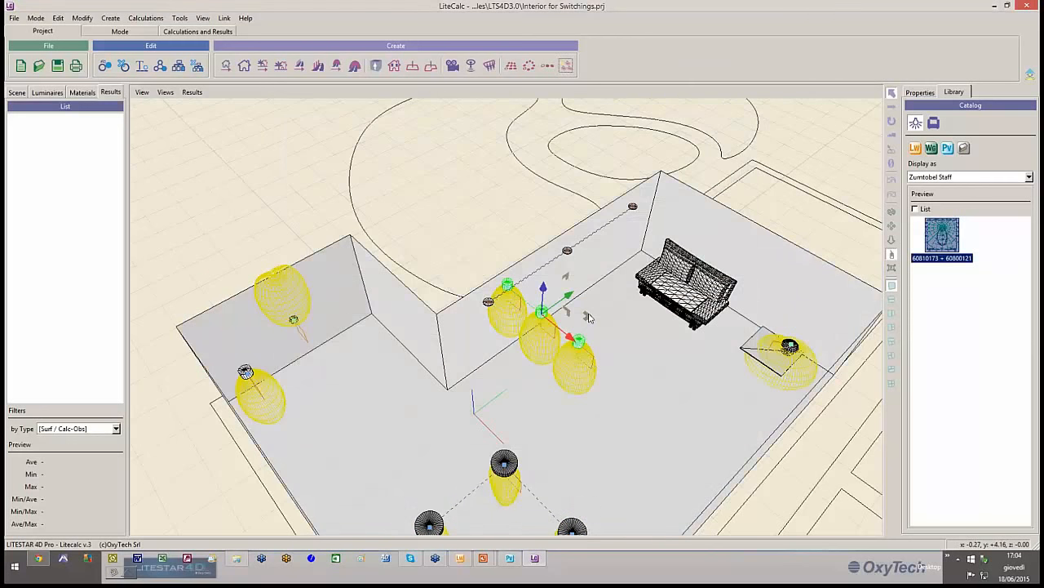
Step: Move the new luminaire group in line with the single Zumtobel luminaire near the brick wall, and delete that single luminaire
drag(586, 315, 360, 454)
click(244, 372)
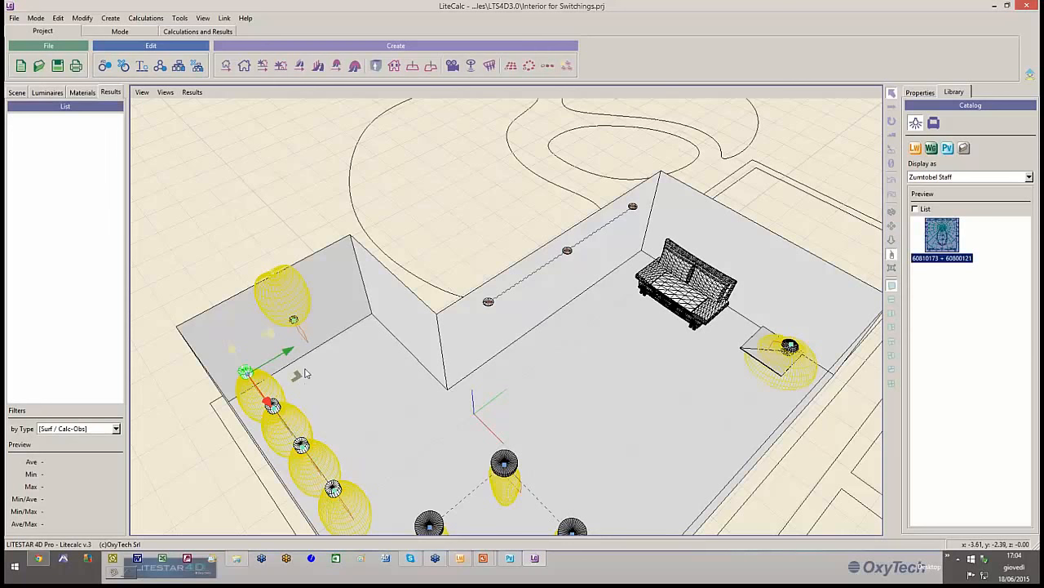
drag(297, 376, 373, 355)
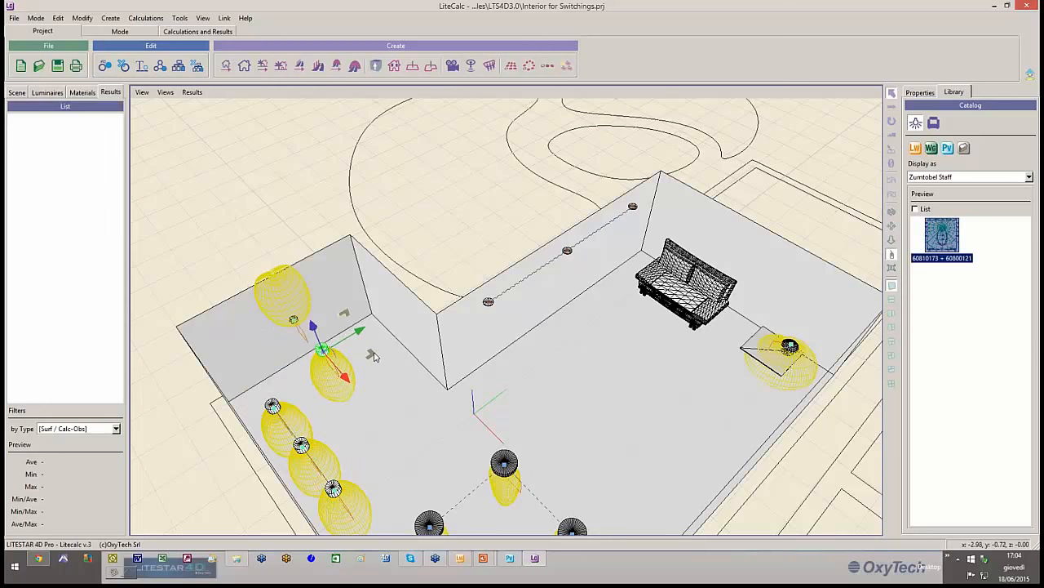
key(Delete)
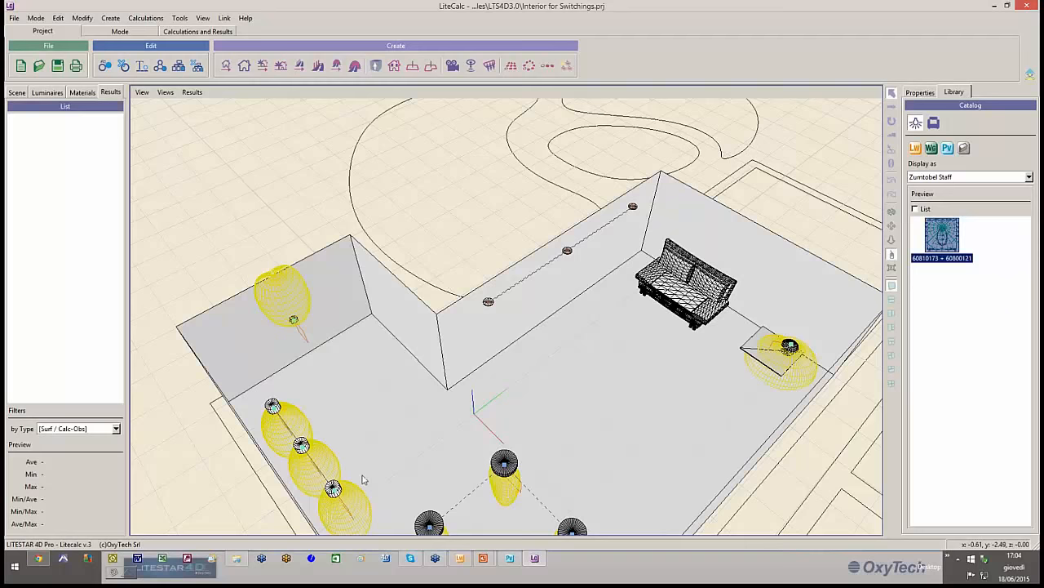
Step: Shift the whole group of three luminaires towards the room's recess and delete the 1296/150/BI luminaire there
middle_drag(681, 469, 511, 332)
click(470, 158)
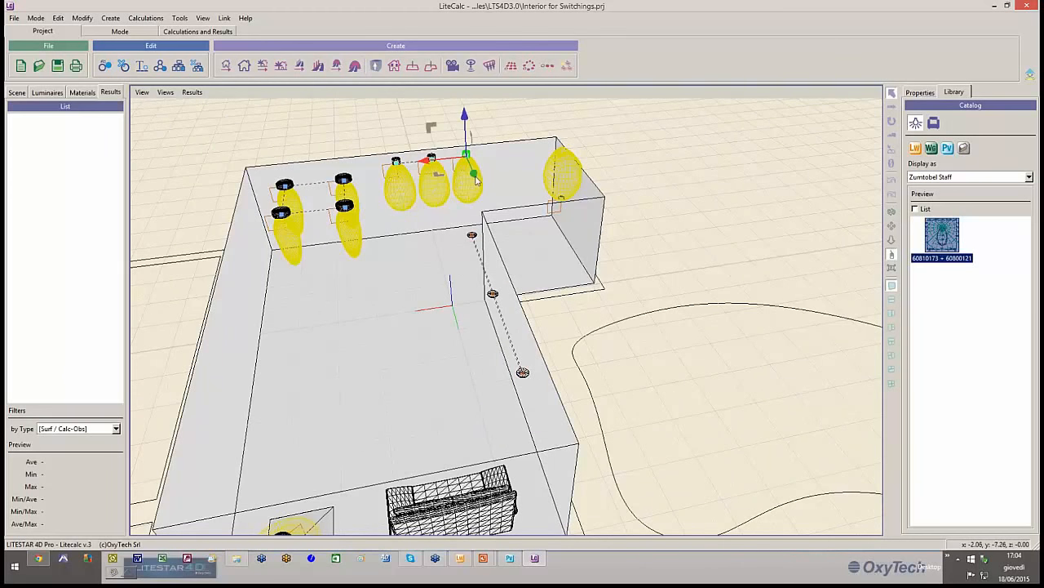
click(24, 91)
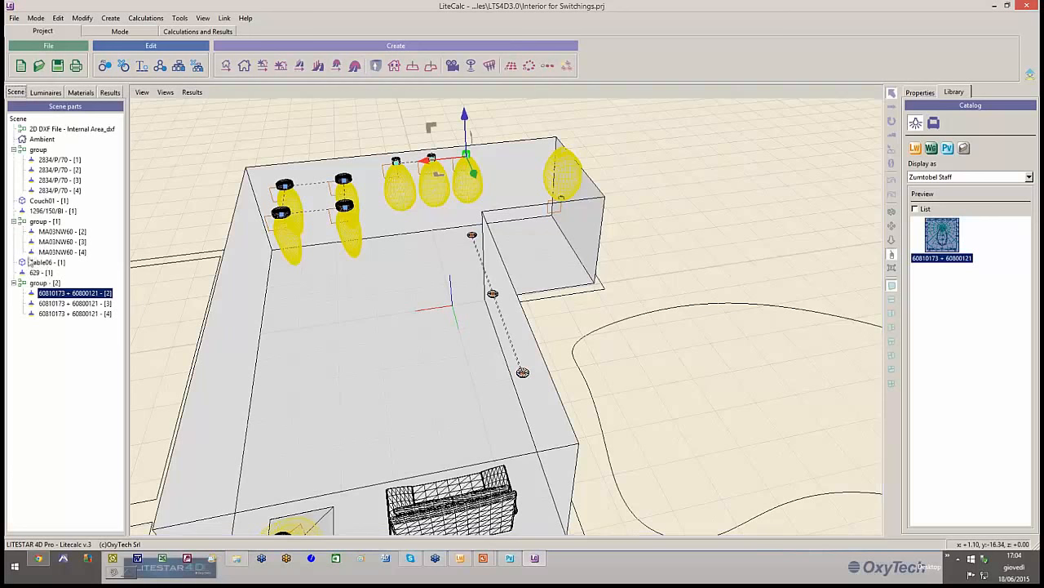
click(40, 282)
mouse_move(437, 178)
mouse_down()
mouse_move(398, 168)
mouse_move(430, 167)
mouse_up()
click(561, 204)
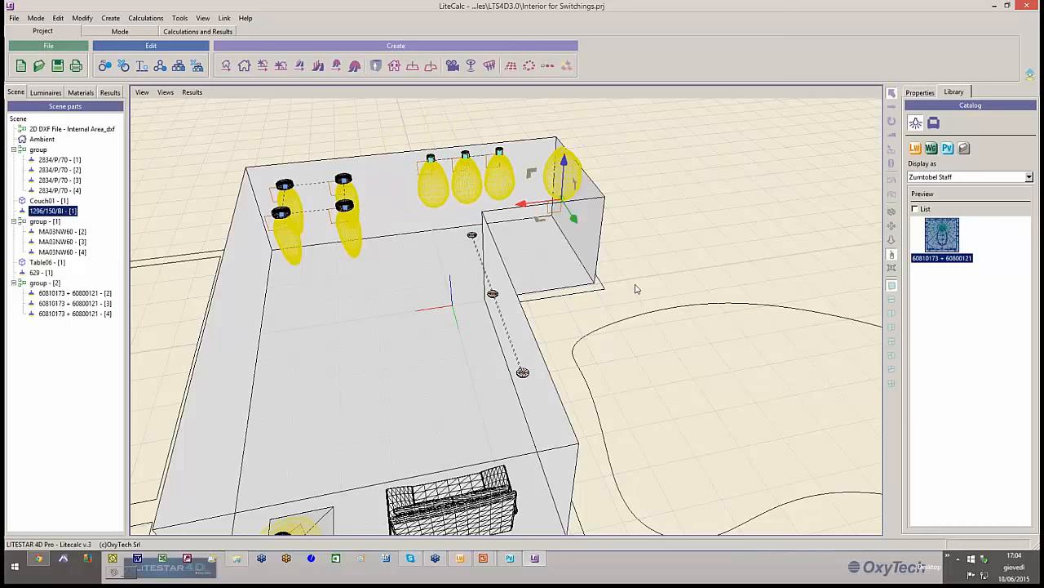
key(Delete)
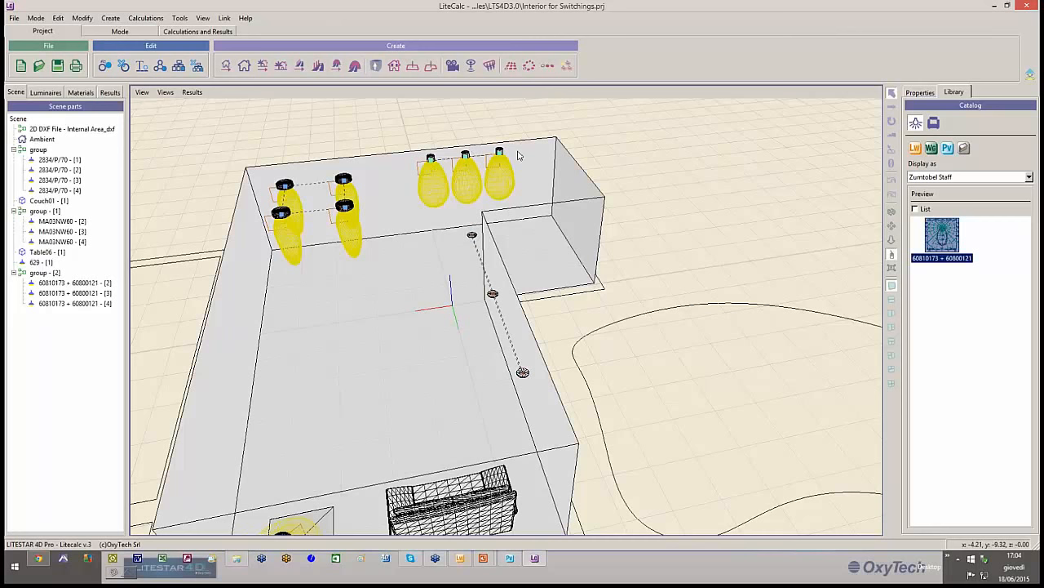
Step: Create a new luminaire switching named Switching 4
click(920, 92)
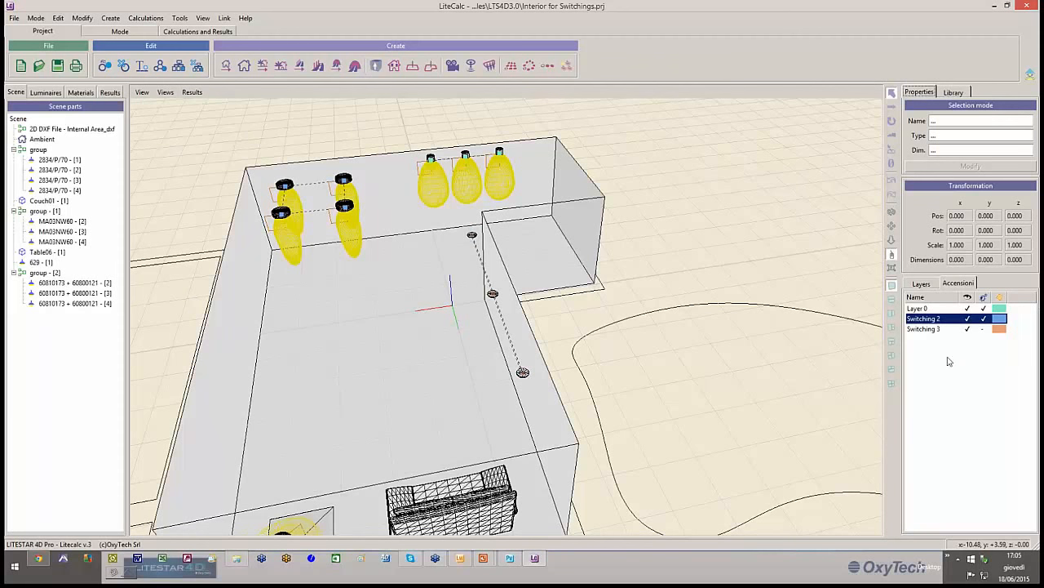
right_click(928, 329)
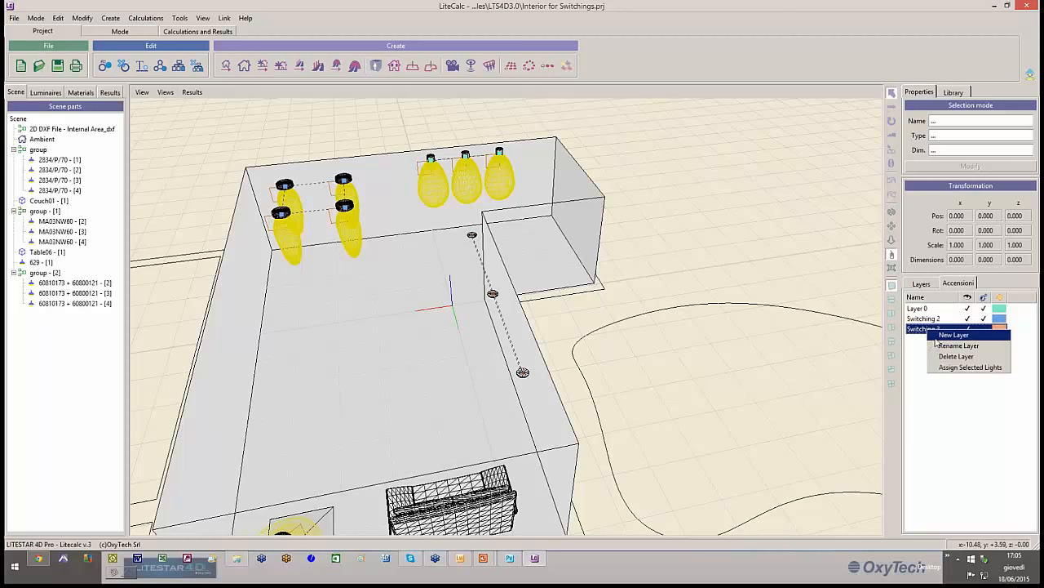
click(950, 335)
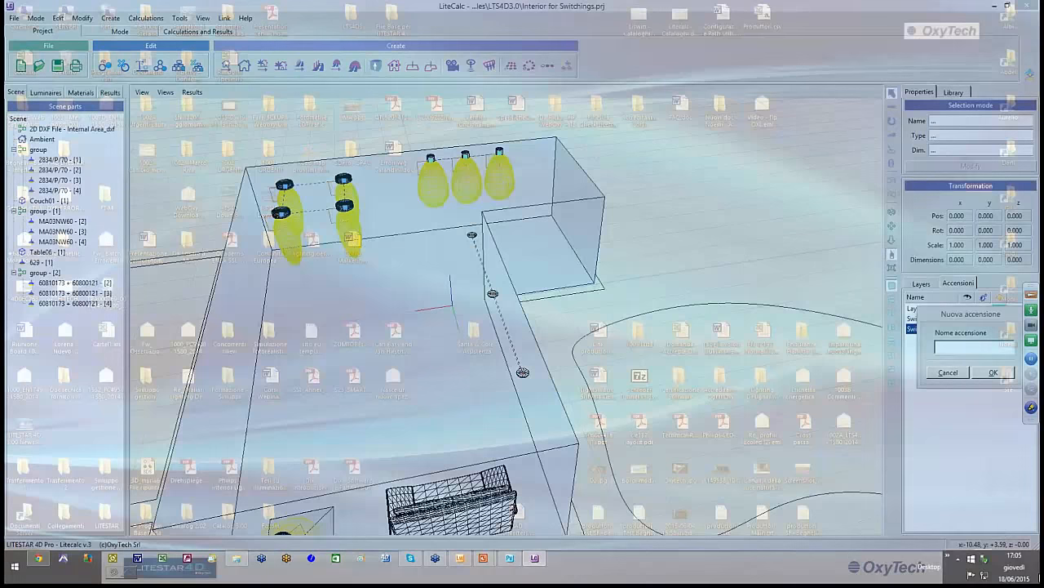
text(Switching 4)
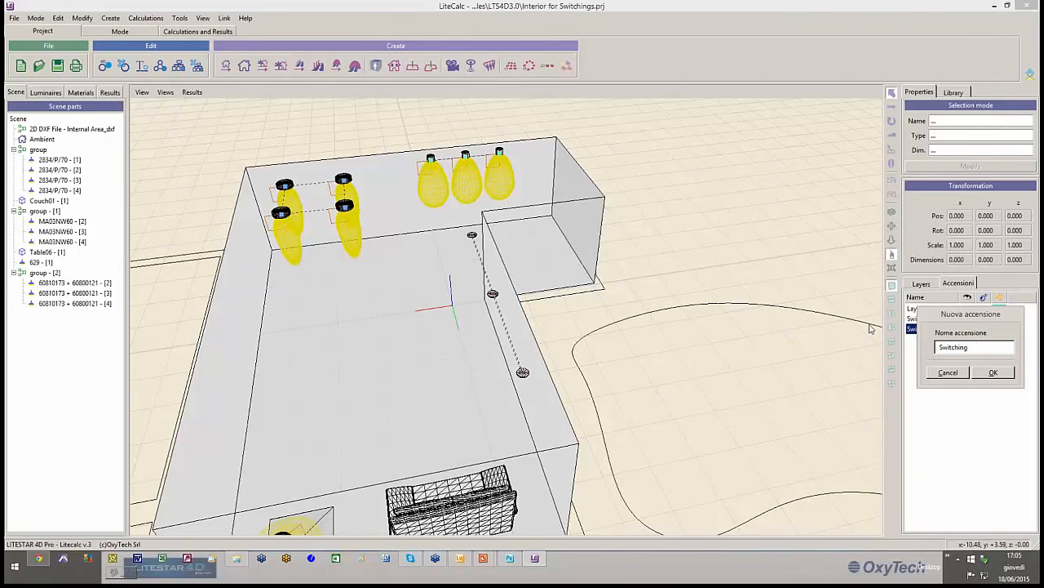
click(993, 372)
Step: Set the identification colour of Switching 4 to a light red
click(1000, 340)
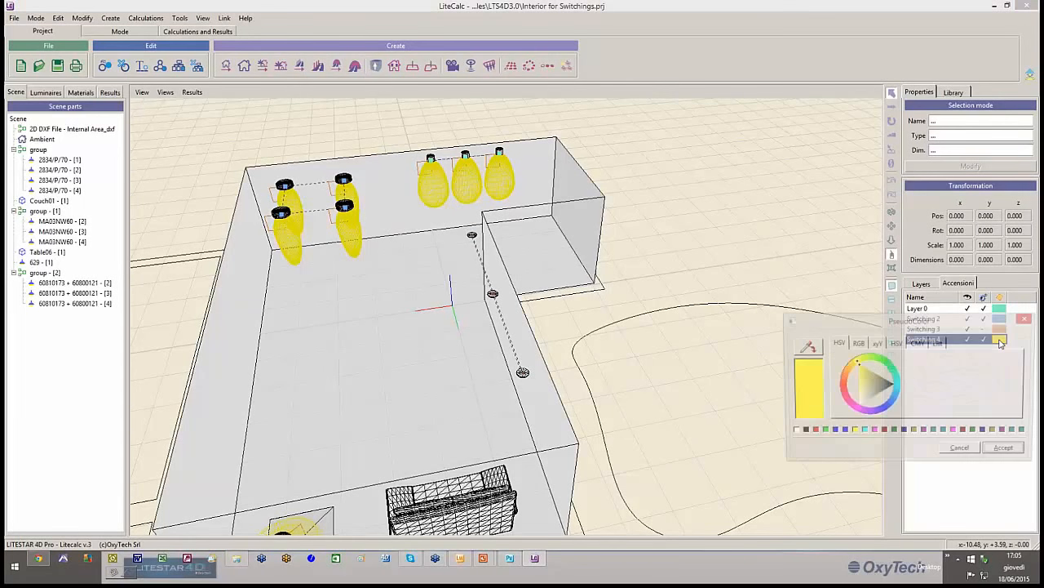
drag(855, 365, 845, 390)
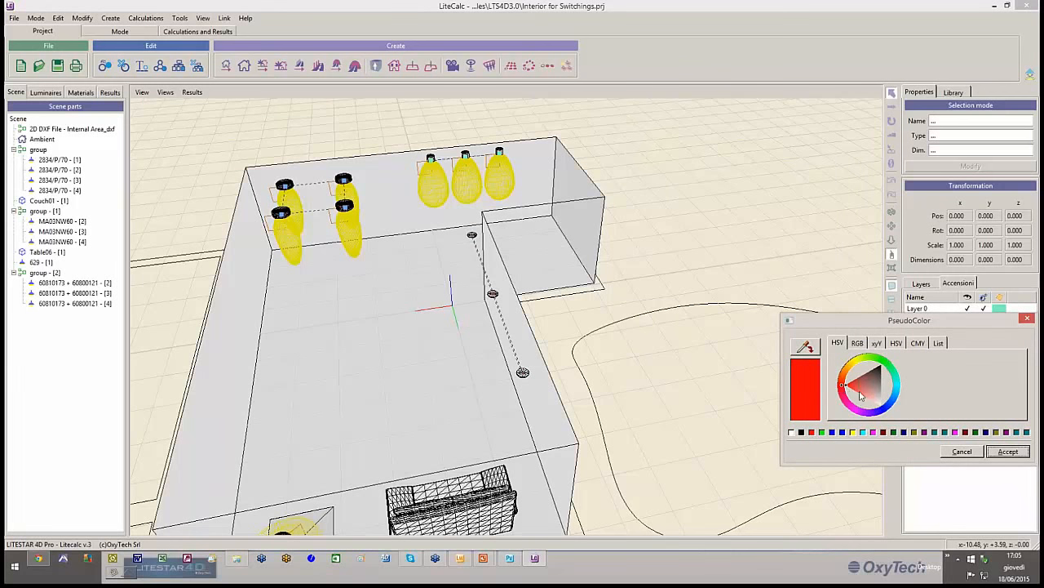
click(861, 395)
click(1008, 451)
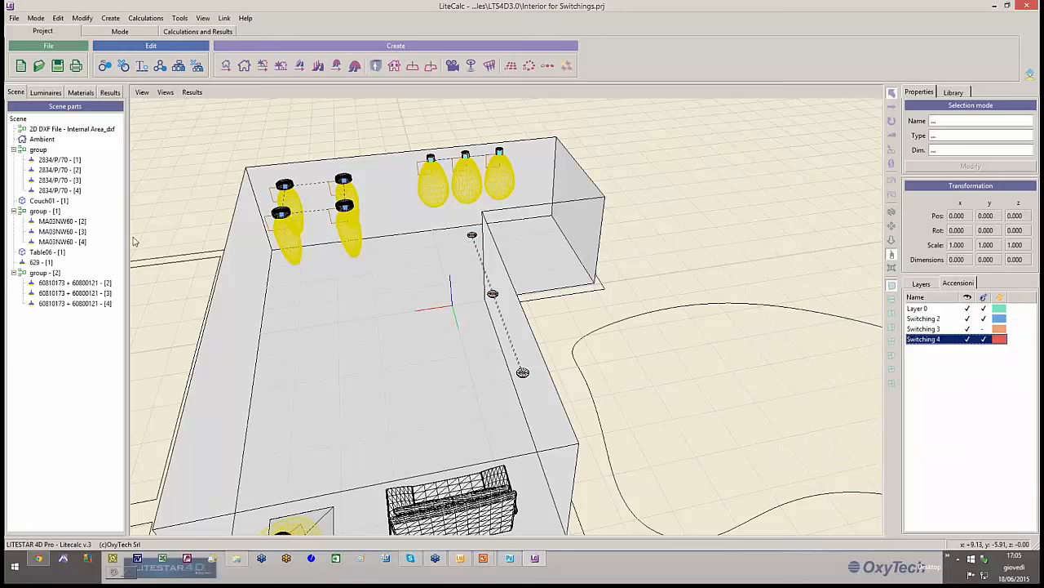
Step: Assign the group of three 60810173 + 60800121 luminaires to Switching 4
click(42, 272)
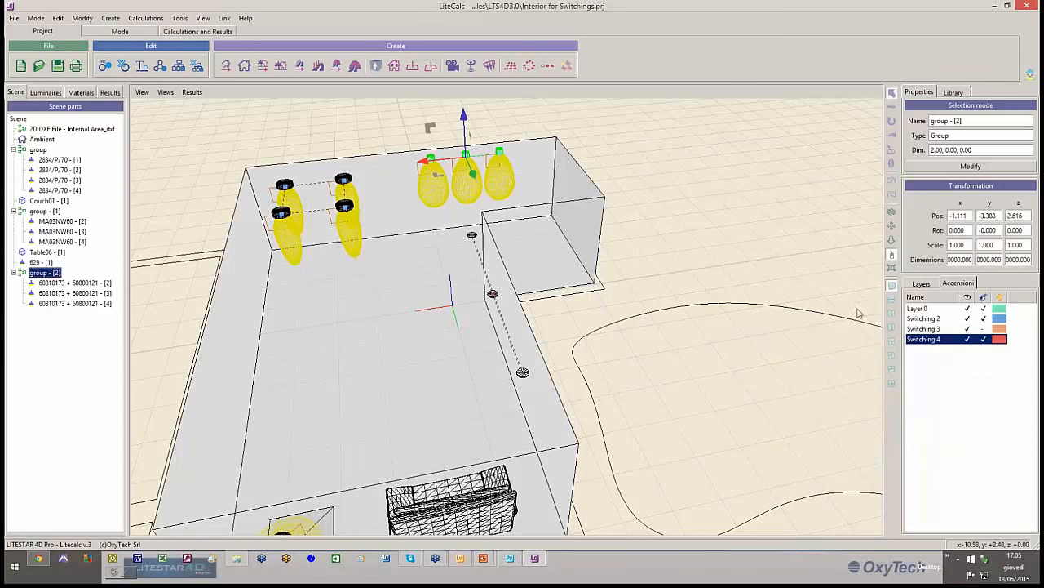
right_click(939, 341)
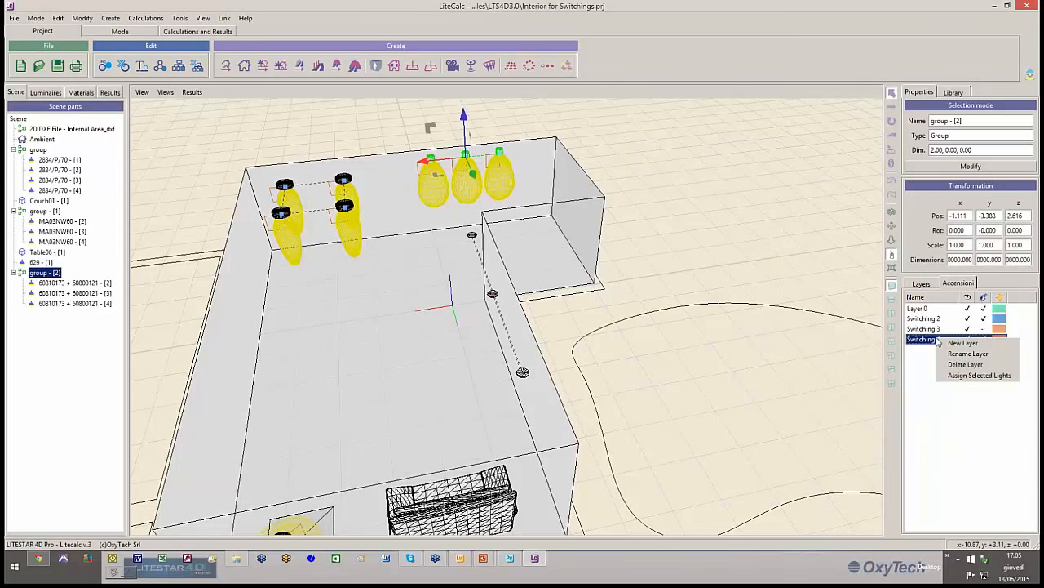
click(958, 385)
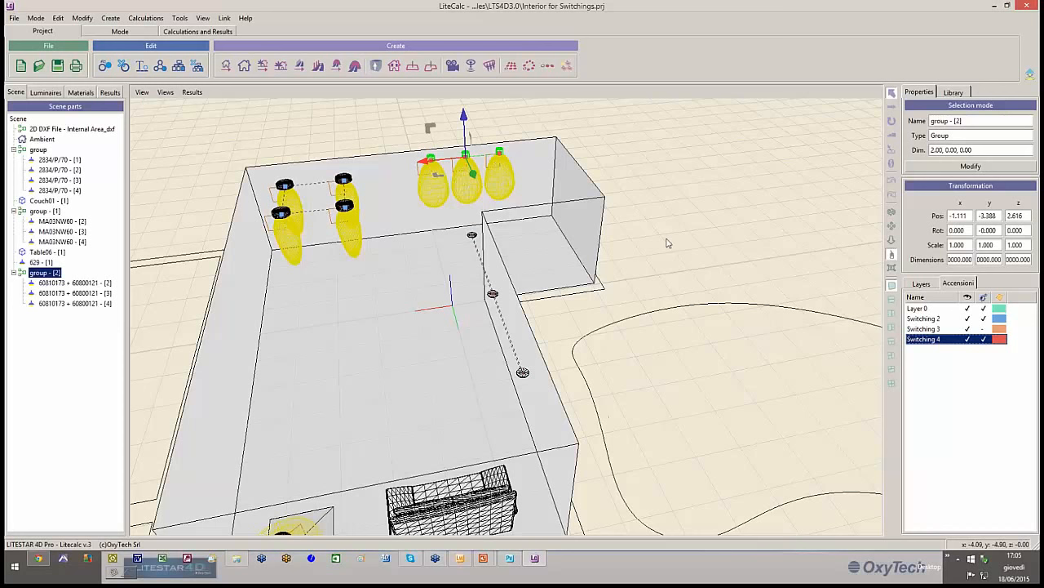
Step: Turn Switching 3 on and Switching 2 off, and run the direct + indirect calculation with the automatic grid
click(984, 330)
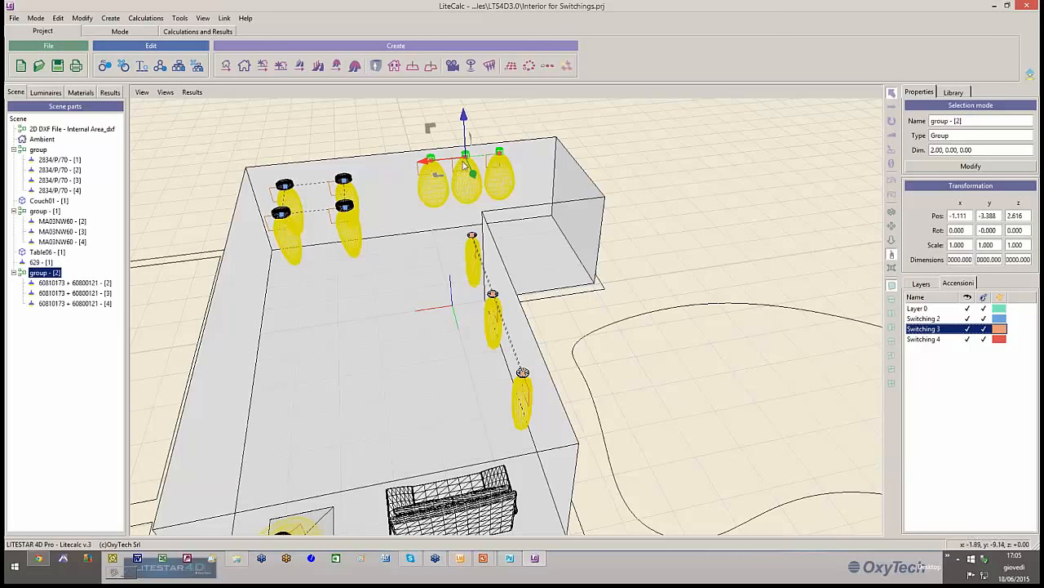
click(984, 318)
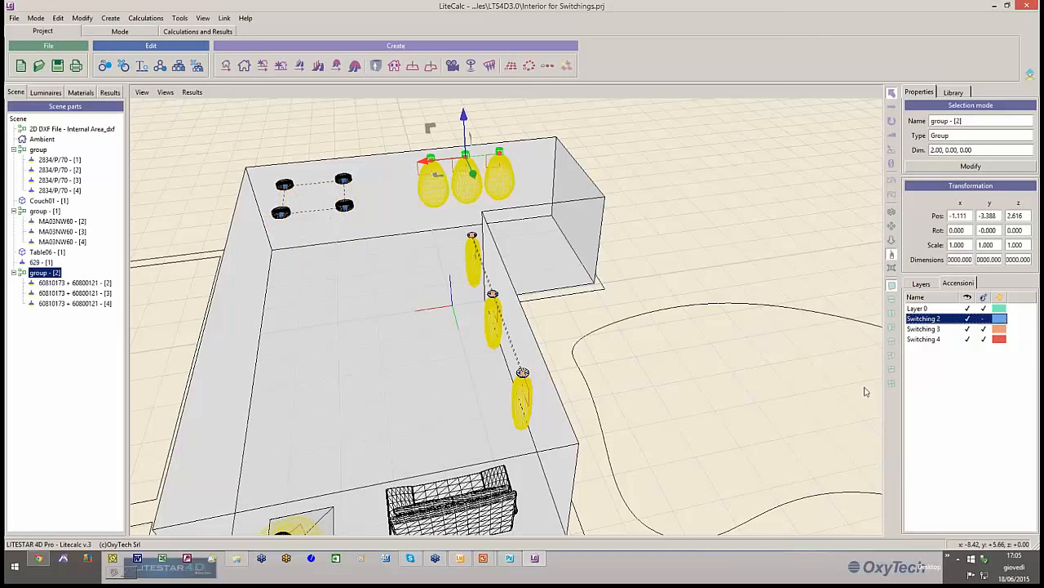
click(145, 18)
click(162, 33)
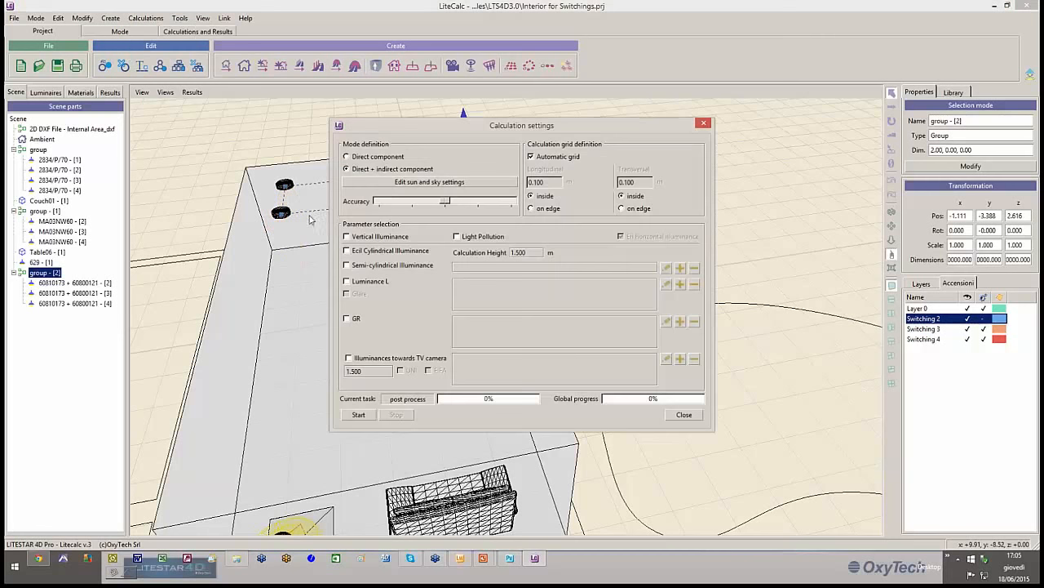
click(359, 413)
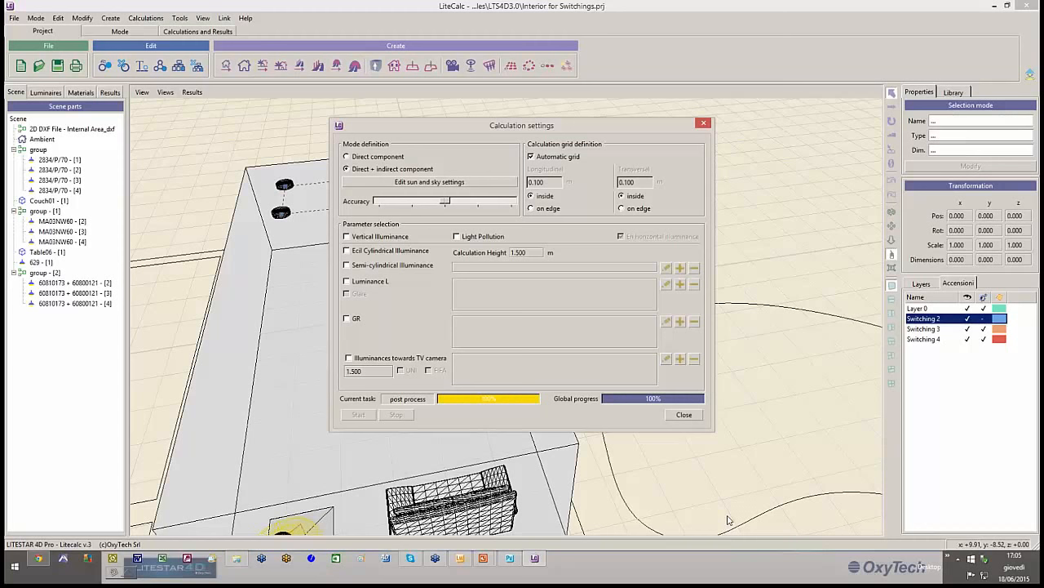
click(684, 414)
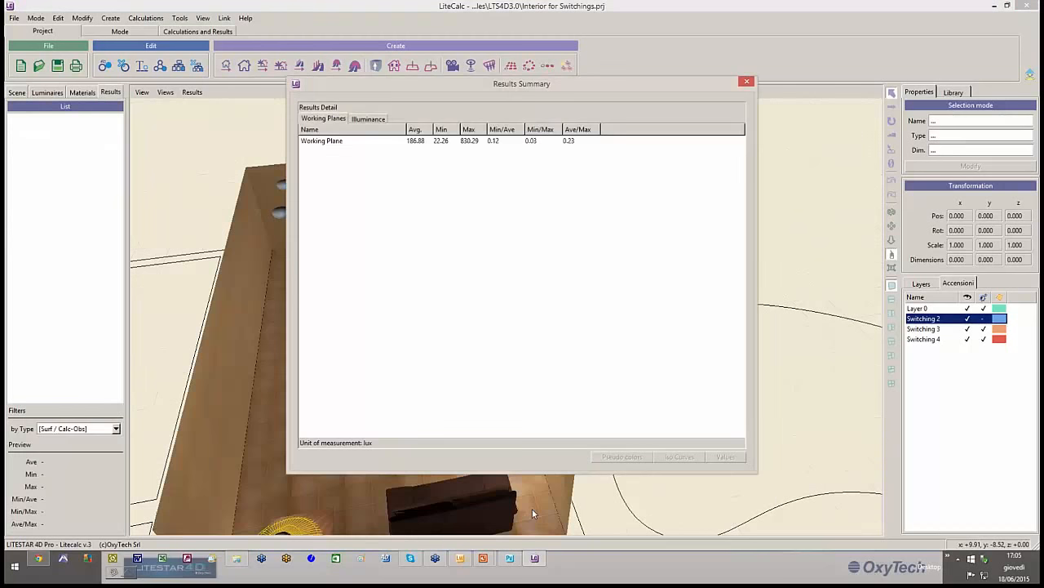
Step: Display the Working Plane's horizontal illuminance as numeric values and as pseudo colors
click(319, 140)
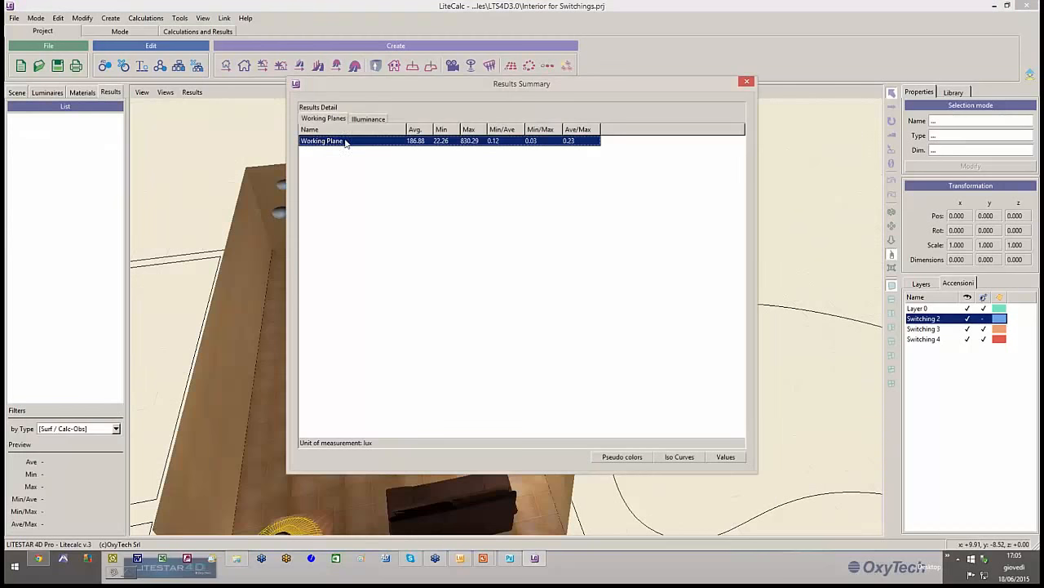
double_click(345, 142)
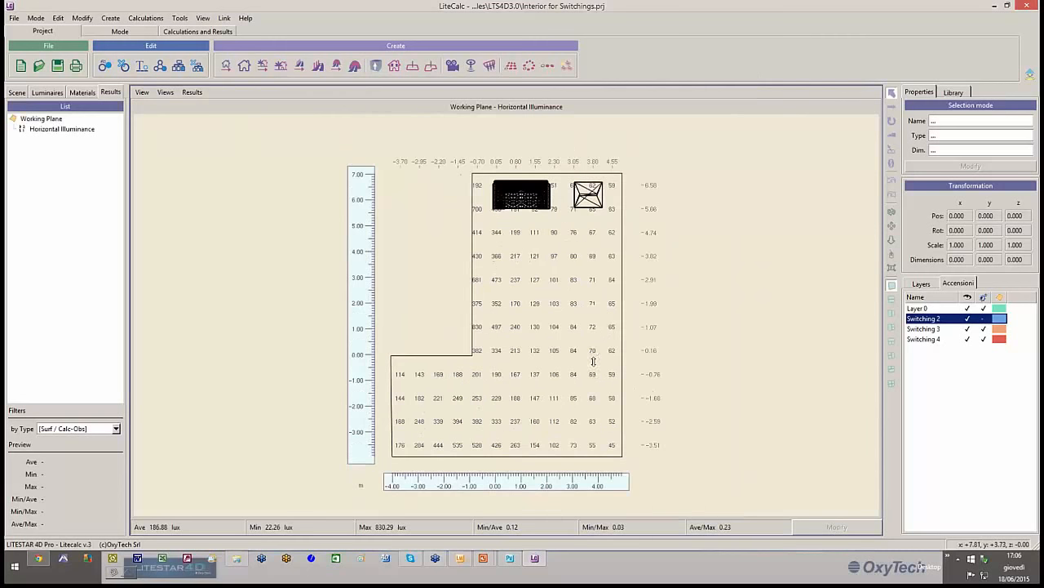
click(143, 92)
click(164, 138)
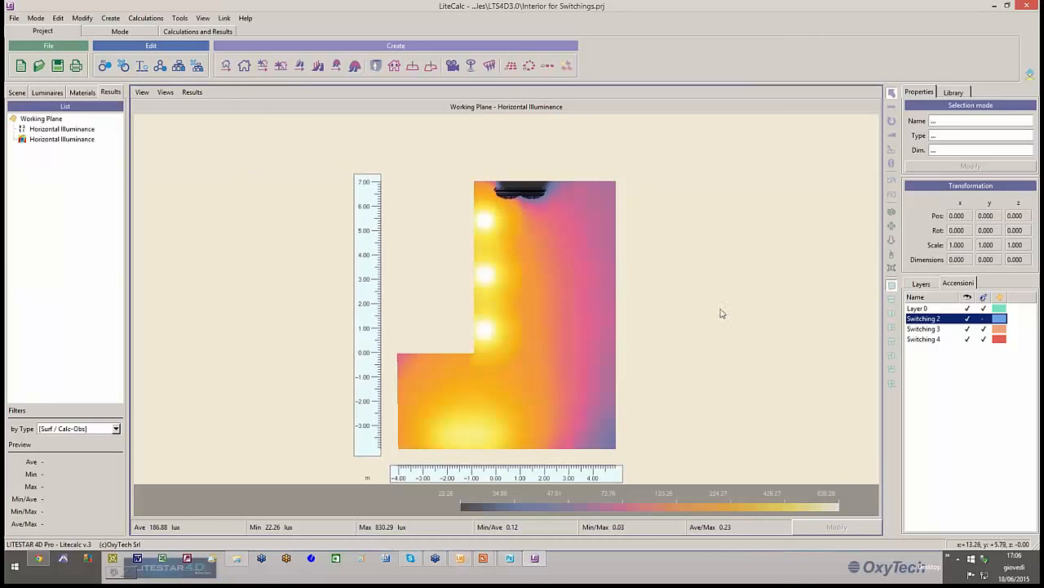
Step: Display the Working Plane's horizontal illuminance as isolines with a start value of 200 and a step of 100
click(142, 92)
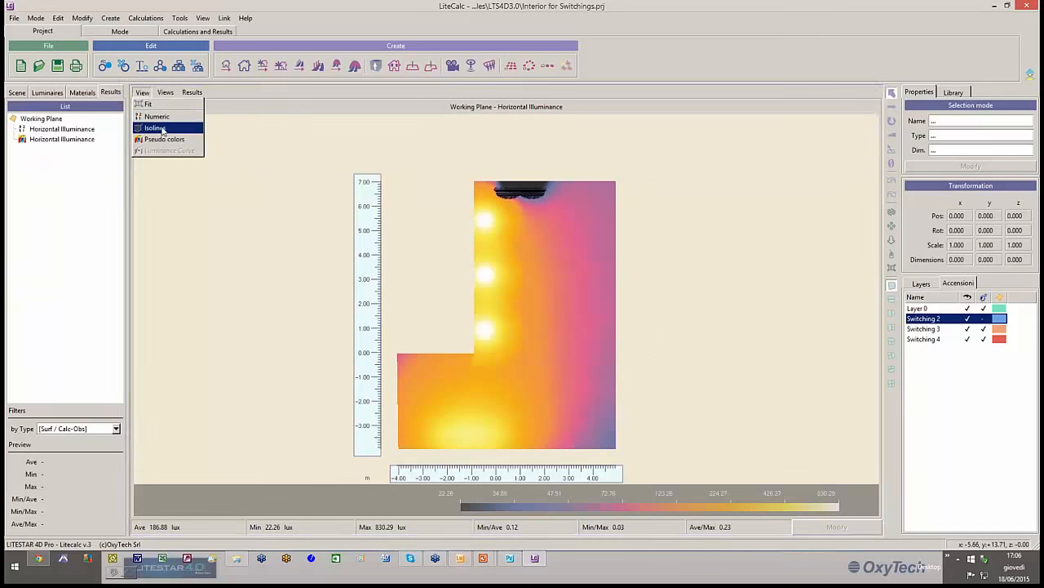
click(162, 128)
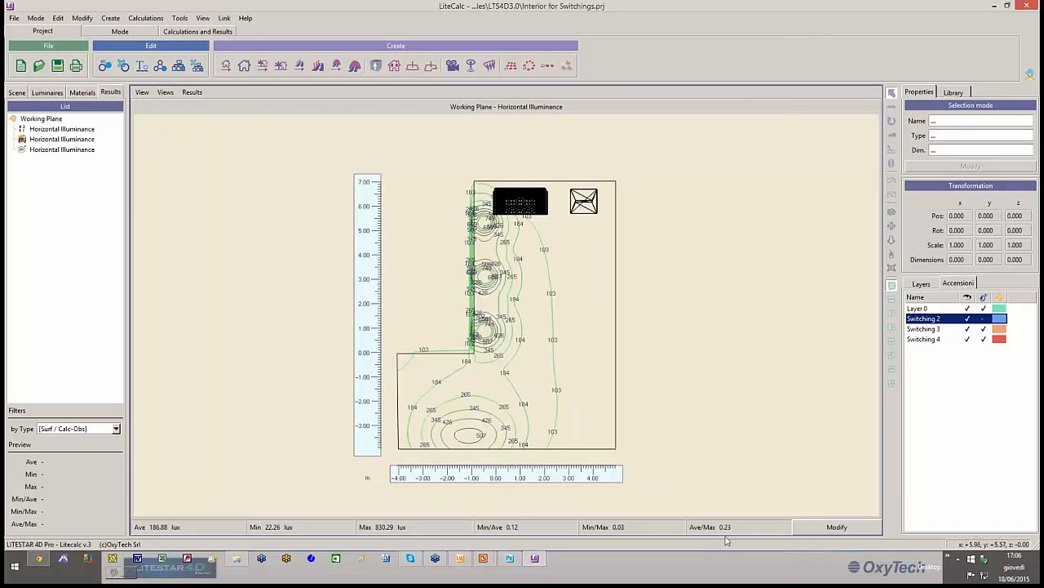
click(832, 527)
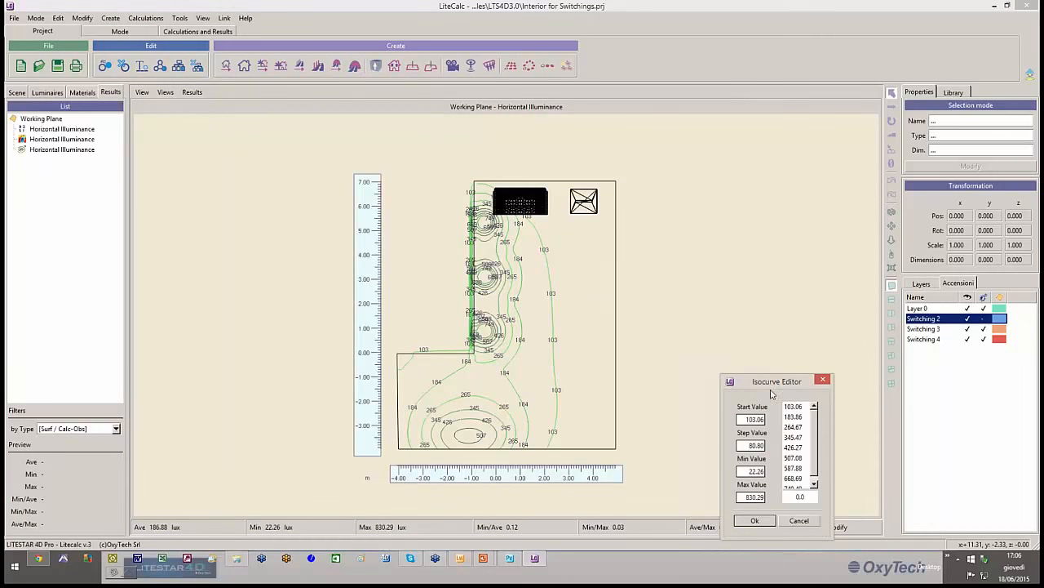
drag(740, 419, 860, 412)
key(BackSpace)
text(200)
key(Tab)
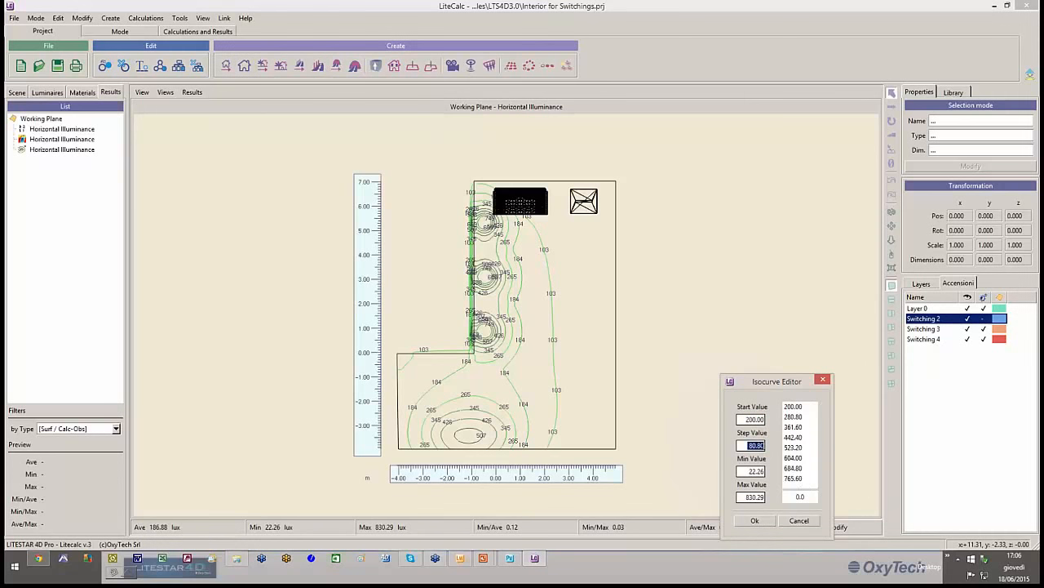
text(100)
key(Tab)
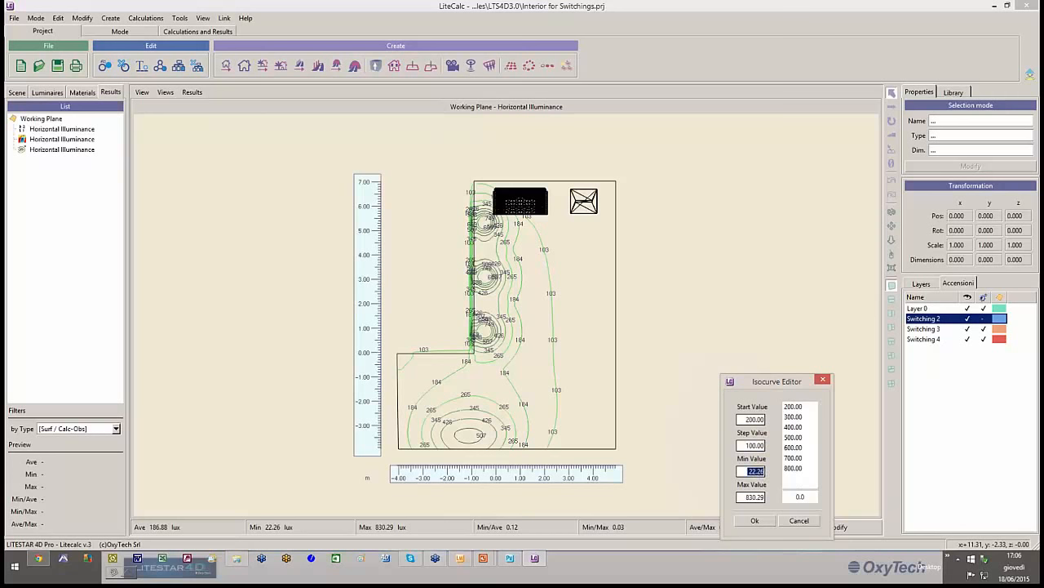
click(756, 523)
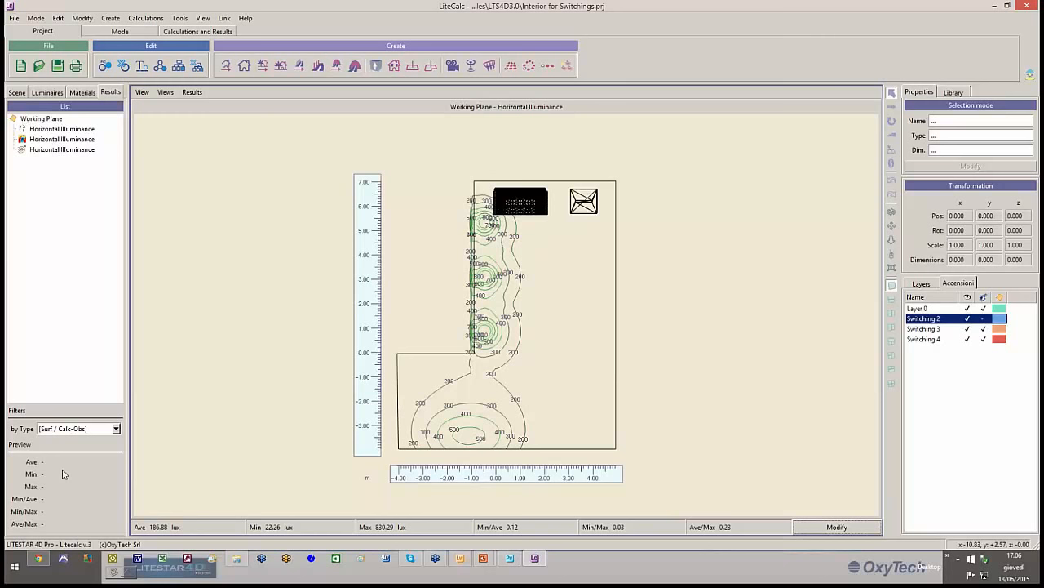
Step: Order the results list by Calc / Obs / Surf, and display the Floor's horizontal illuminance as numeric values and pseudo colors
click(116, 428)
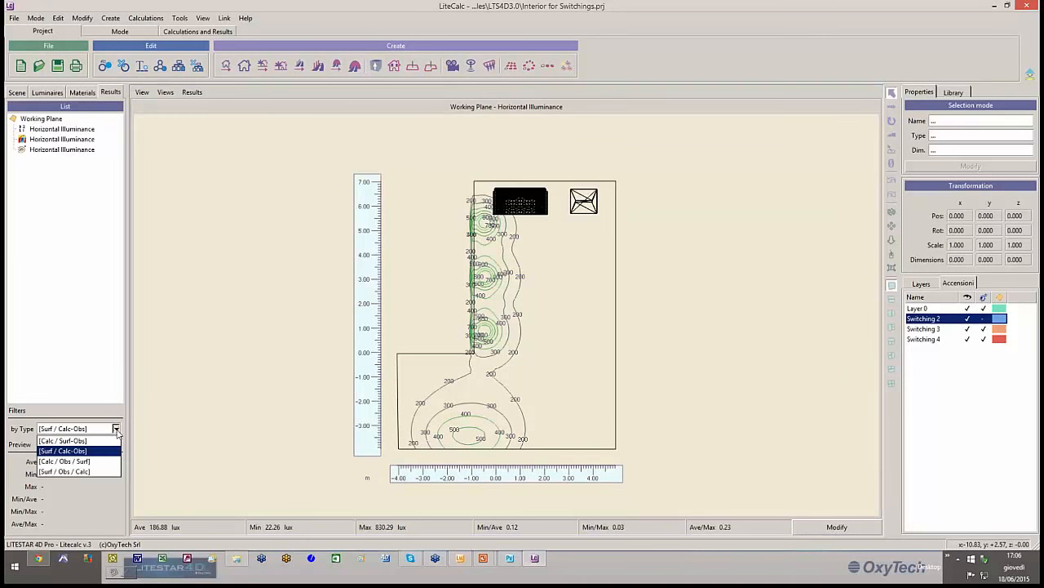
click(58, 461)
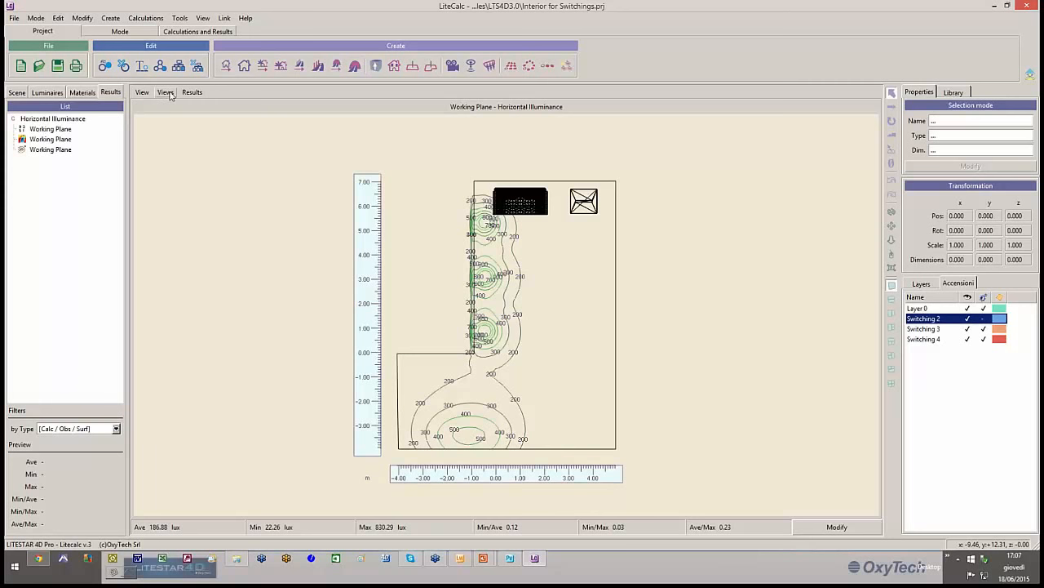
click(179, 31)
click(123, 65)
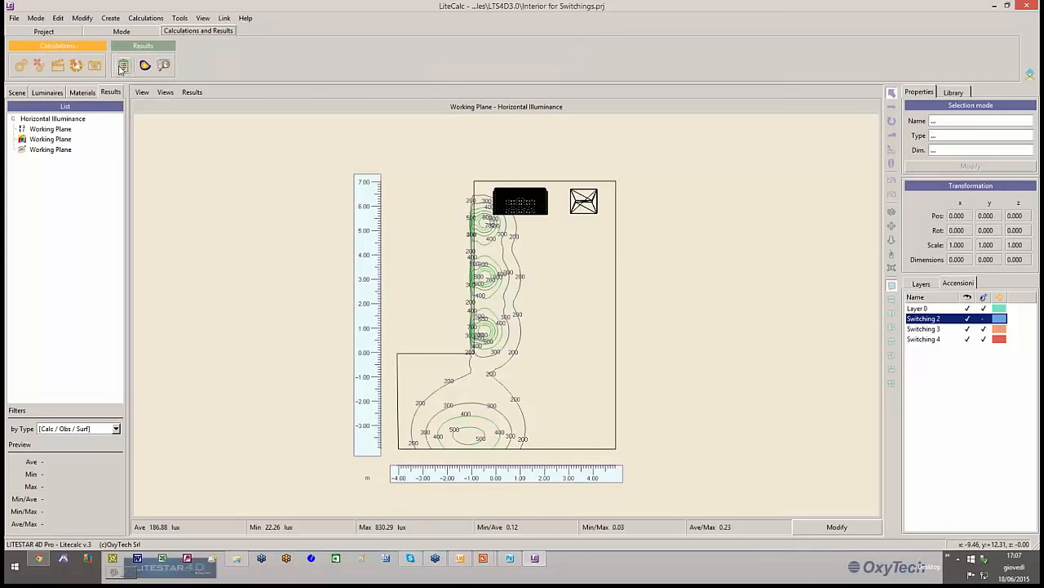
click(373, 120)
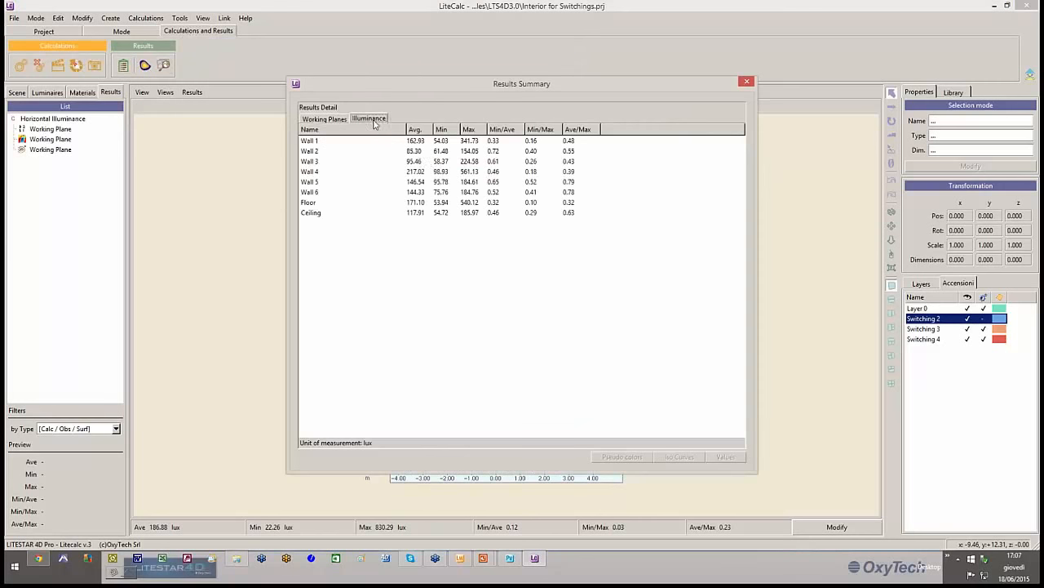
double_click(310, 202)
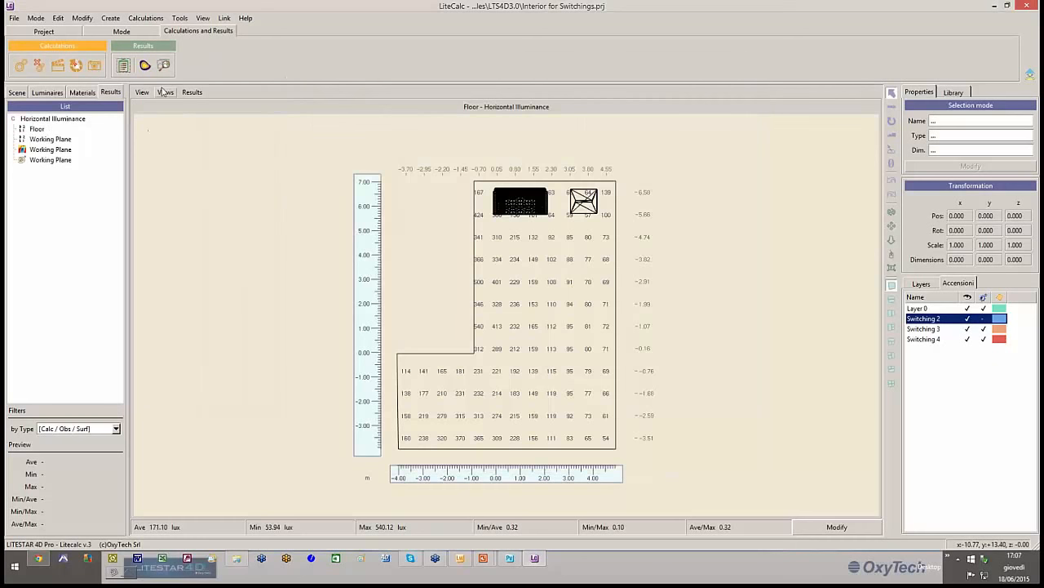
click(163, 91)
click(162, 139)
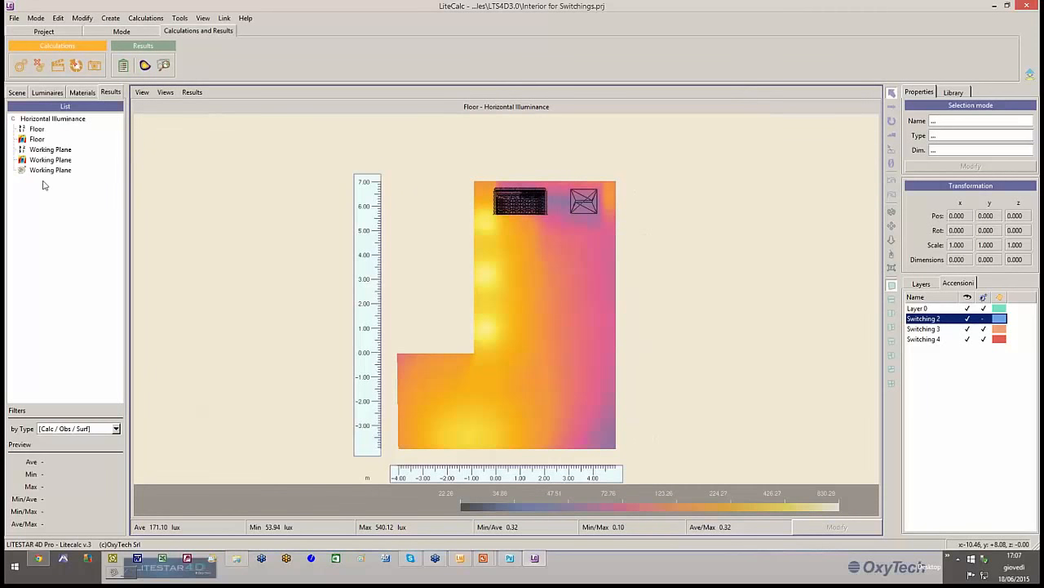
Step: Order the results list by Surf / Obs / Calc, and delete the isoline result of the Working Plane
click(113, 430)
click(65, 472)
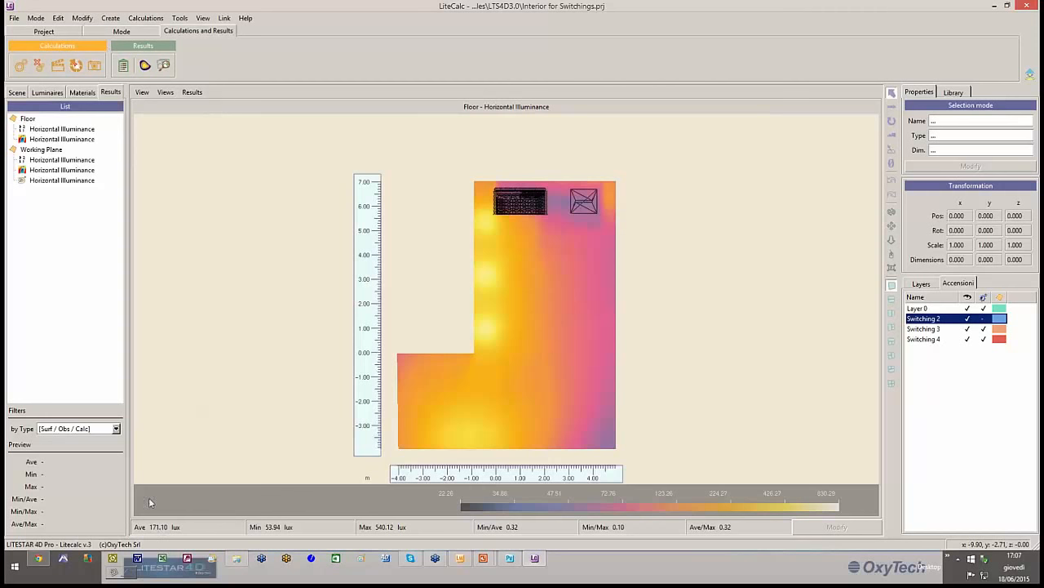
click(63, 182)
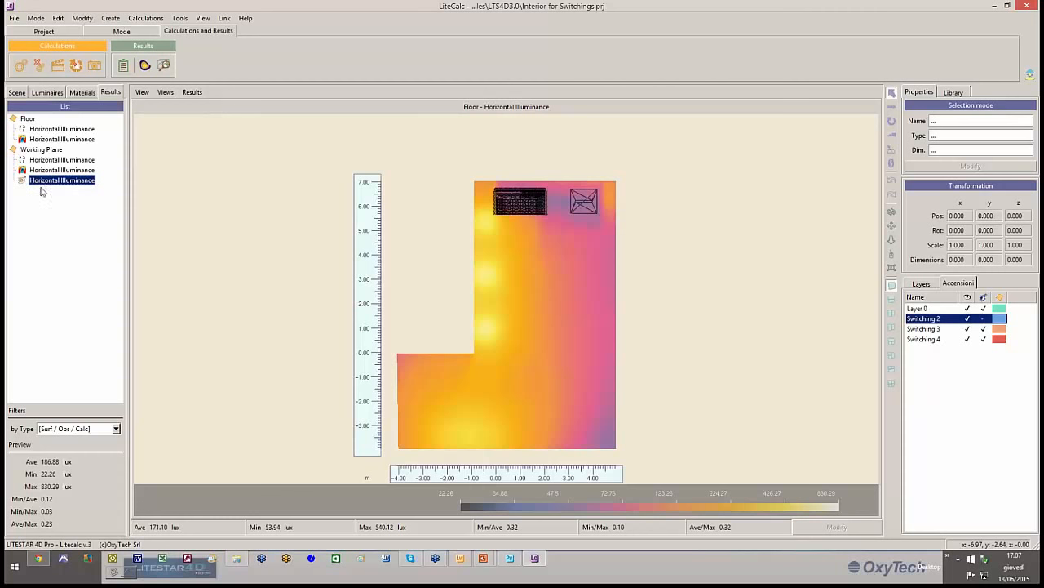
key(Delete)
click(681, 333)
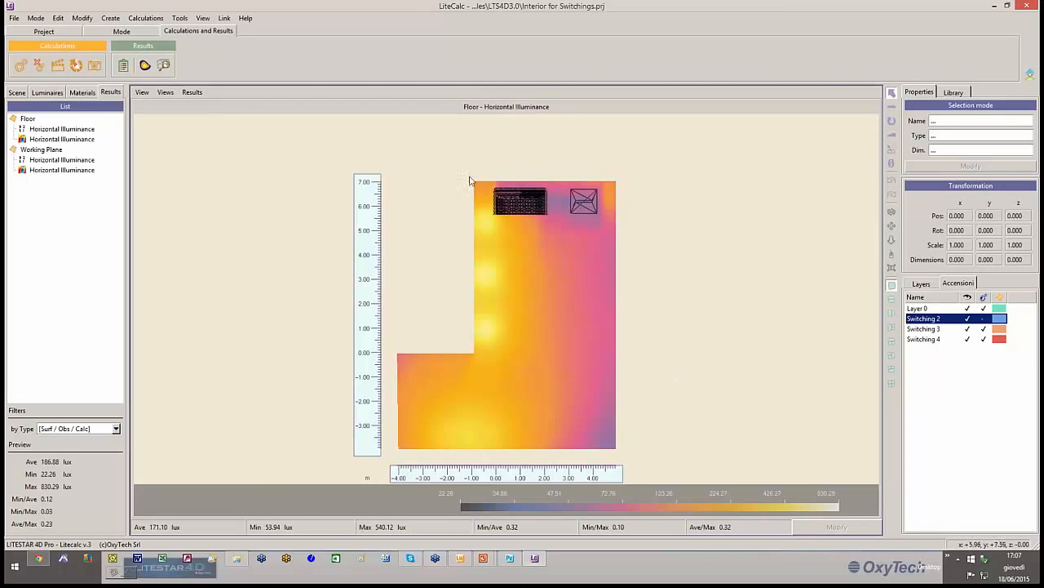
Step: Review the project's printout contents, exclude and re-include the Illuminance Spot Diagram on the Working Plane, and close PrintManager without printing
click(43, 33)
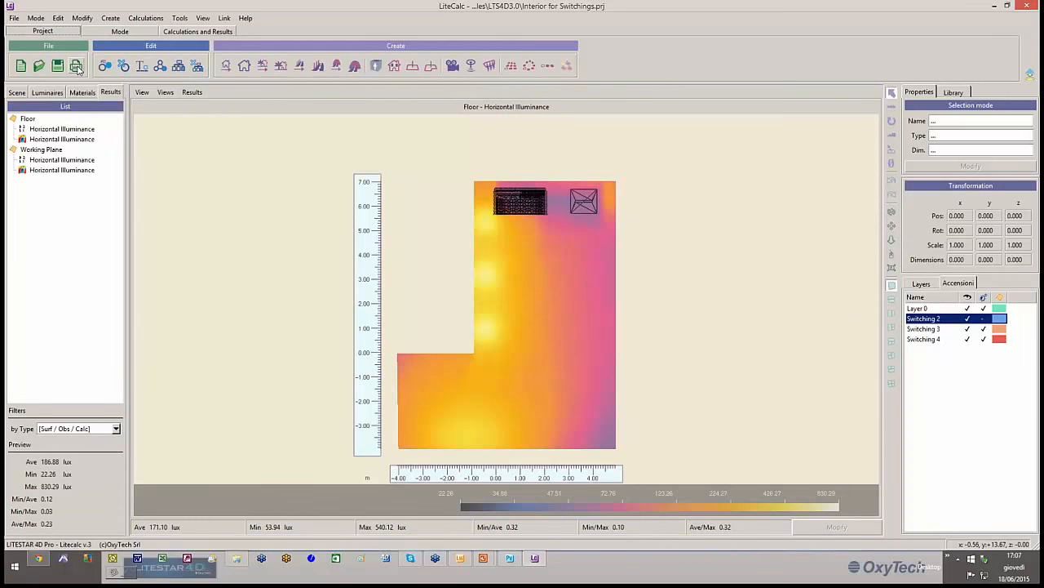
click(76, 66)
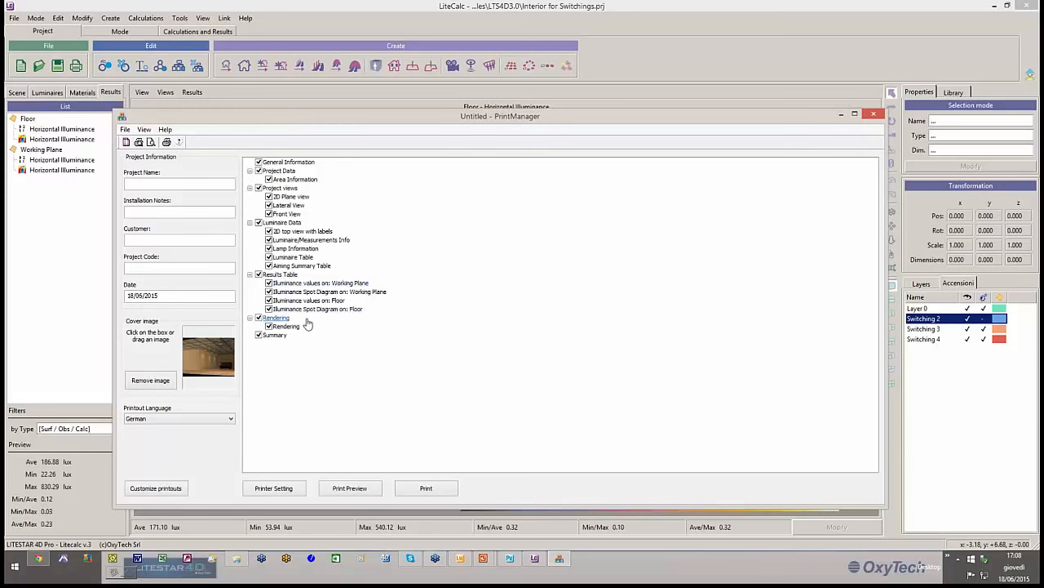
click(269, 291)
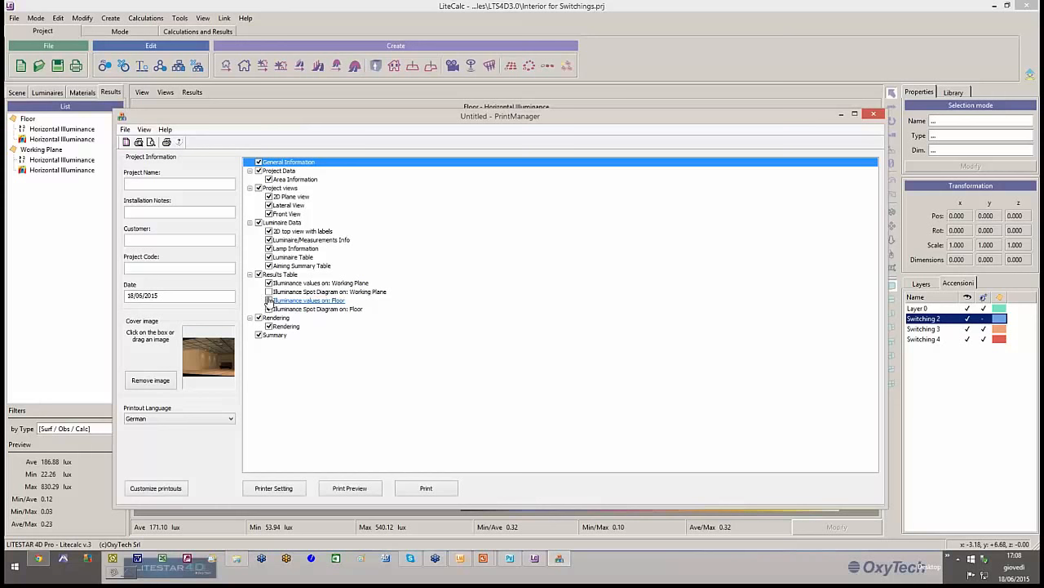
click(268, 291)
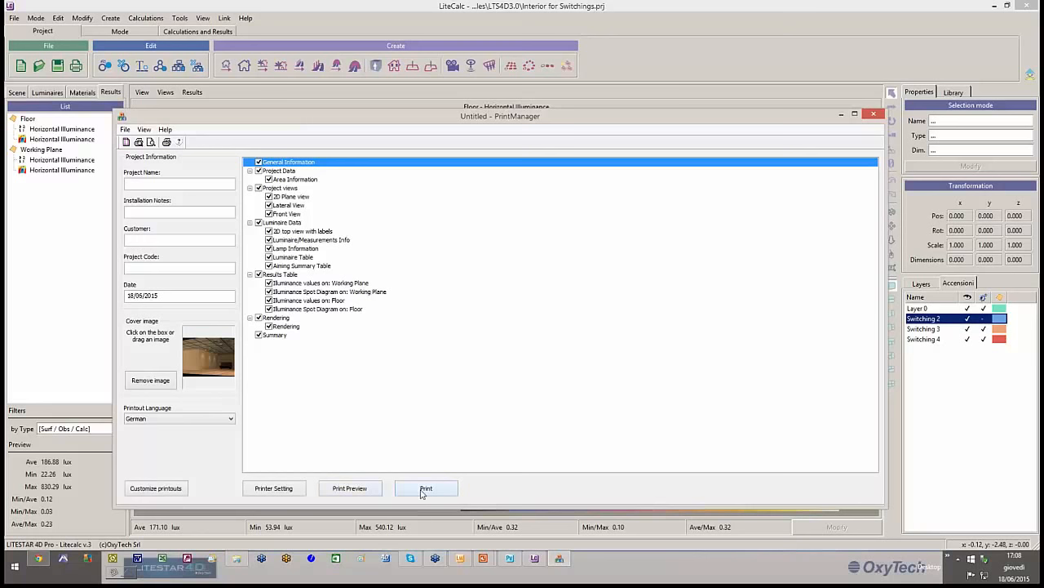
click(874, 115)
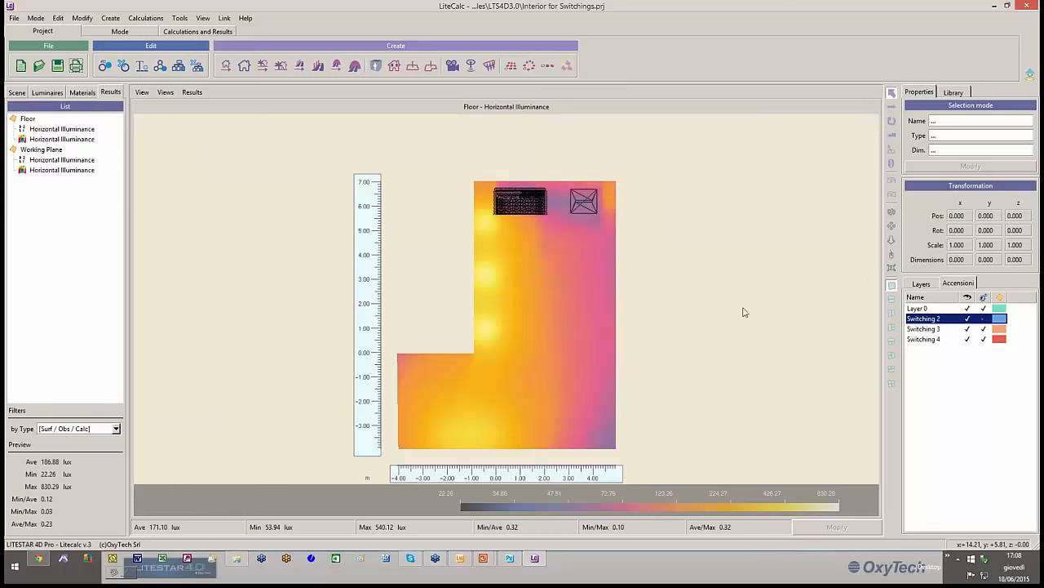
Step: Switch to Beghelli's WebCatalog in Chrome and set the Technical Search order to Lamp Power [W] - Product Type - Source Type
click(38, 558)
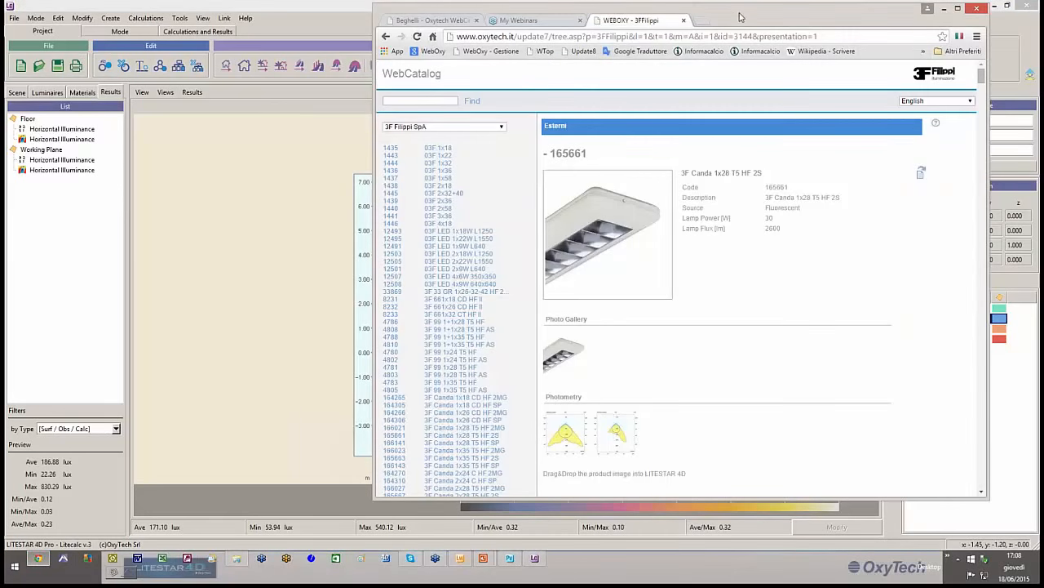
drag(740, 17, 692, 15)
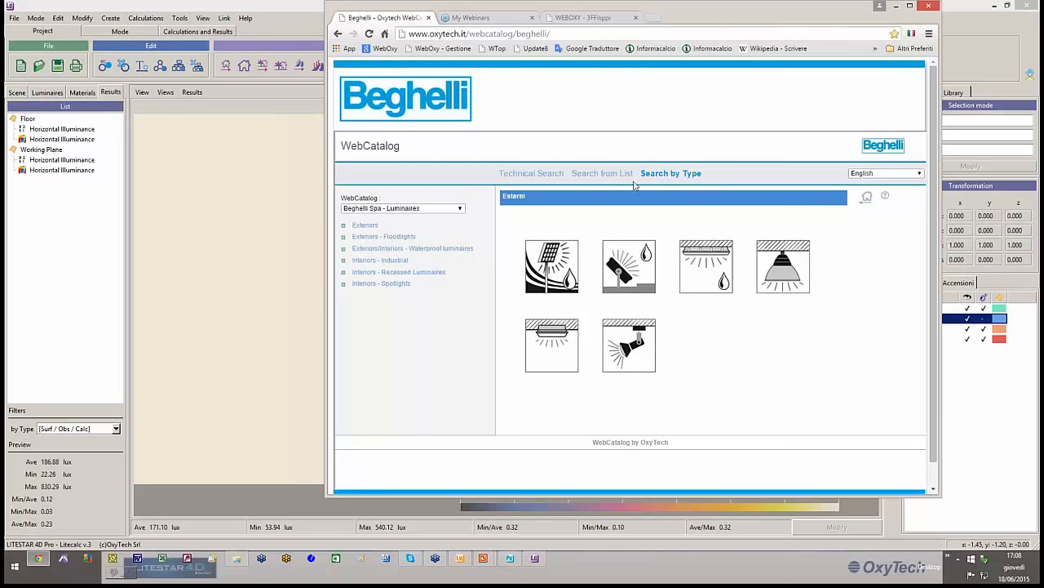
click(528, 178)
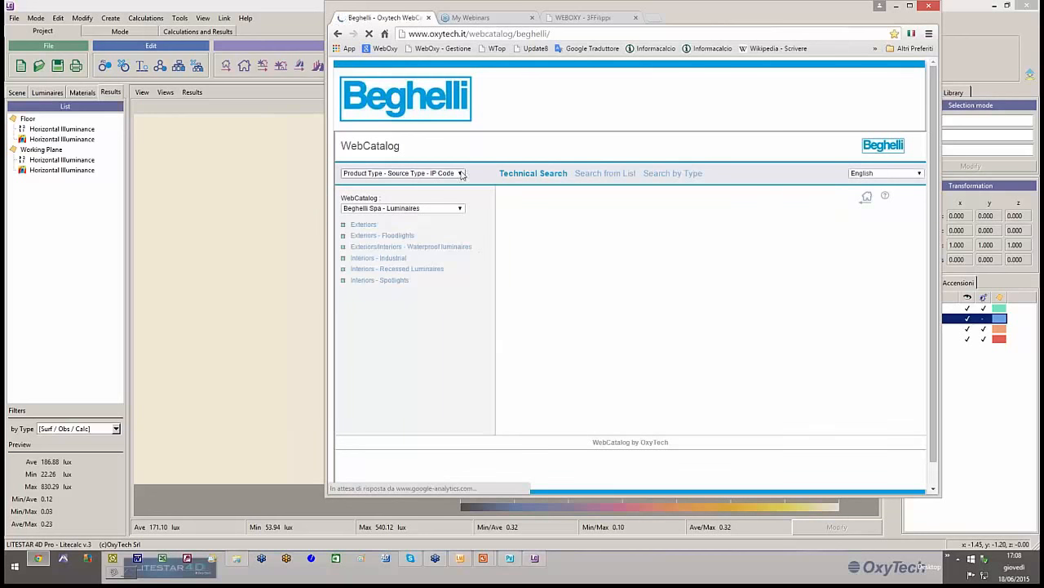
click(460, 174)
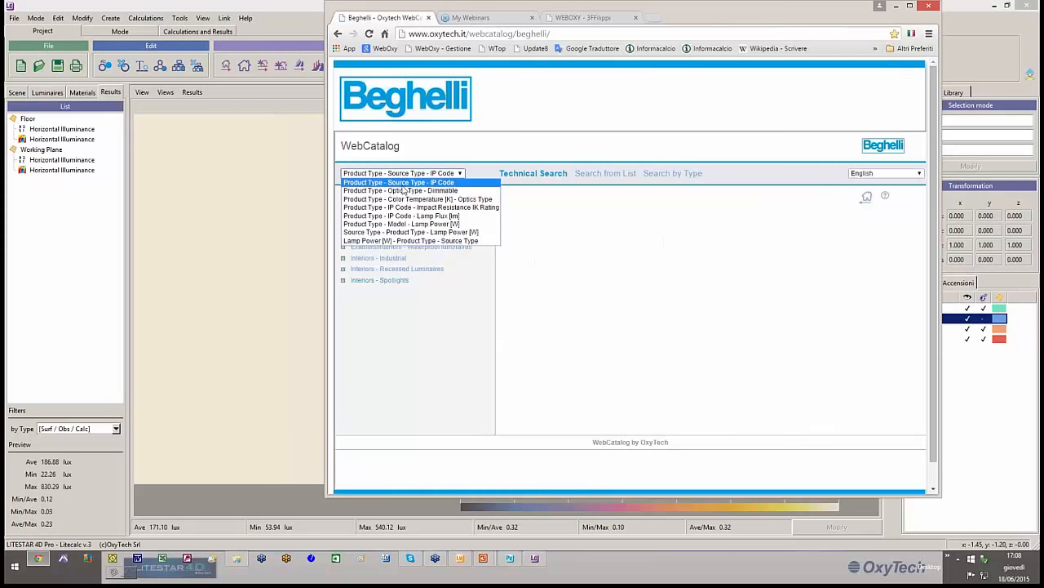
click(422, 241)
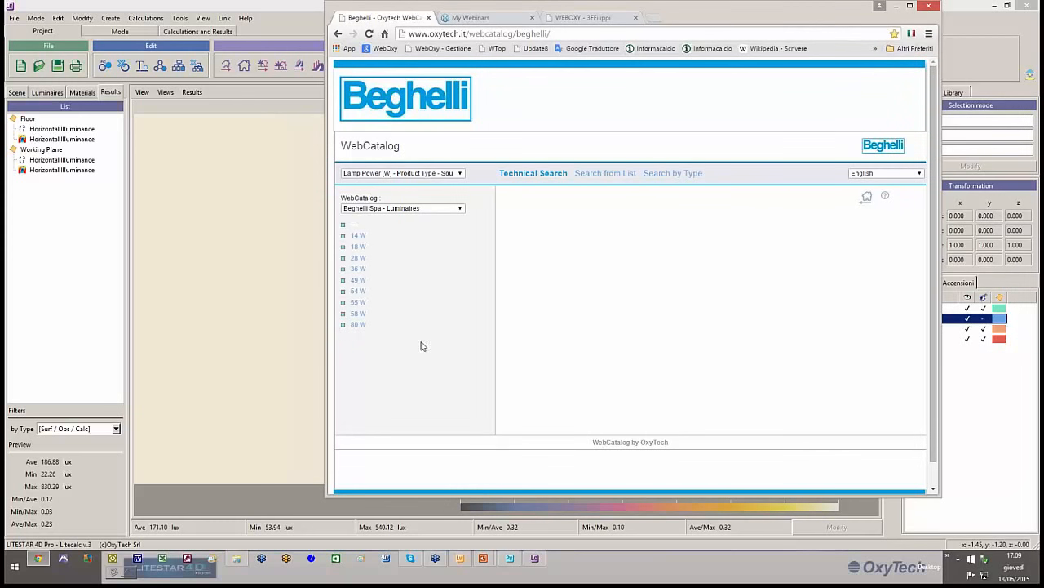
click(461, 173)
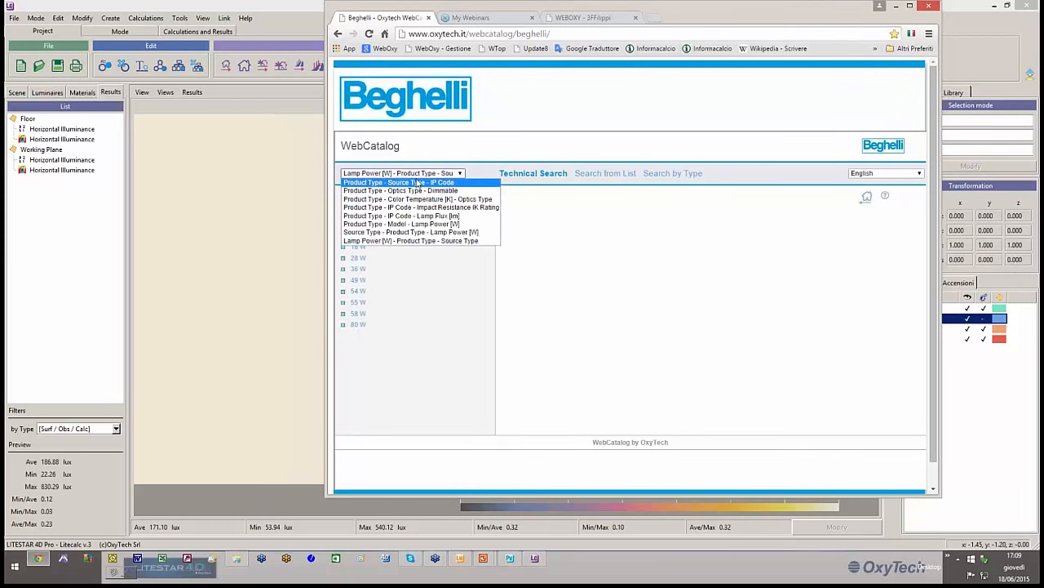
click(423, 241)
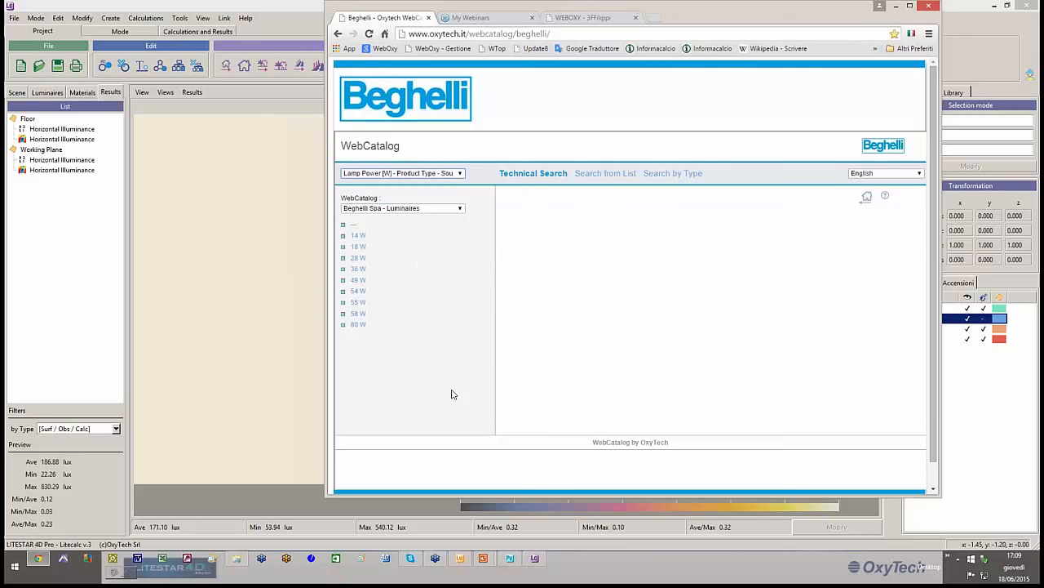
Step: Open the ACCIAIO T5 RE 149W + TUBO product page (14828) under 49 W, Exteriors/Interiors - Waterproof luminaires, FD
click(344, 280)
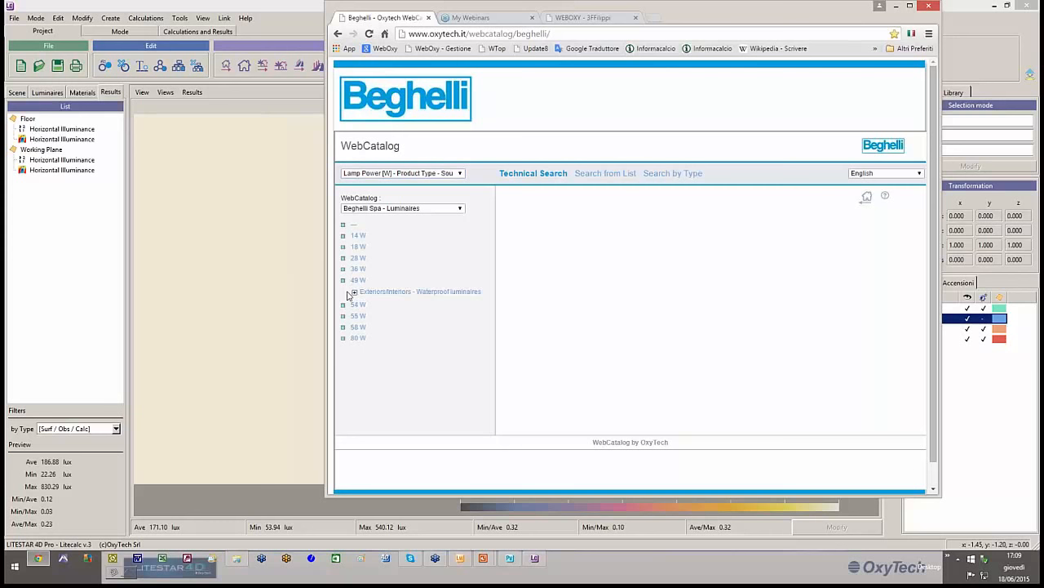
click(426, 294)
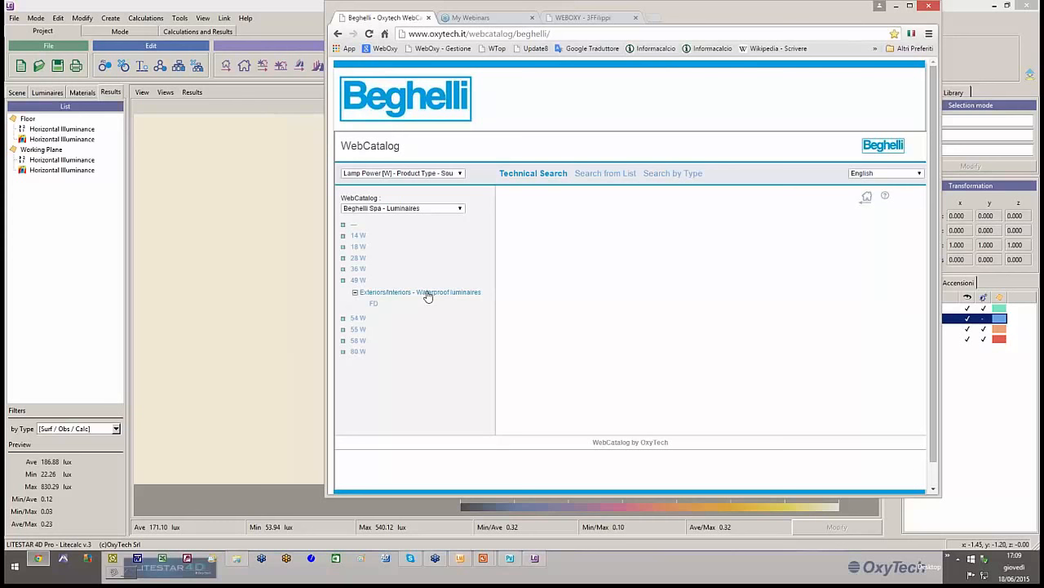
click(374, 305)
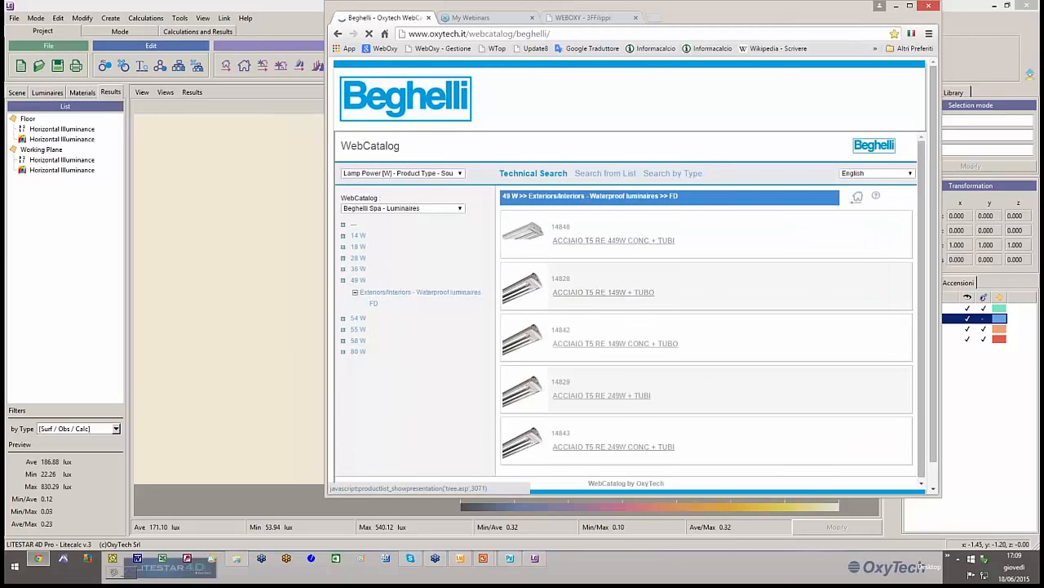
scroll(629, 299, down, 1)
scroll(632, 303, up, 1)
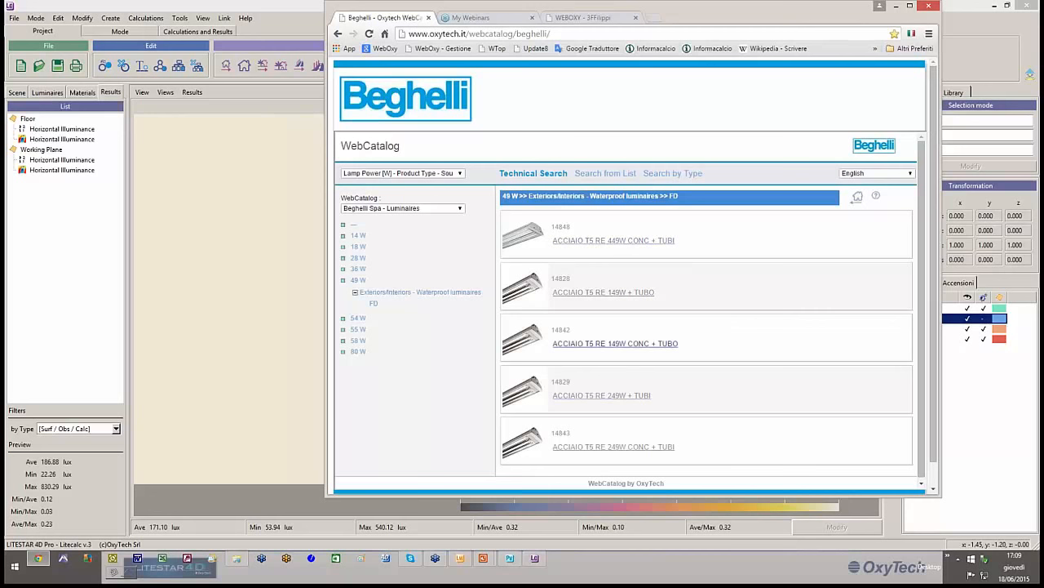
click(608, 293)
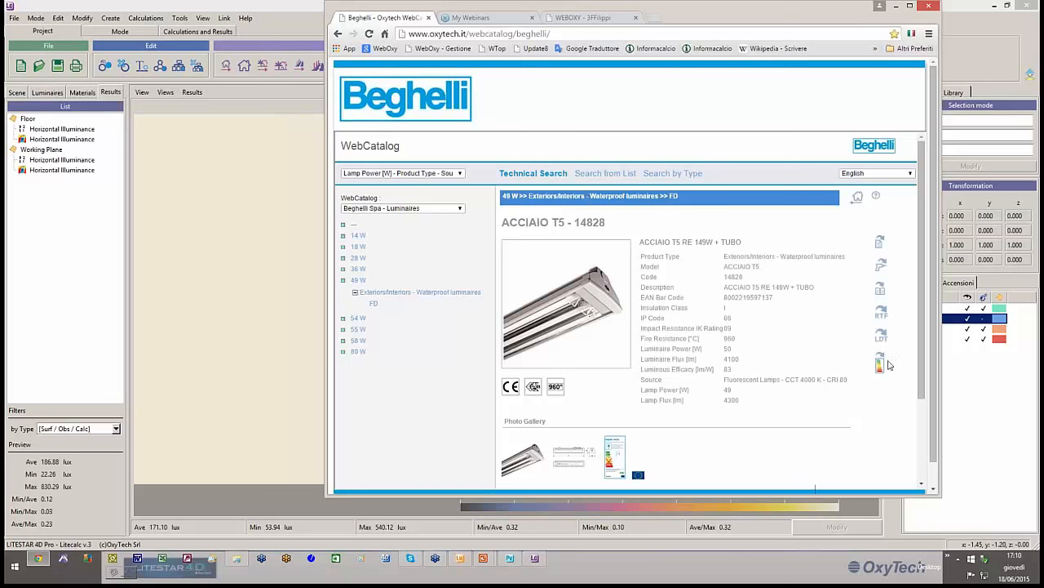
Step: Switch back to LiteCalc and show the room in perspective view, framed closely on the interior
click(225, 319)
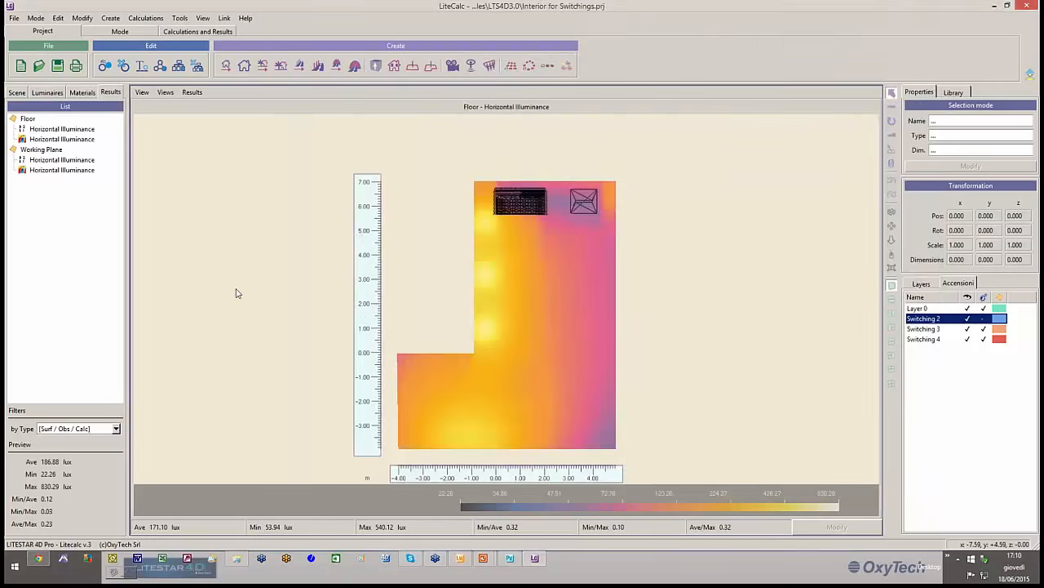
click(165, 92)
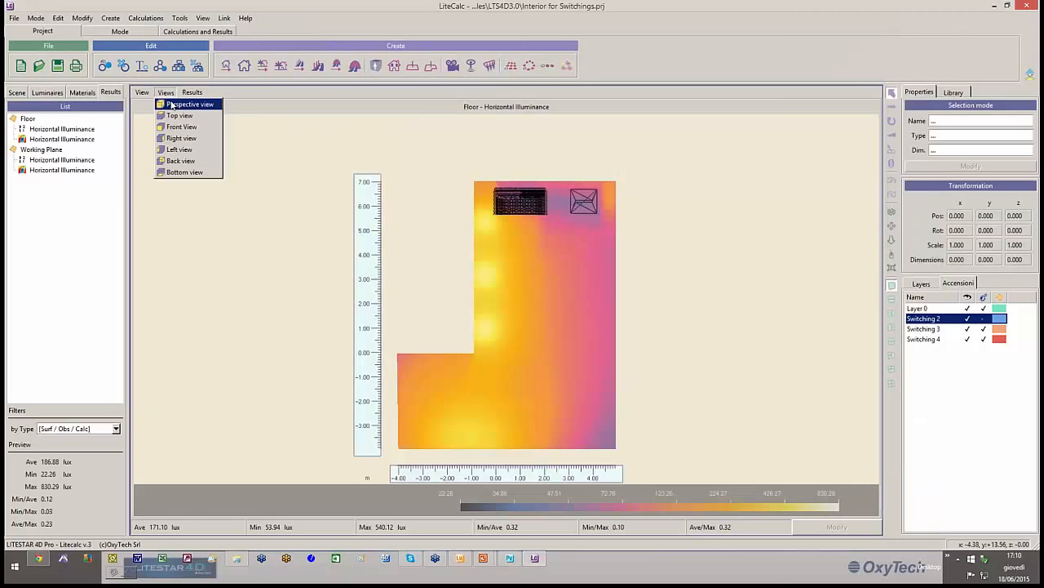
click(173, 103)
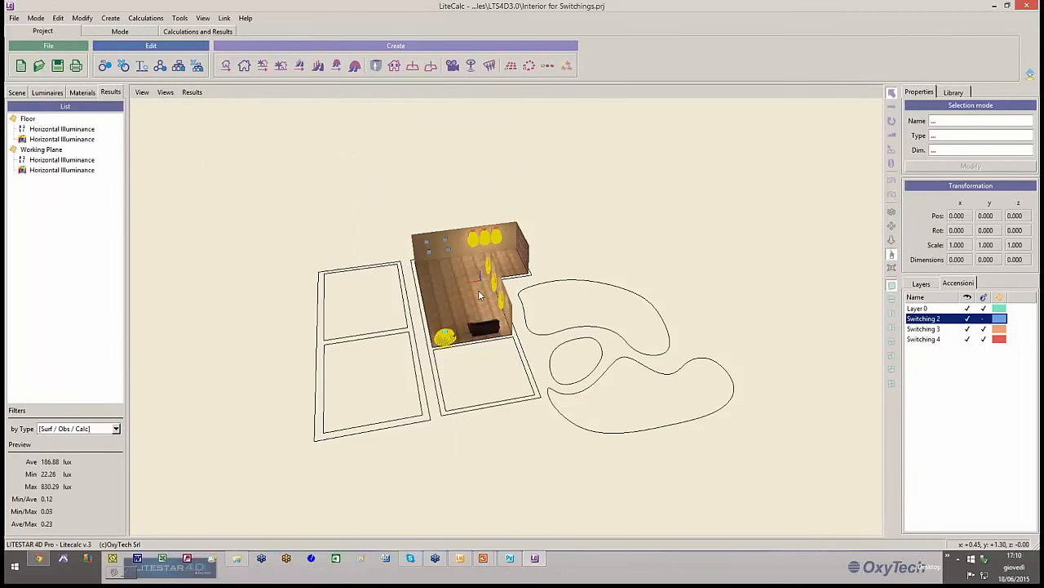
drag(481, 295, 548, 326)
middle_drag(549, 233, 371, 408)
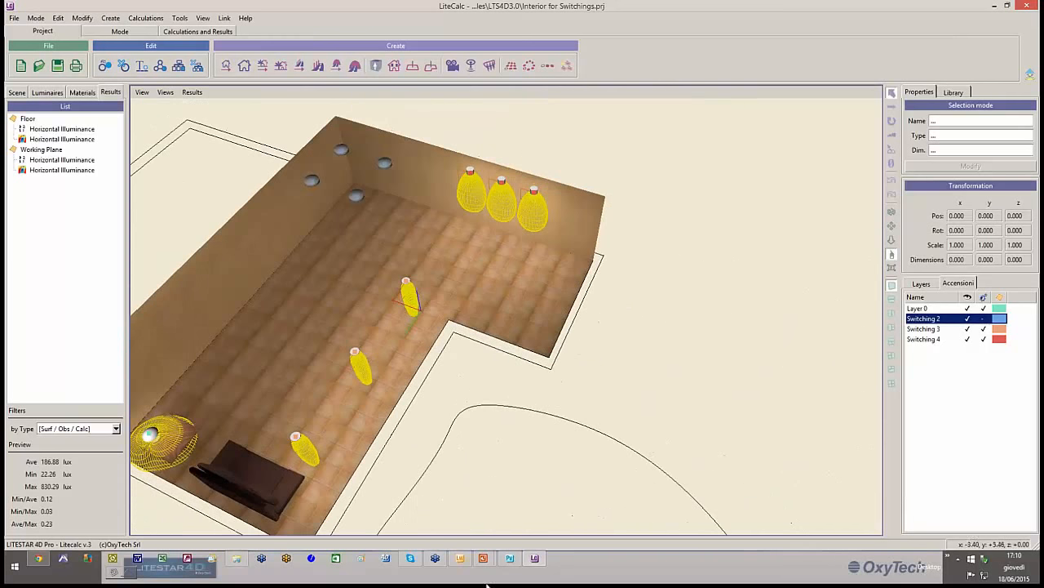
Step: Download luminaire 14828's LDT photometric file from the WebCatalog and insert it into the LiteCalc room
click(38, 559)
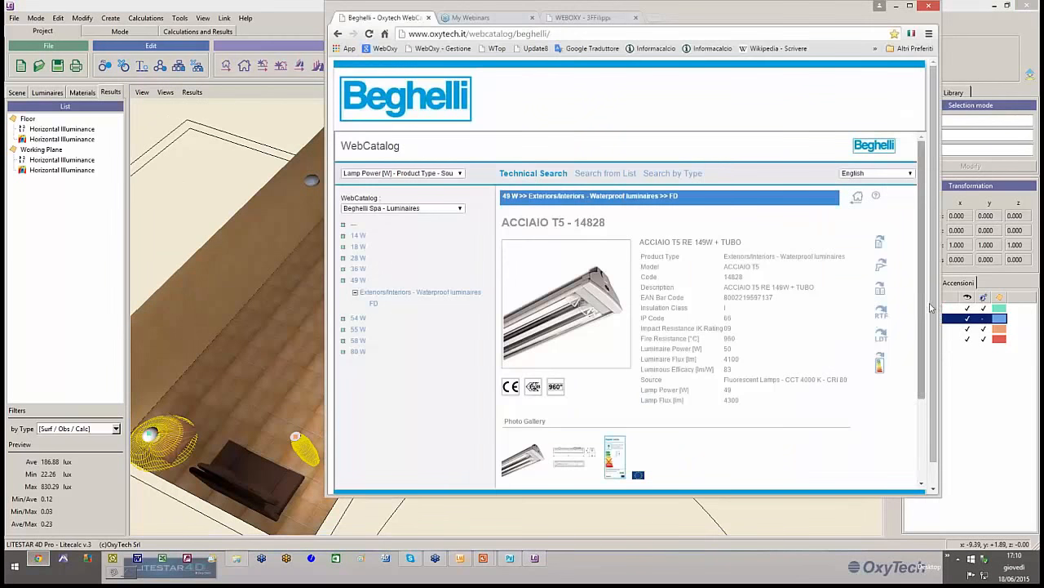
click(881, 337)
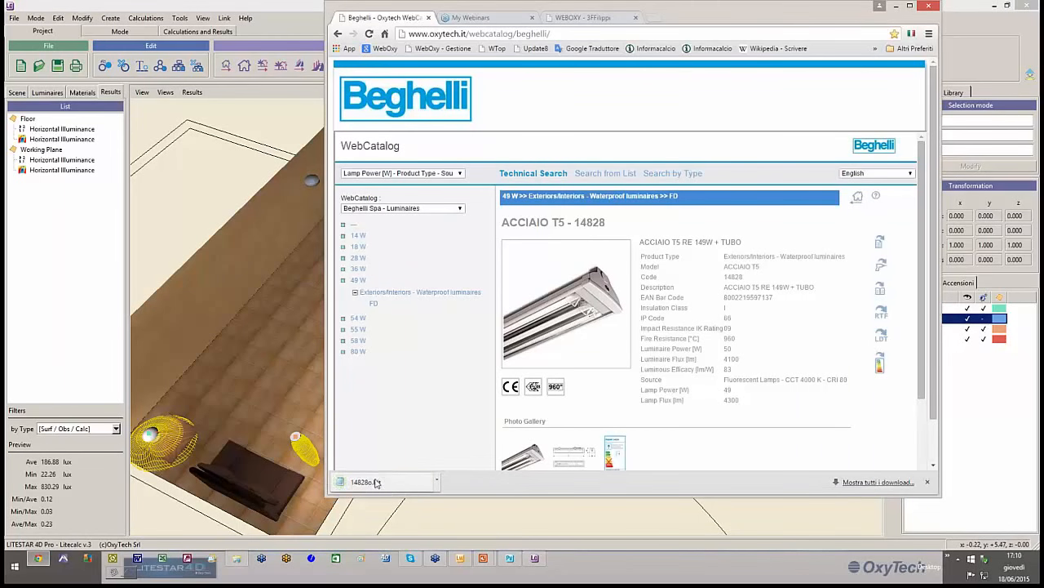
drag(376, 482, 169, 352)
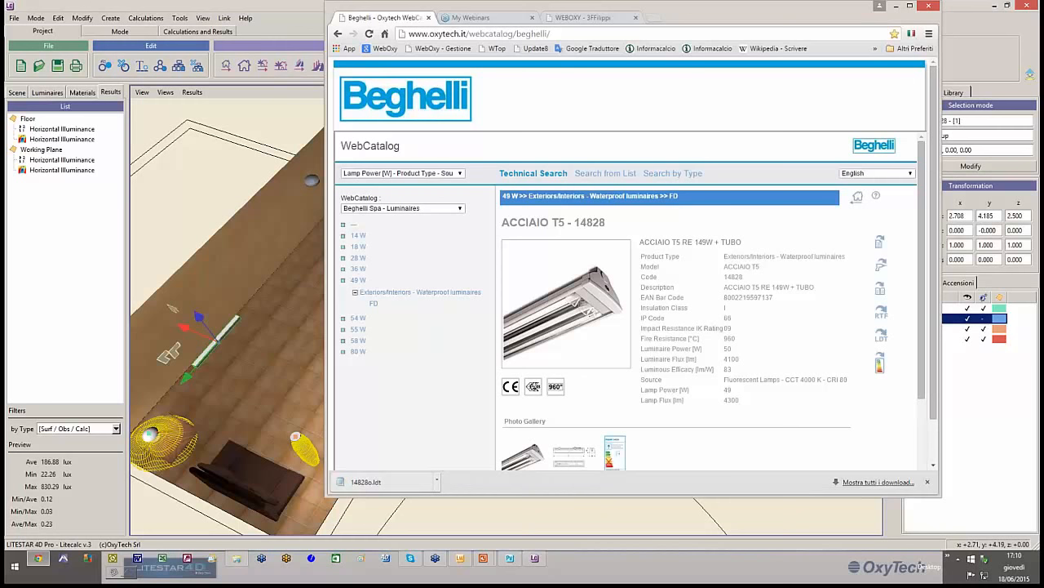
Step: Switch to Liswin, place its window beside the catalog, and select LITESTAR 4D 3.0 as the manufacturer
click(460, 558)
drag(576, 90, 211, 143)
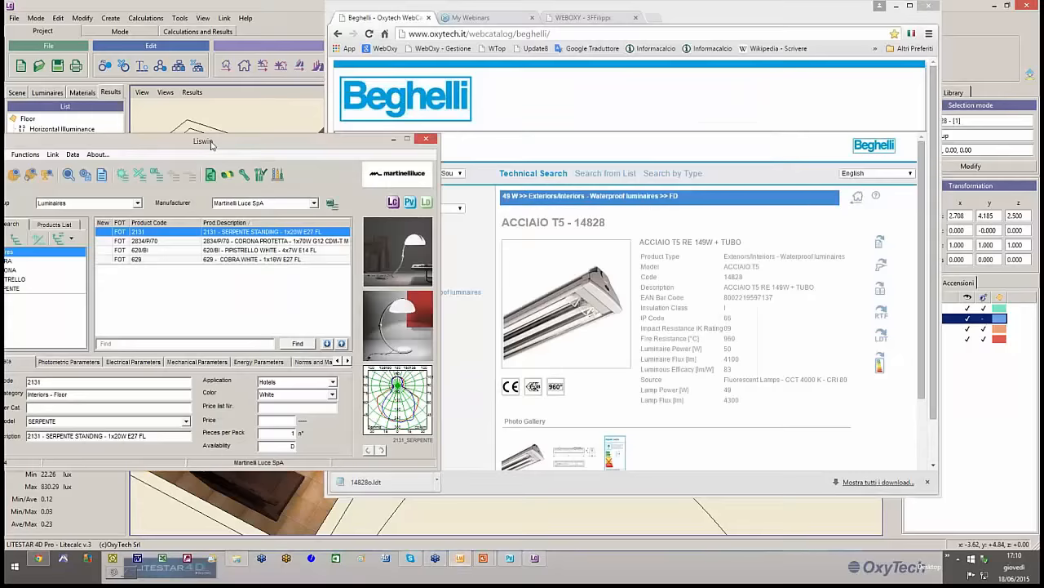
click(304, 203)
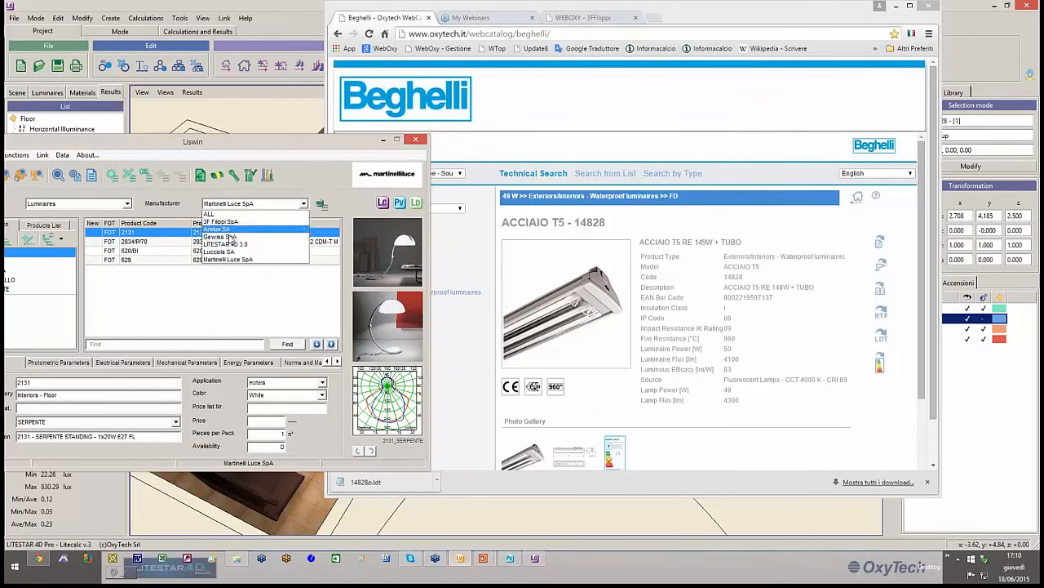
click(227, 244)
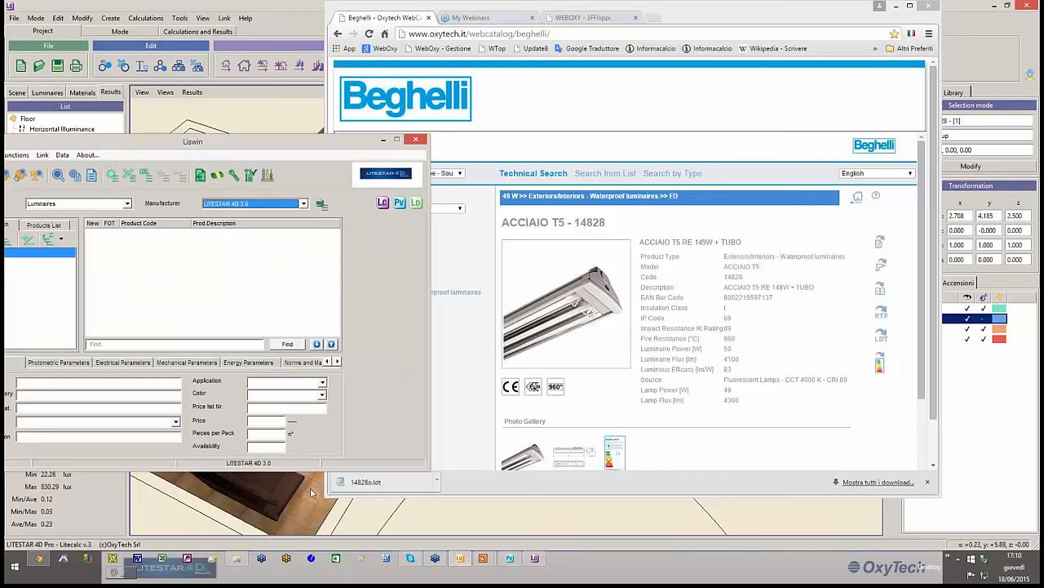
Step: Import the downloaded 14828o.ldt file into Liswin's luminaire list with ILCOS code FD
drag(366, 483, 194, 279)
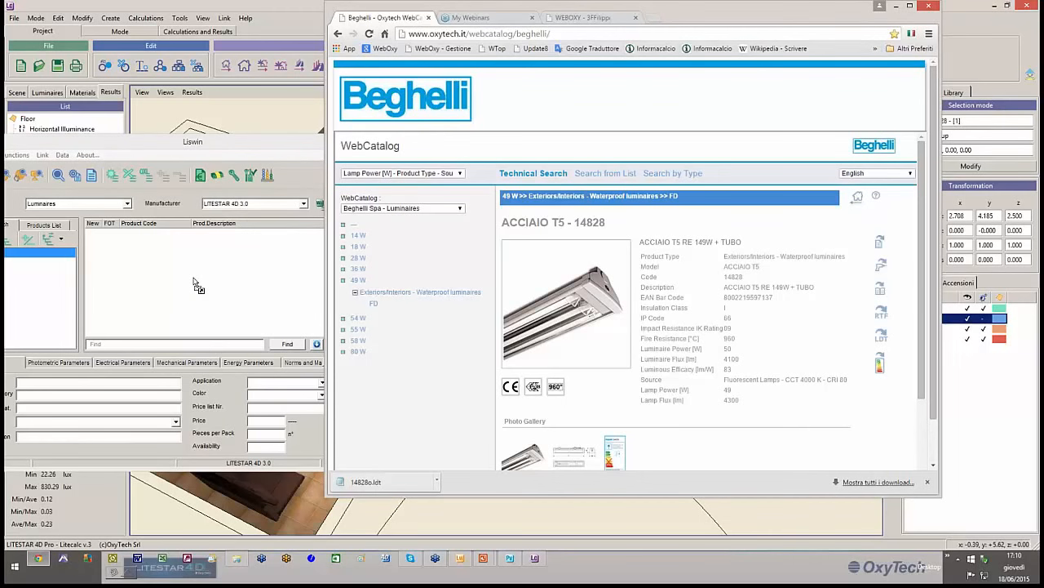
drag(196, 284, 196, 282)
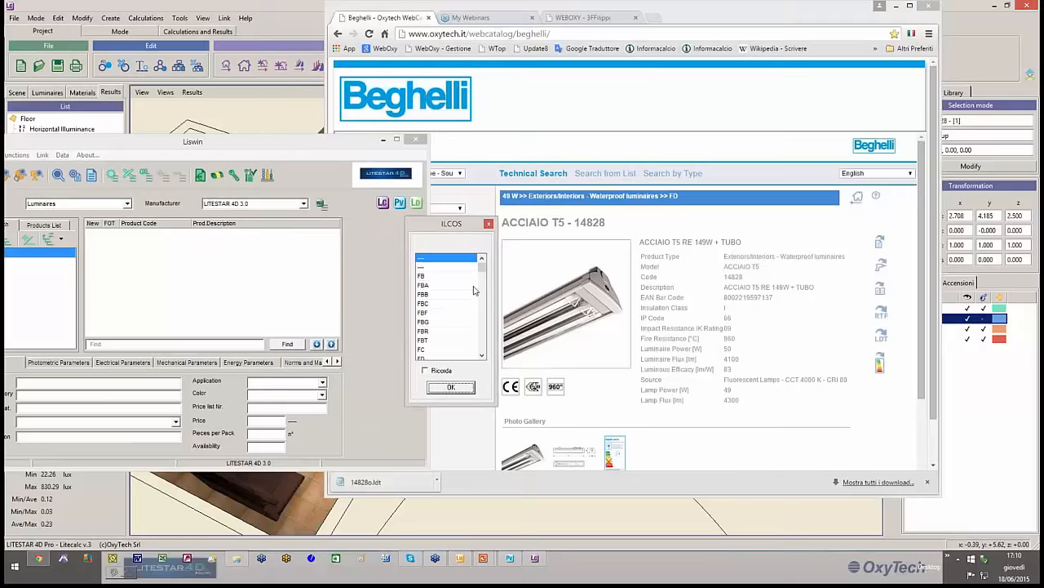
double_click(481, 355)
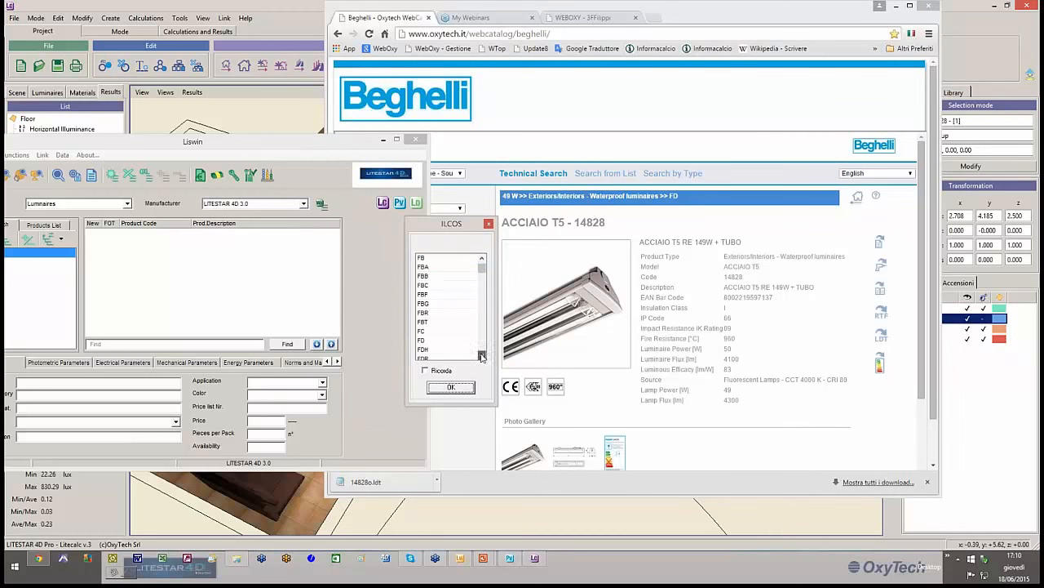
click(424, 340)
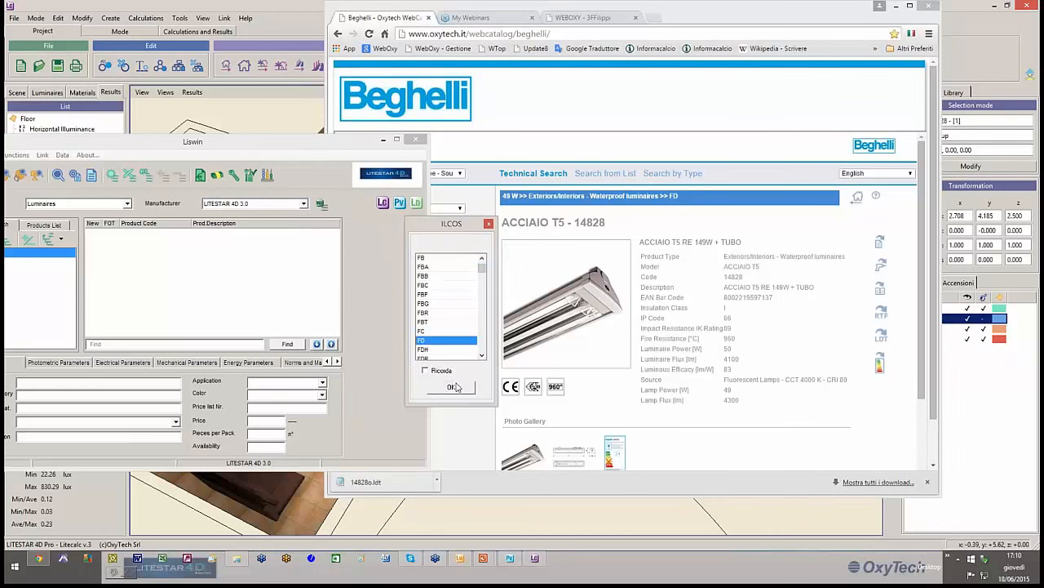
click(455, 387)
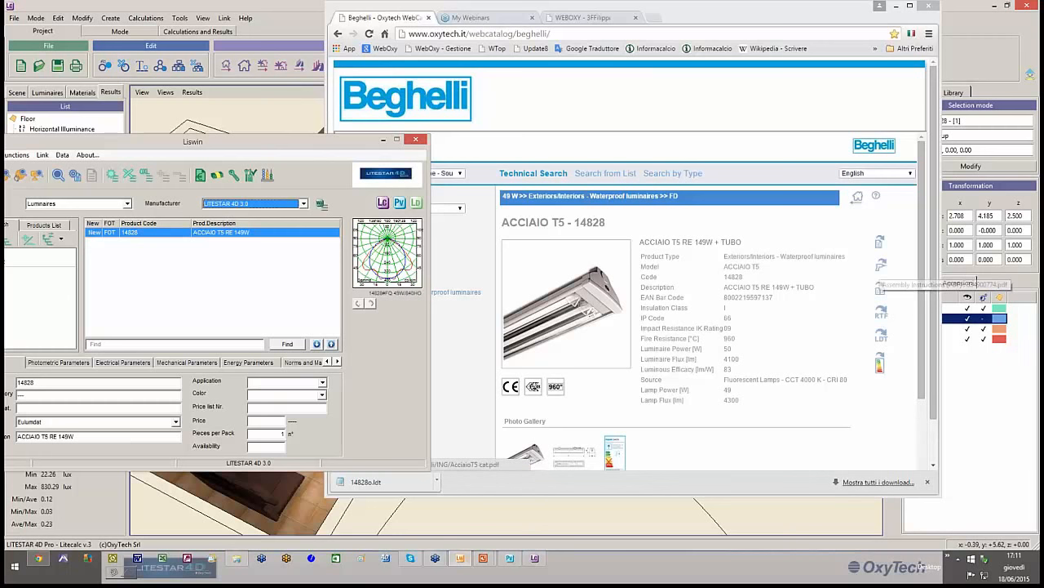
Step: Download the energy label image of luminaire 14828 from the WebCatalog, view it, and close the image viewer
click(881, 369)
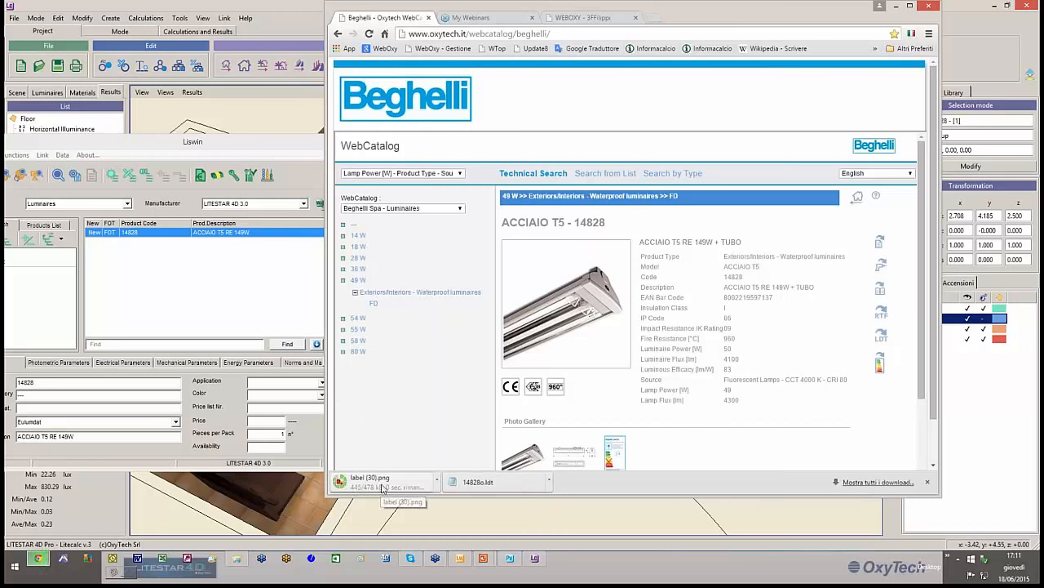
click(377, 483)
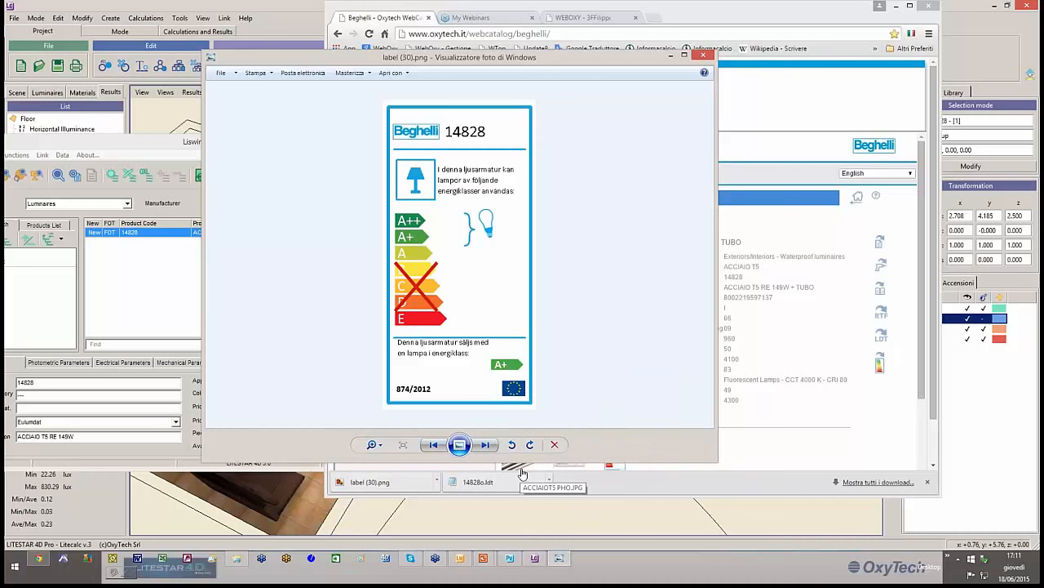
click(703, 55)
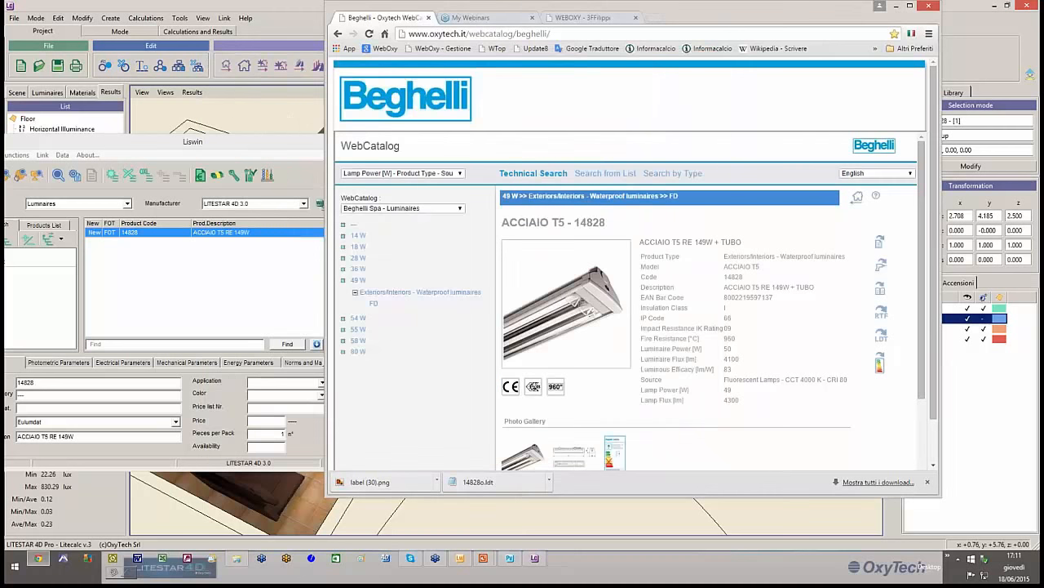
Step: Open luminaire 14828's Technical Data Sheet and set its print language to Korean
click(876, 251)
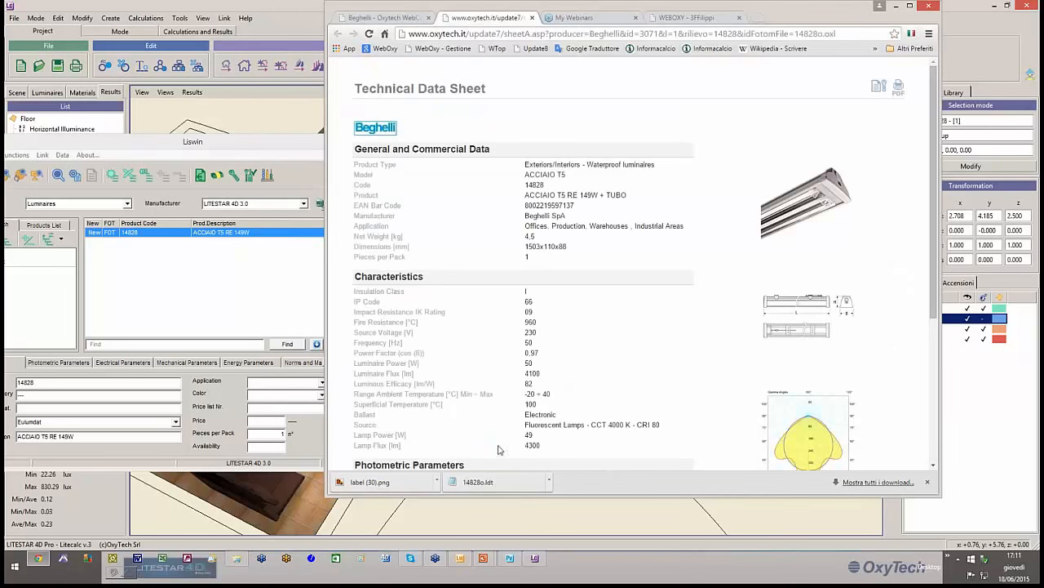
click(879, 87)
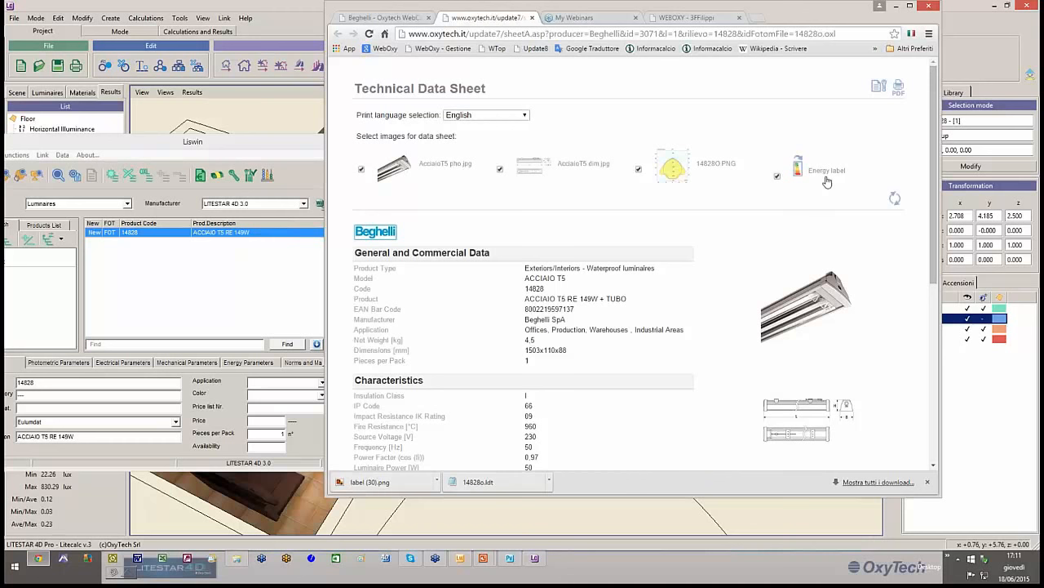
drag(933, 165, 951, 129)
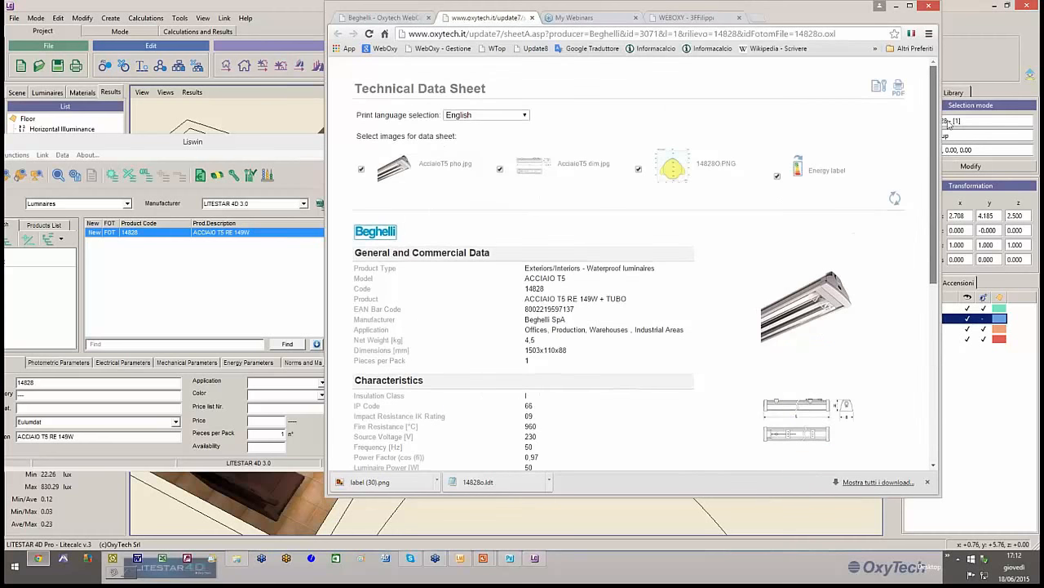
click(524, 115)
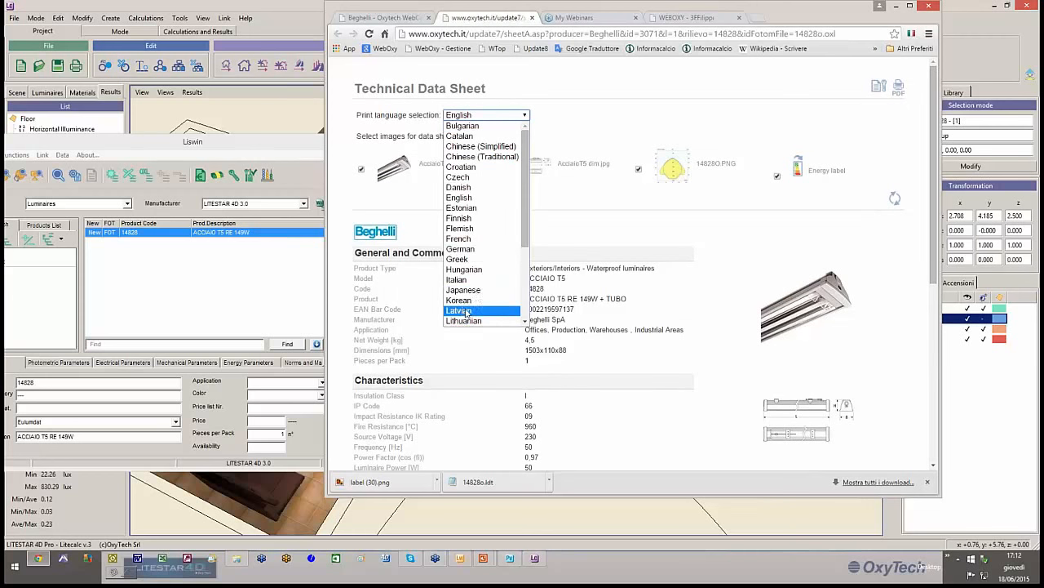
drag(526, 192, 526, 263)
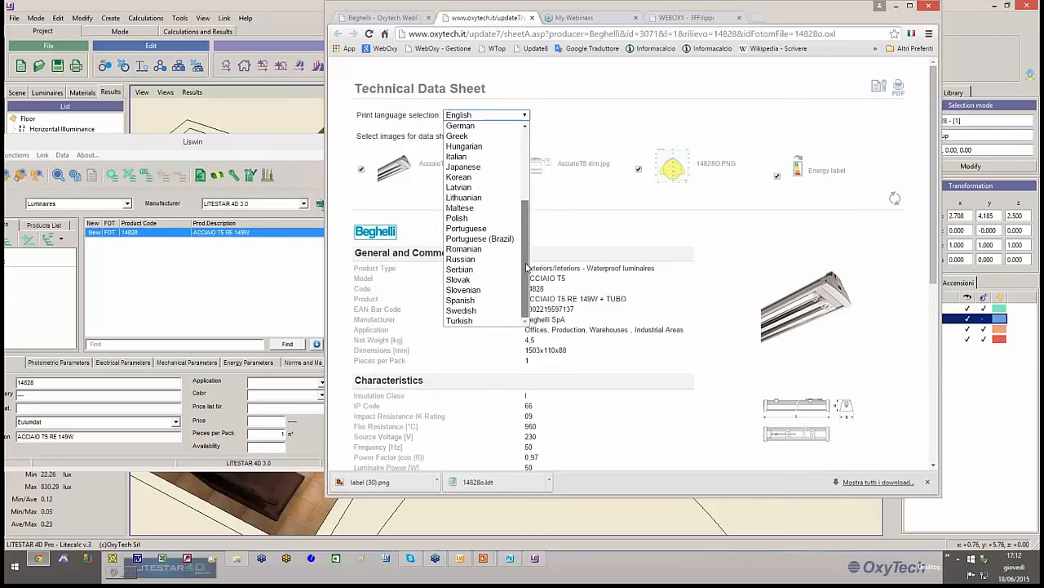
click(456, 178)
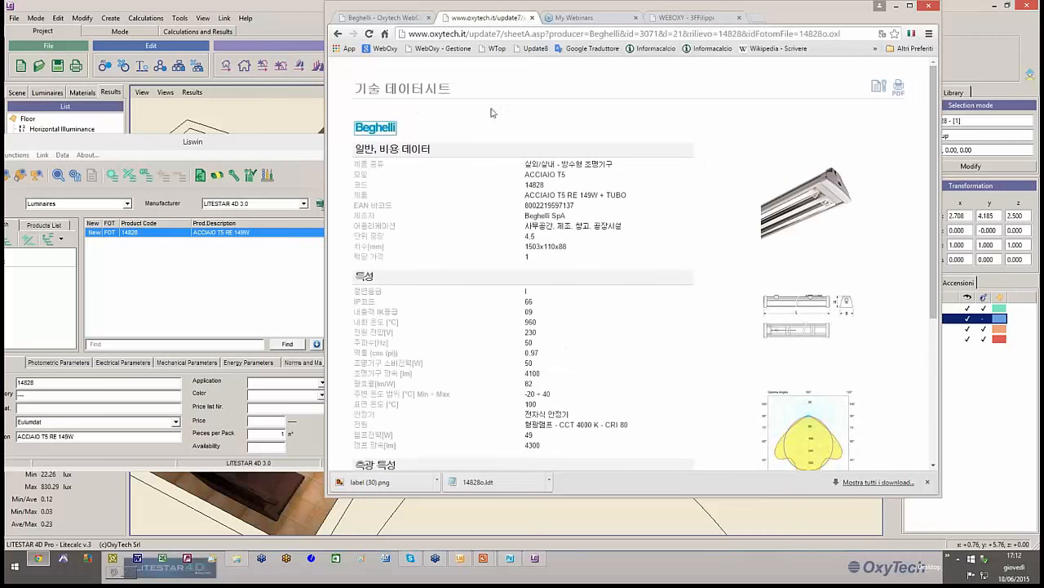
Step: Review the Korean data sheet from beginning to end and generate its PDF version
scroll(525, 337, down, 3)
scroll(525, 338, up, 3)
scroll(525, 338, down, 3)
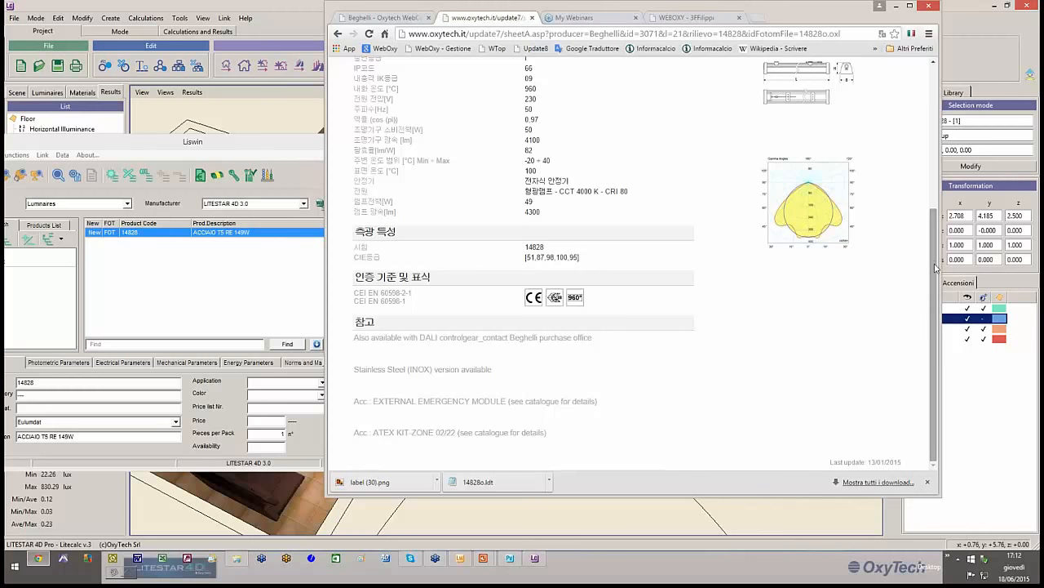
drag(937, 266, 950, 57)
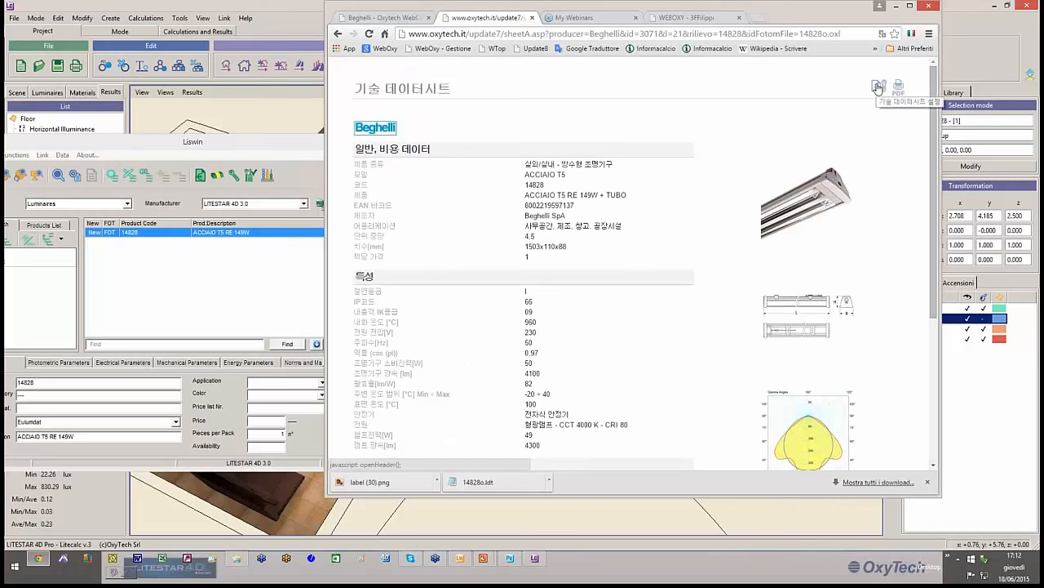
click(895, 87)
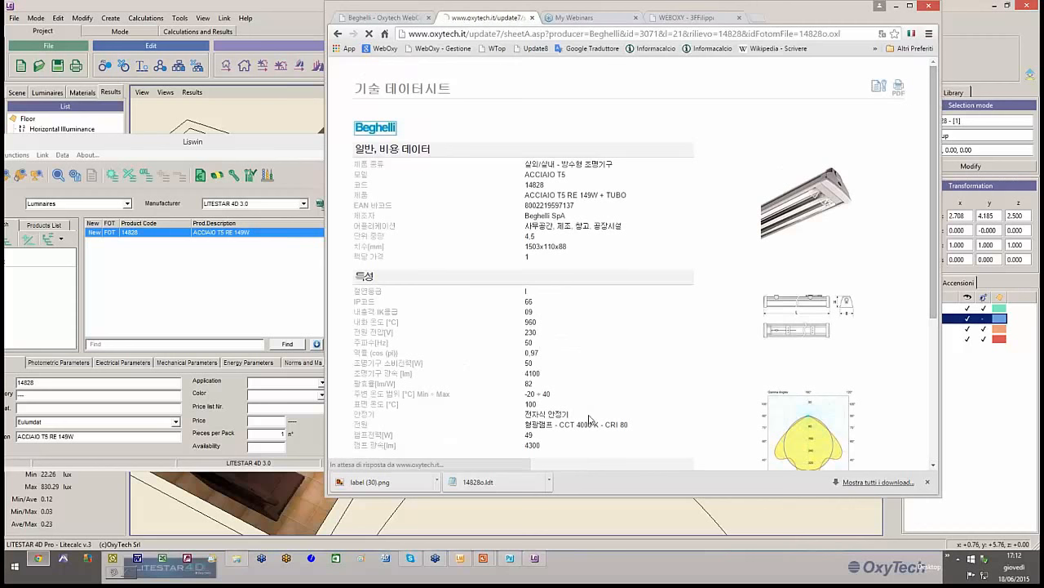